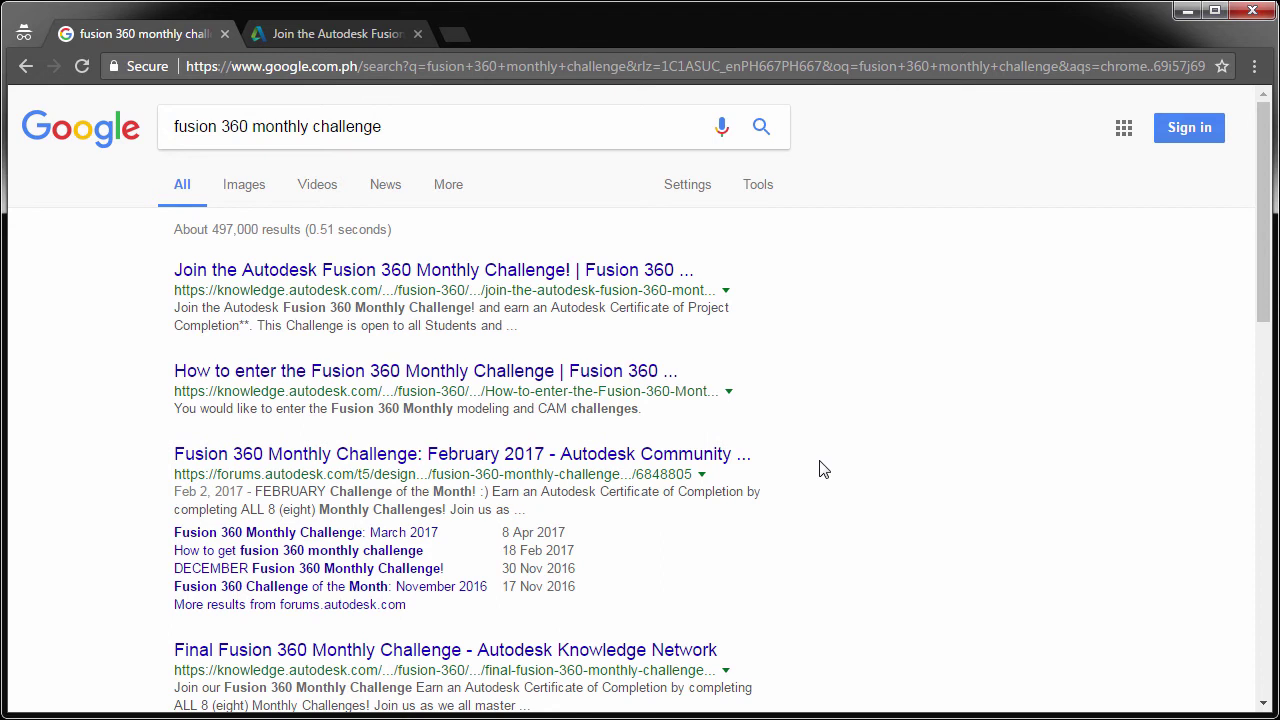
# Review the Fusion 360 Monthly Challenge article on the Autodesk Knowledge Network, including the mechanics for joining.
pyautogui.click(429, 127)
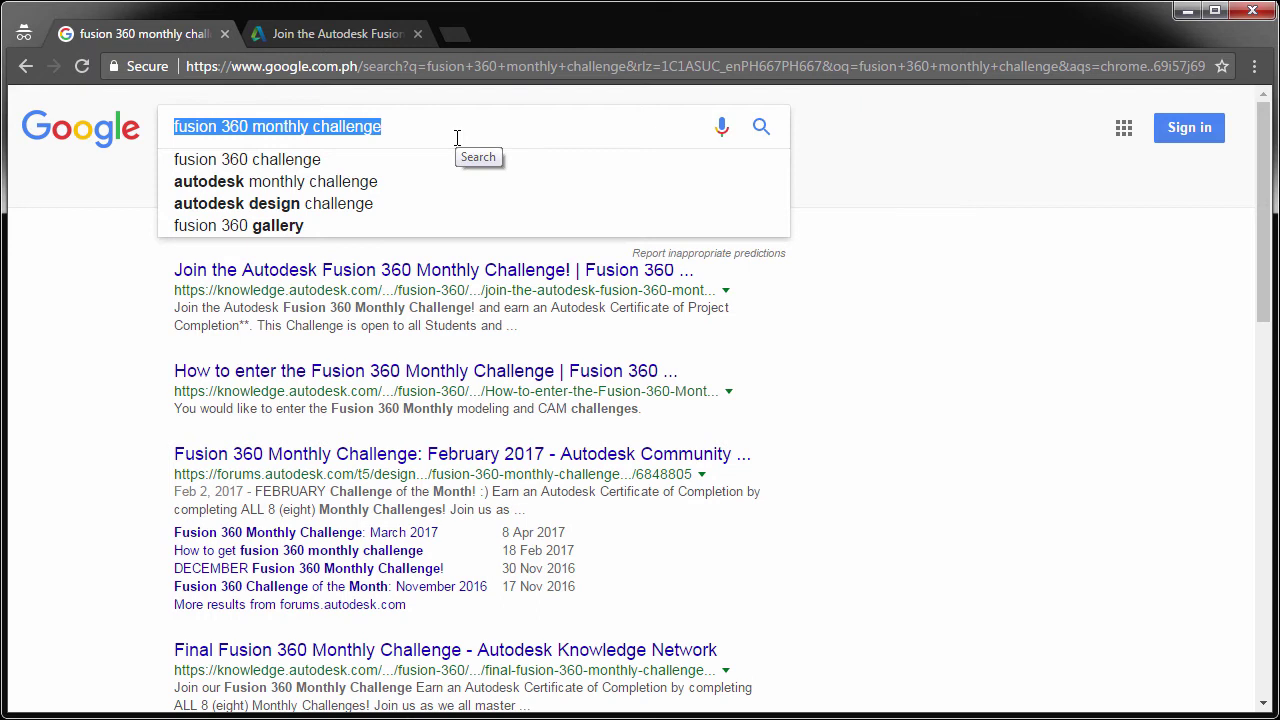
pyautogui.hotkey('ctrl', 'Tab')
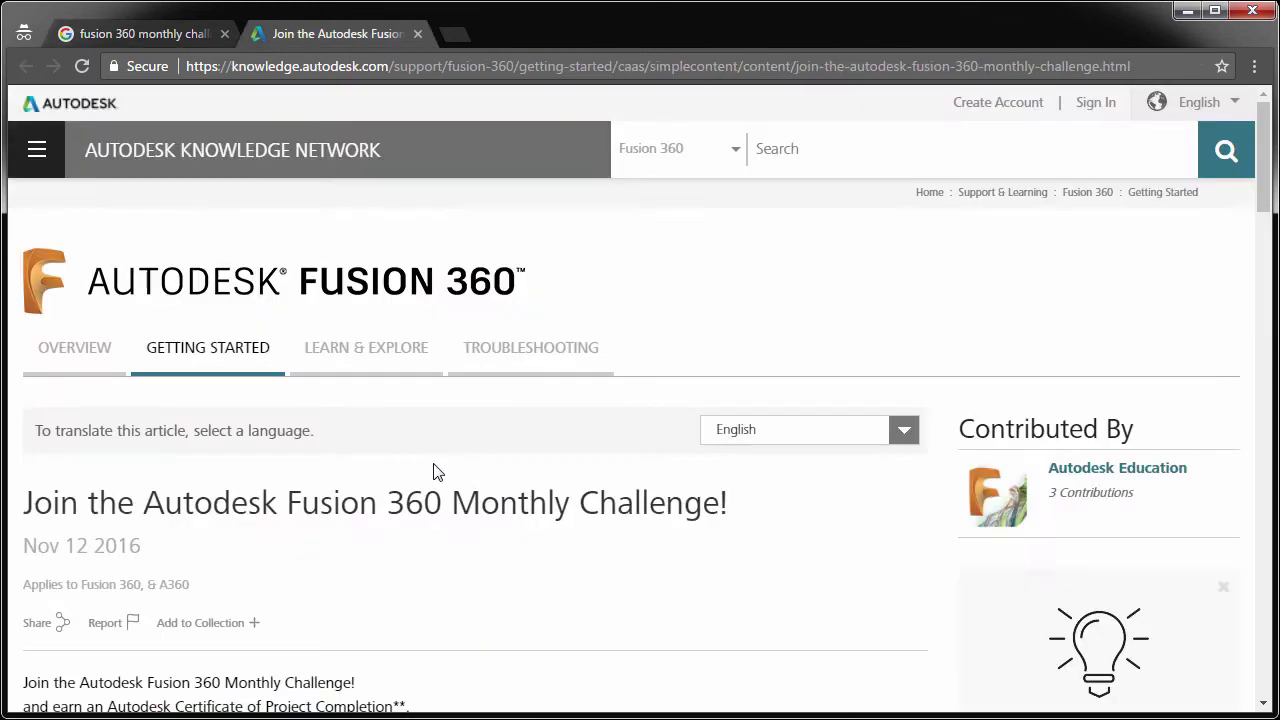
pyautogui.scroll(-2, 434, 471)
pyautogui.scroll(-6, 436, 506)
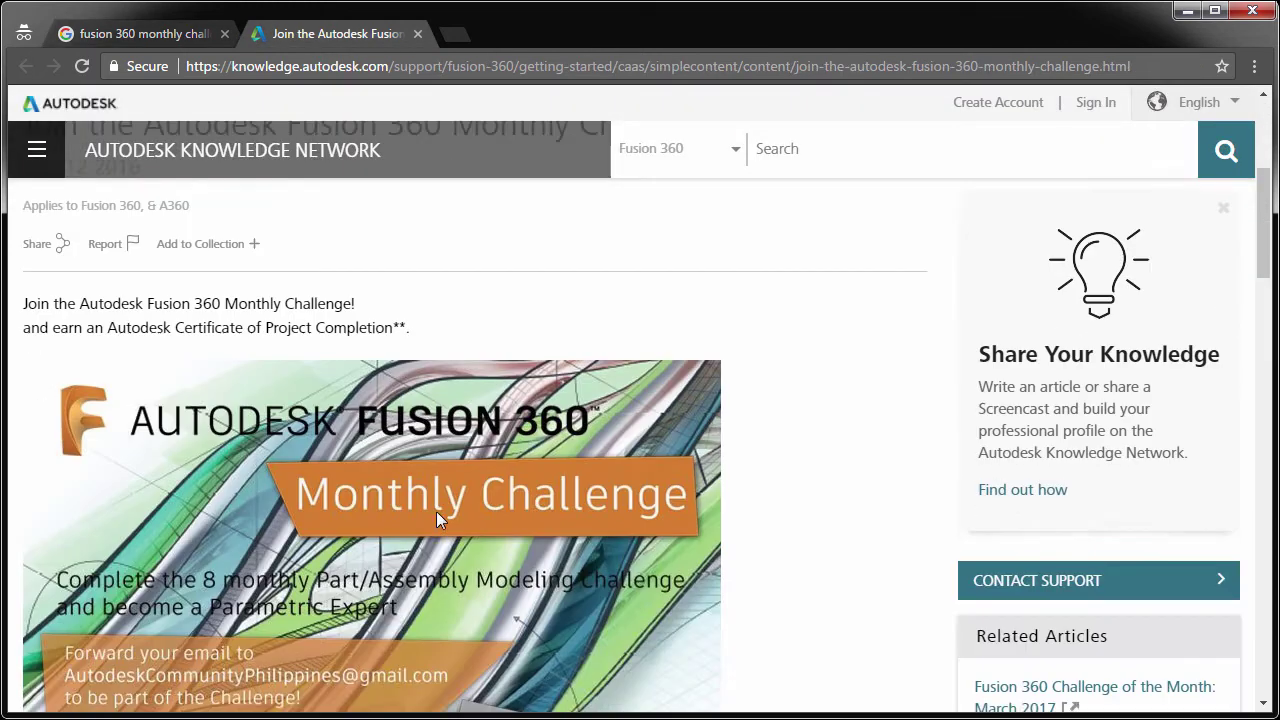
pyautogui.scroll(-2, 292, 410)
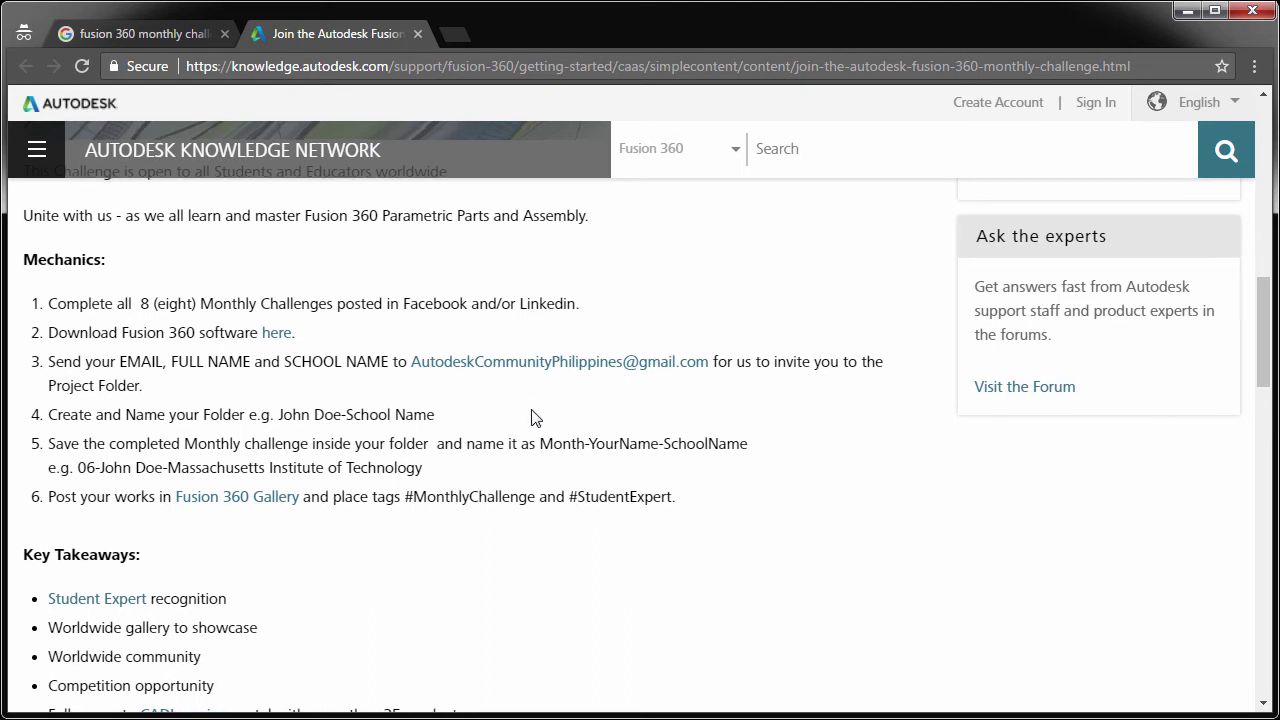
pyautogui.scroll(2, 540, 430)
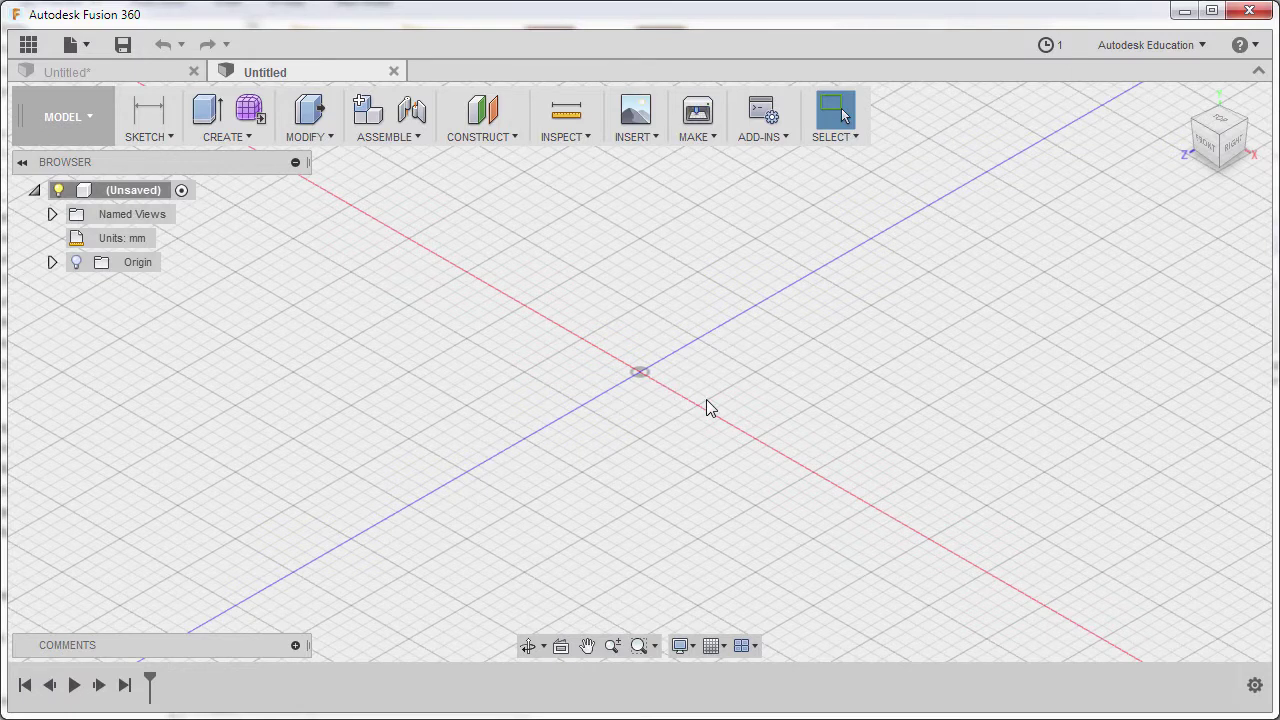
# In Fusion 360, turn off Snap to Grid and consult the dimensions in the June challenge drawing.
pyautogui.click(724, 646)
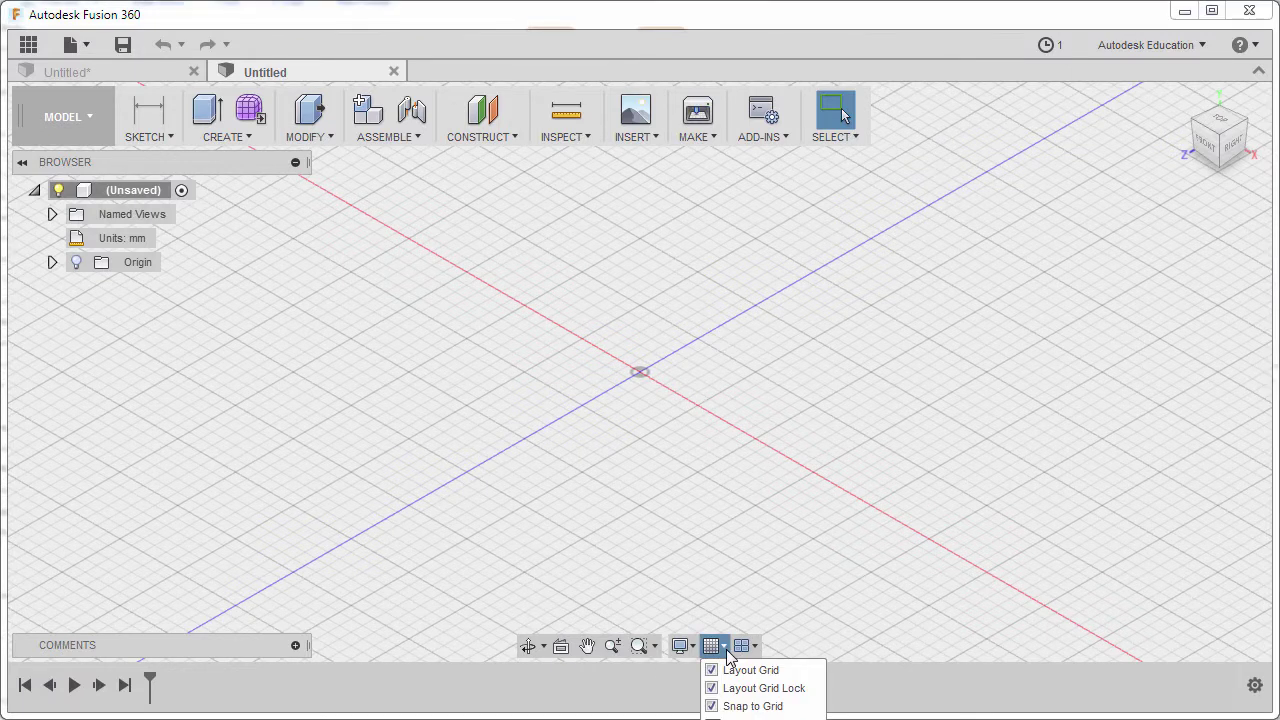
pyautogui.click(711, 706)
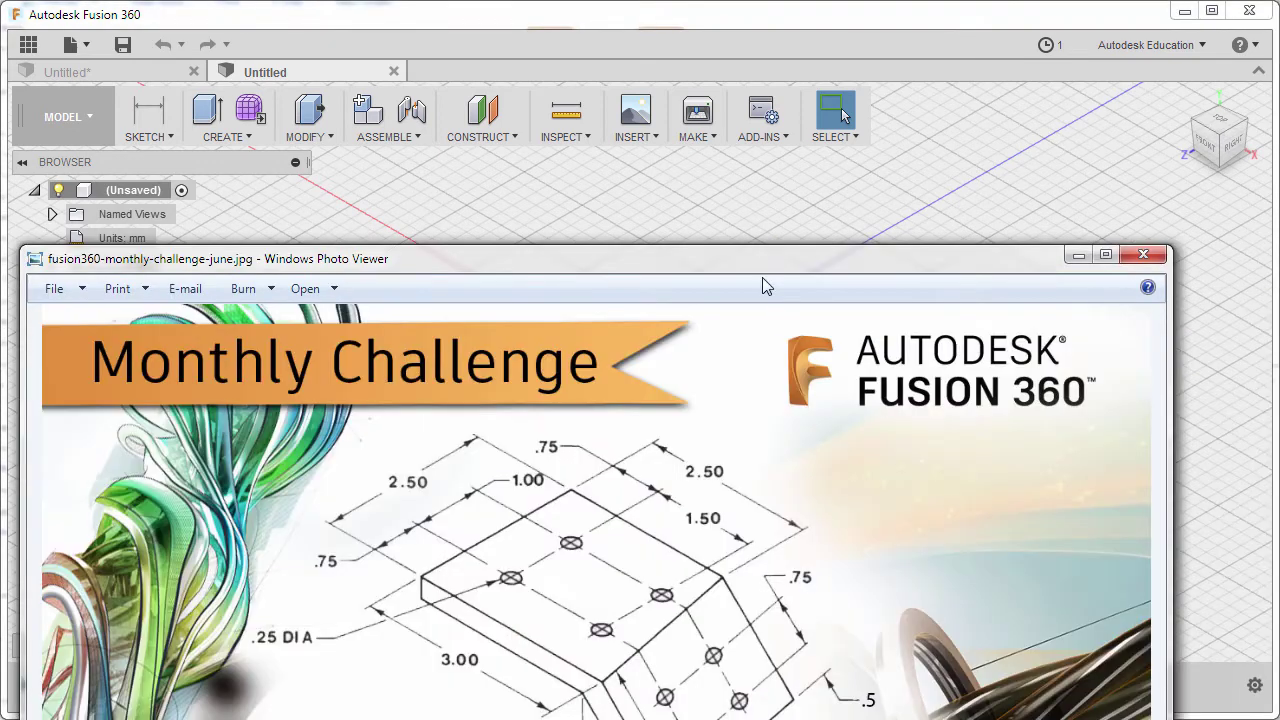
pyautogui.moveTo(762, 279); pyautogui.dragTo(854, 55)
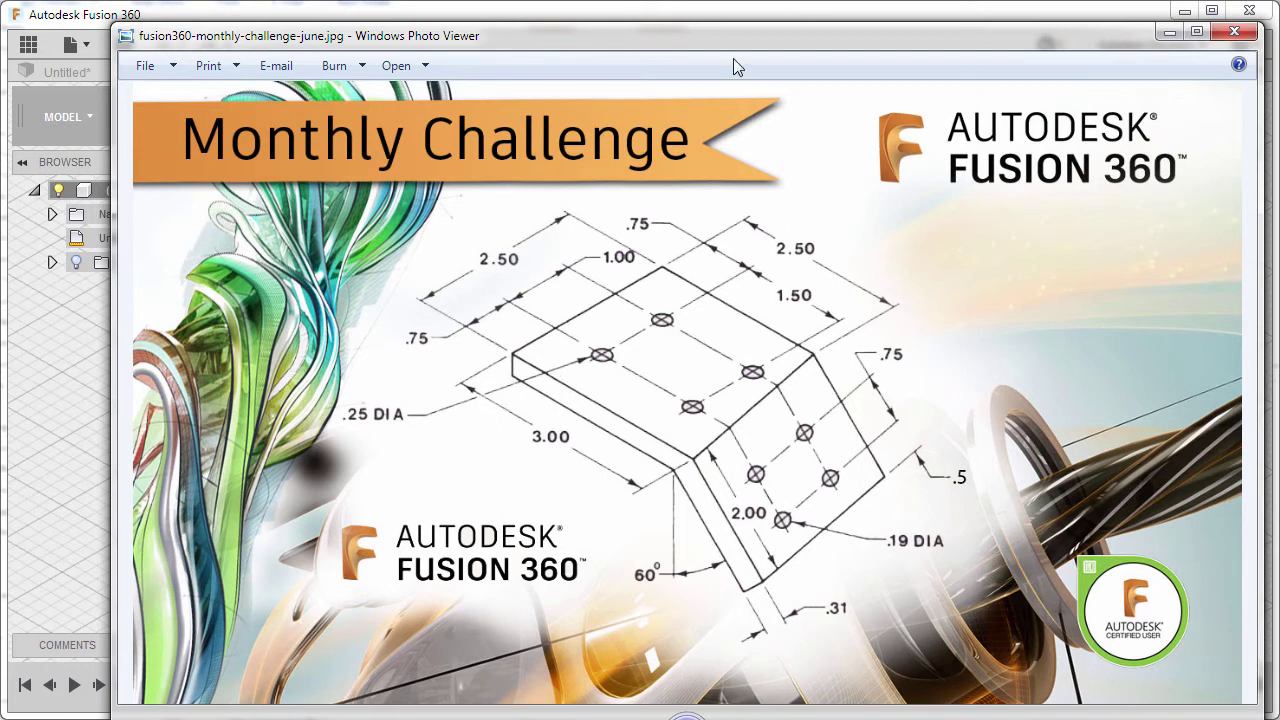
pyautogui.click(789, 16)
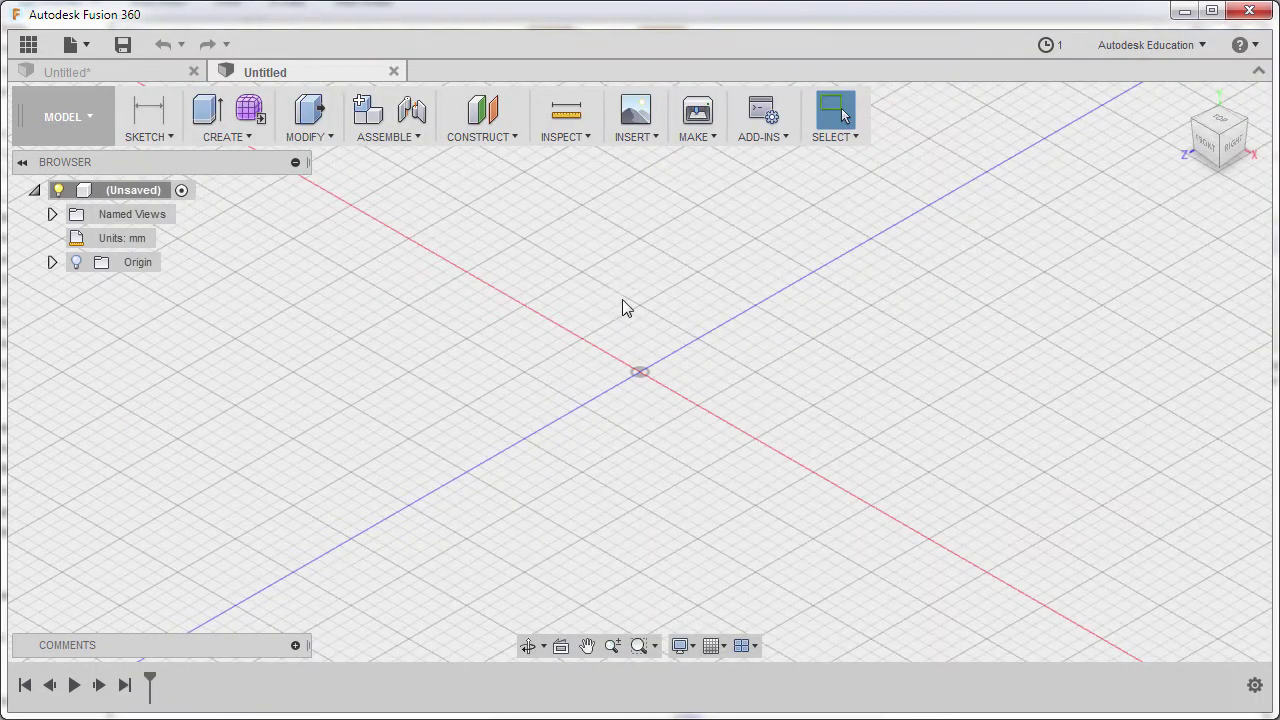
# Start a sketch on the horizontal origin plane and choose the Center Rectangle type.
pyautogui.press('s')
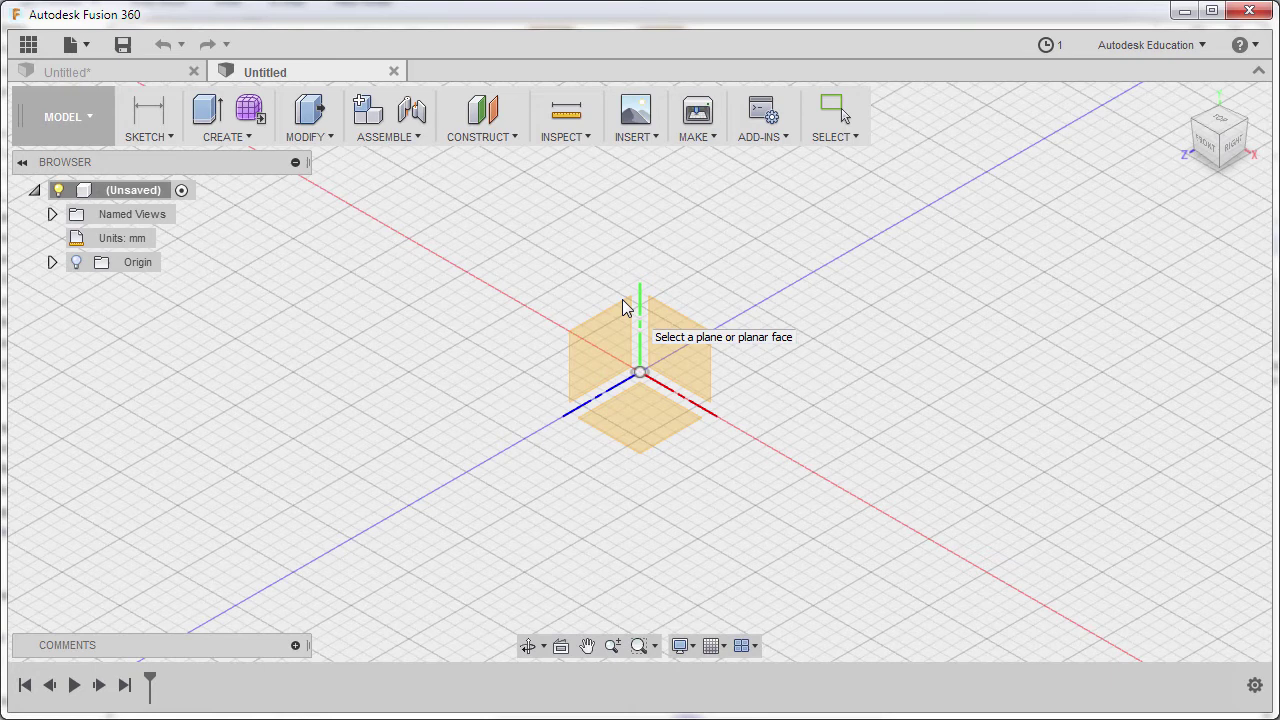
pyautogui.click(648, 428)
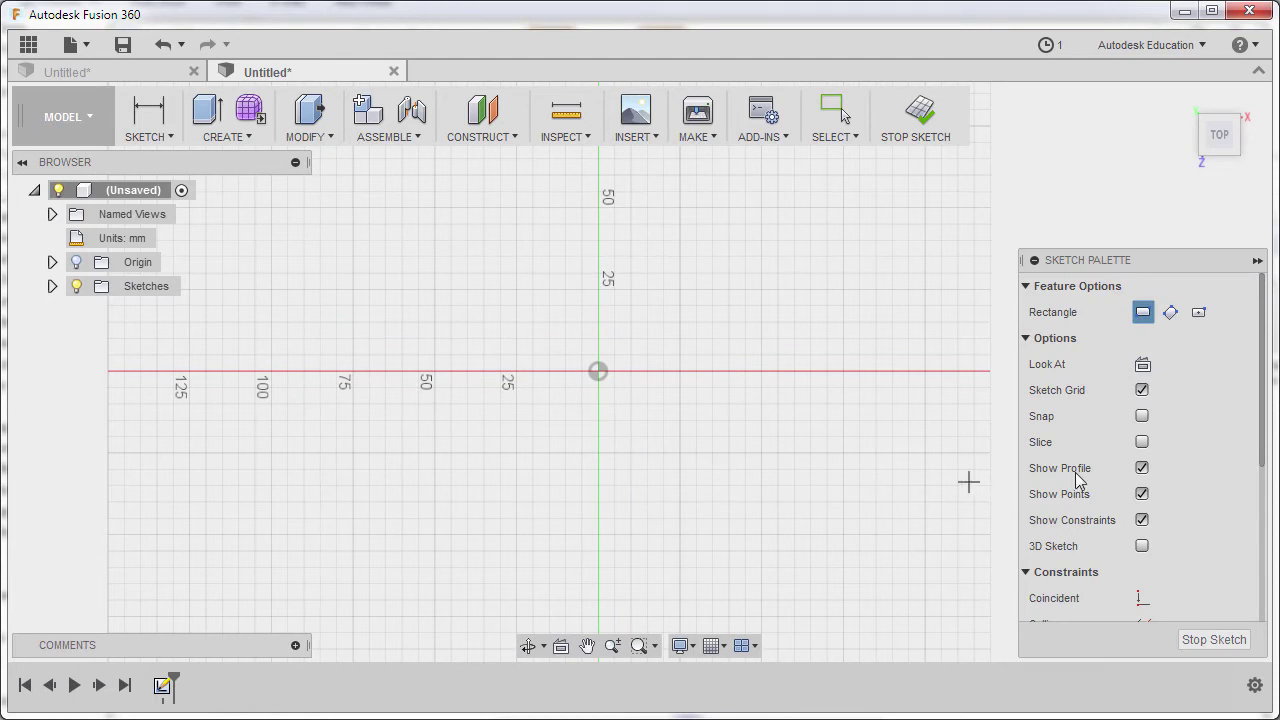
pyautogui.click(1201, 316)
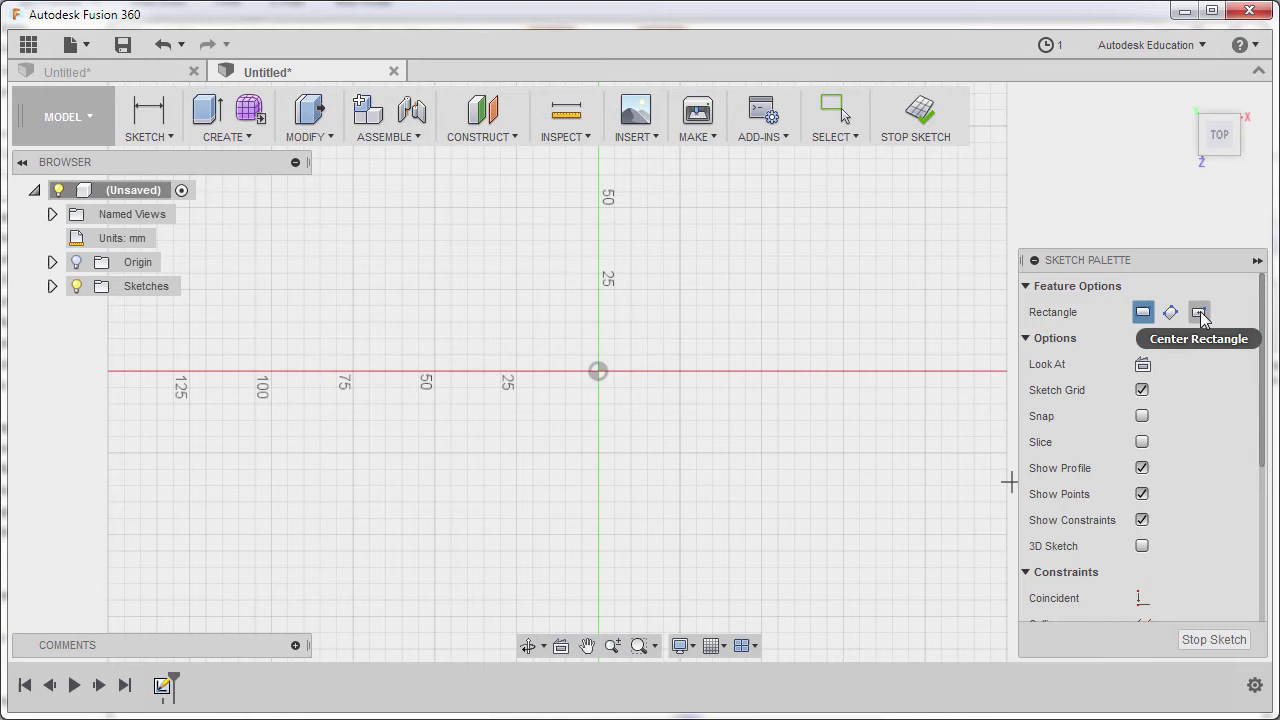
pyautogui.click(1201, 316)
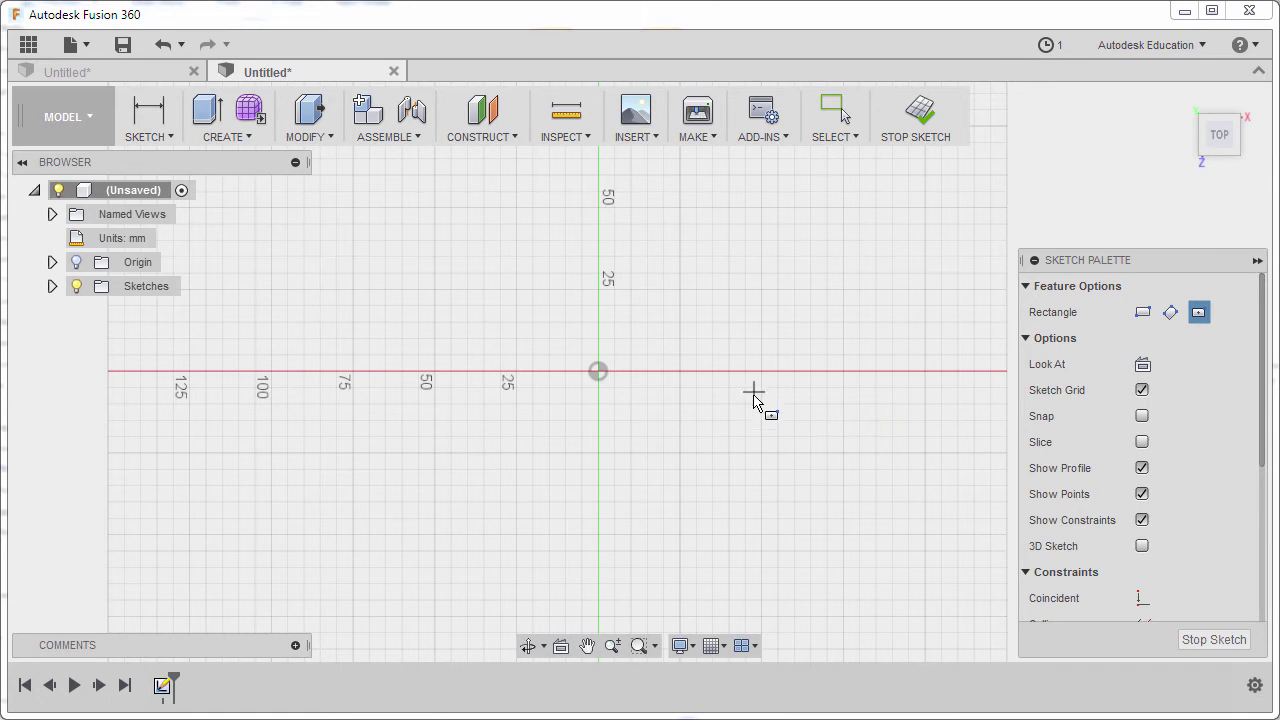
# Draw a center rectangle from the origin, 3 in wide and 2.5 in high.
pyautogui.click(598, 372)
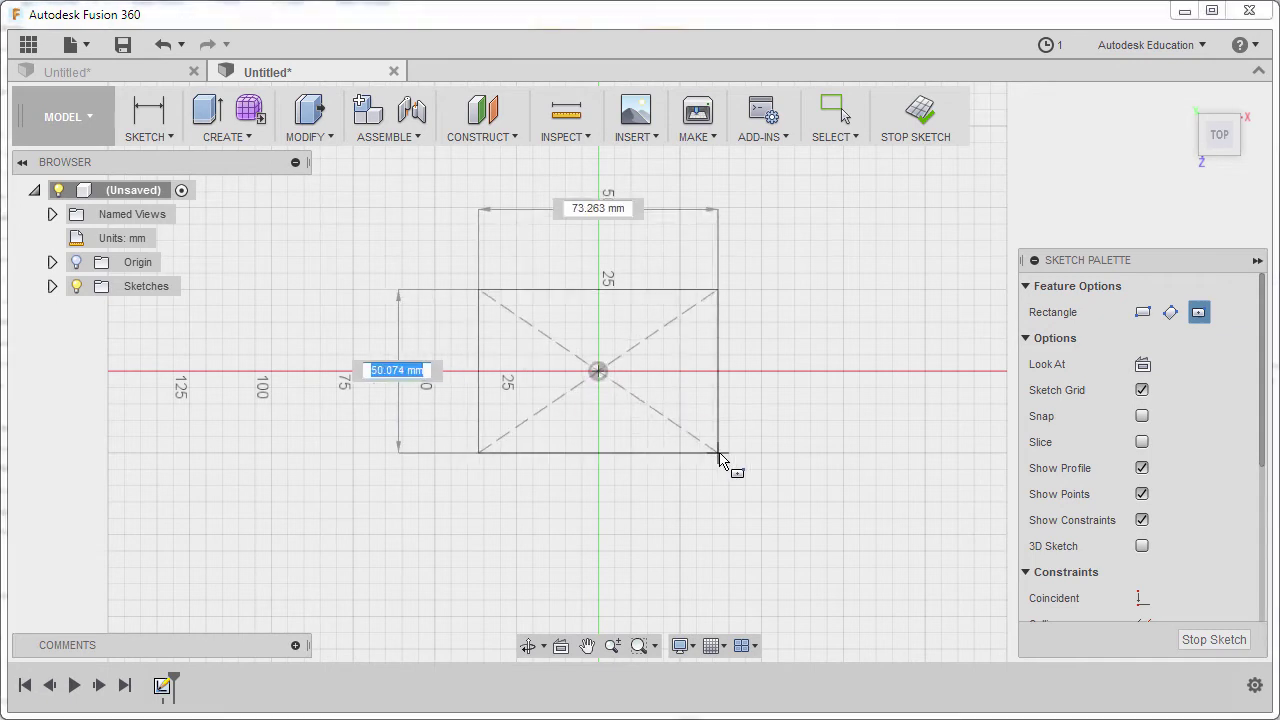
pyautogui.press('Tab')
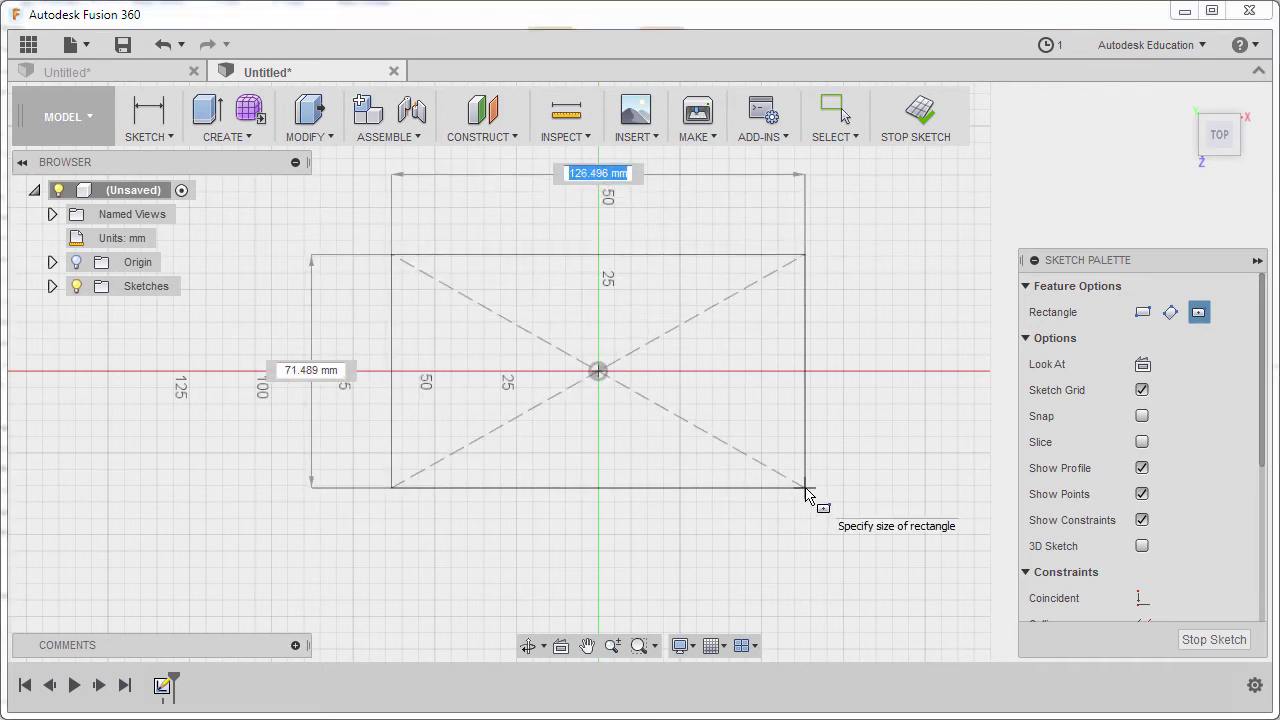
pyautogui.write('3')
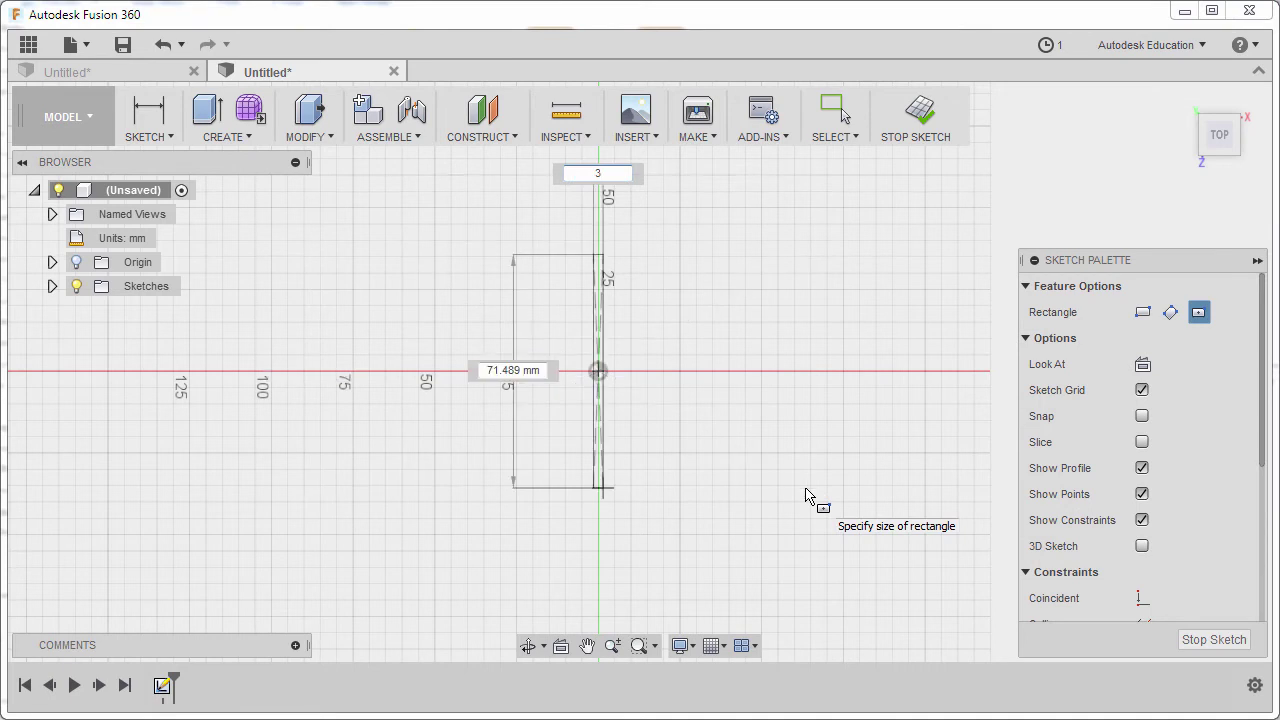
pyautogui.write('in')
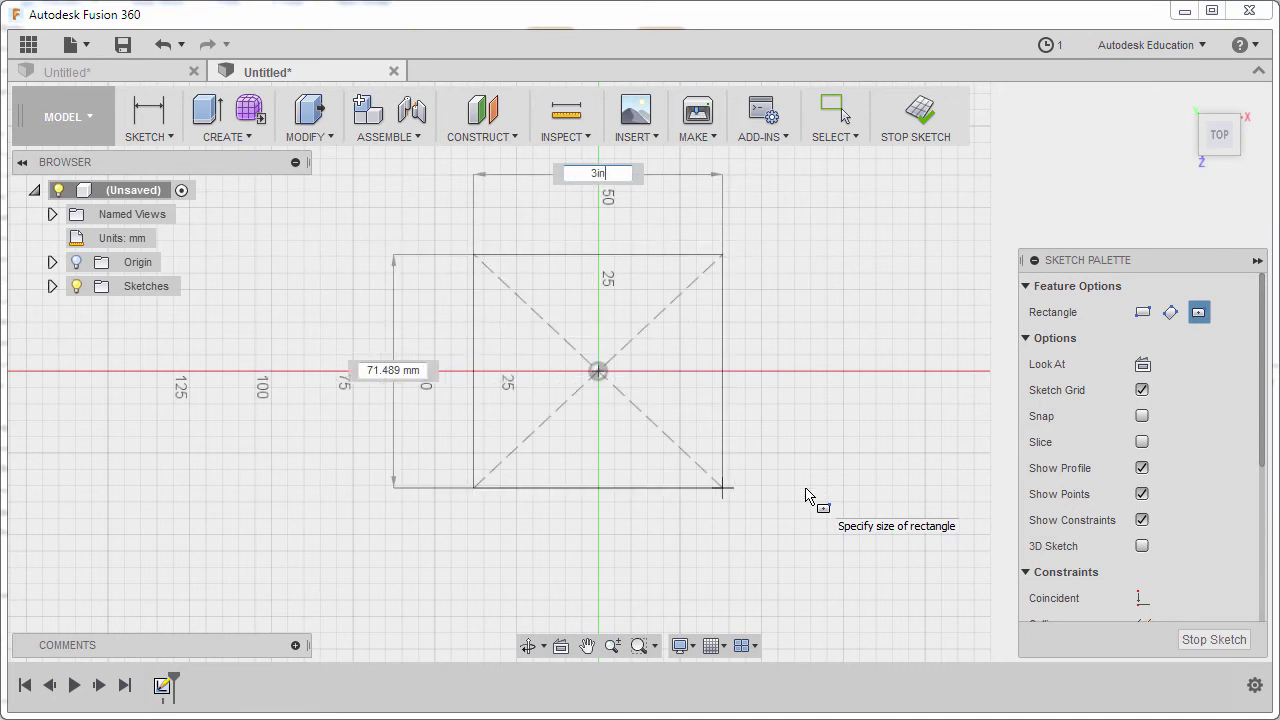
pyautogui.press('Tab')
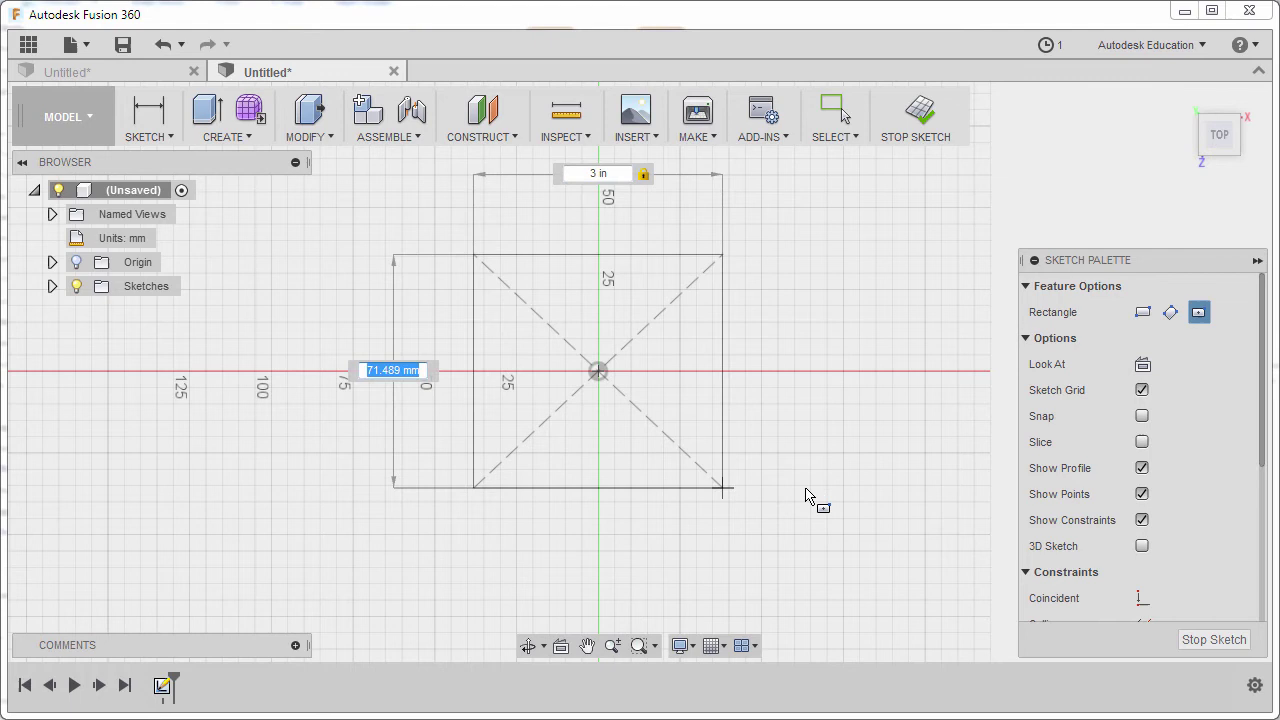
pyautogui.write('2.5')
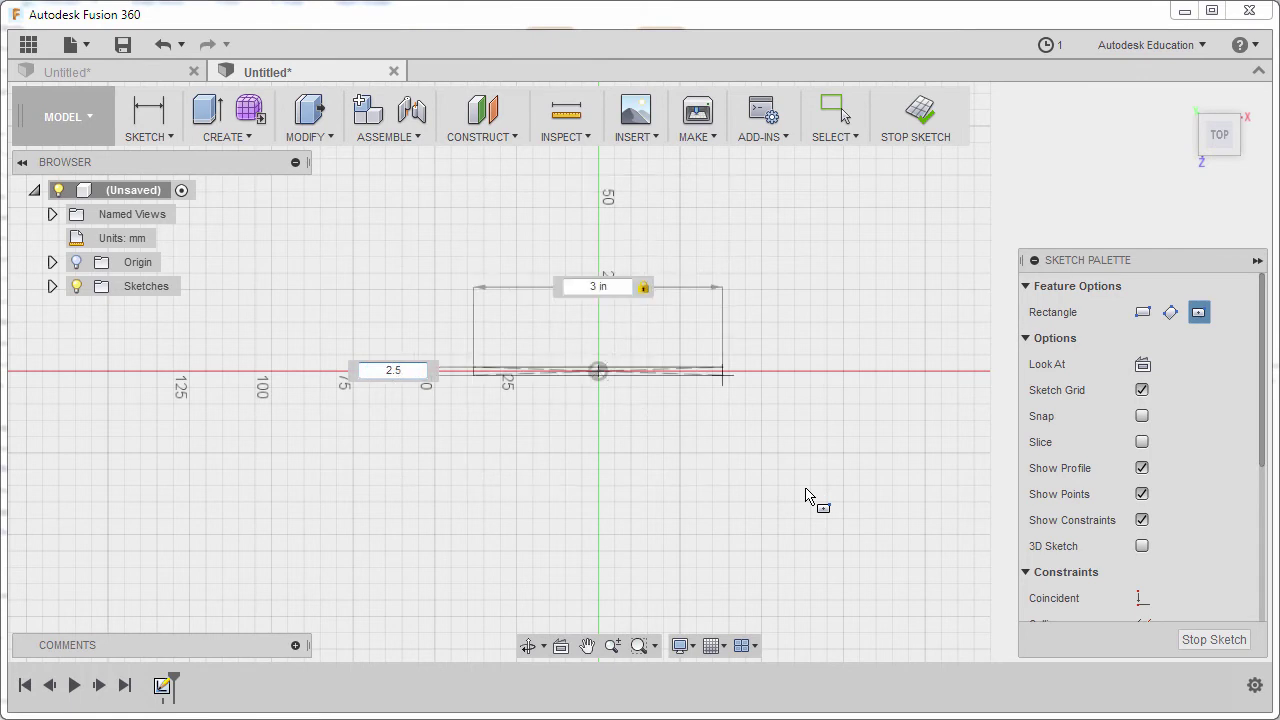
pyautogui.write('in')
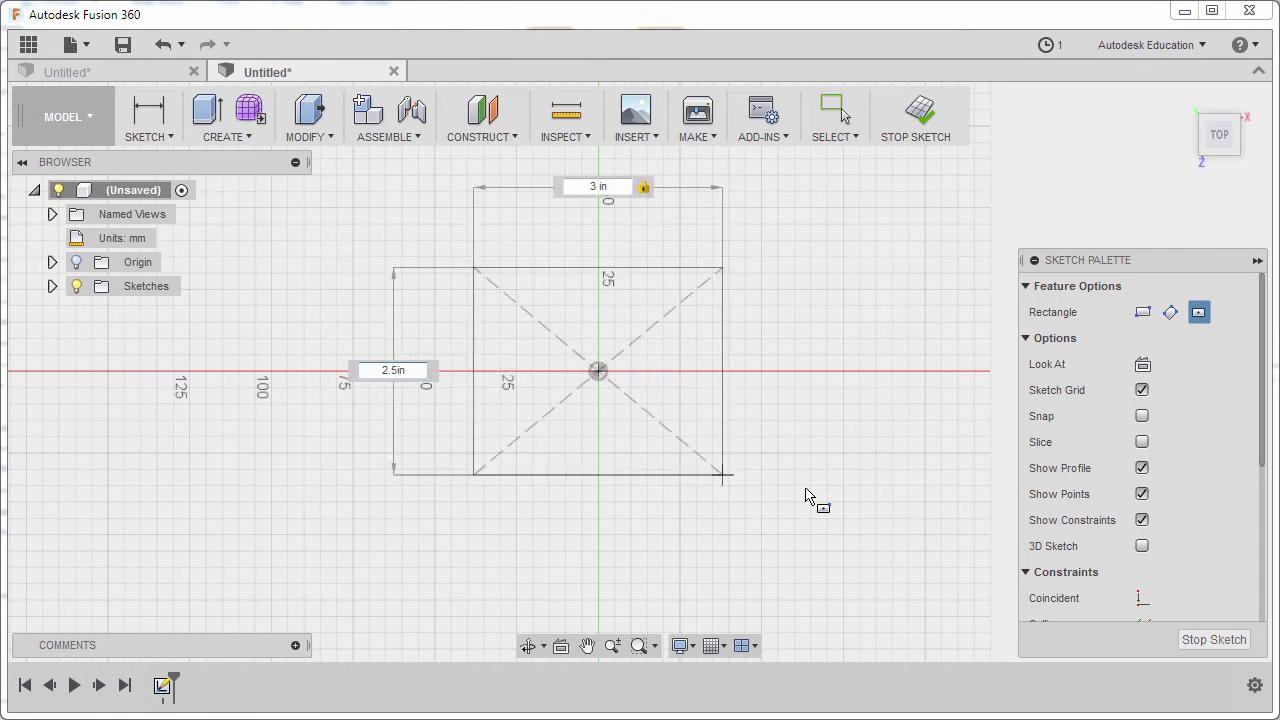
pyautogui.press('Tab')
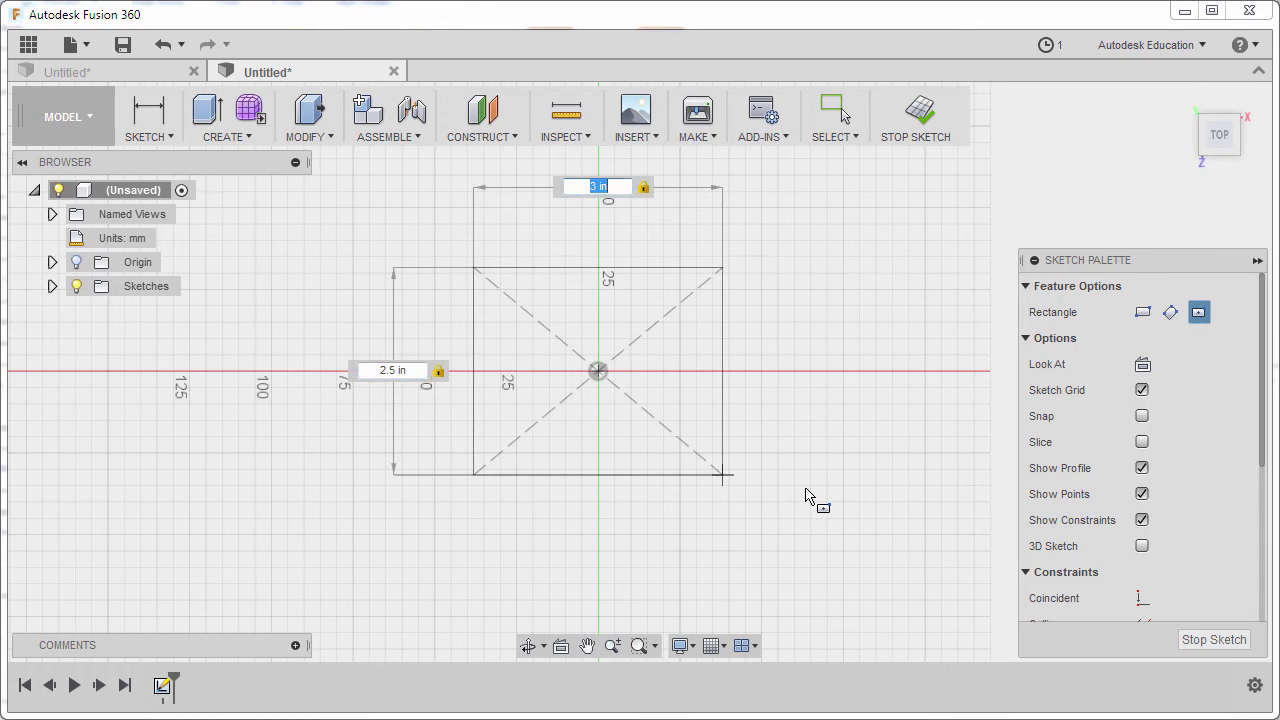
pyautogui.press('Return')
pyautogui.press('Escape')
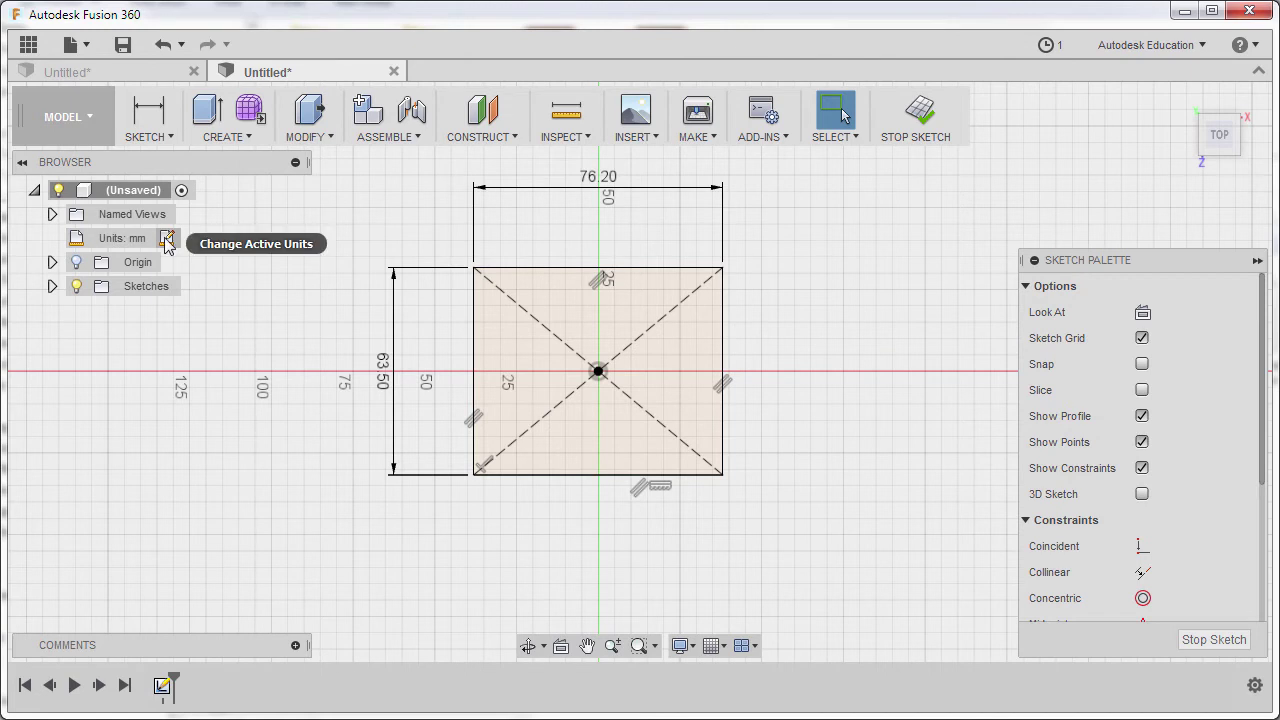
# Change the document's active units to Inch.
pyautogui.click(167, 241)
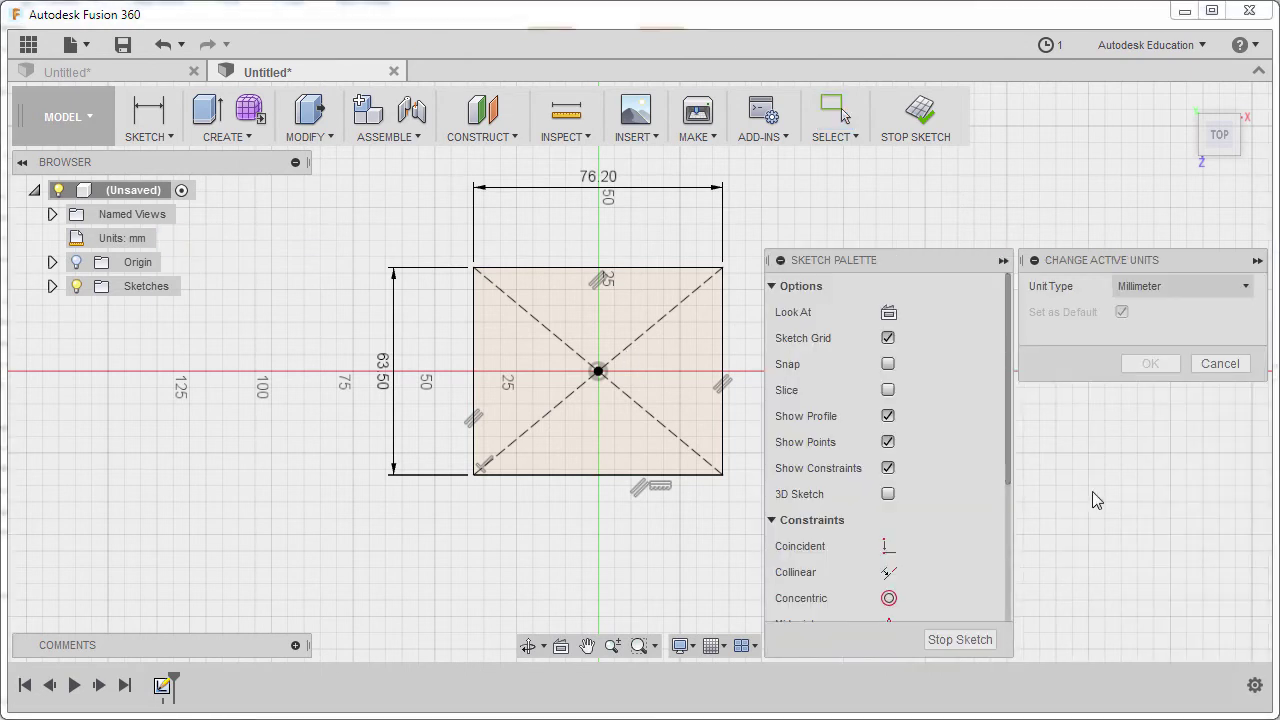
pyautogui.click(1192, 289)
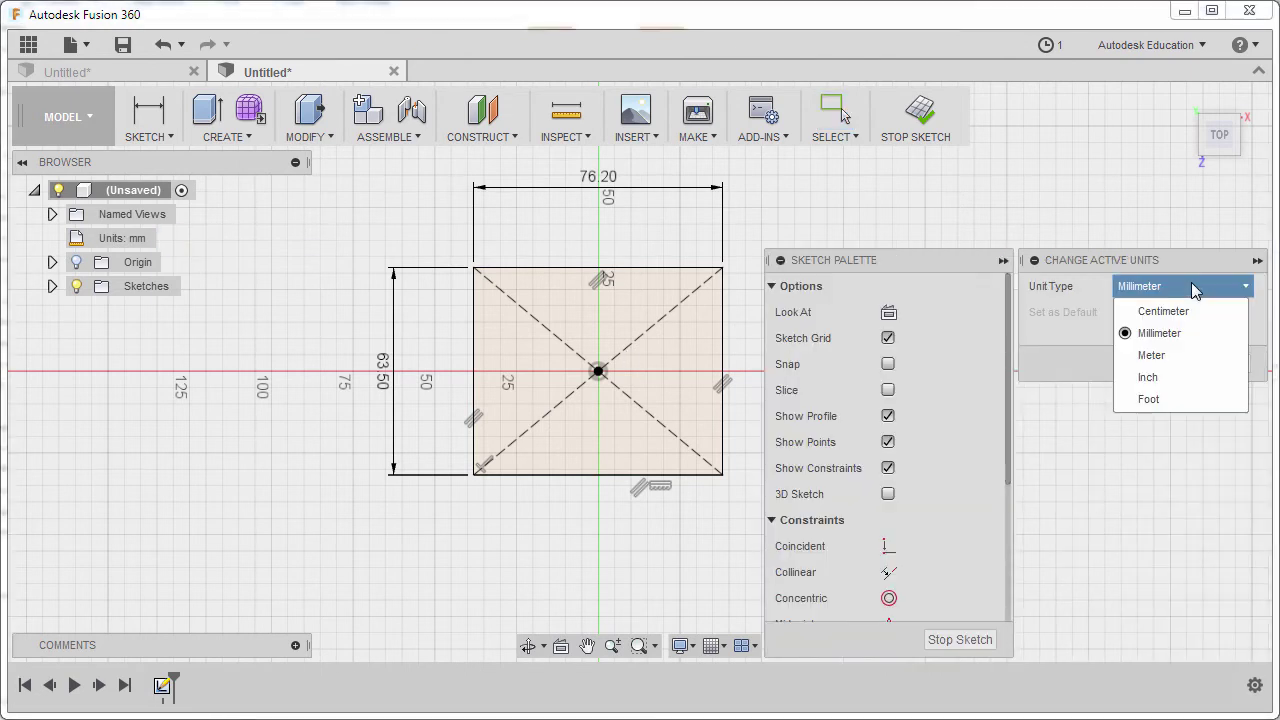
pyautogui.click(1181, 379)
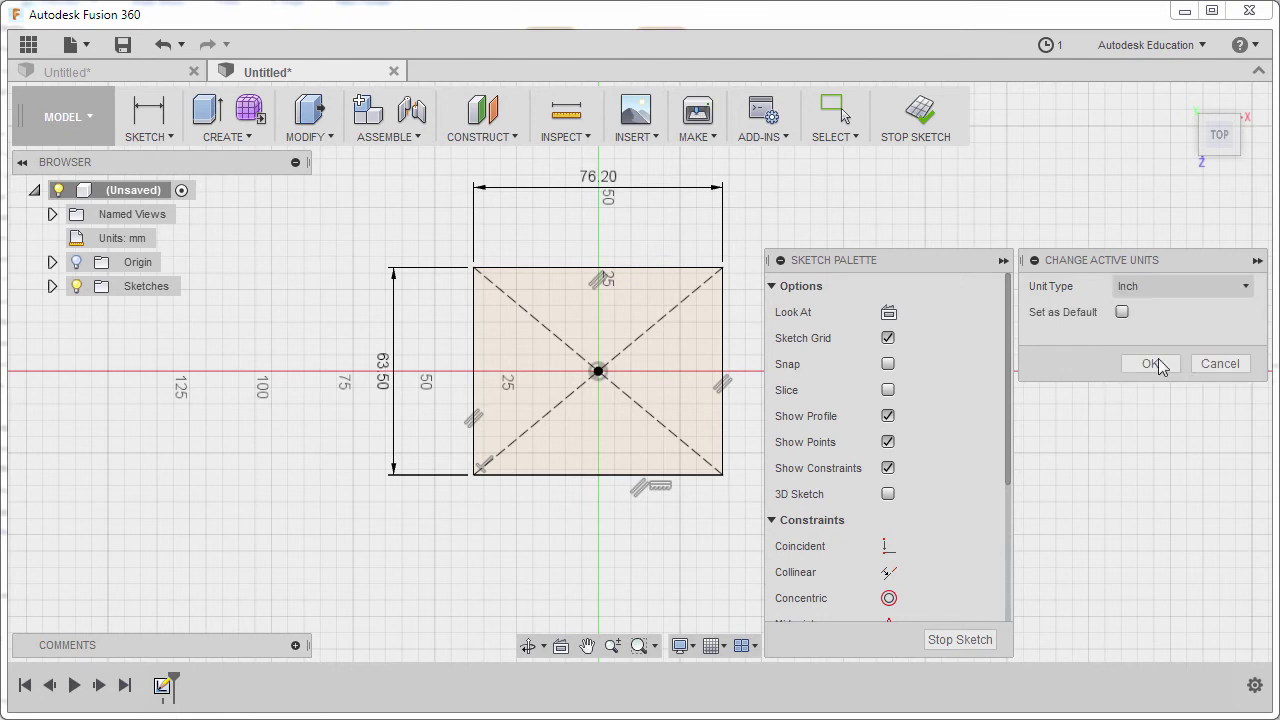
pyautogui.click(1158, 363)
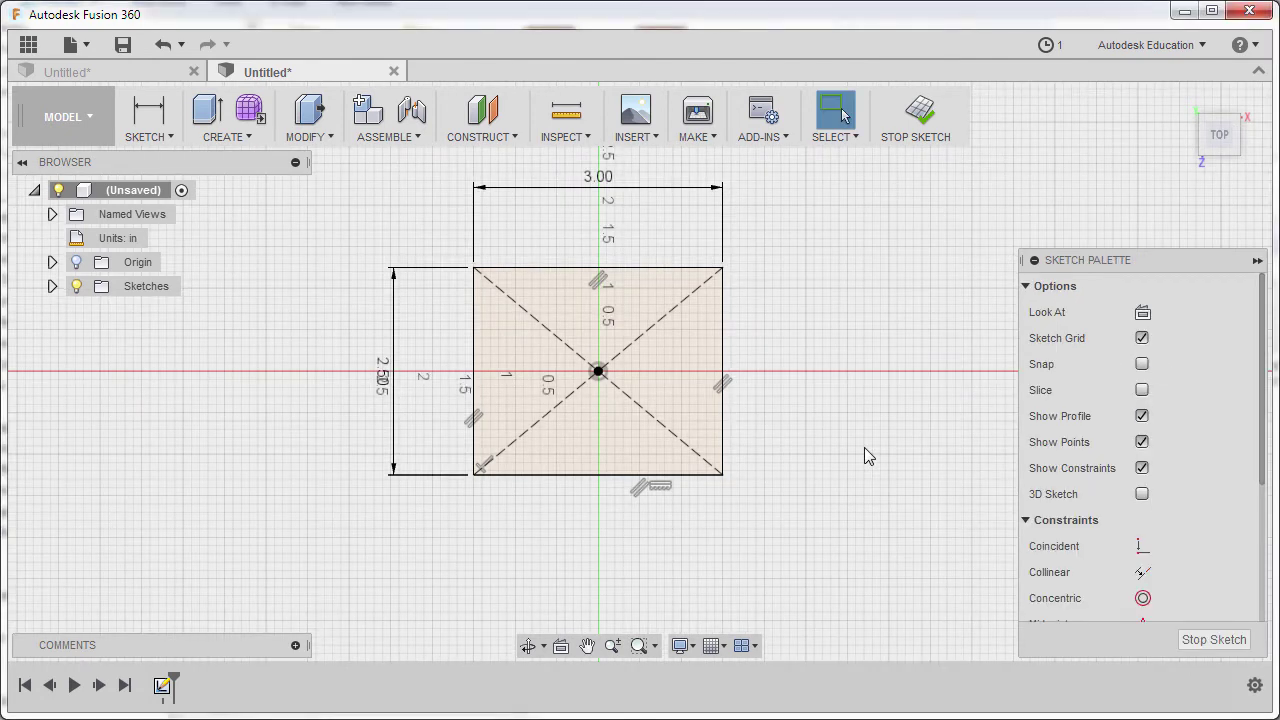
# Draw a slanted line about 2.53 in long from the rectangle's lower-right corner to its upper edge.
pyautogui.scroll(-2, 805, 425)
pyautogui.scroll(3, 800, 426)
pyautogui.moveTo(797, 427); pyautogui.dragTo(834, 467, button='middle')
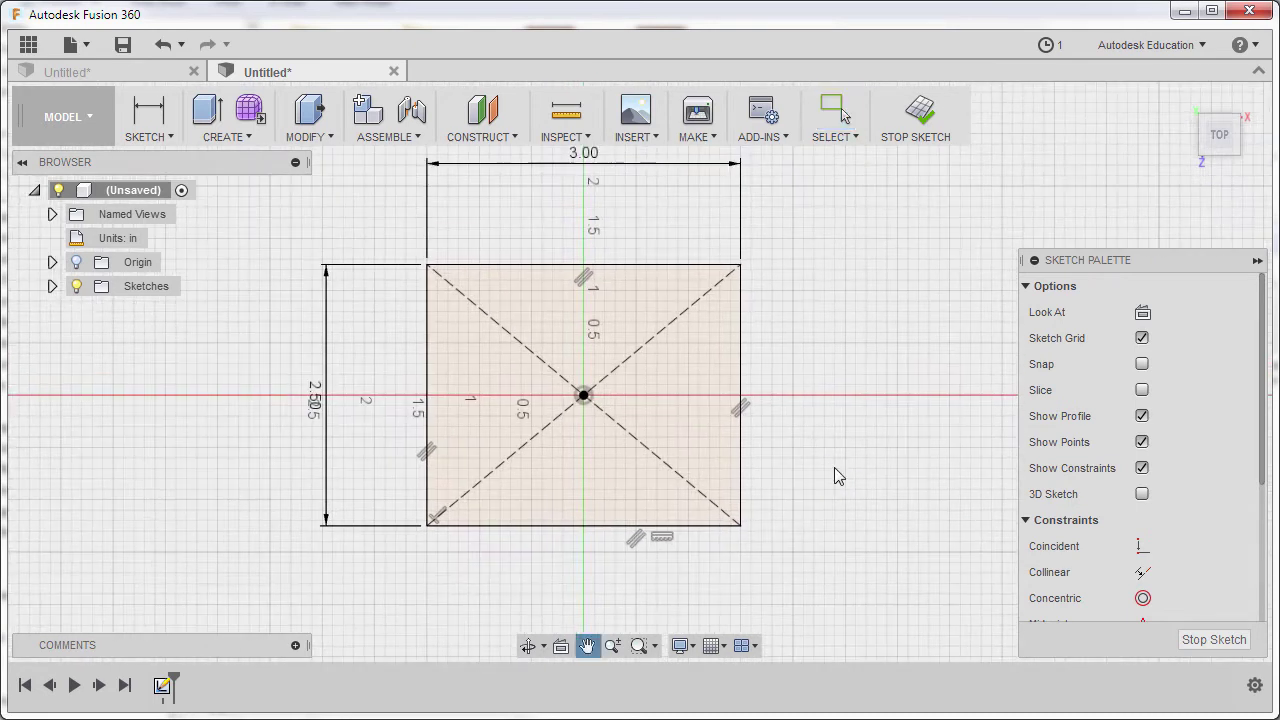
pyautogui.press('l')
pyautogui.click(741, 526)
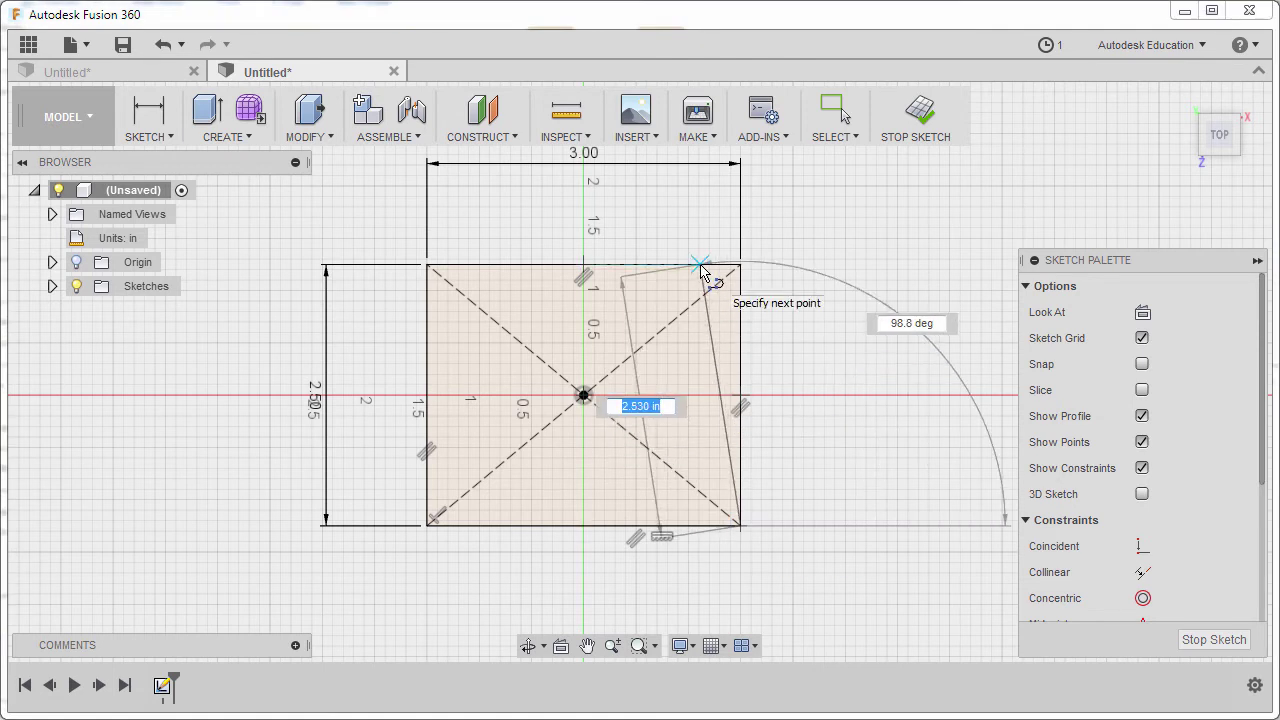
pyautogui.click(700, 265)
pyautogui.press('Escape')
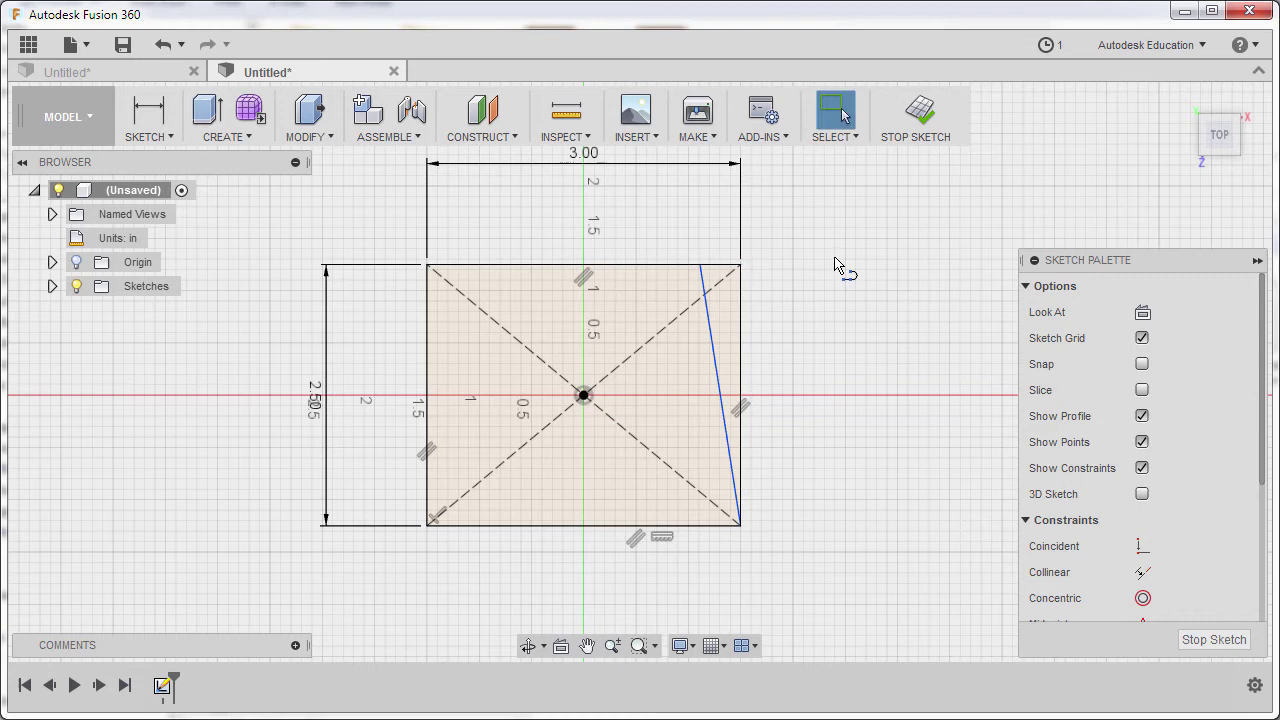
# Dimension the slanted line's upper endpoint 2.5 in from the rectangle's left edge.
pyautogui.press('d')
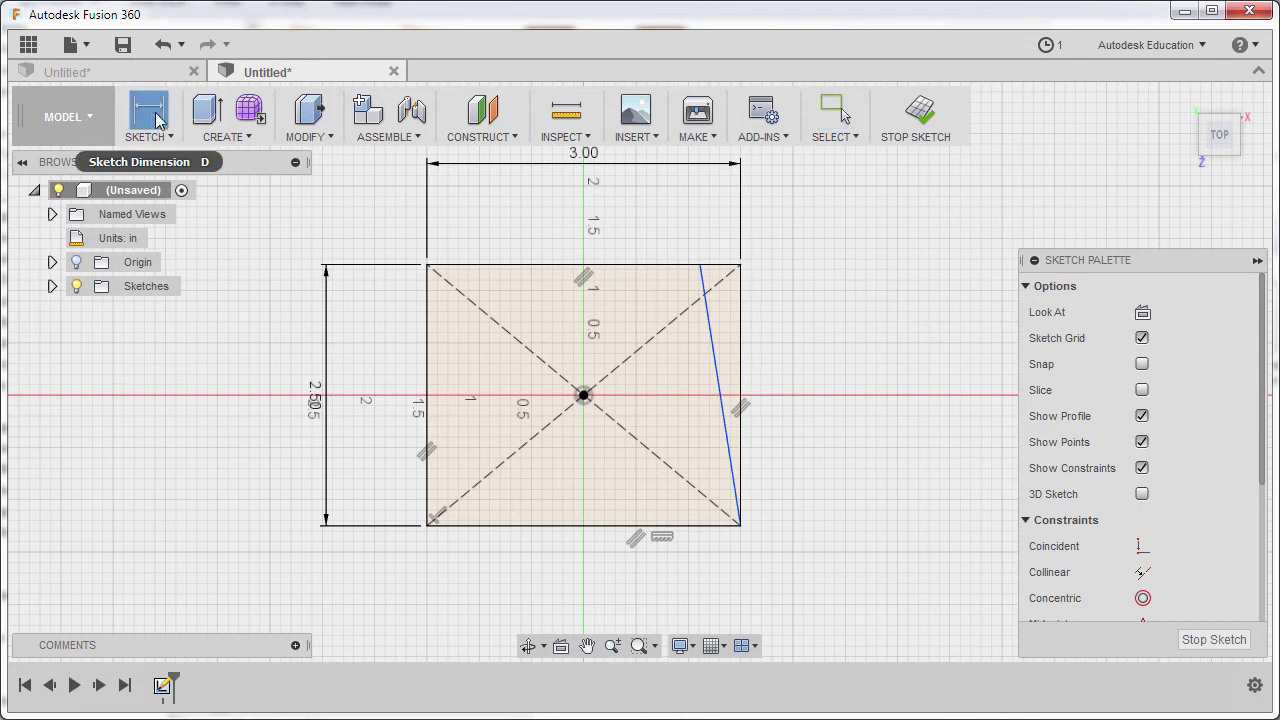
pyautogui.click(427, 345)
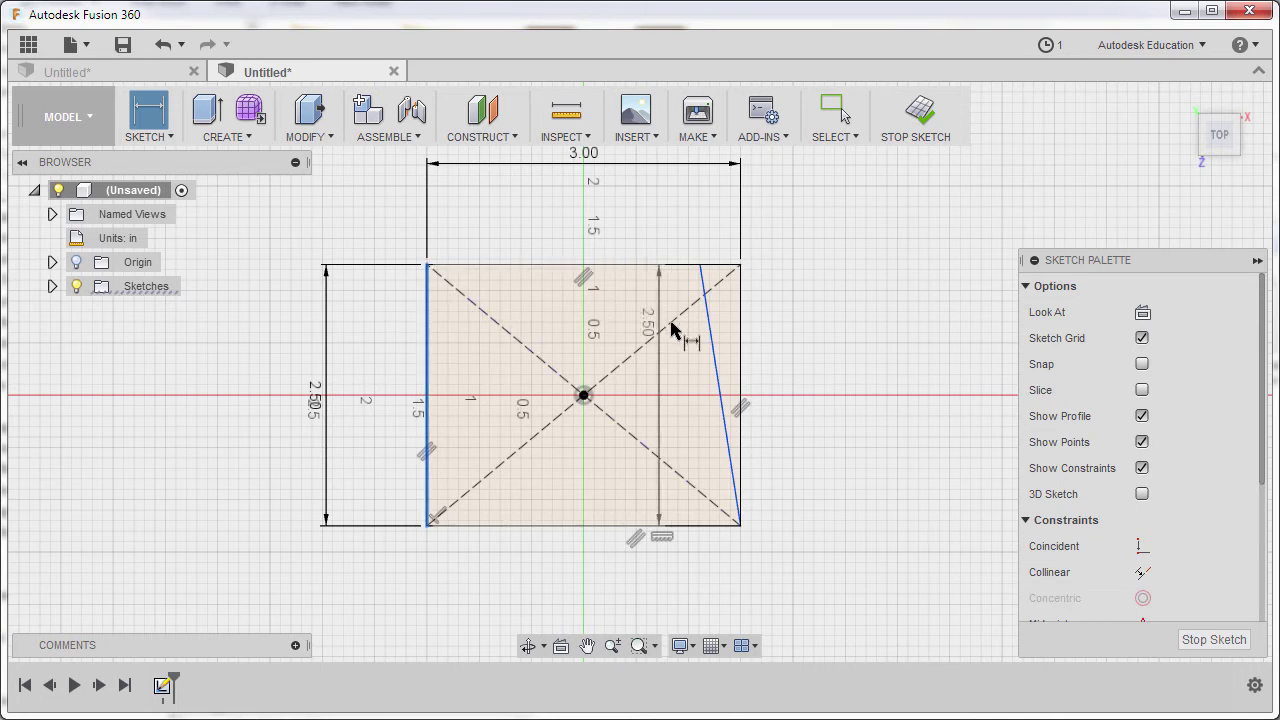
pyautogui.click(701, 266)
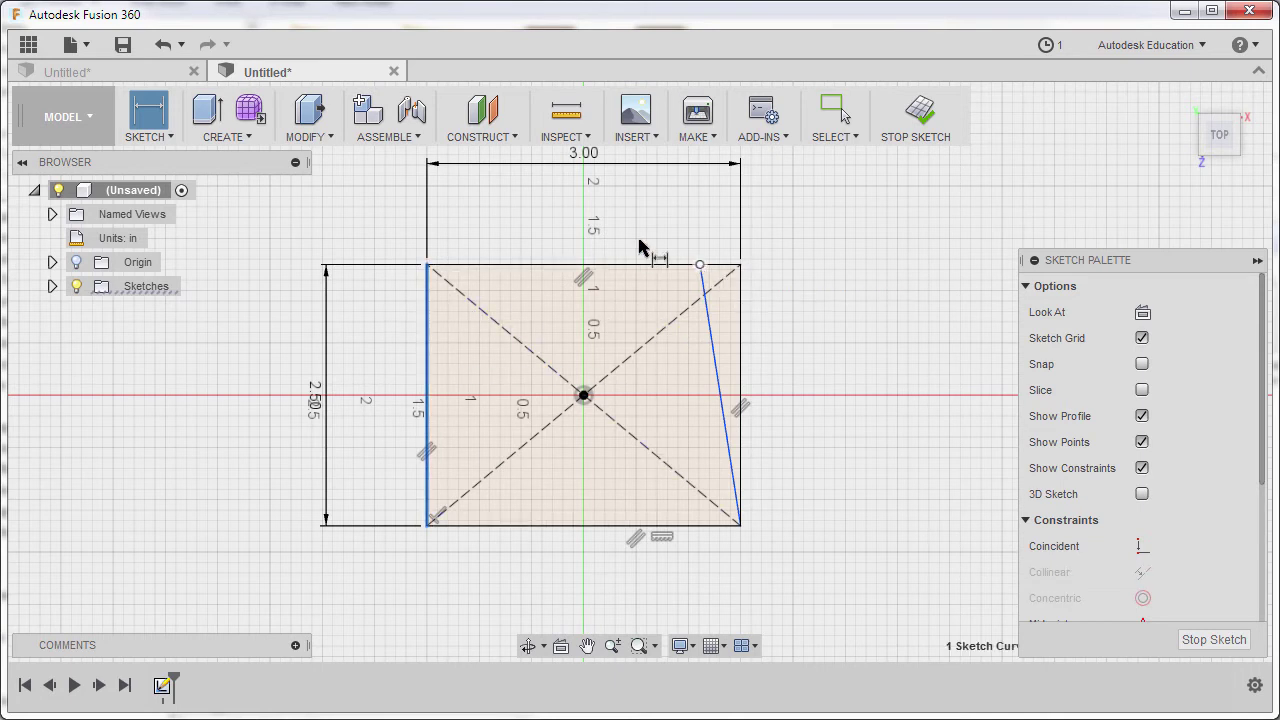
pyautogui.click(579, 218)
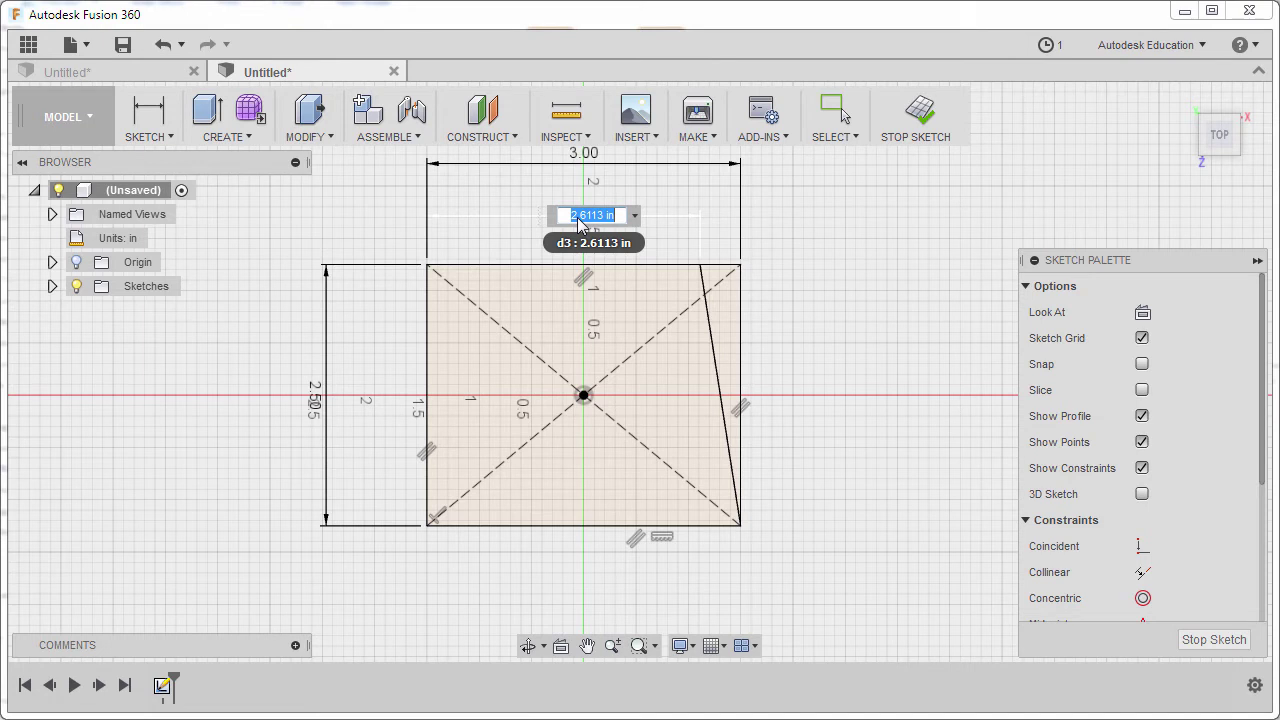
pyautogui.write('2.5')
pyautogui.press('Return')
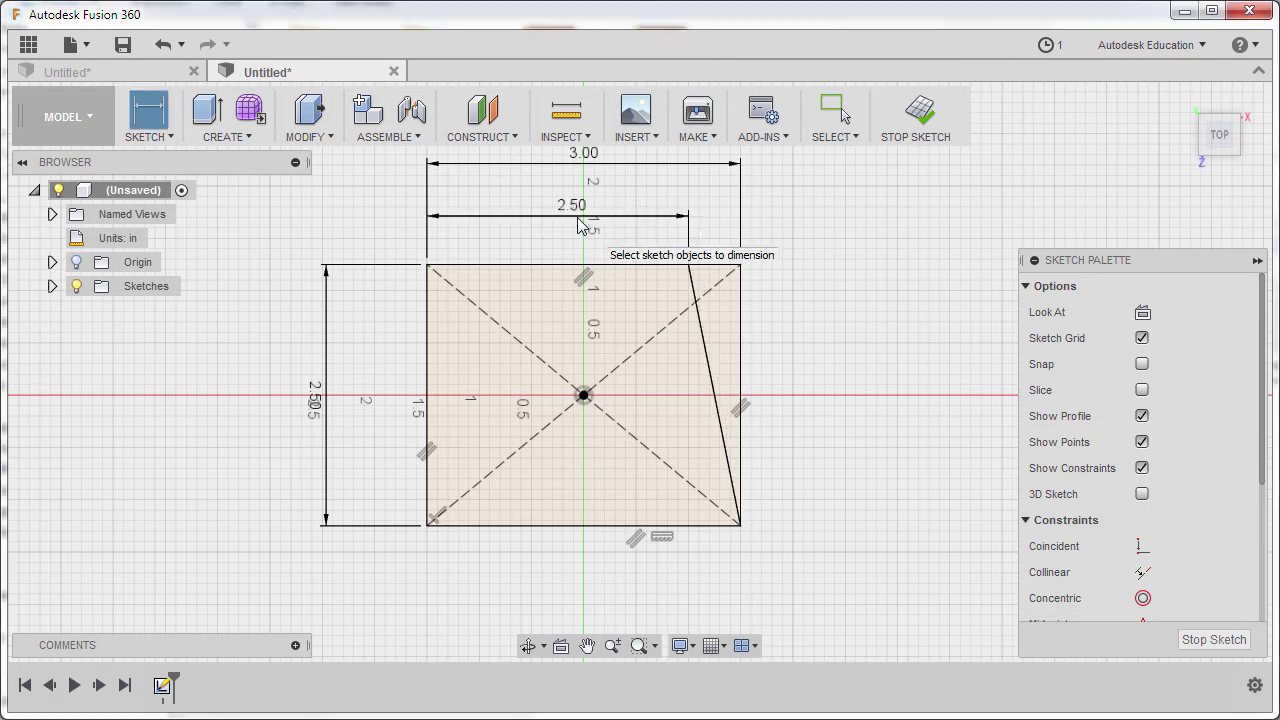
pyautogui.press('Escape')
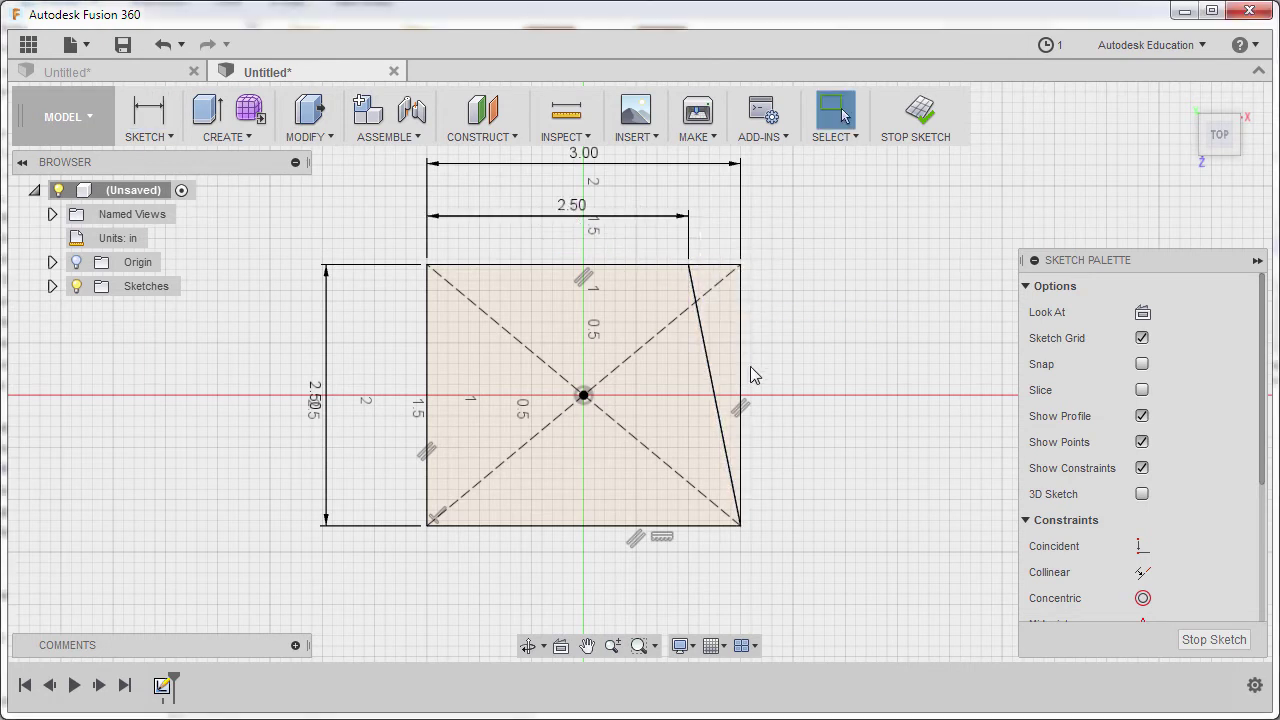
# Break the rectangle's upper edge where the slanted line meets it.
pyautogui.scroll(2, 800, 420)
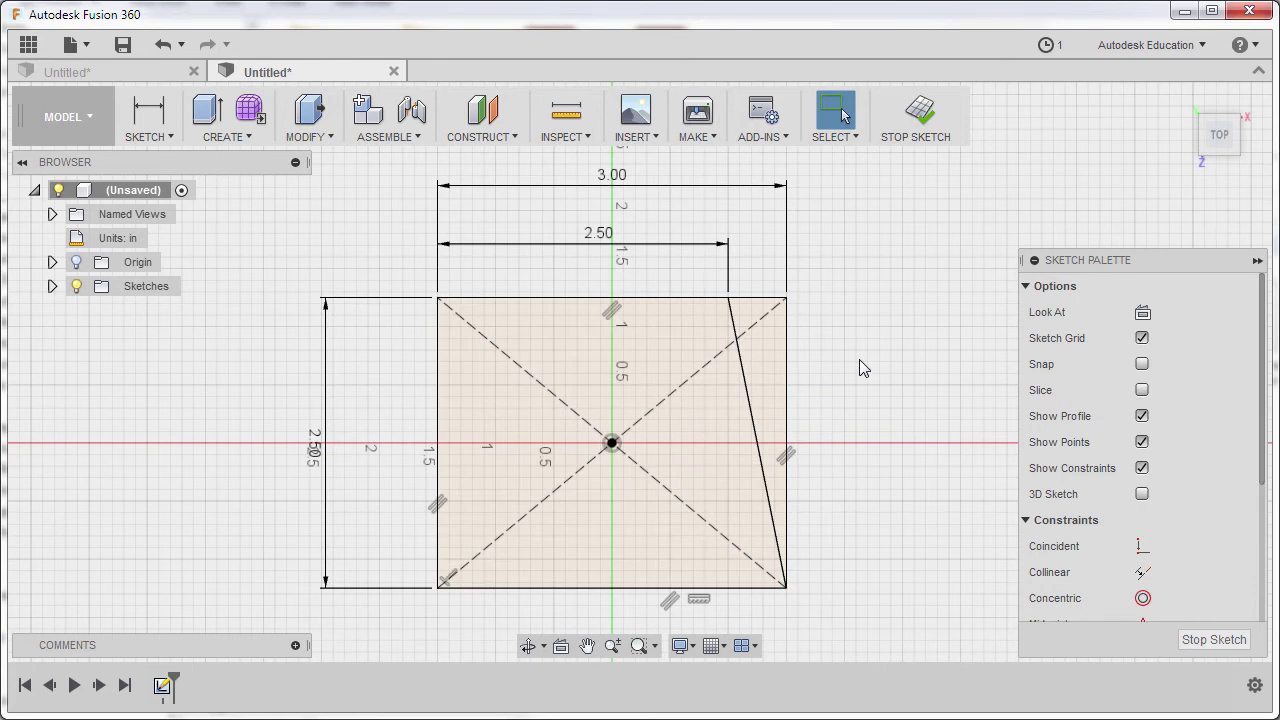
pyautogui.press('s')
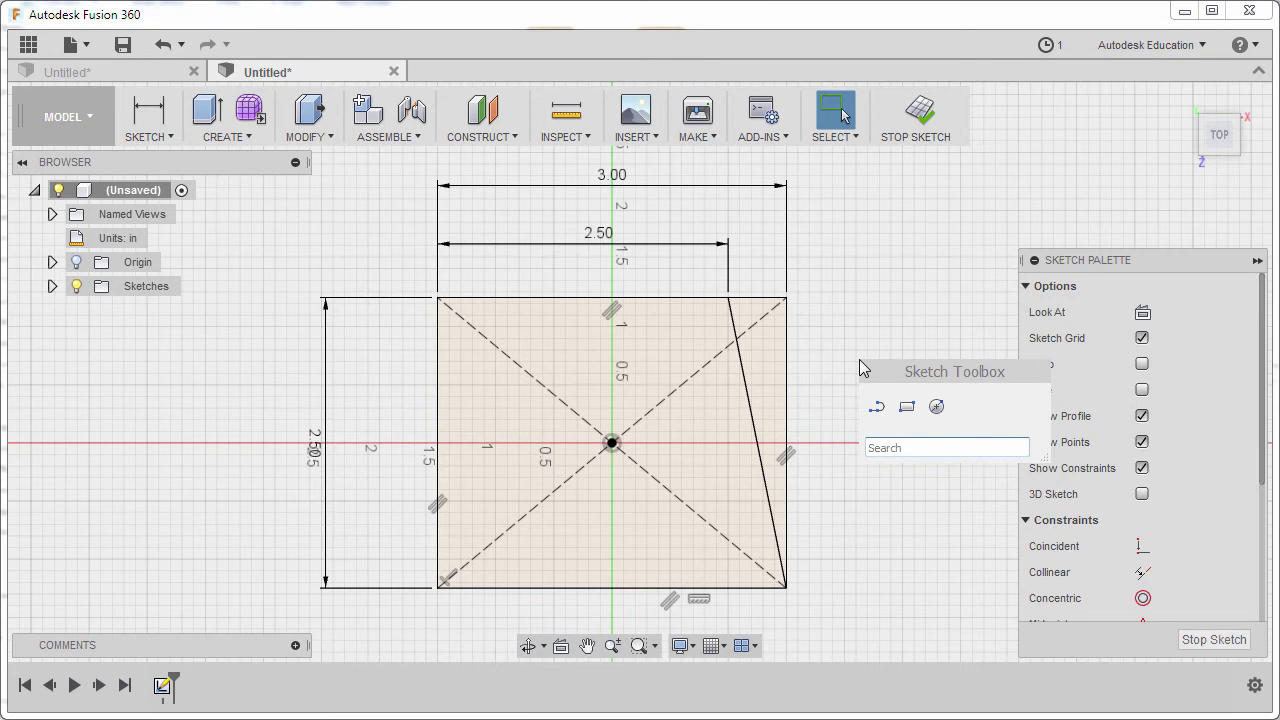
pyautogui.click(917, 447)
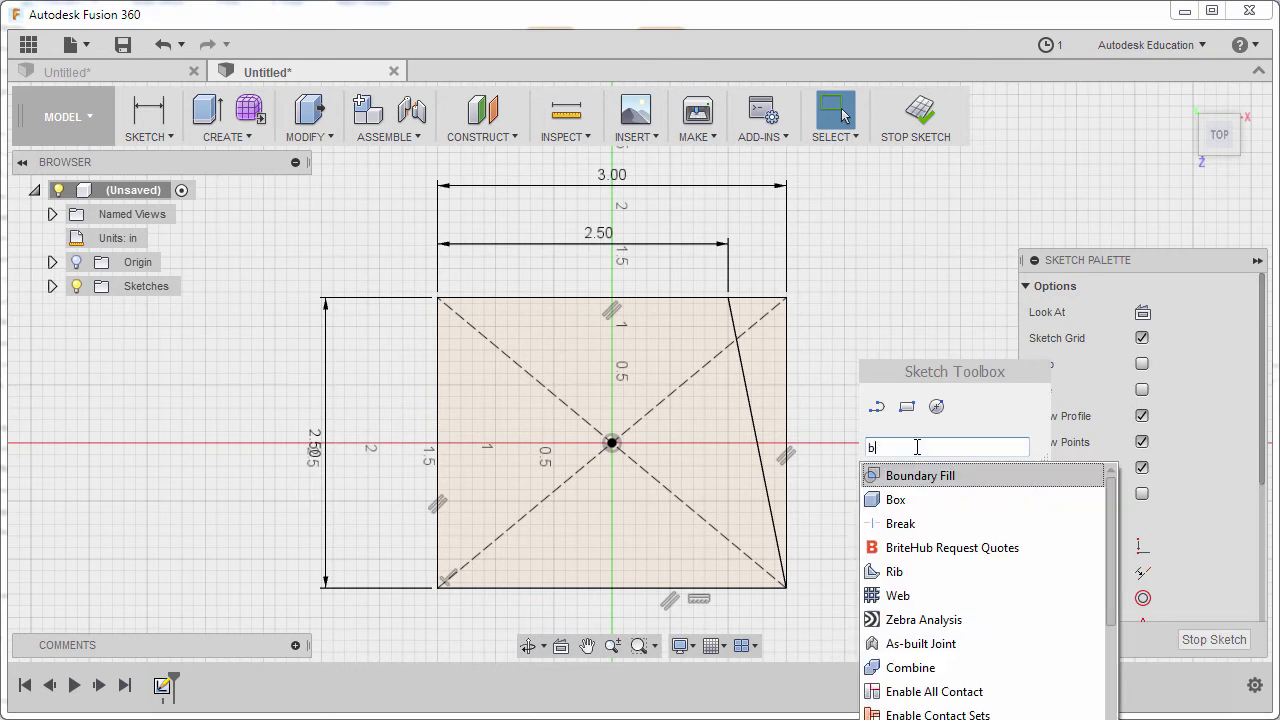
pyautogui.write('br')
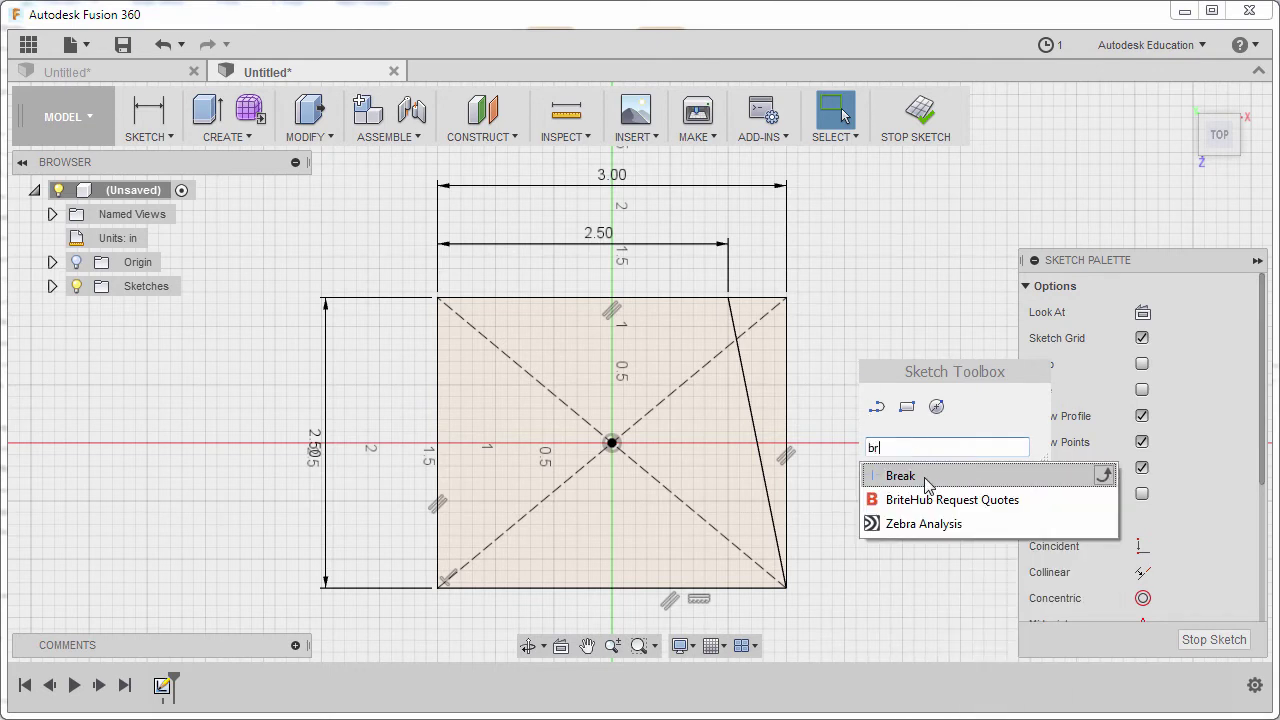
pyautogui.click(926, 478)
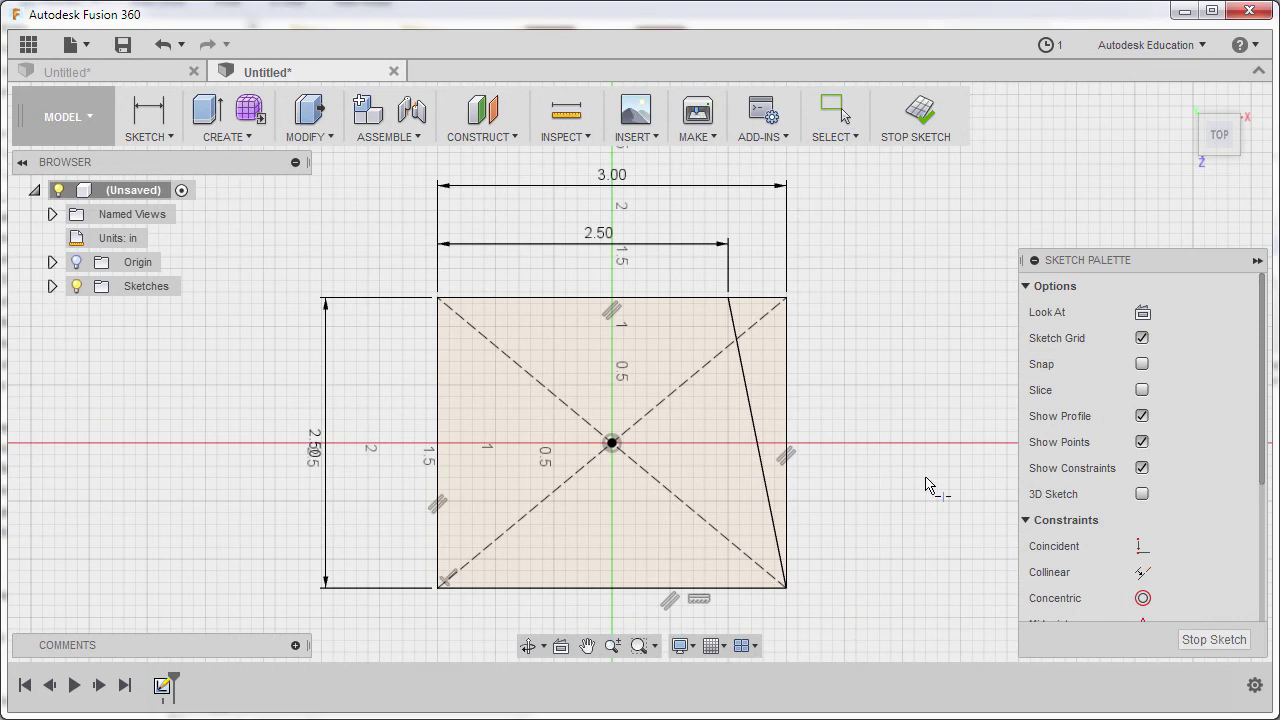
pyautogui.click(766, 302)
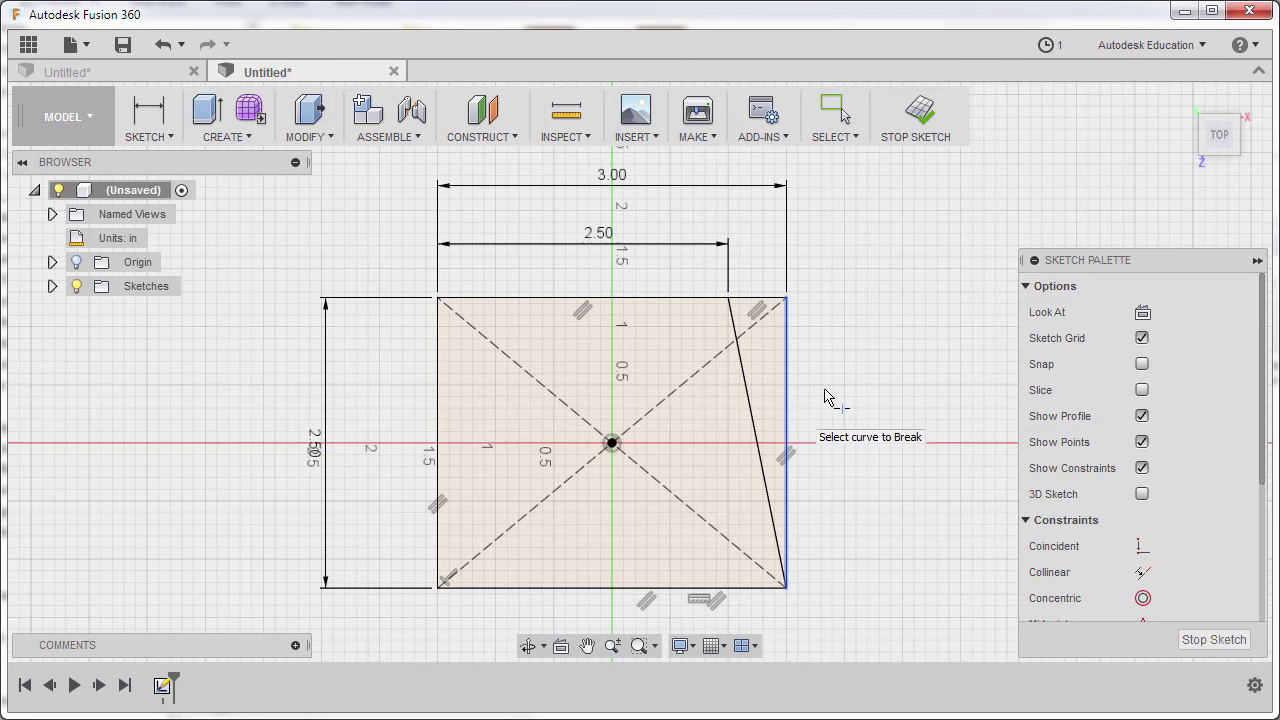
pyautogui.press('Escape')
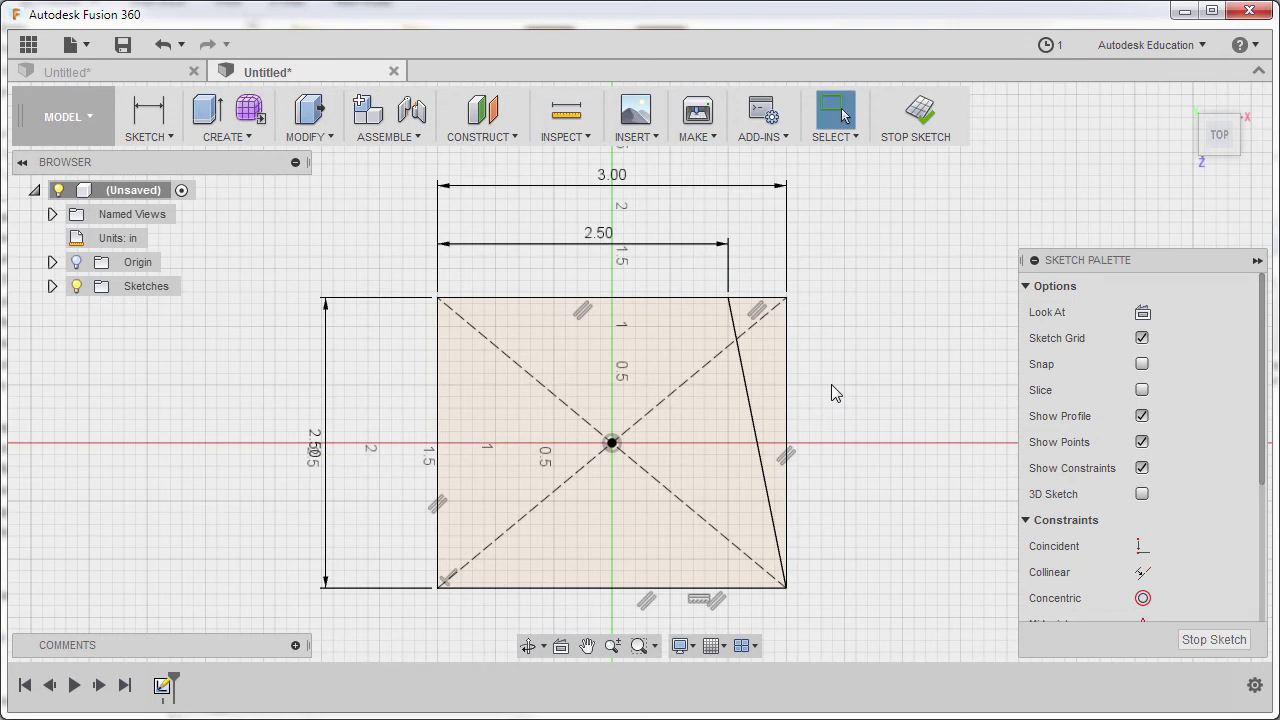
# Convert the short upper segment beyond the slanted line and the rectangle's right edge to construction lines.
pyautogui.click(770, 298)
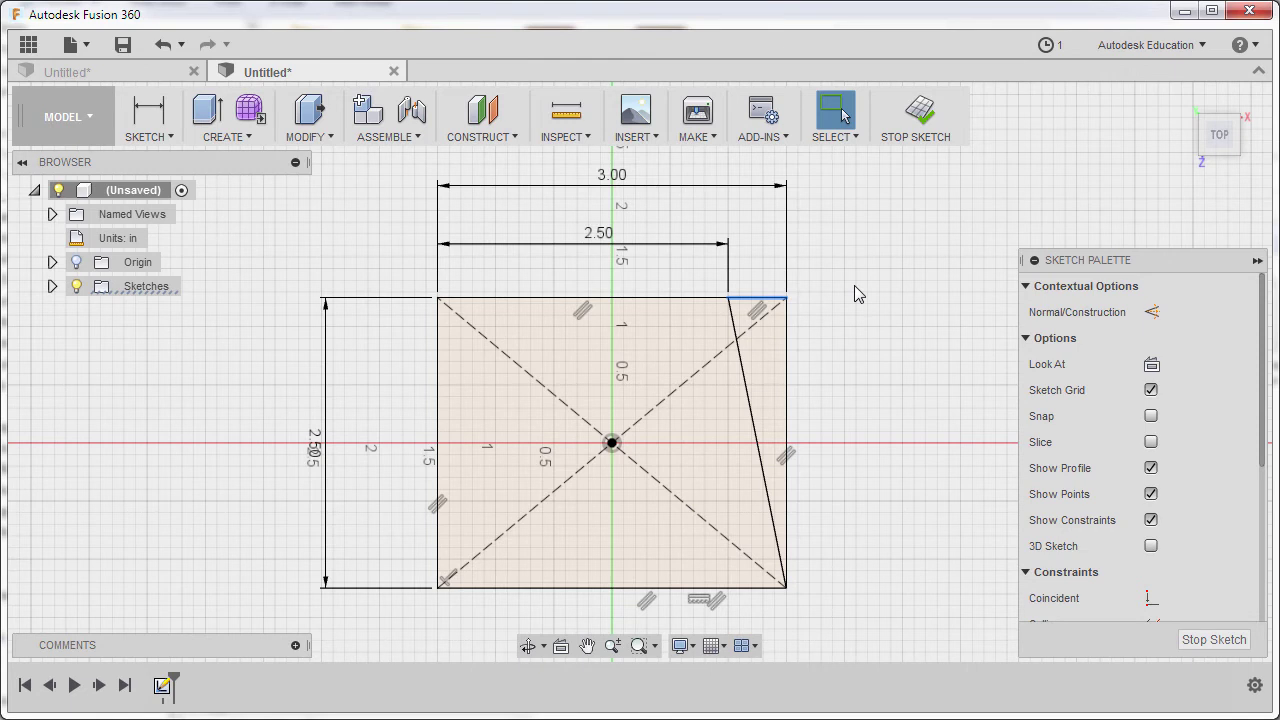
pyautogui.press('x')
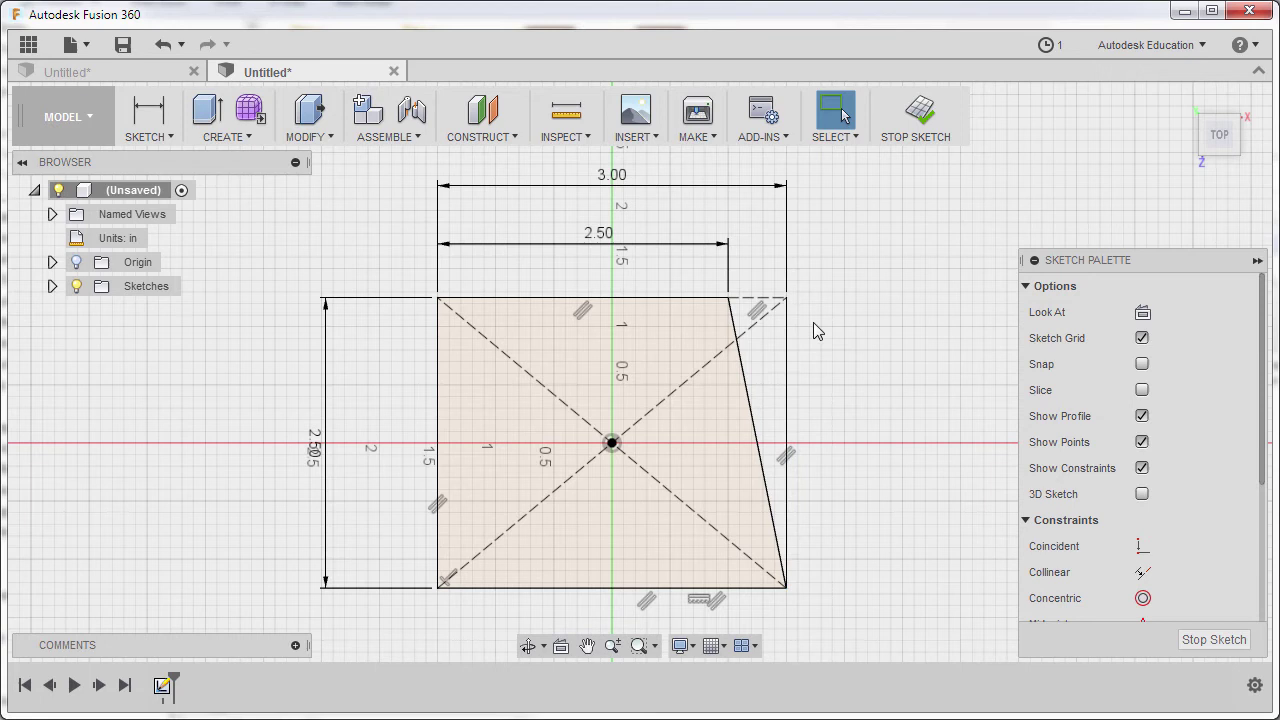
pyautogui.click(789, 378)
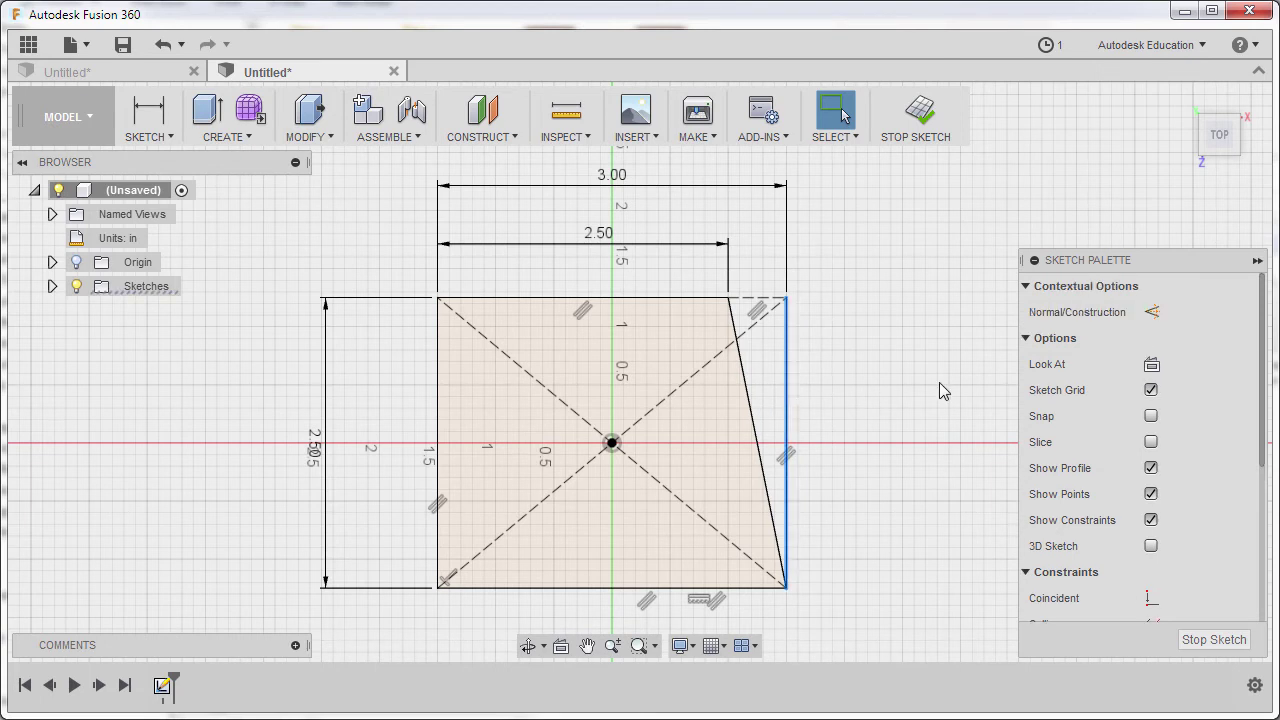
pyautogui.click(1153, 312)
pyautogui.moveTo(860, 395); pyautogui.dragTo(878, 376, button='middle')
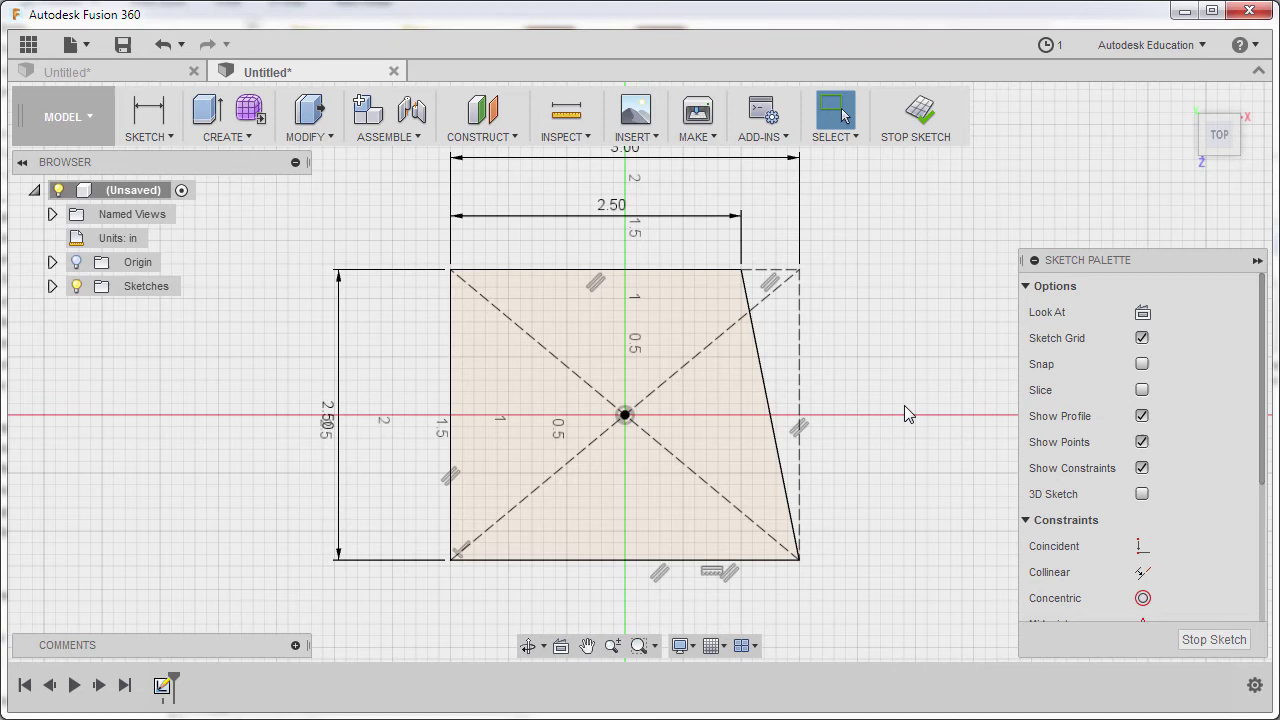
# Extrude the four-sided profile by -0.31 in as a new body.
pyautogui.press('e')
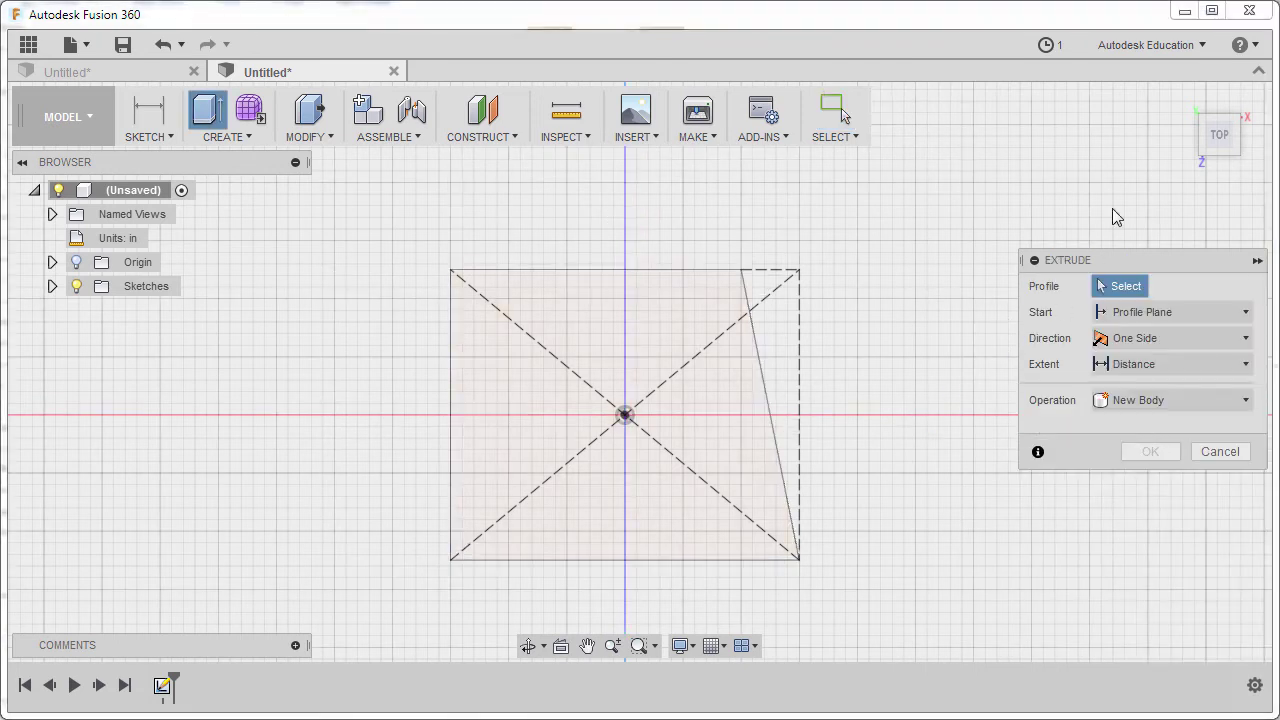
pyautogui.click(1184, 103)
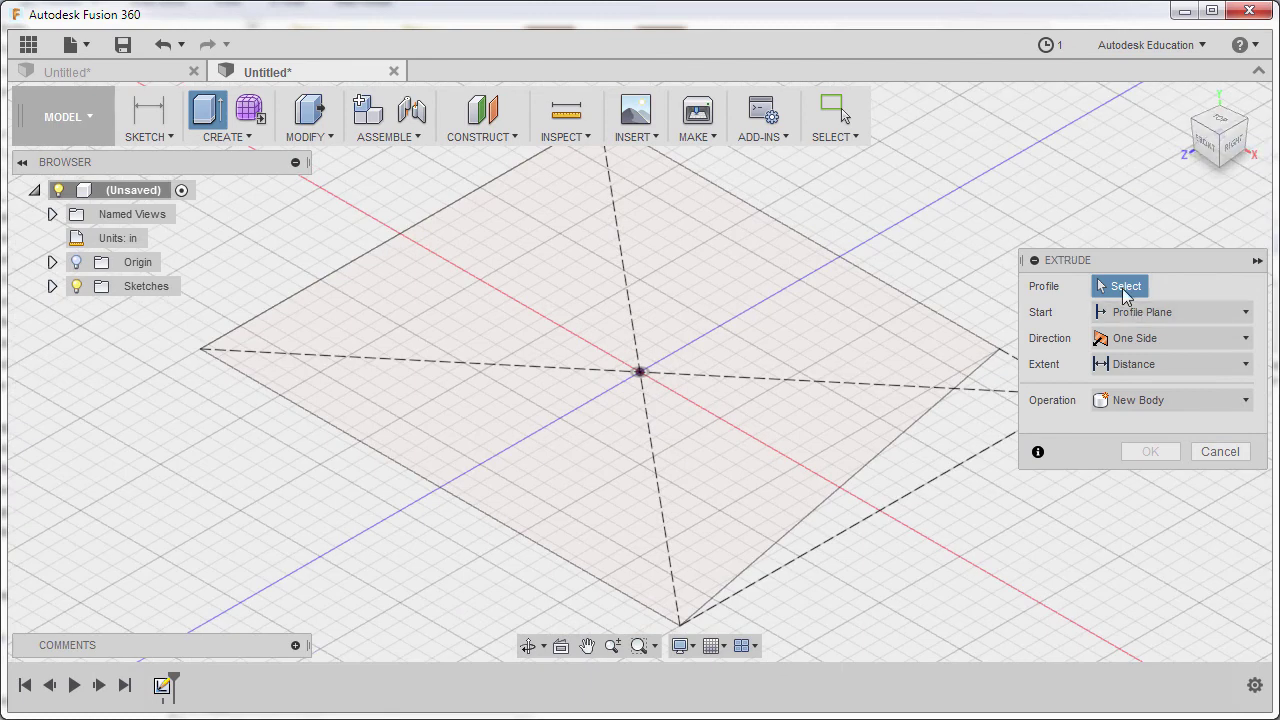
pyautogui.scroll(-3, 541, 407)
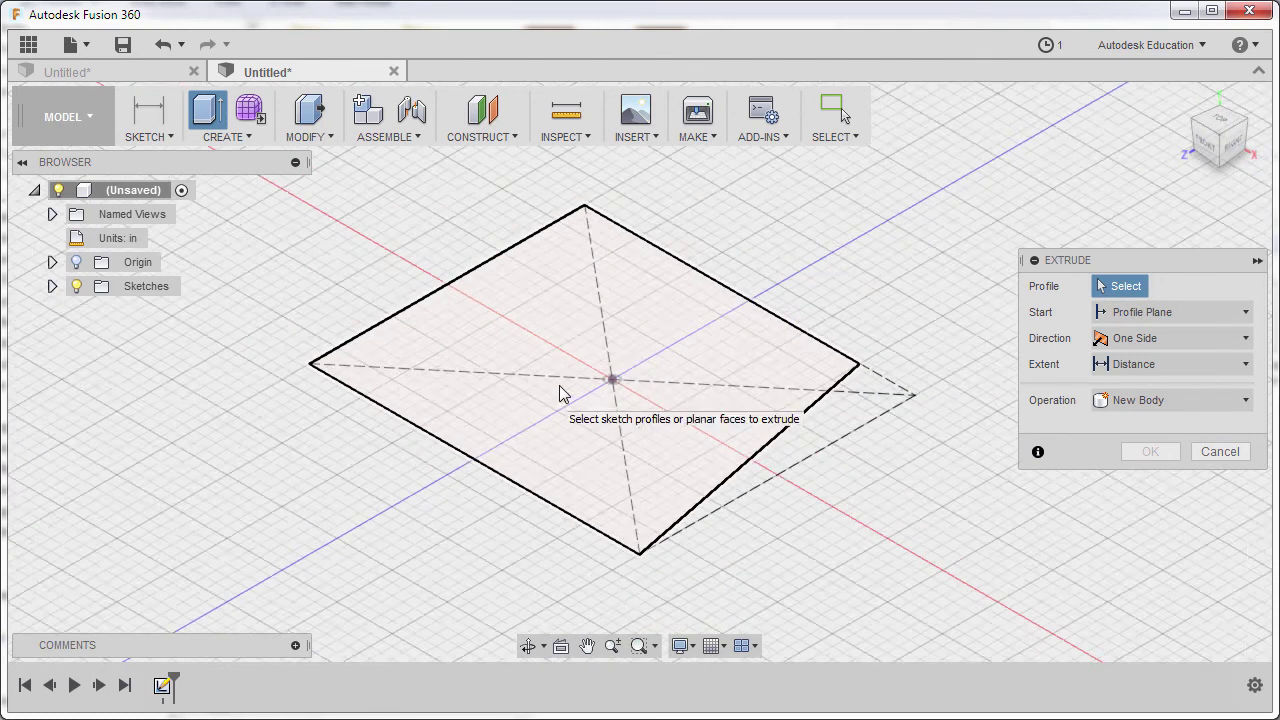
pyautogui.click(549, 314)
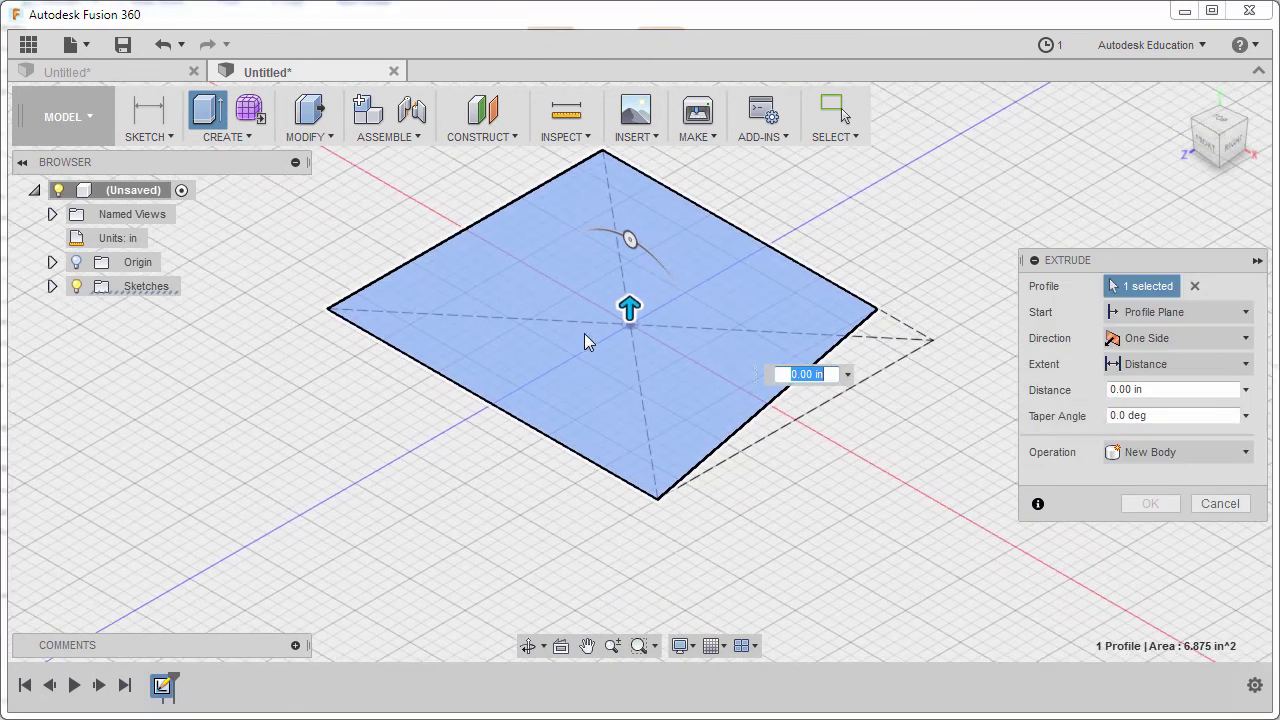
pyautogui.moveTo(630, 305); pyautogui.dragTo(624, 377)
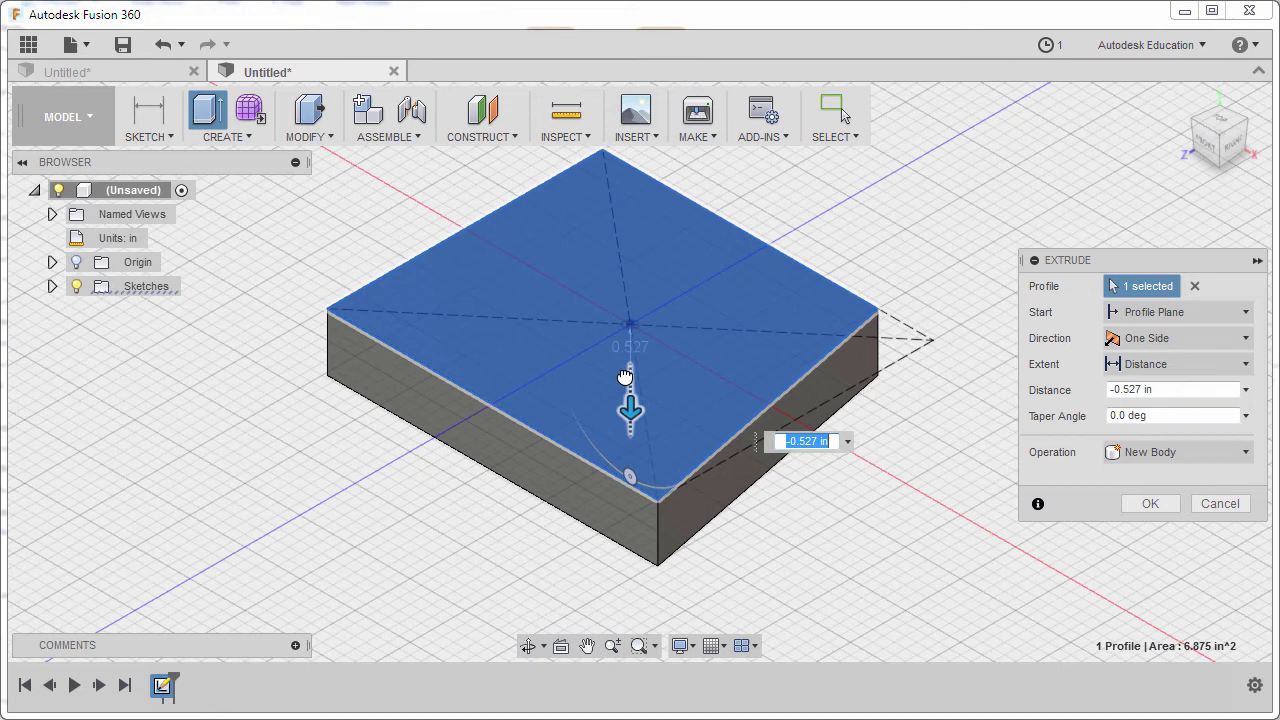
pyautogui.moveTo(624, 377); pyautogui.dragTo(624, 378)
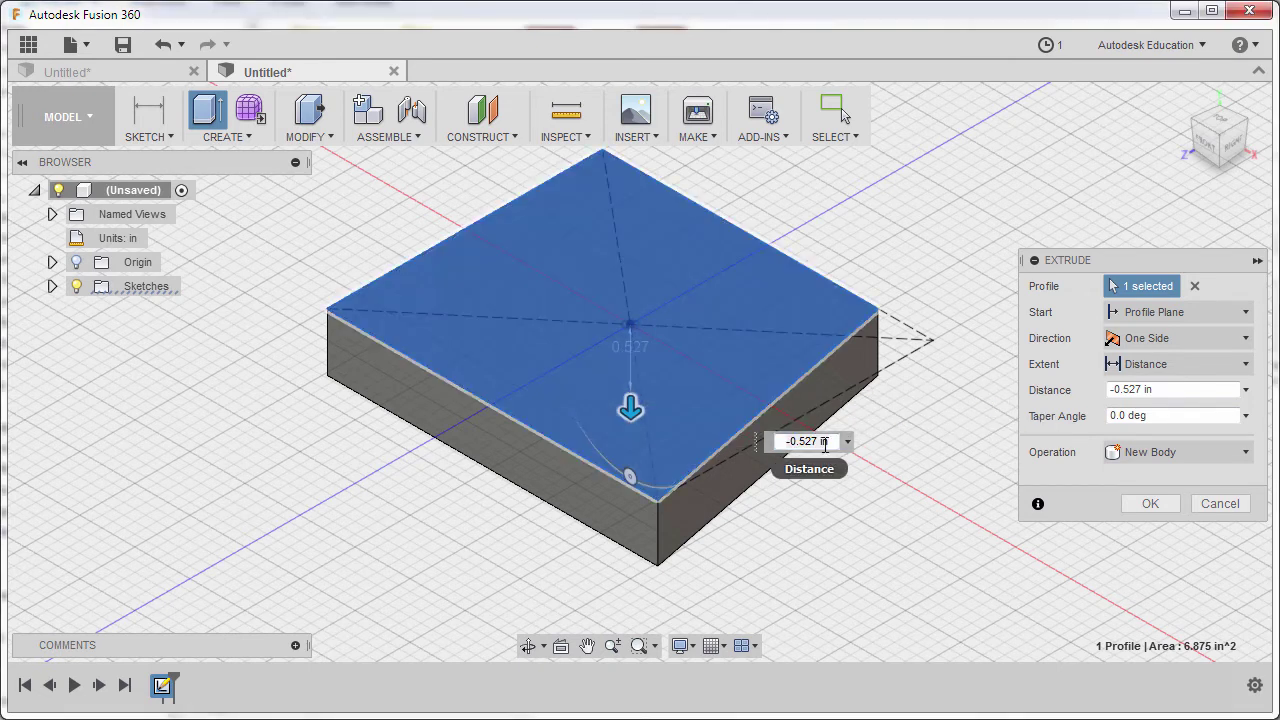
pyautogui.moveTo(825, 444); pyautogui.dragTo(727, 441)
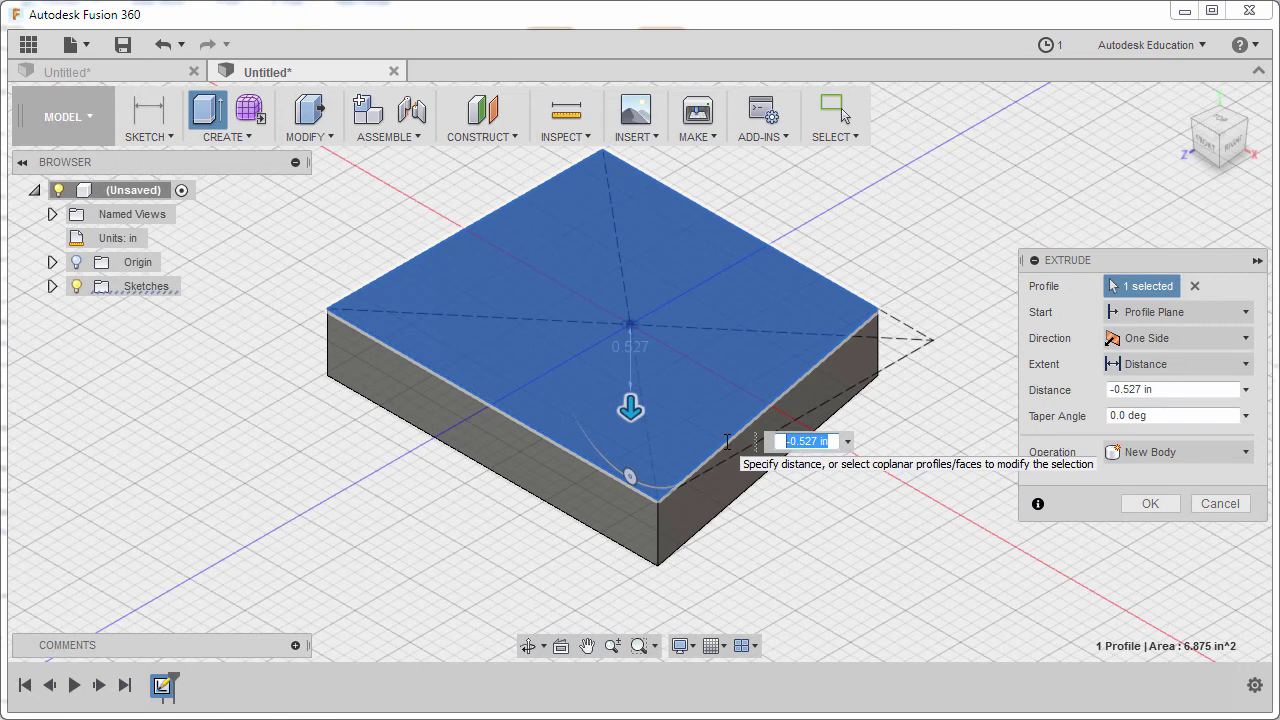
pyautogui.press('BackSpace')
pyautogui.write('-.31')
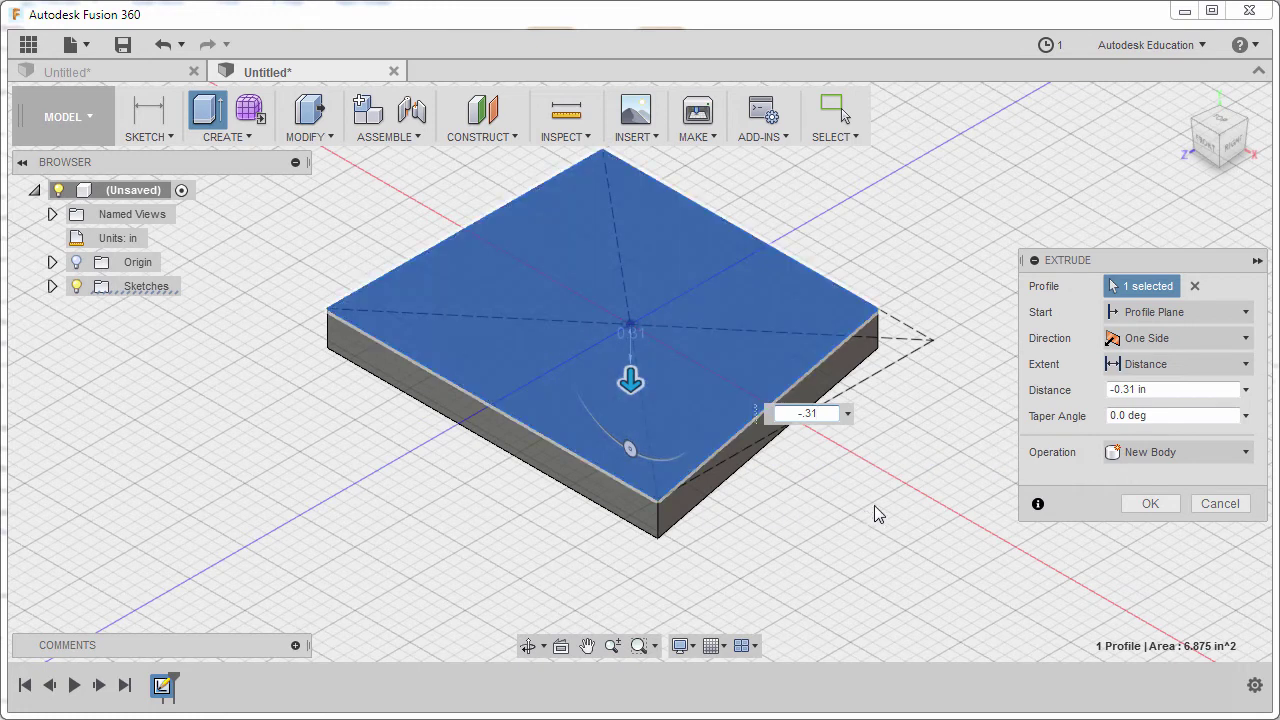
pyautogui.click(1150, 503)
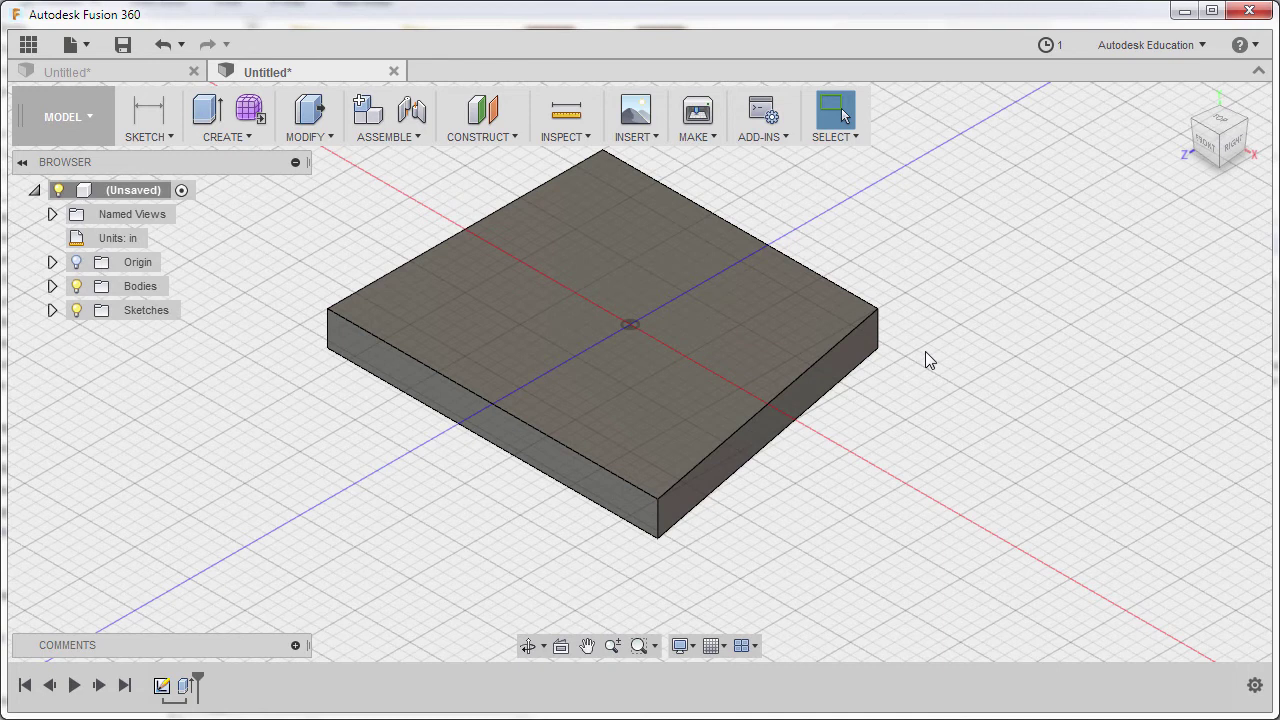
# Sketch a slanted leg on the plate's front face, running from its upper-right corner to a perpendicular end and back to its lower edge.
pyautogui.moveTo(925, 352); pyautogui.dragTo(925, 304, button='middle')
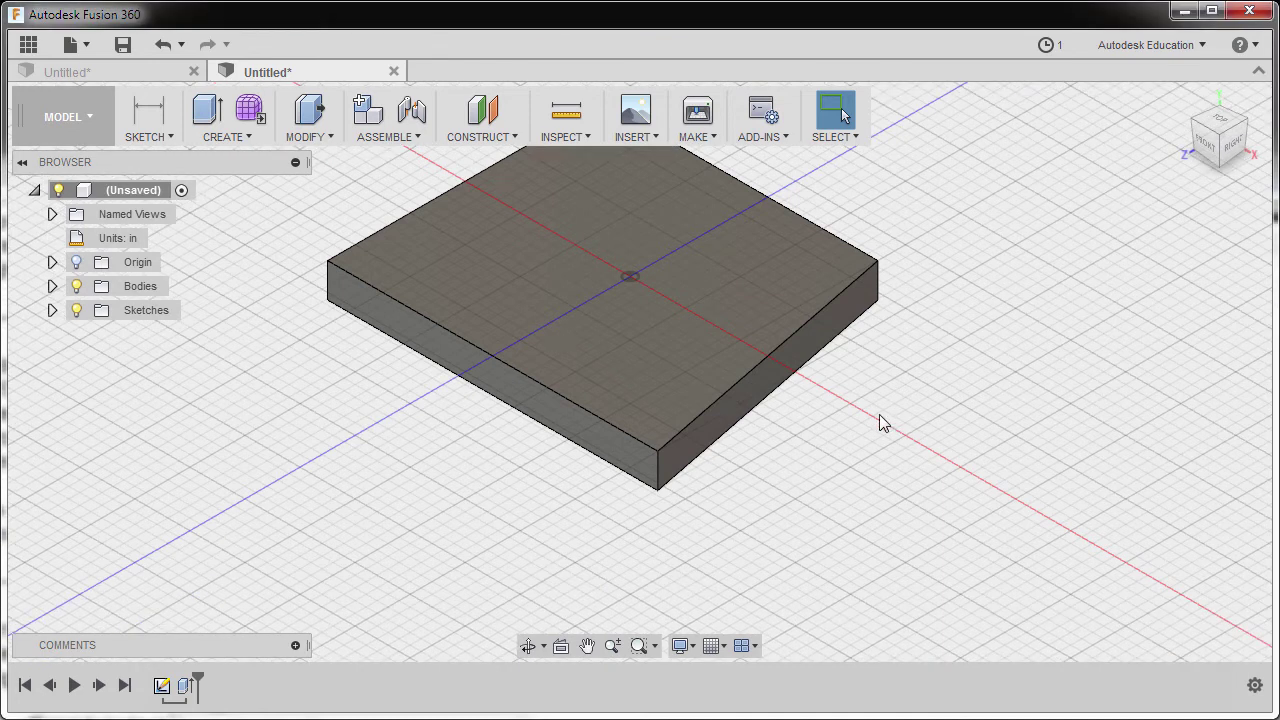
pyautogui.press('s')
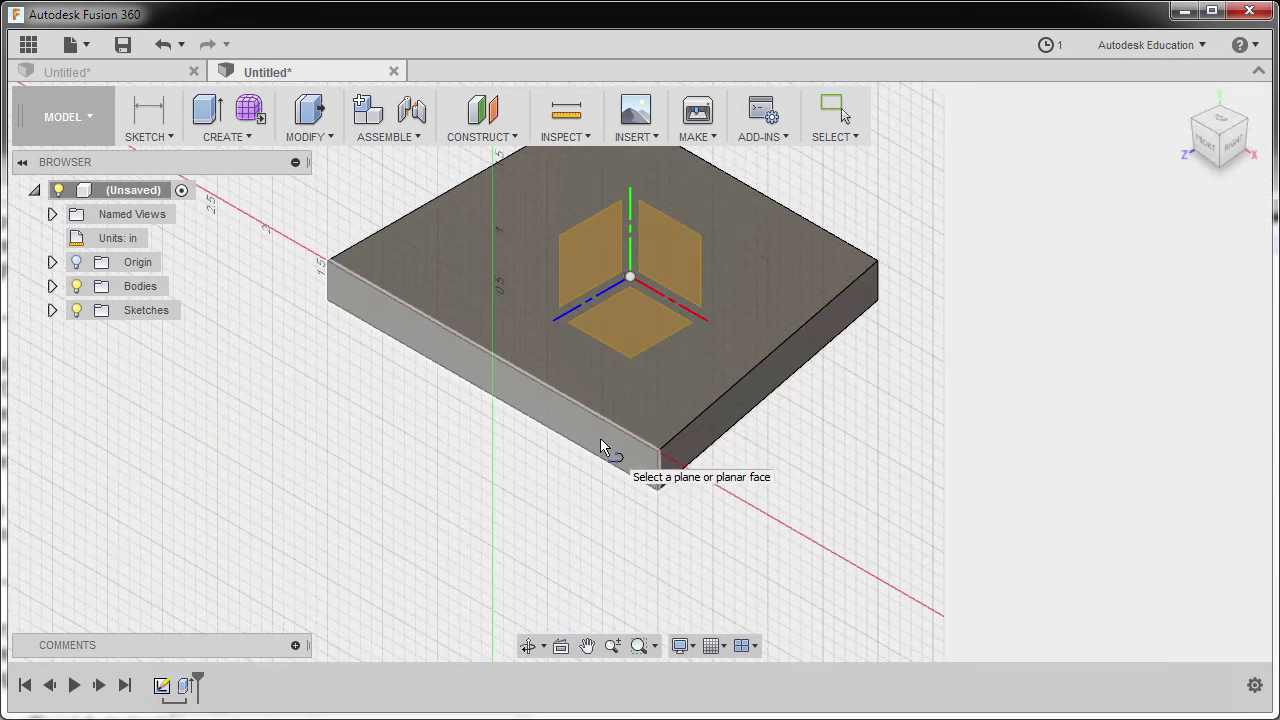
pyautogui.click(601, 442)
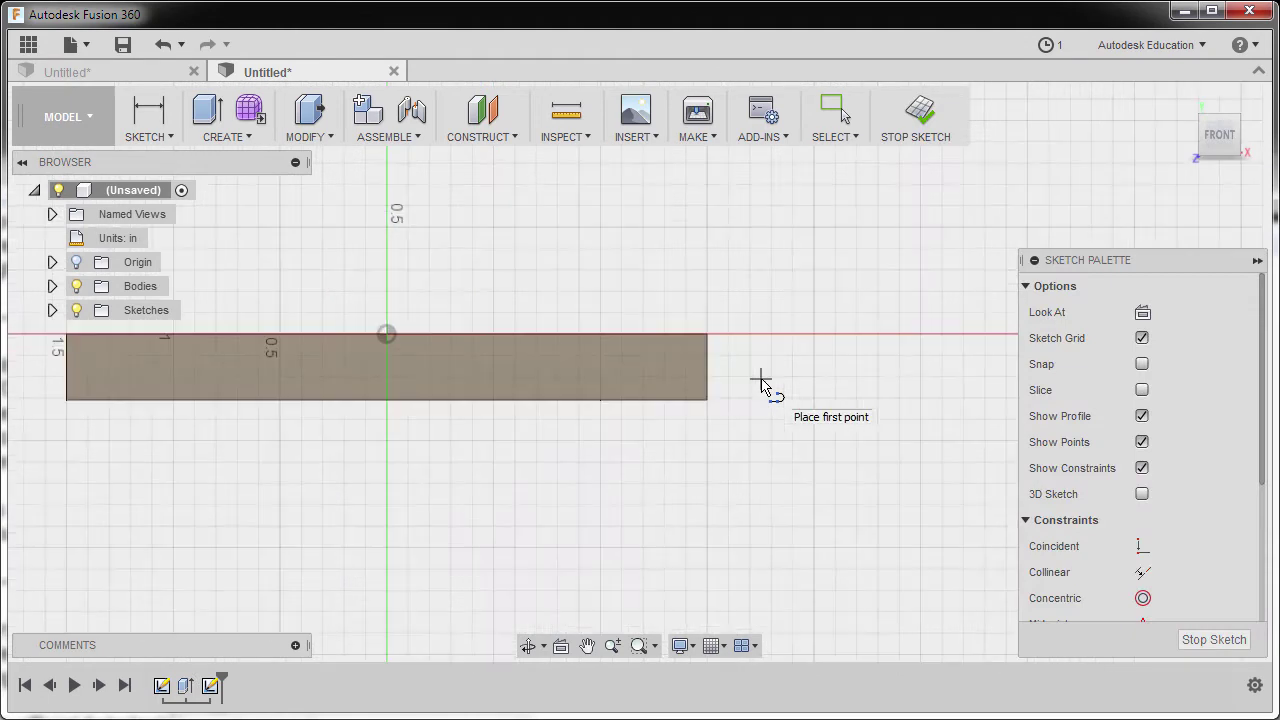
pyautogui.moveTo(757, 386)
pyautogui.mouseDown(button='middle')
pyautogui.moveTo(563, 274)
pyautogui.moveTo(549, 318)
pyautogui.mouseUp(button='middle')
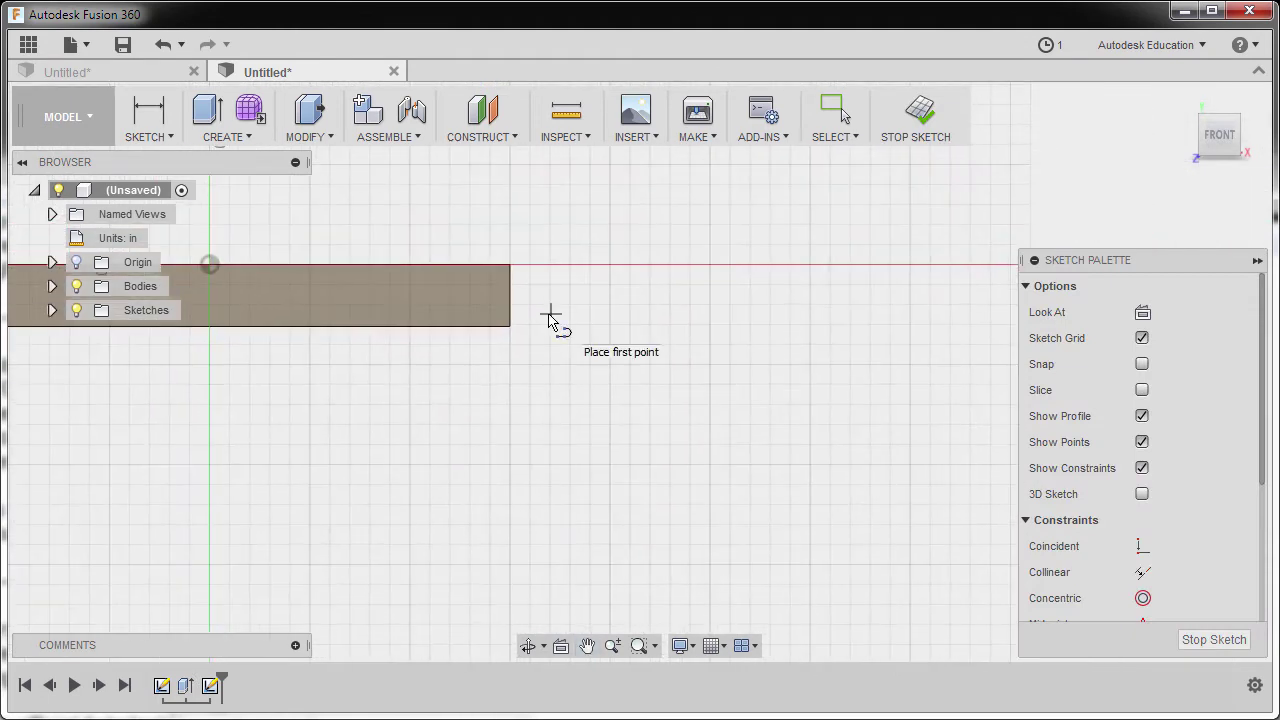
pyautogui.click(511, 264)
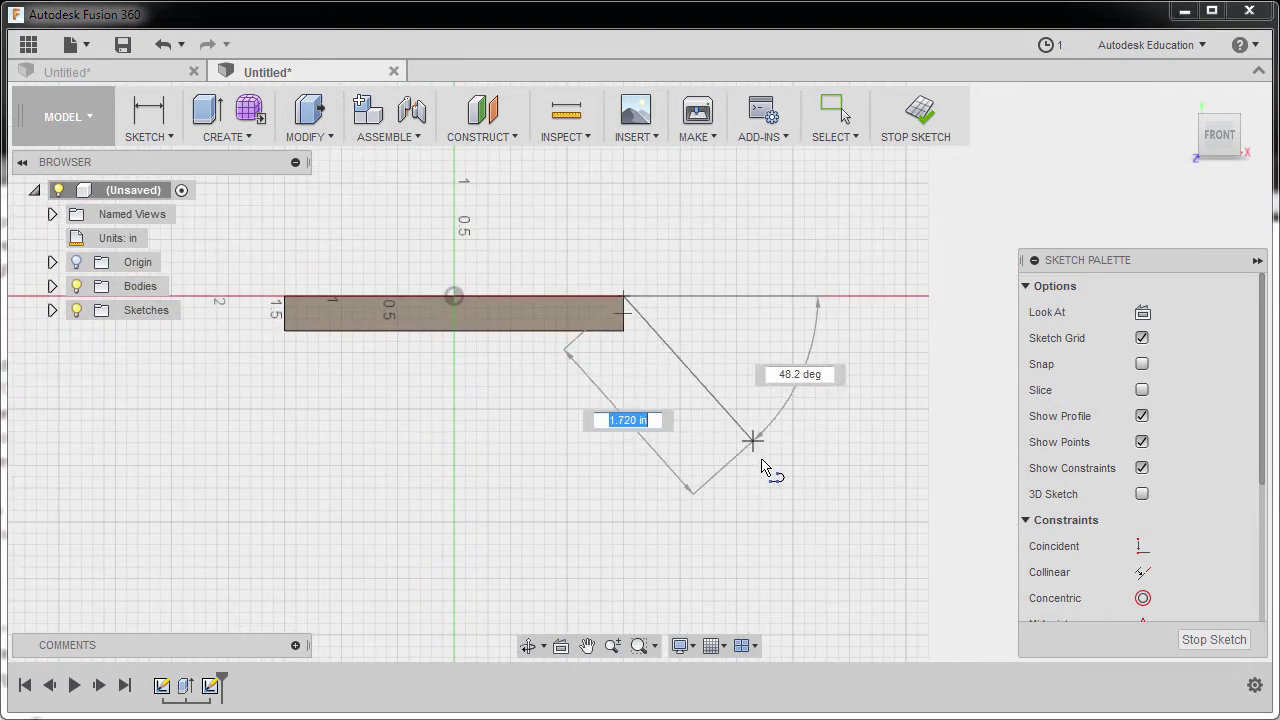
pyautogui.click(766, 456)
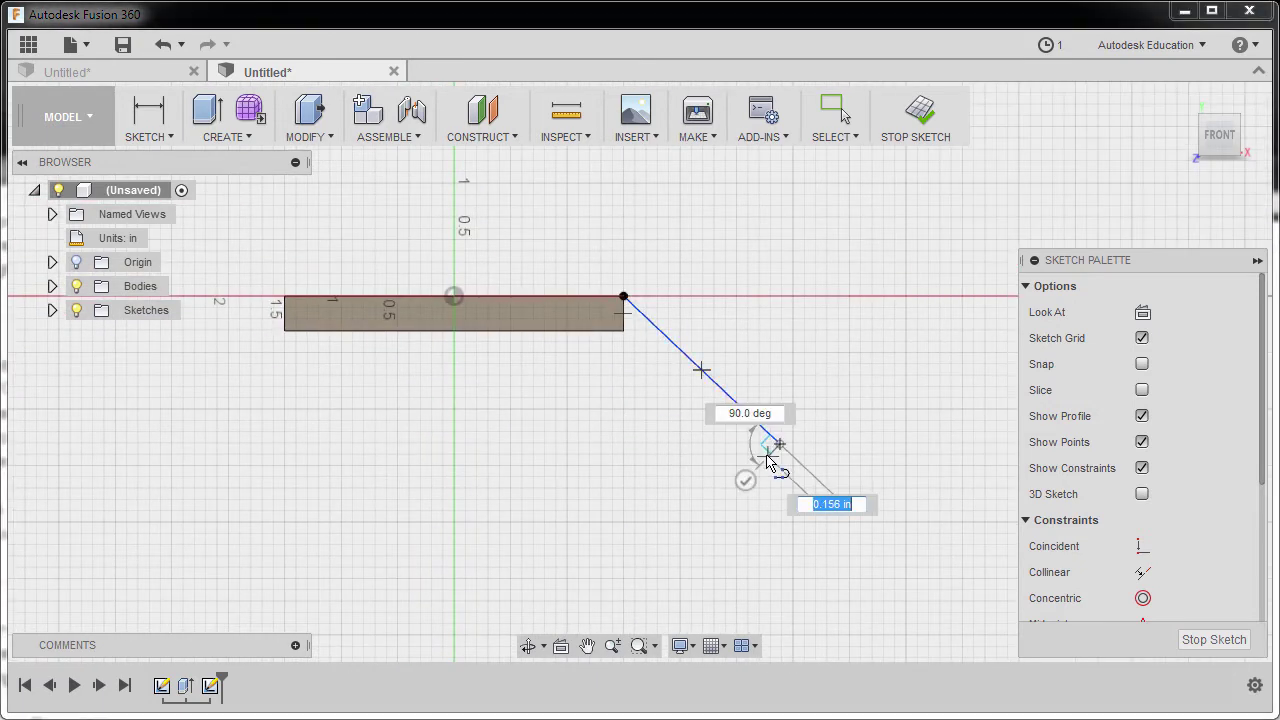
pyautogui.scroll(5, 766, 458)
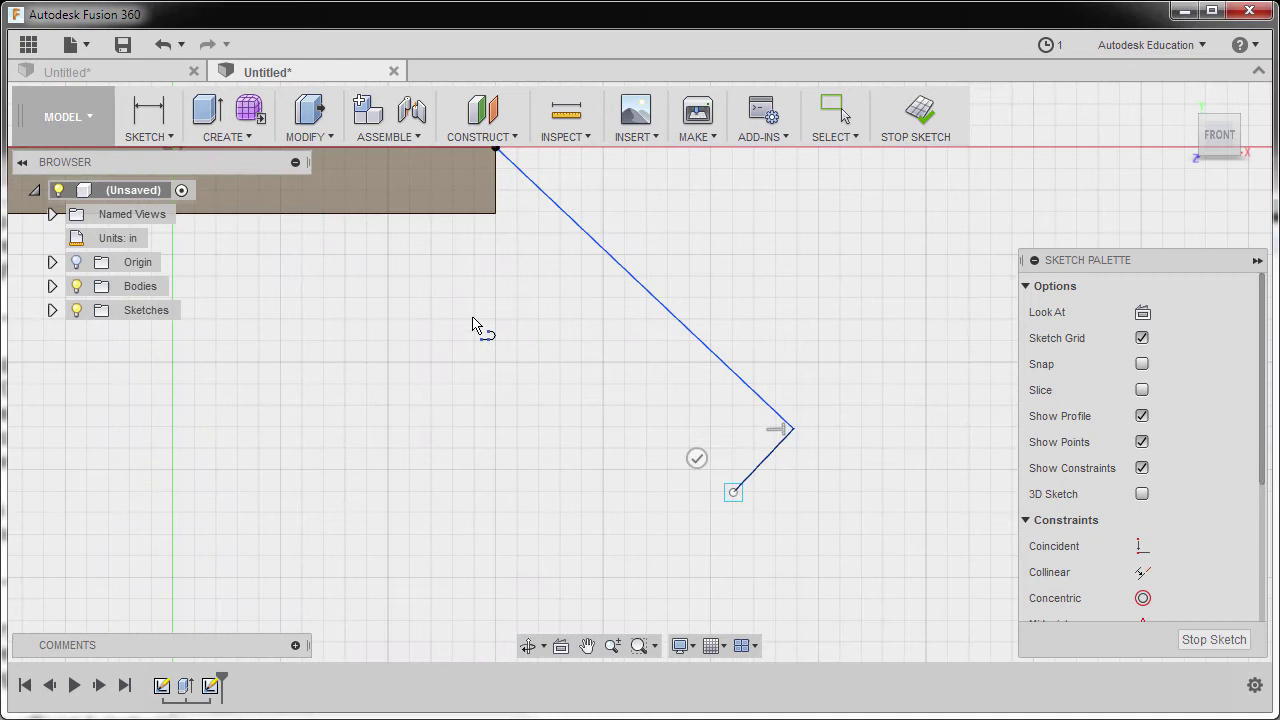
pyautogui.click(443, 214)
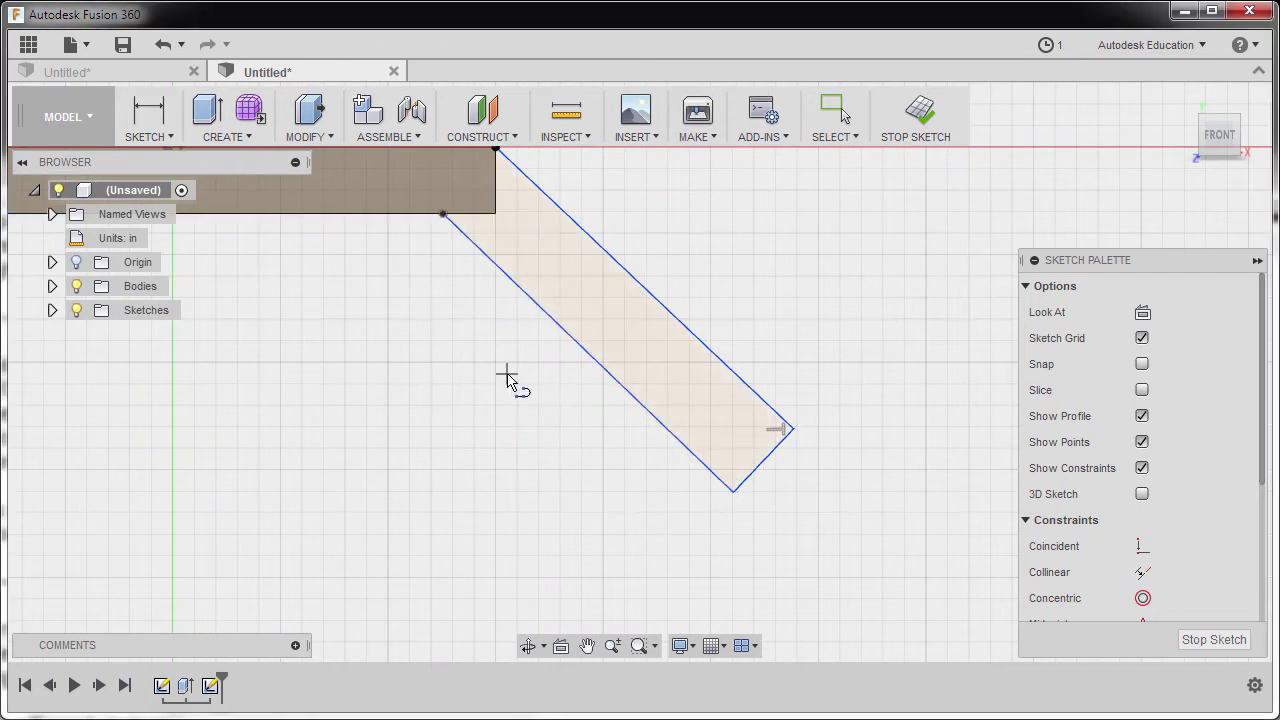
pyautogui.moveTo(507, 378); pyautogui.dragTo(603, 474, button='middle')
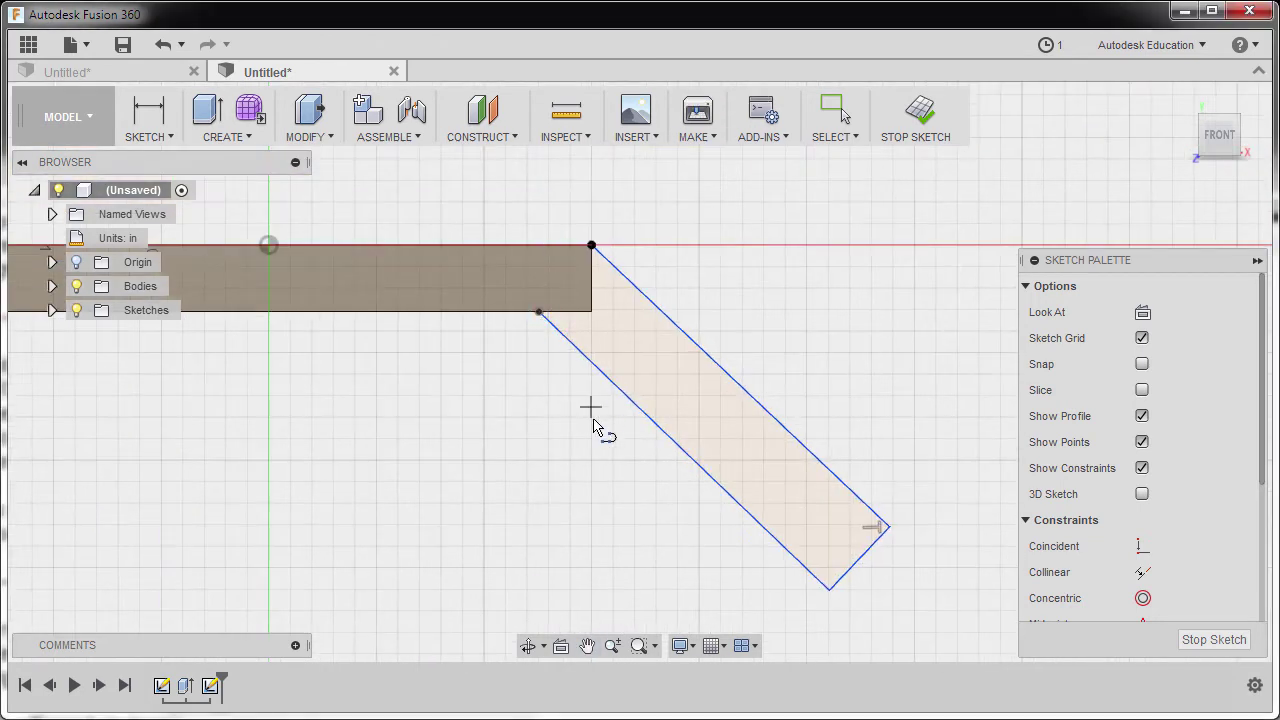
pyautogui.moveTo(593, 425); pyautogui.dragTo(575, 390, button='middle')
pyautogui.press('Escape')
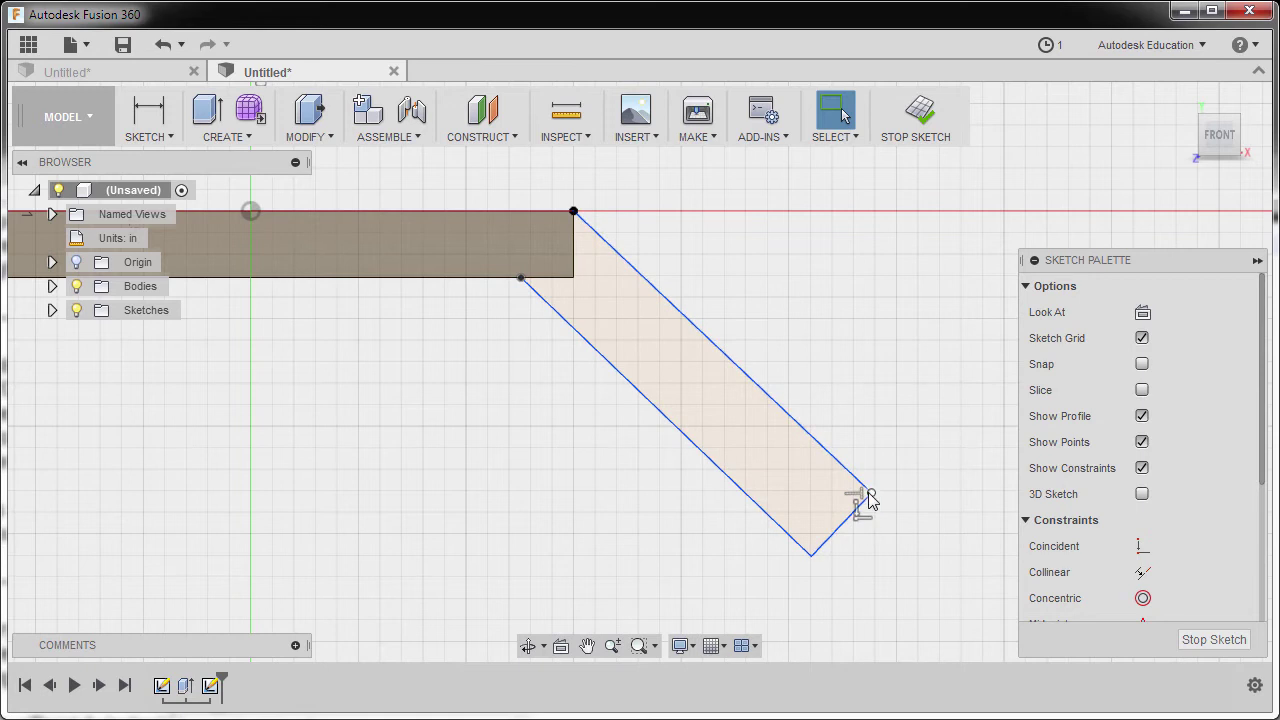
# Constrain the slanted leg's two long edges to be parallel.
pyautogui.click(849, 391)
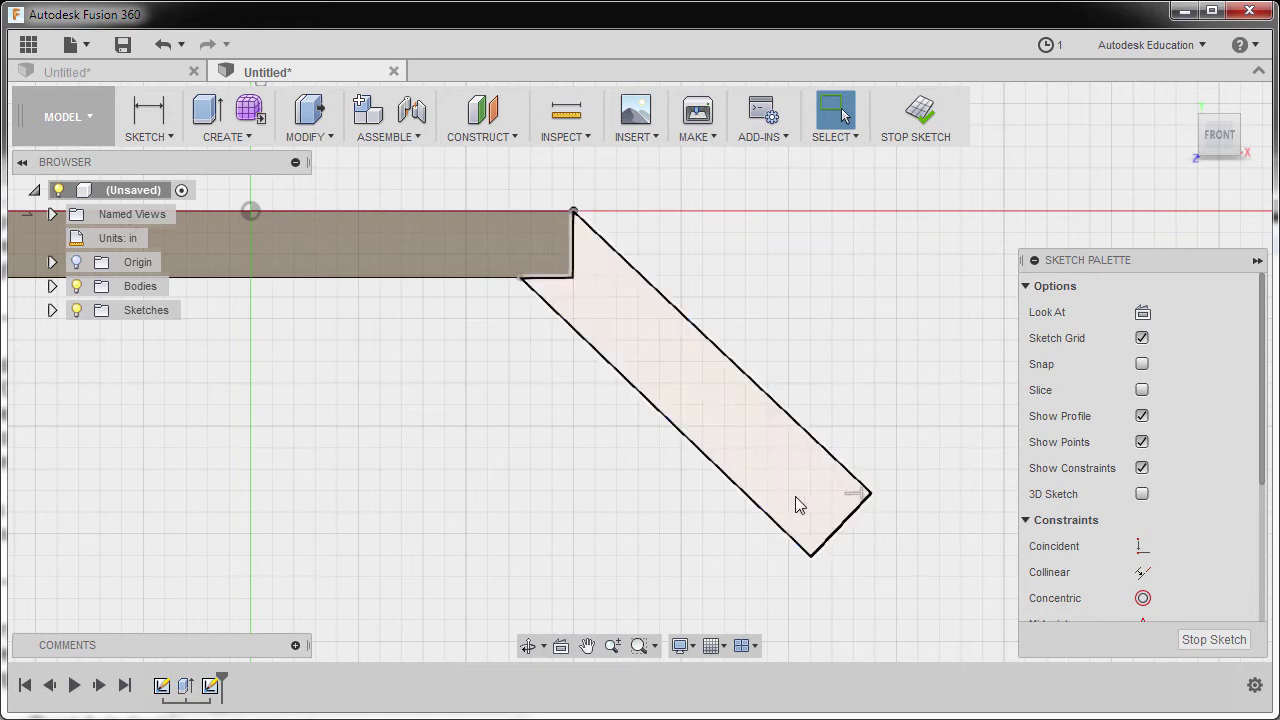
pyautogui.scroll(1, 889, 411)
pyautogui.scroll(-1, 888, 410)
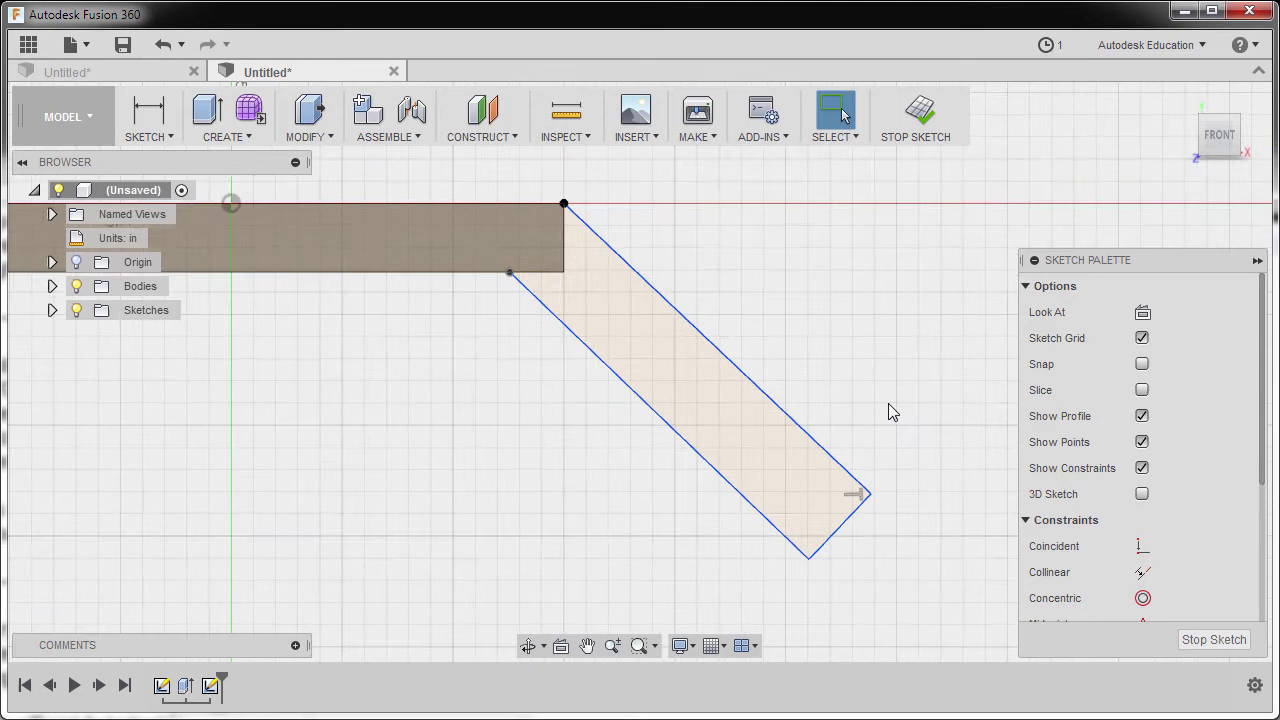
pyautogui.click(820, 447)
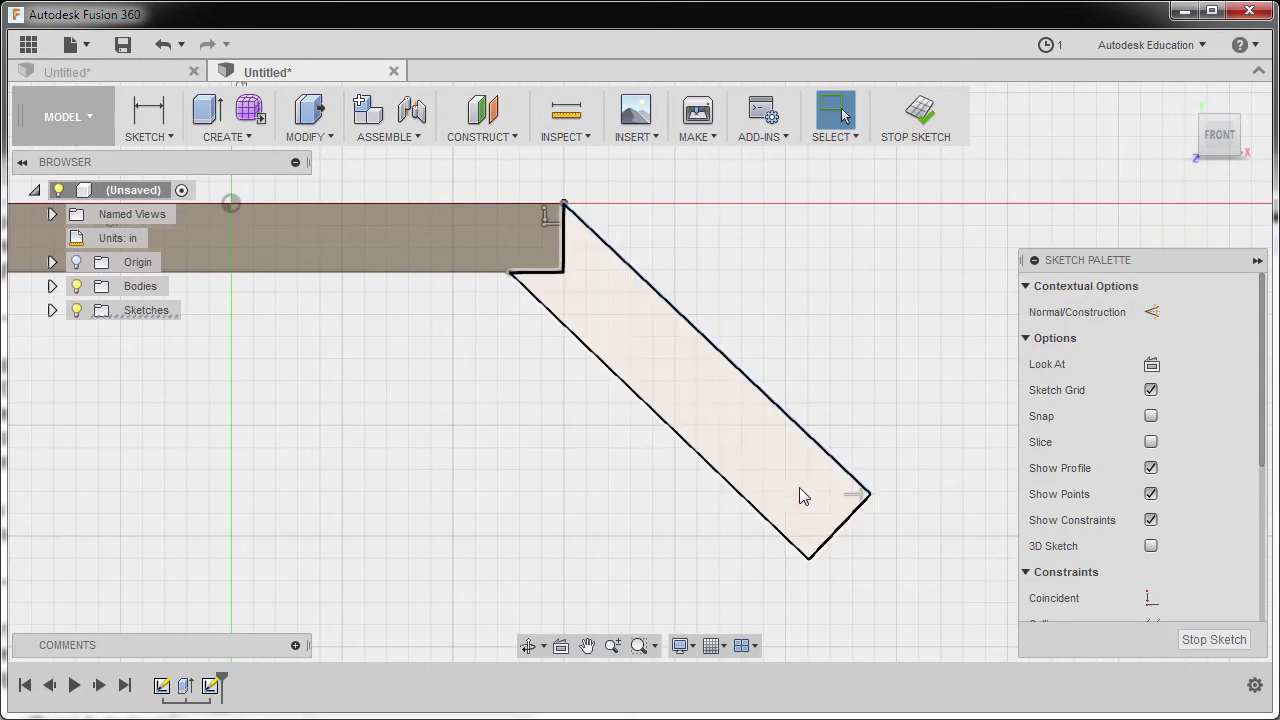
pyautogui.keyDown('shift'); pyautogui.click(746, 505); pyautogui.keyUp('shift')
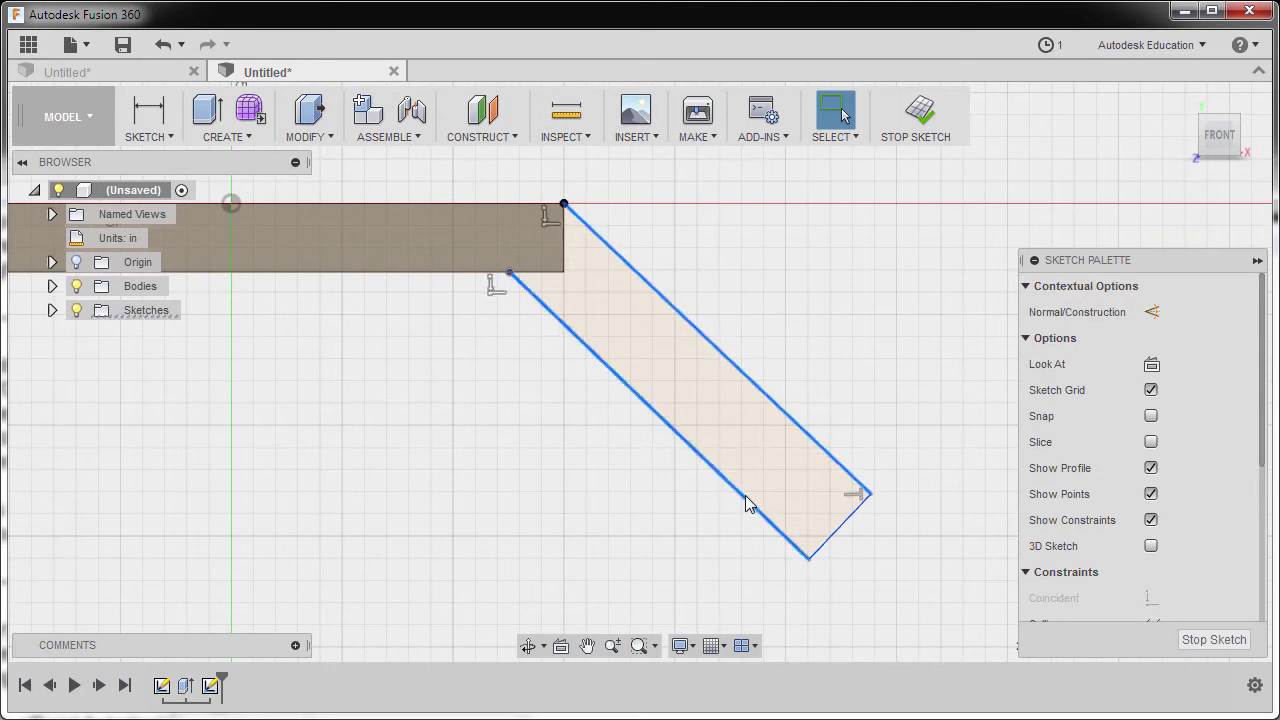
pyautogui.rightClick(778, 278)
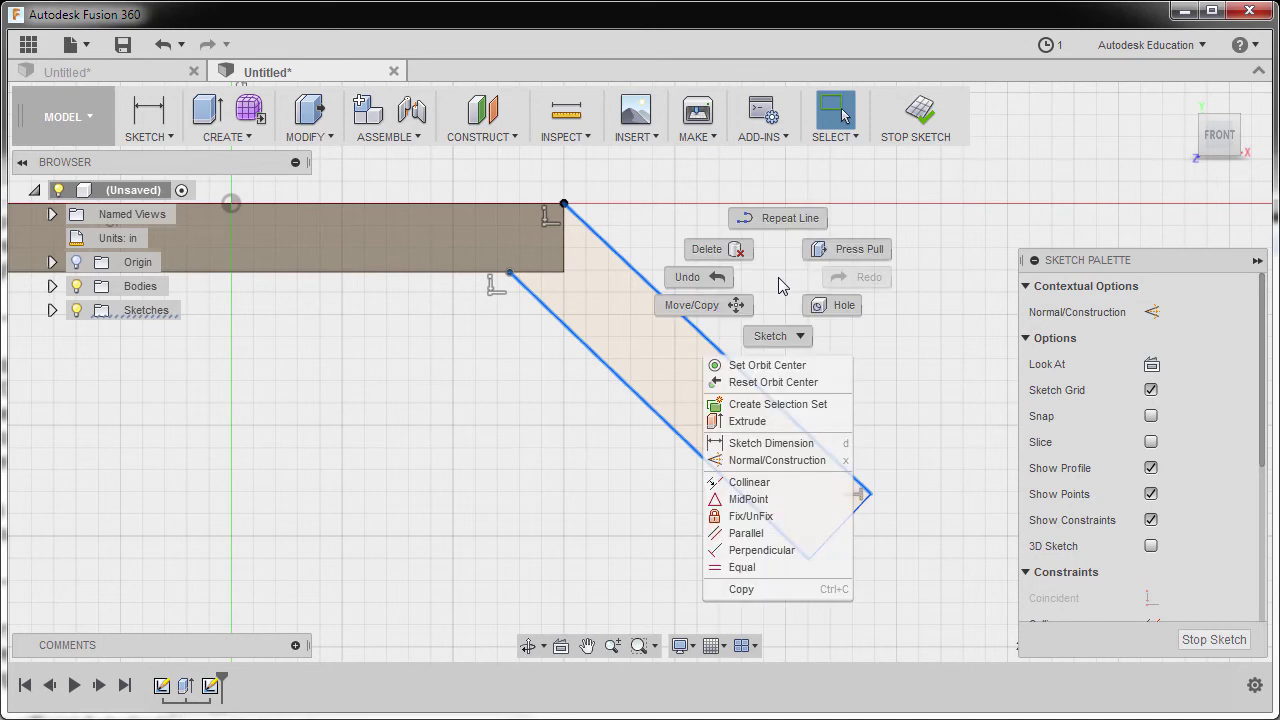
pyautogui.click(776, 536)
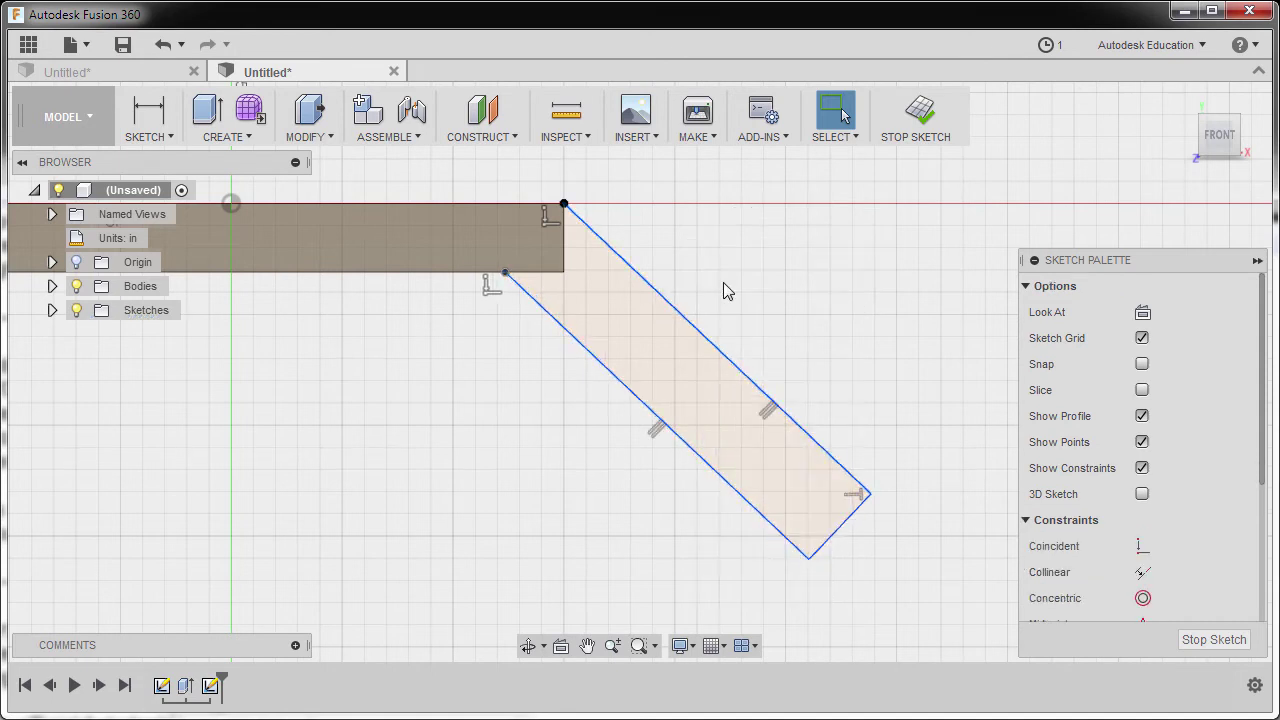
# Dimension the distance between the leg's two long edges as 0.31 in.
pyautogui.moveTo(724, 283); pyautogui.dragTo(716, 272, button='middle')
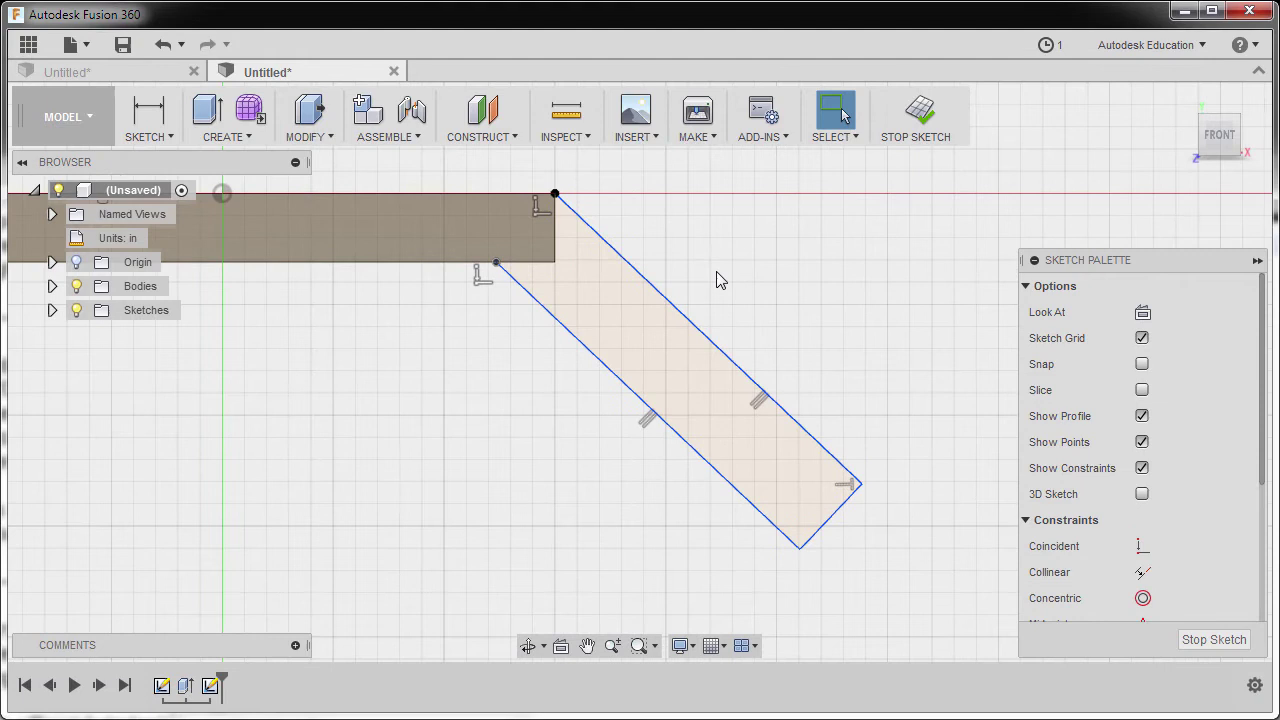
pyautogui.press('d')
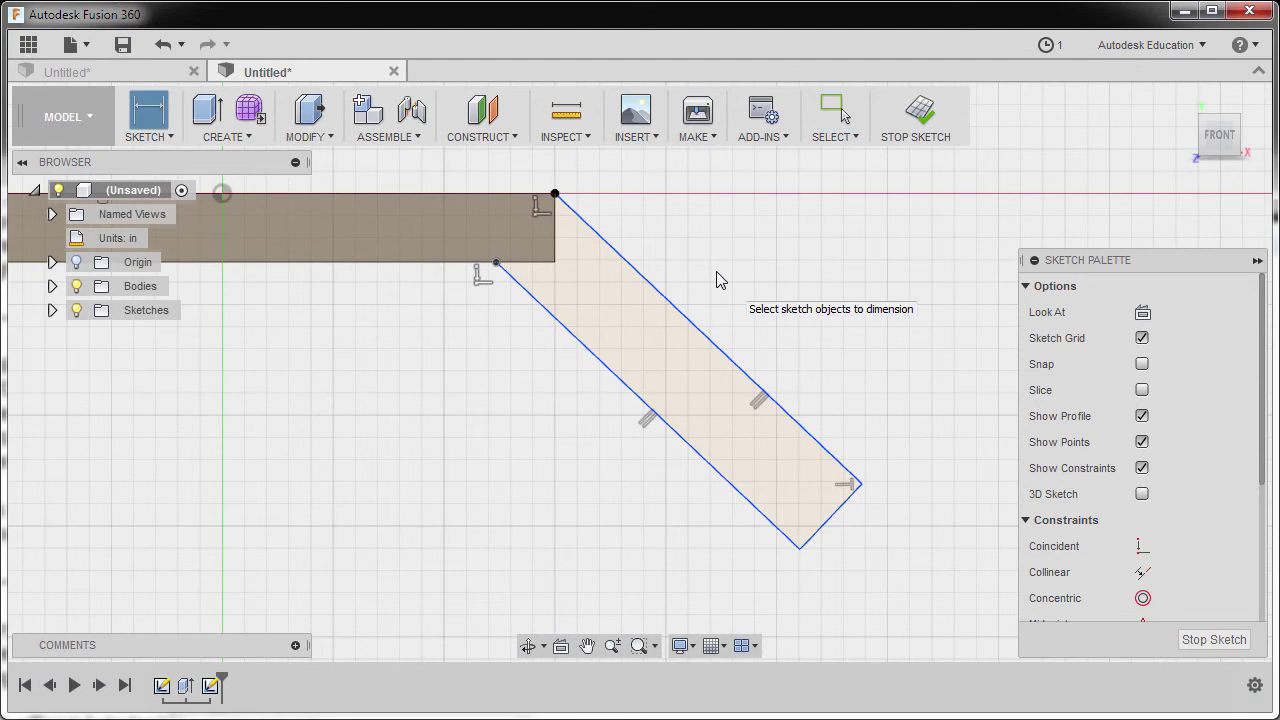
pyautogui.click(803, 398)
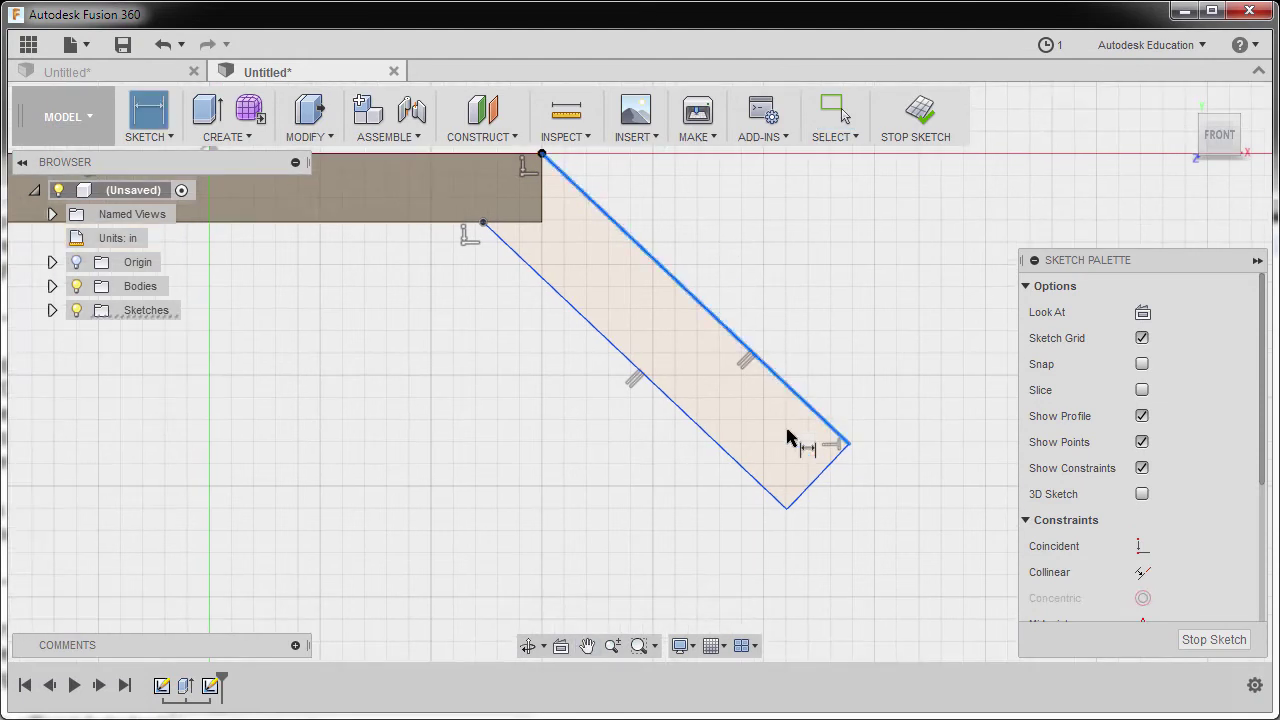
pyautogui.click(743, 468)
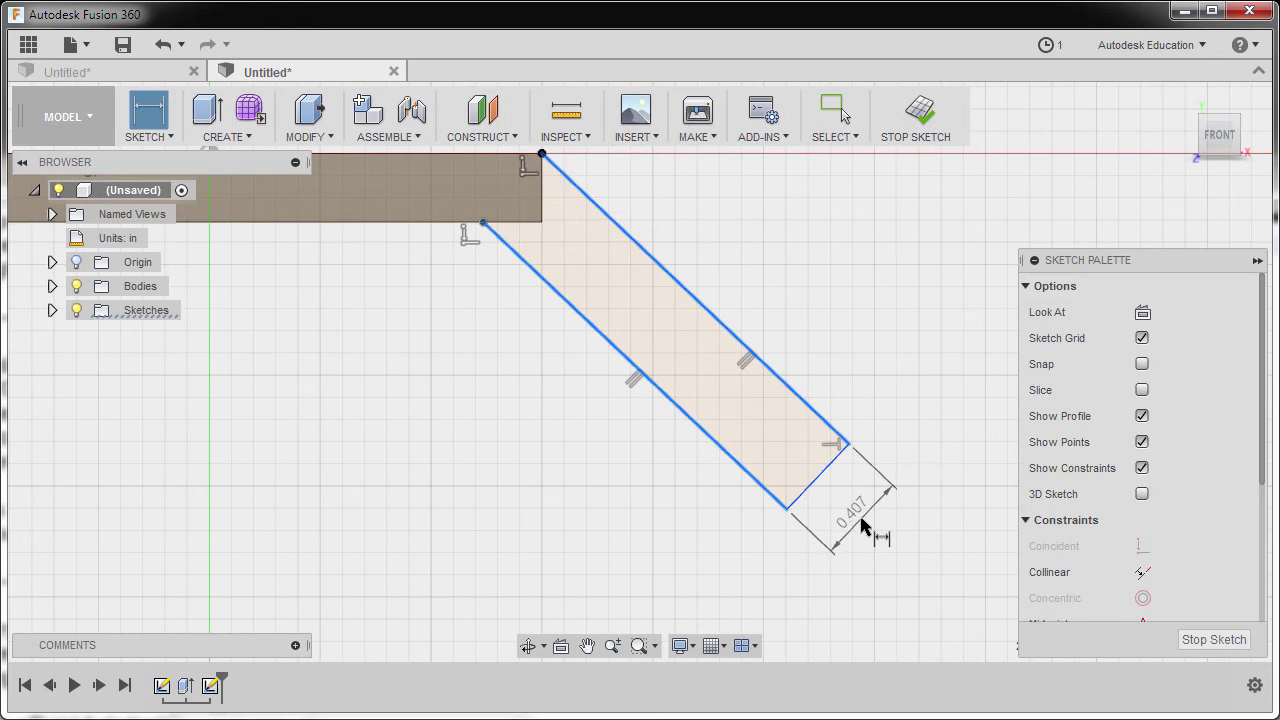
pyautogui.click(862, 525)
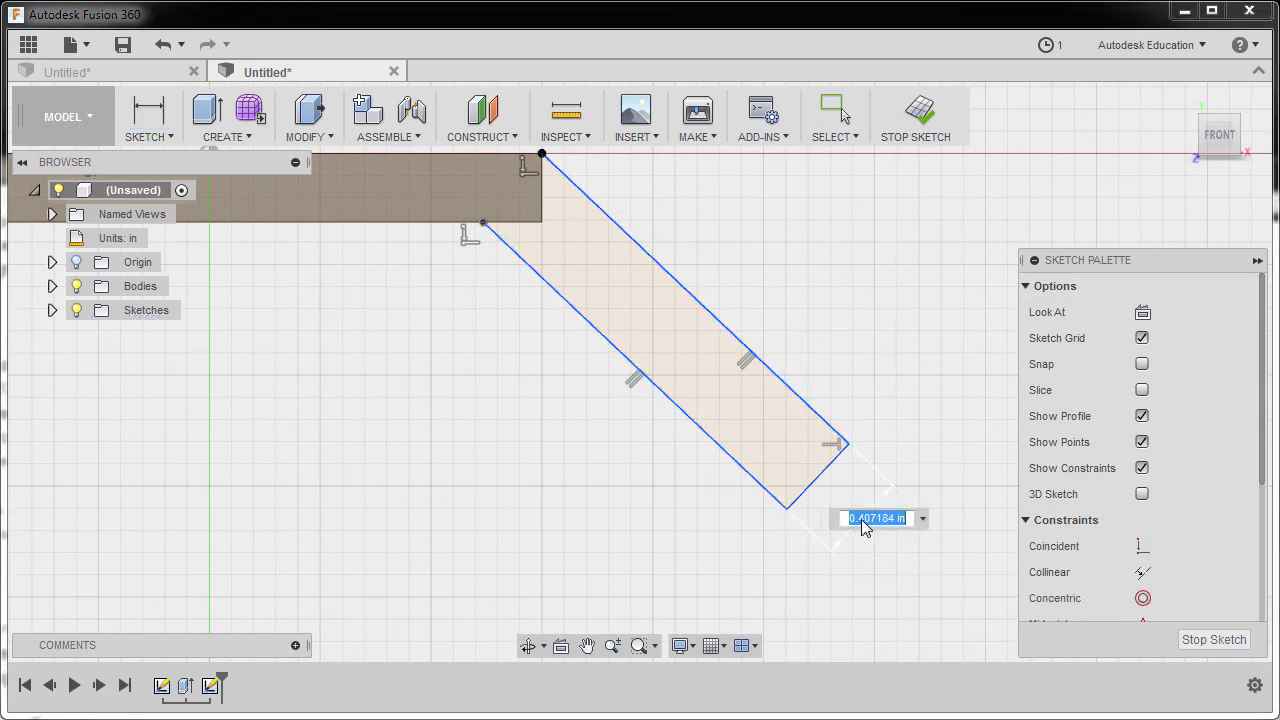
pyautogui.write('0.31')
pyautogui.press('Return')
# Dimension the leg's upper long edge as 2 in.
pyautogui.moveTo(786, 341); pyautogui.dragTo(737, 394, button='middle')
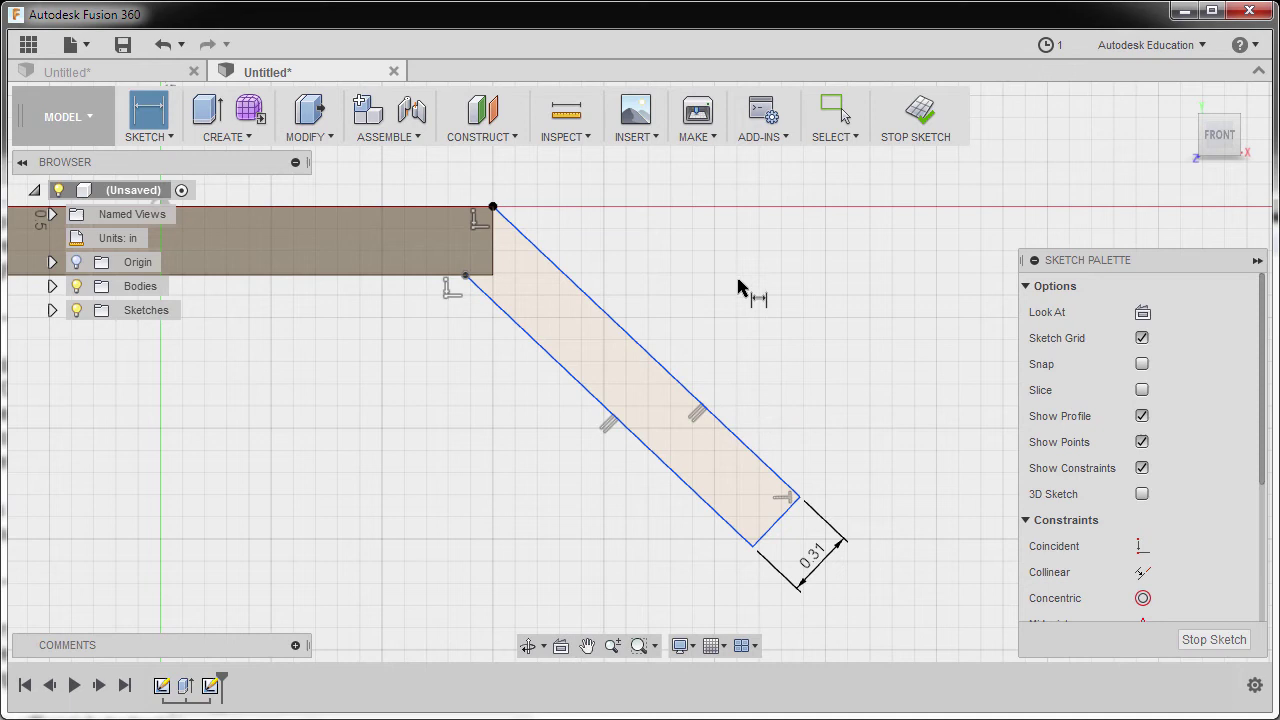
pyautogui.click(678, 382)
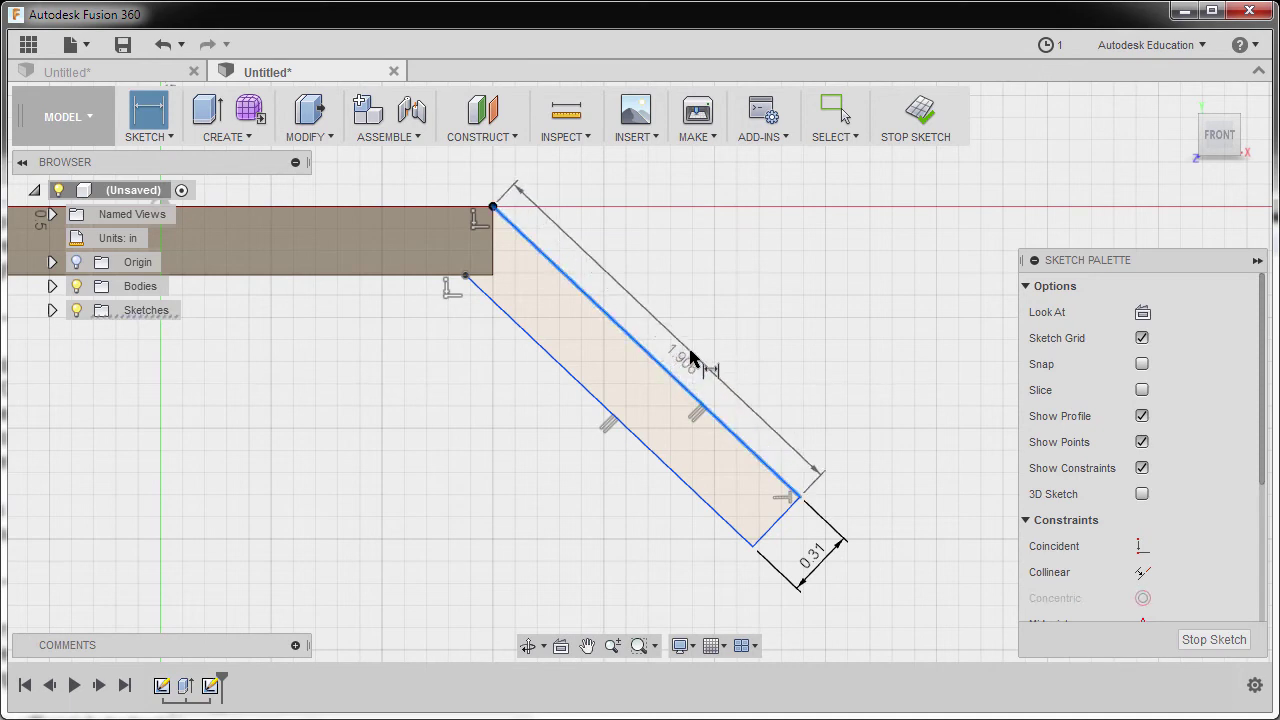
pyautogui.click(697, 350)
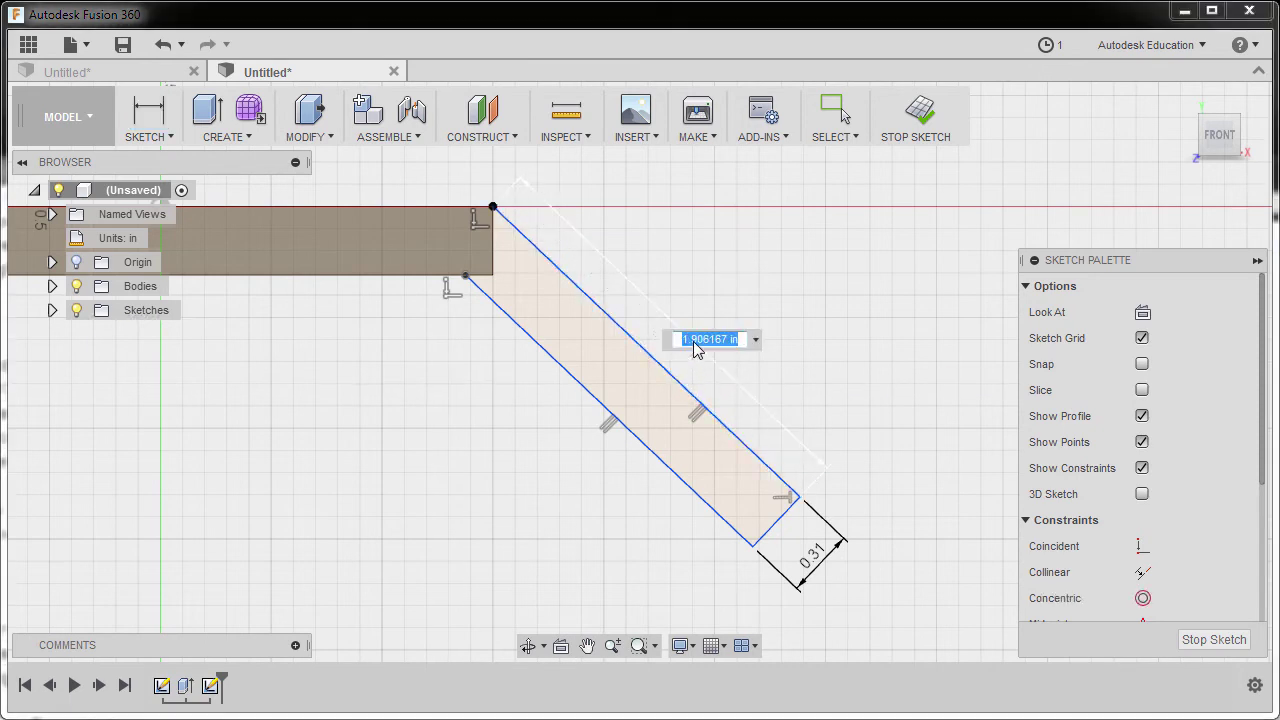
pyautogui.write('2')
pyautogui.press('Return')
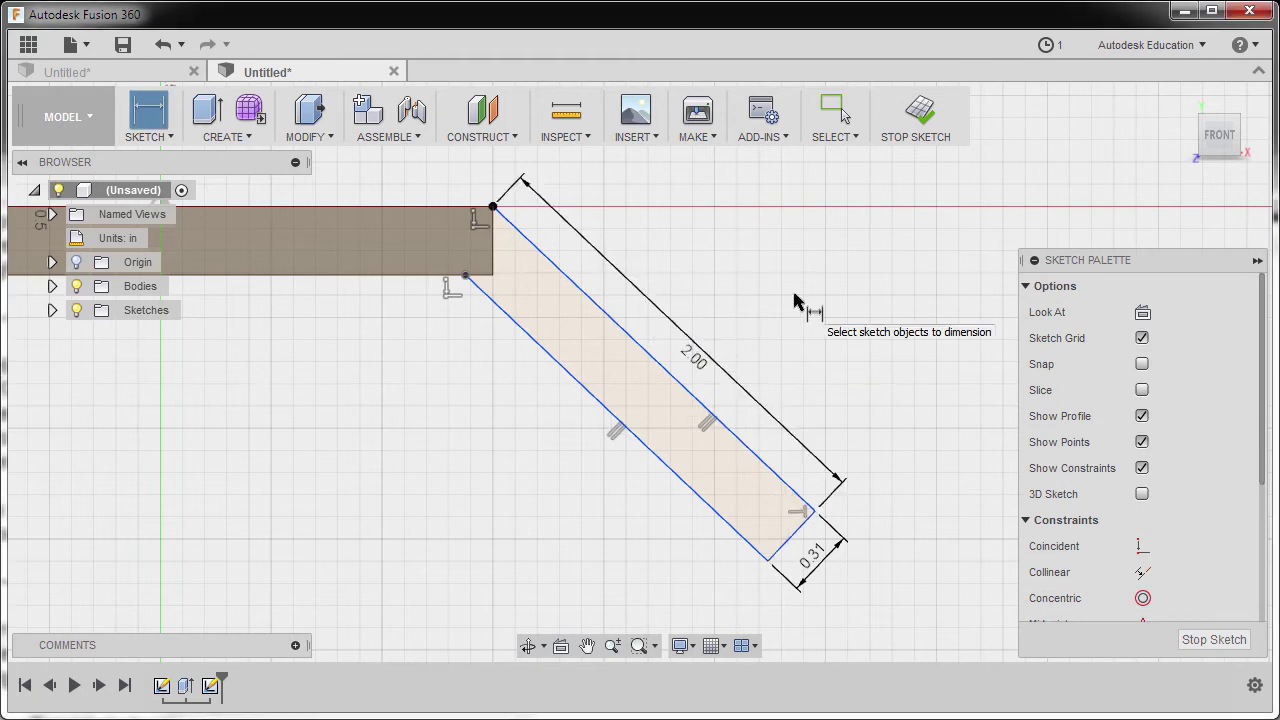
pyautogui.press('Escape')
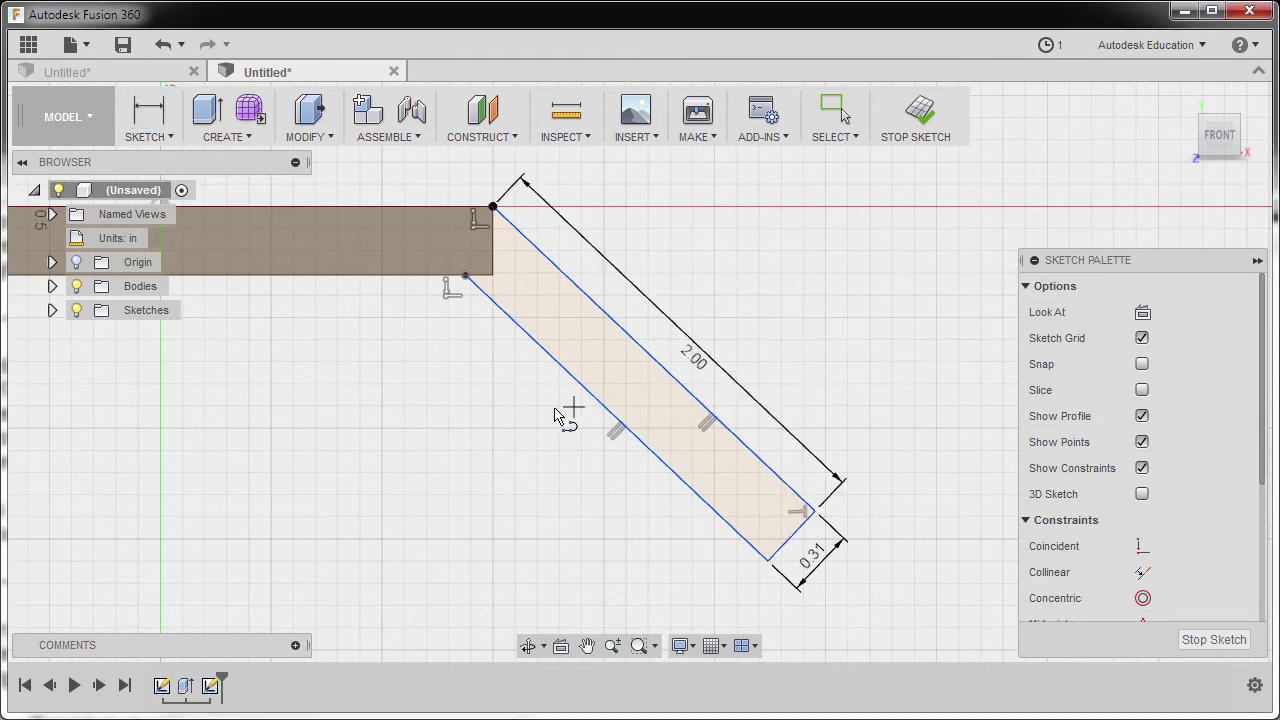
# Draw a vertical construction line about 1.39 in long downward from the point where the leg's lower long edge meets the plate.
pyautogui.click(466, 277)
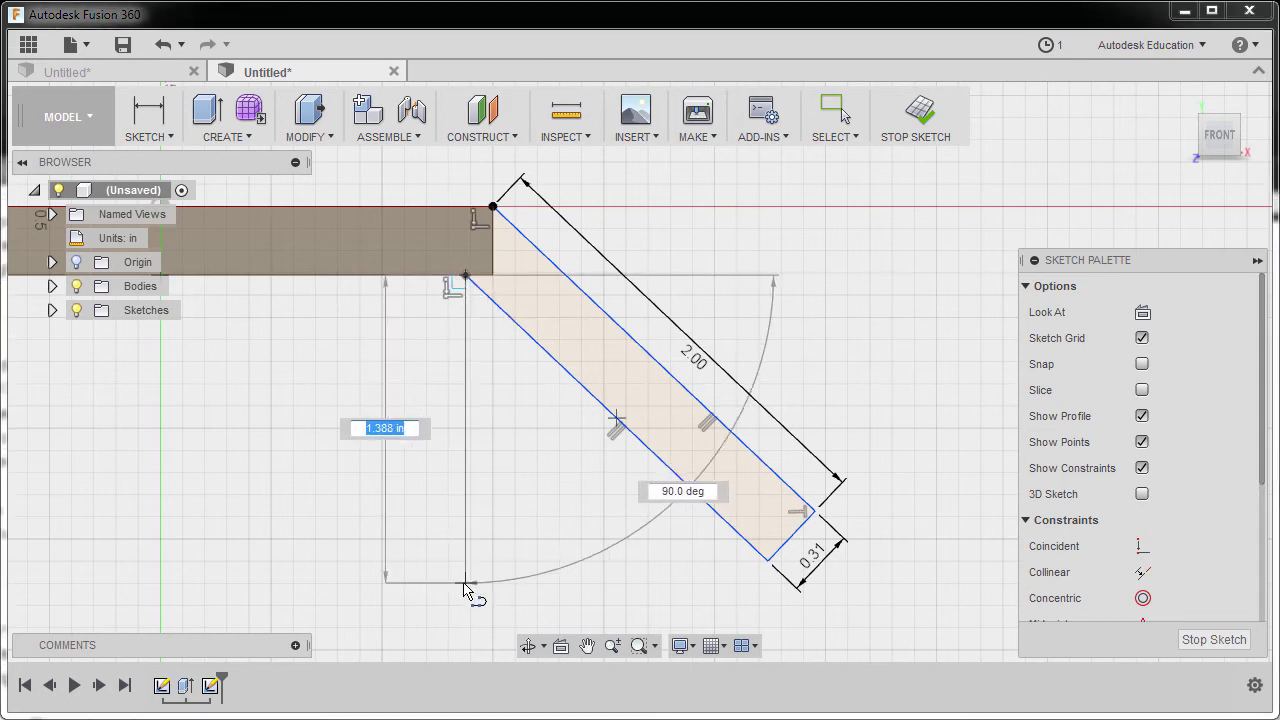
pyautogui.click(465, 583)
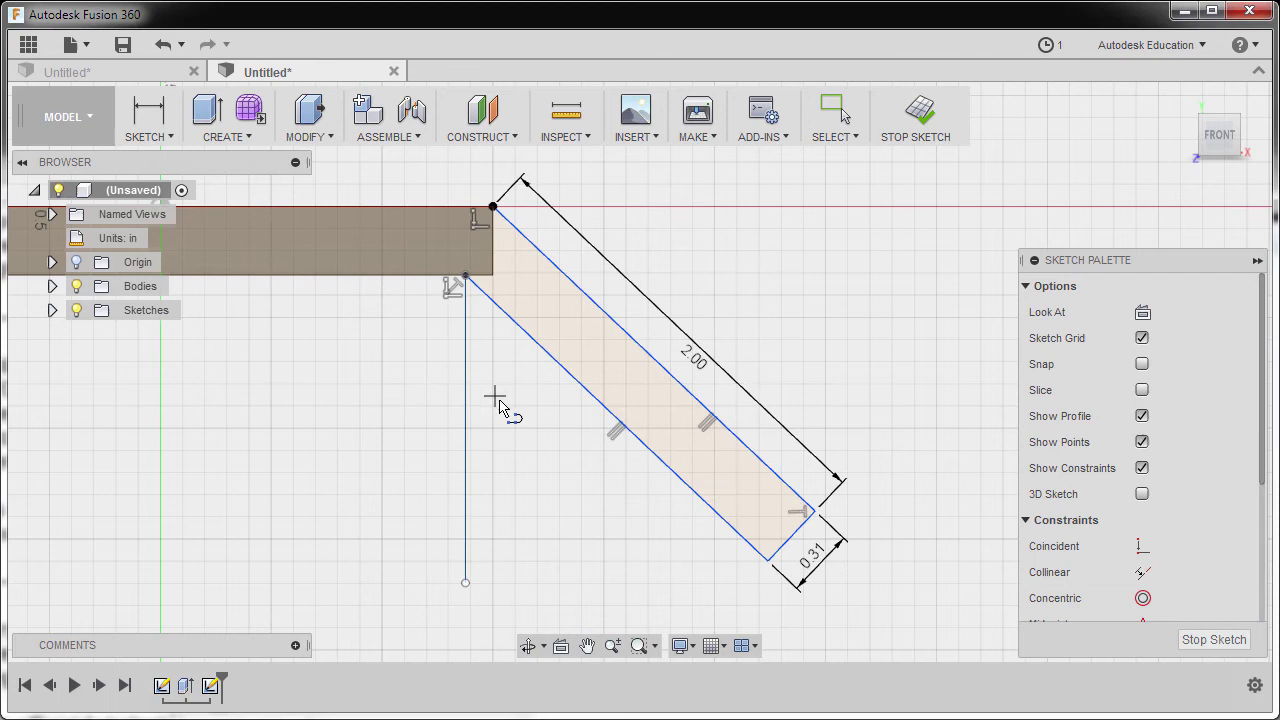
pyautogui.press('Escape')
pyautogui.press('Escape')
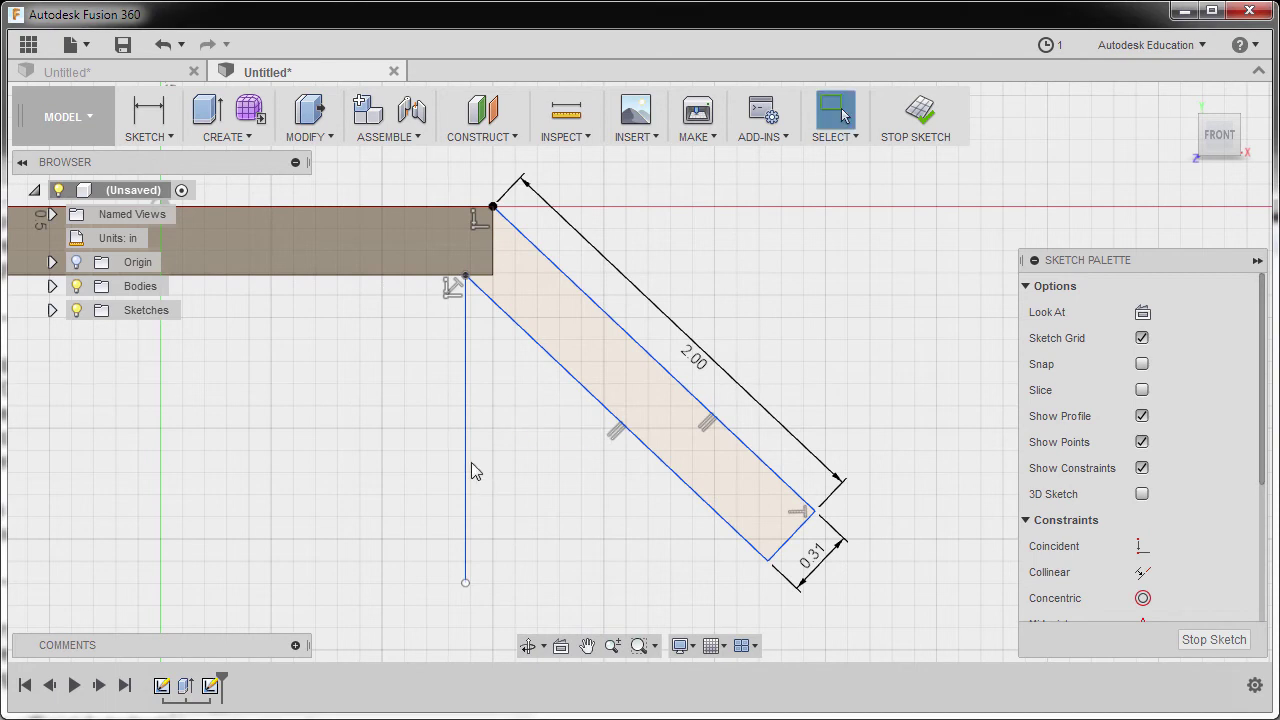
pyautogui.click(468, 460)
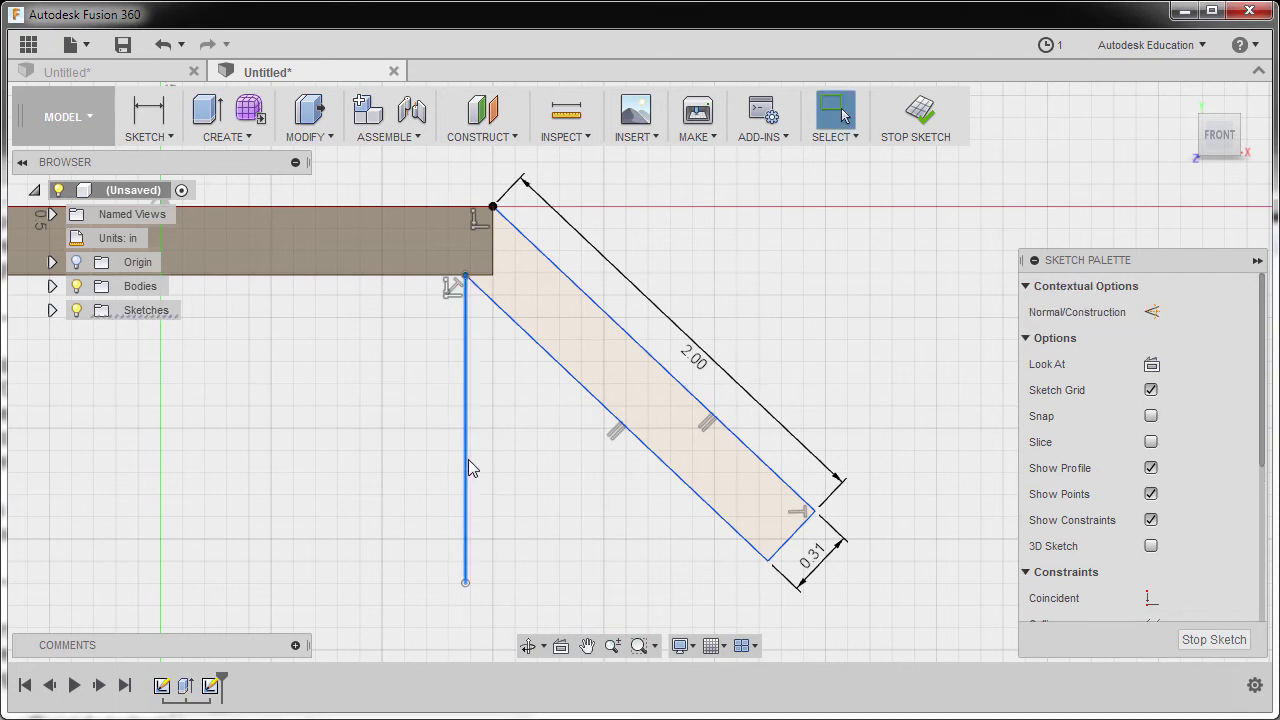
pyautogui.press('x')
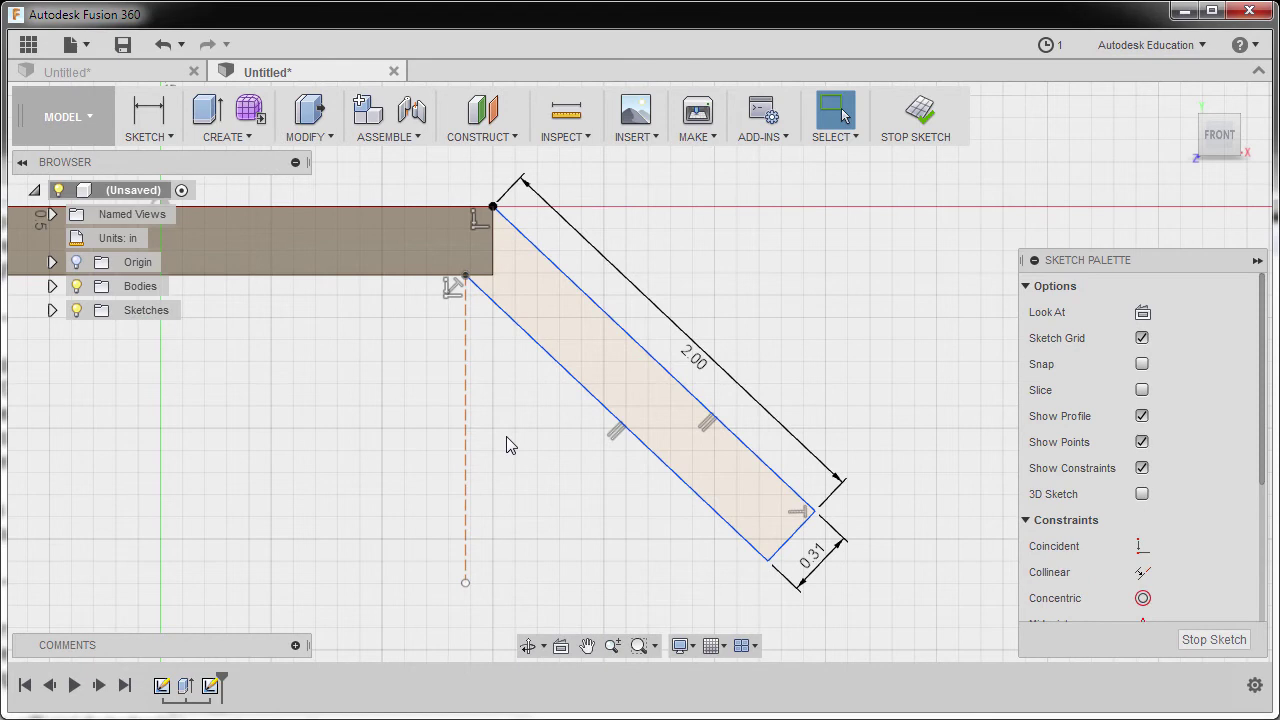
# Dimension the angle between the vertical construction line and the leg's lower long edge as 60 degrees.
pyautogui.press('d')
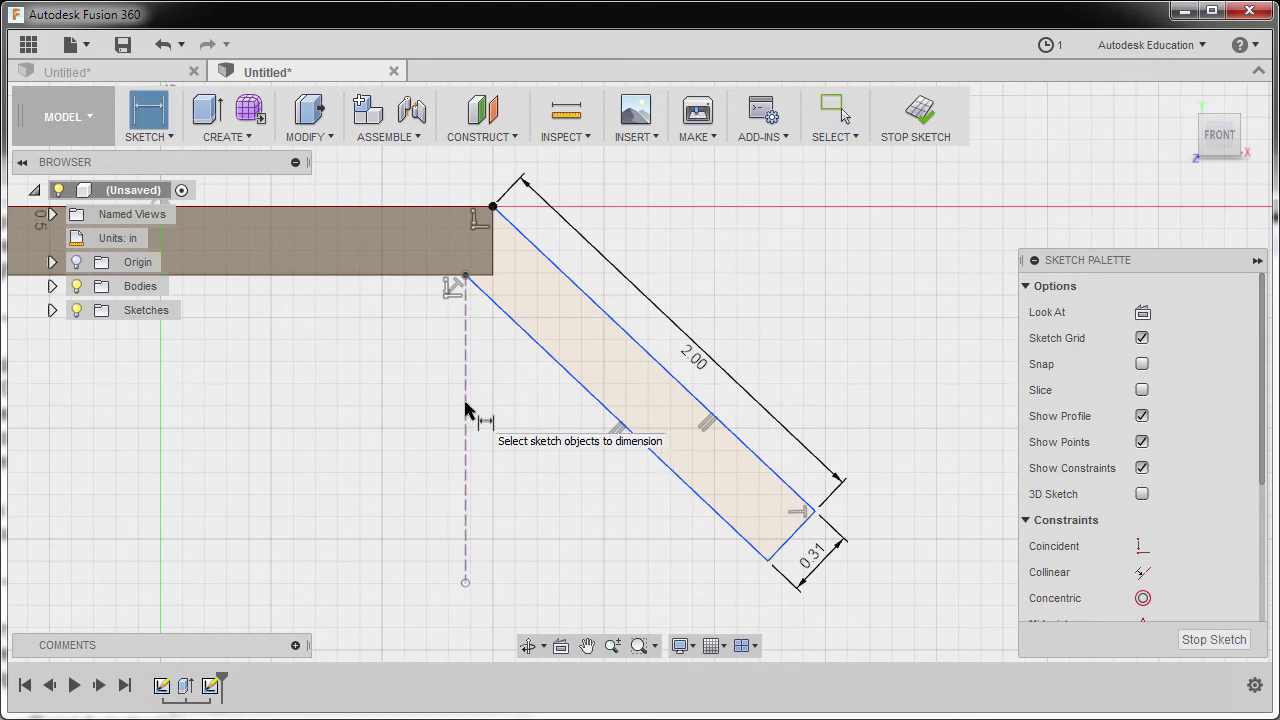
pyautogui.click(466, 410)
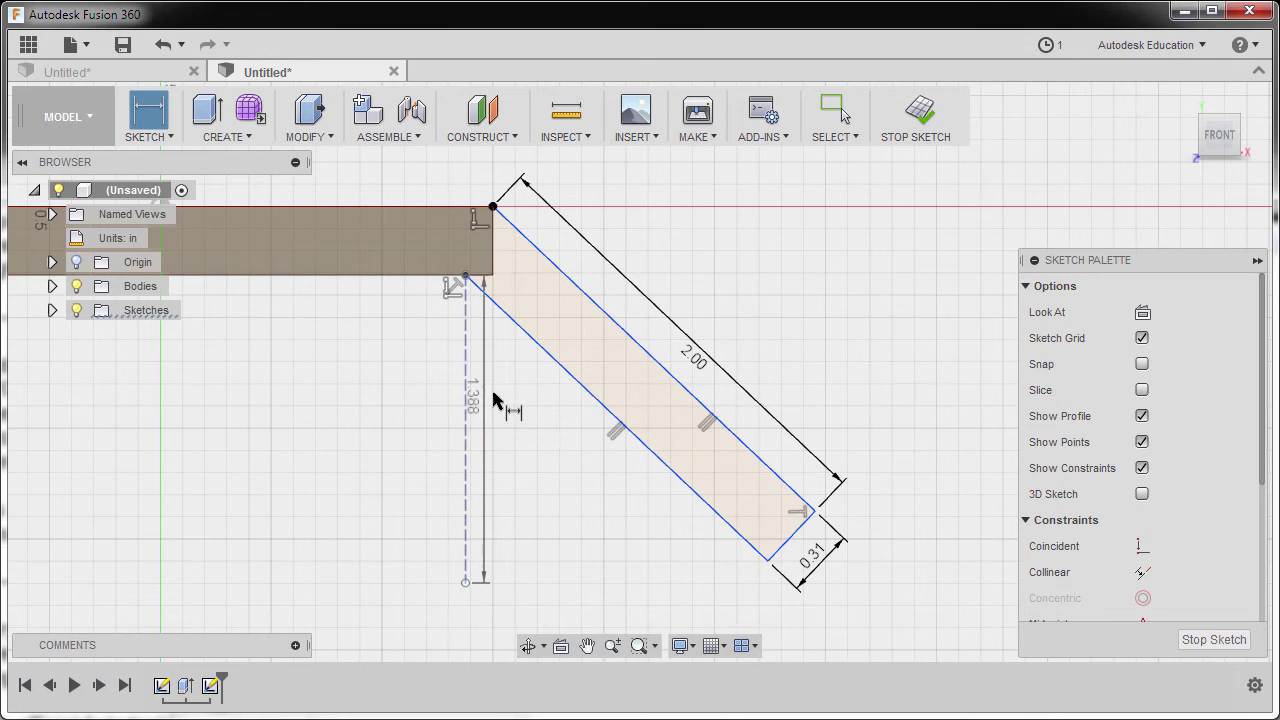
pyautogui.click(560, 375)
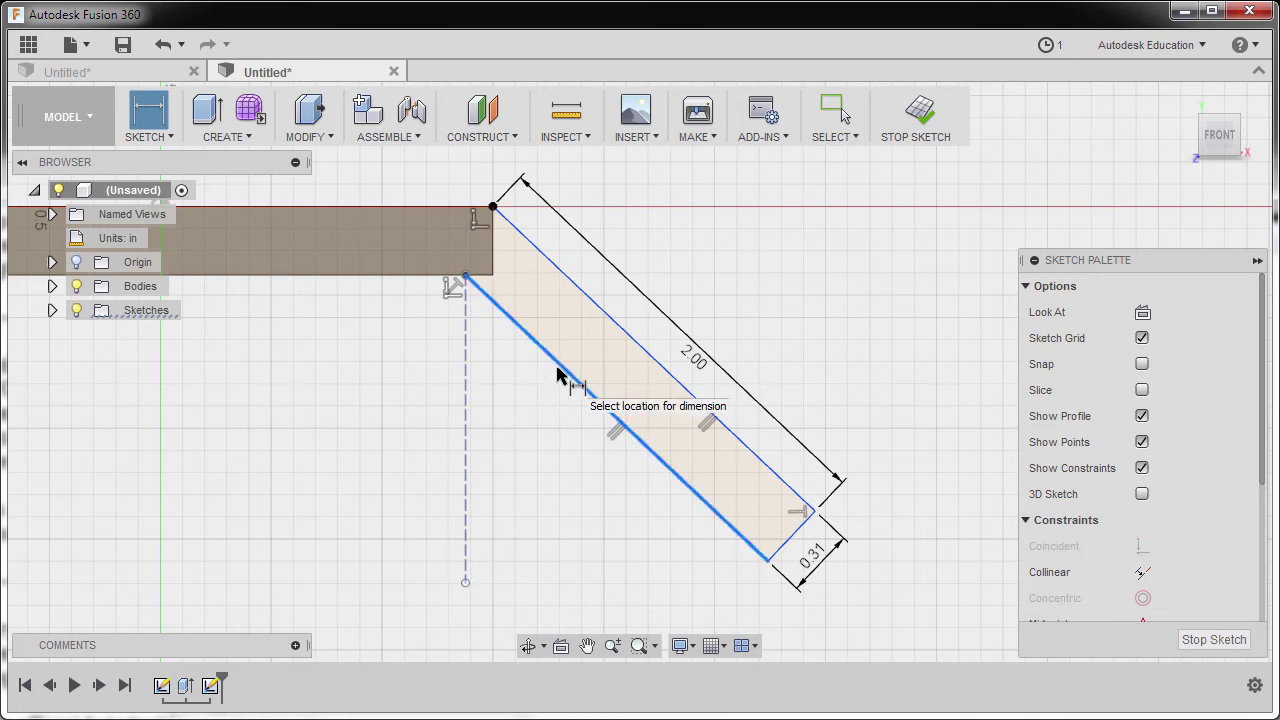
pyautogui.click(545, 479)
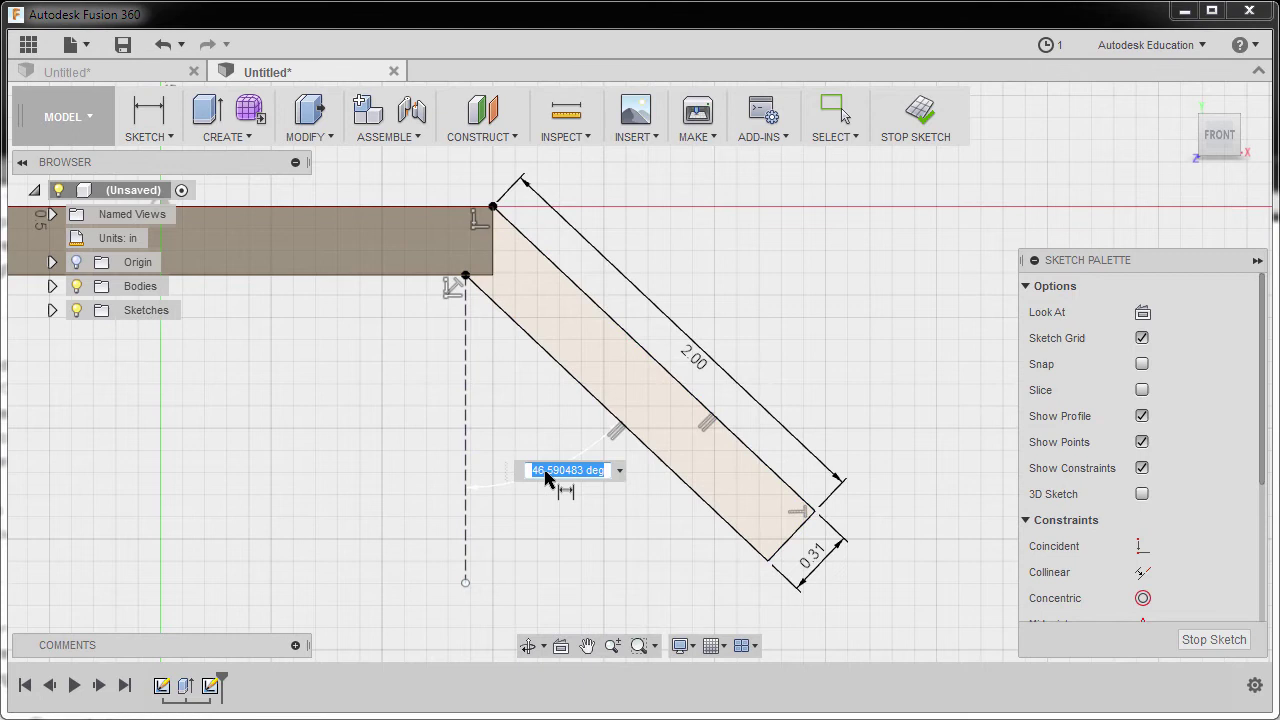
pyautogui.write('60')
pyautogui.press('Return')
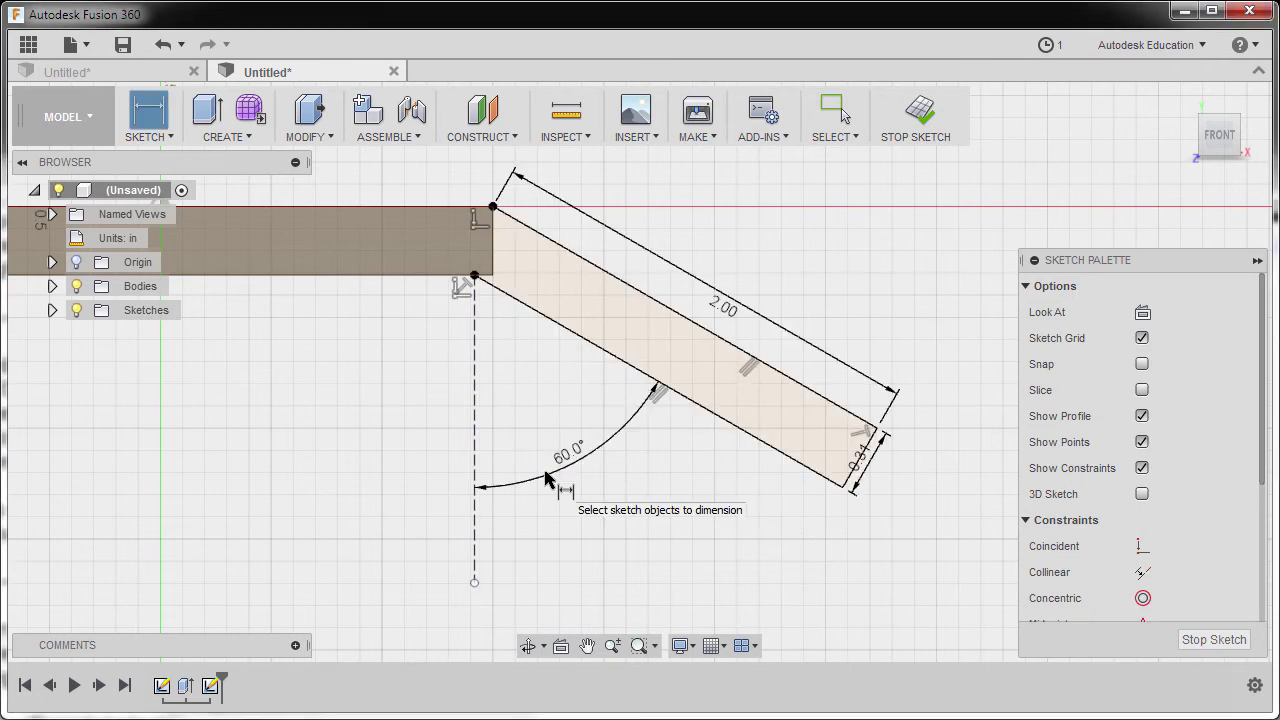
pyautogui.press('Escape')
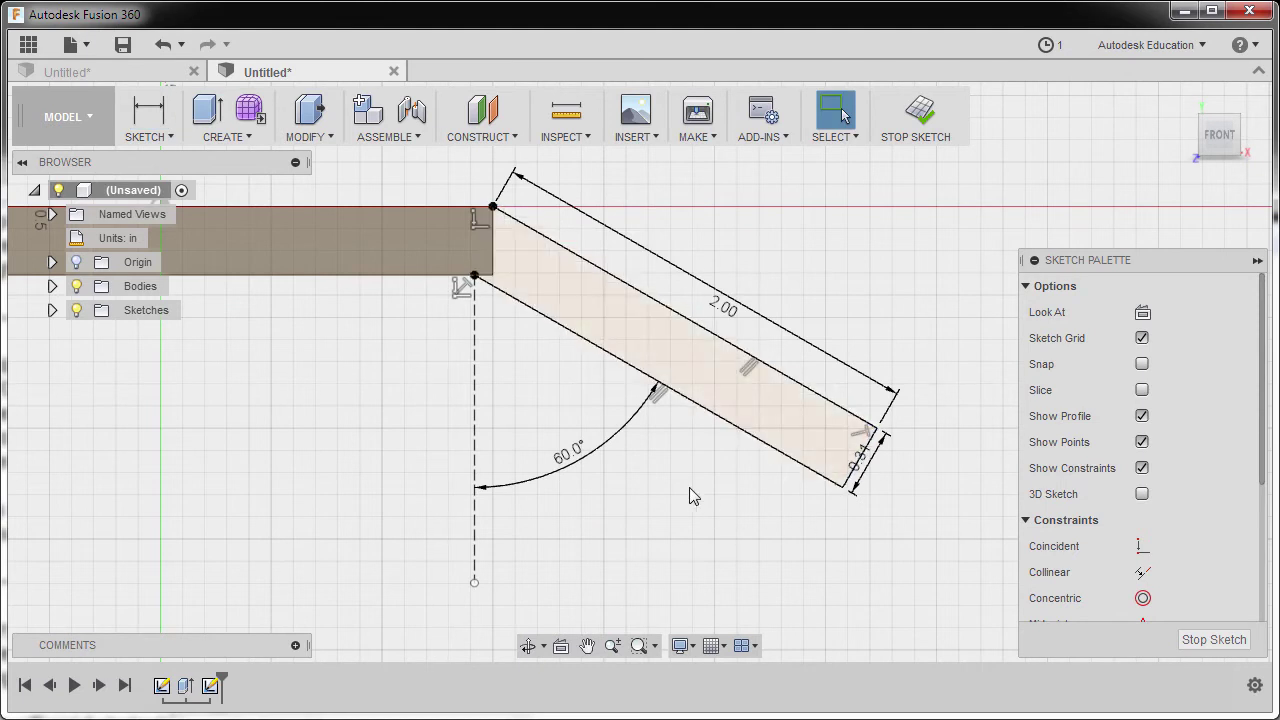
# Move the 0.31 in dimension outward, clear of the leg's end edge, and finish the sketch.
pyautogui.click(857, 503)
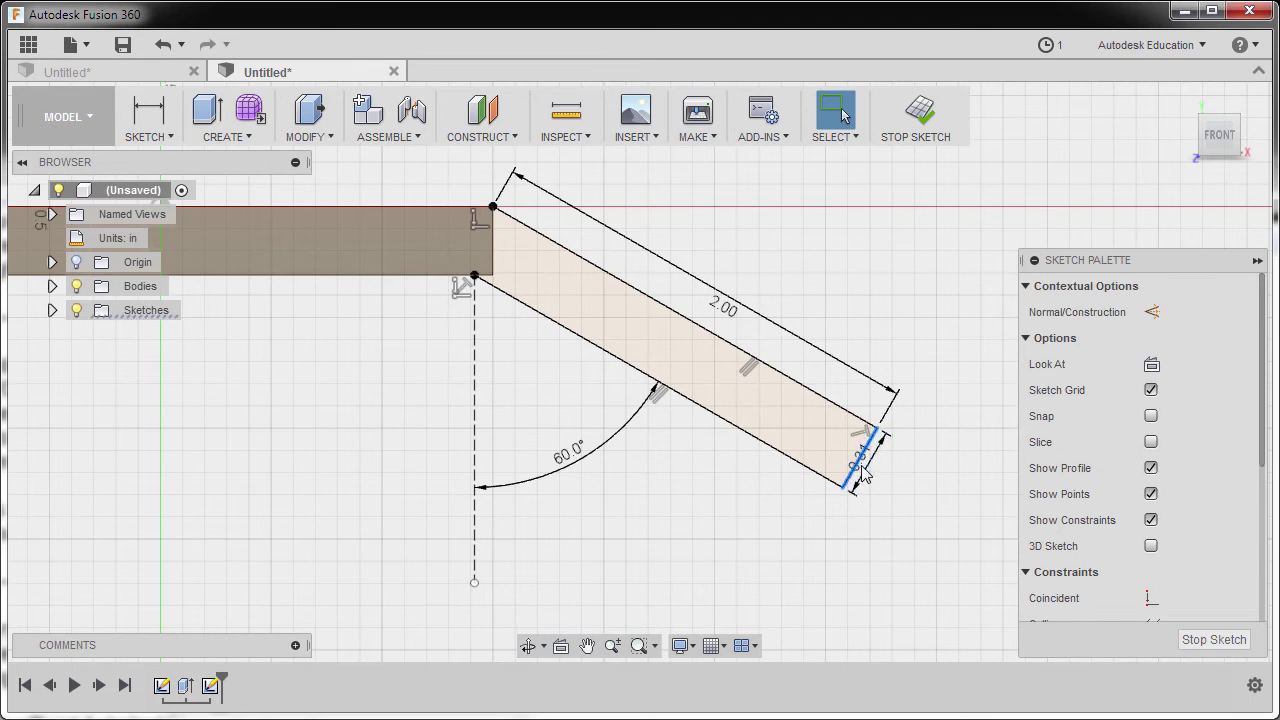
pyautogui.click(876, 474)
pyautogui.moveTo(870, 470); pyautogui.dragTo(889, 482)
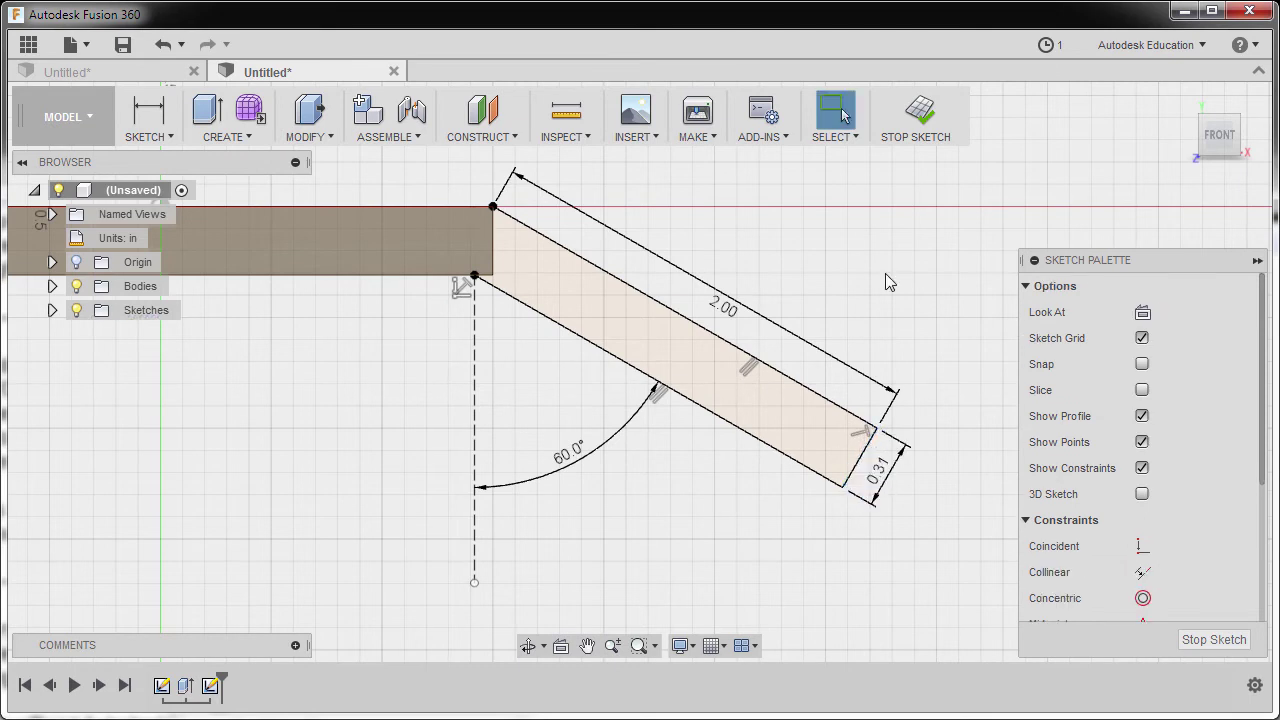
pyautogui.click(914, 128)
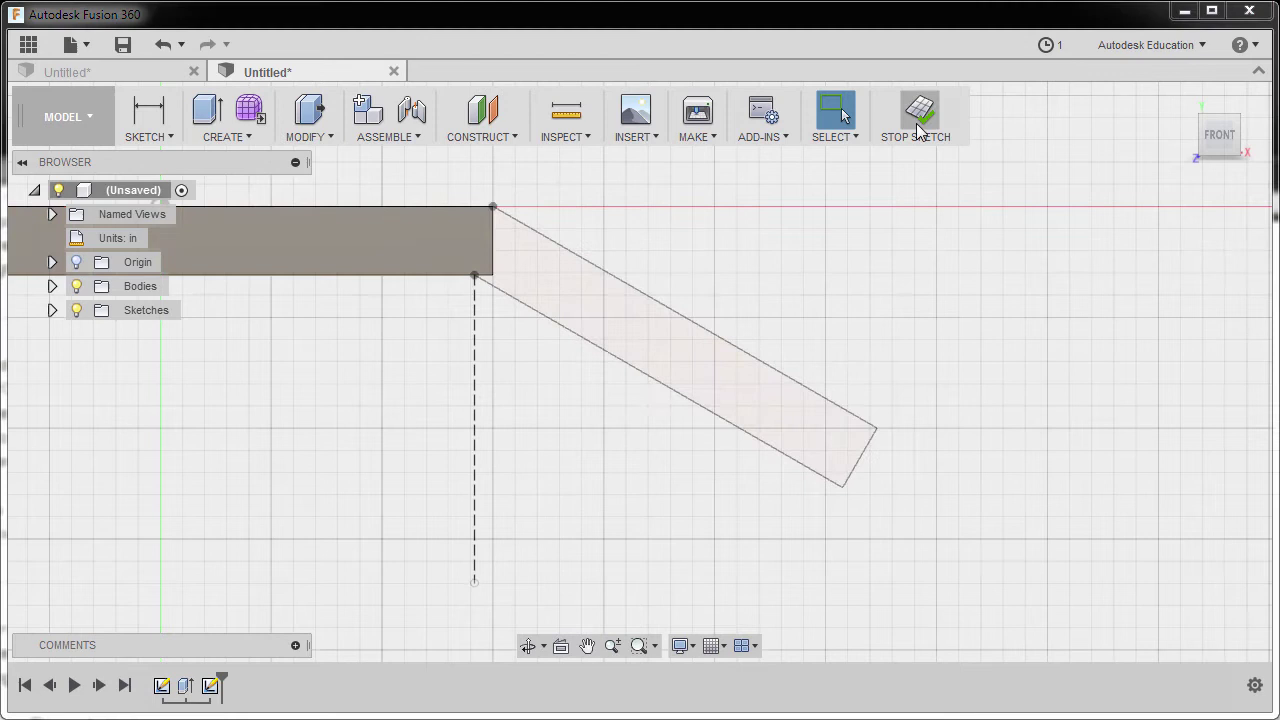
# Sweep the slanted leg profile along the base plate's adjoining upper edge over distance 1.00, joining it to the plate.
pyautogui.click(1186, 104)
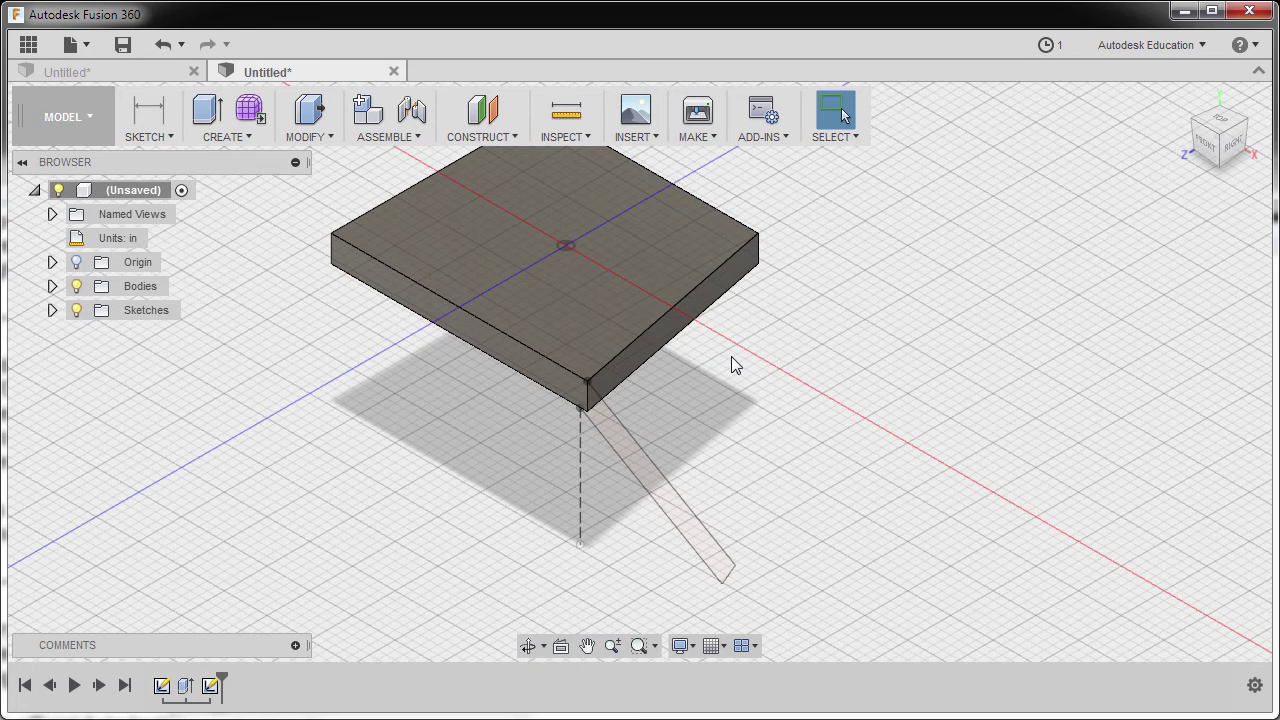
pyautogui.write('sd')
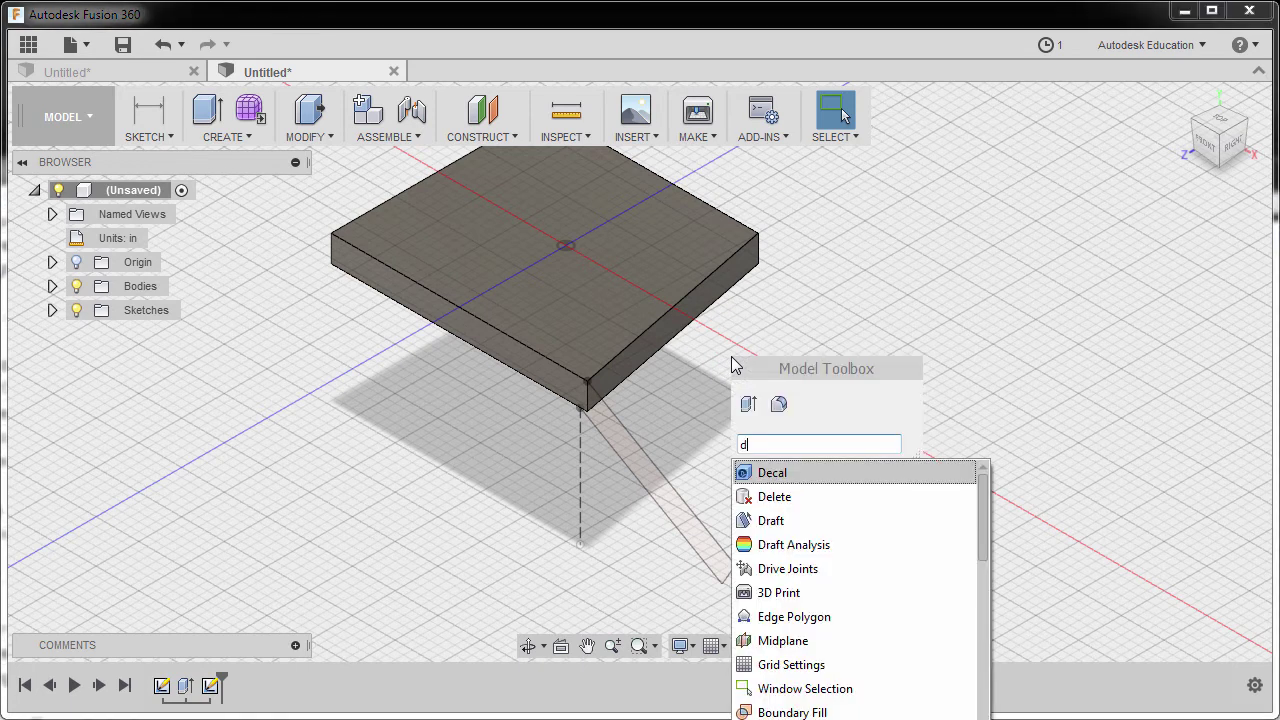
pyautogui.press('BackSpace')
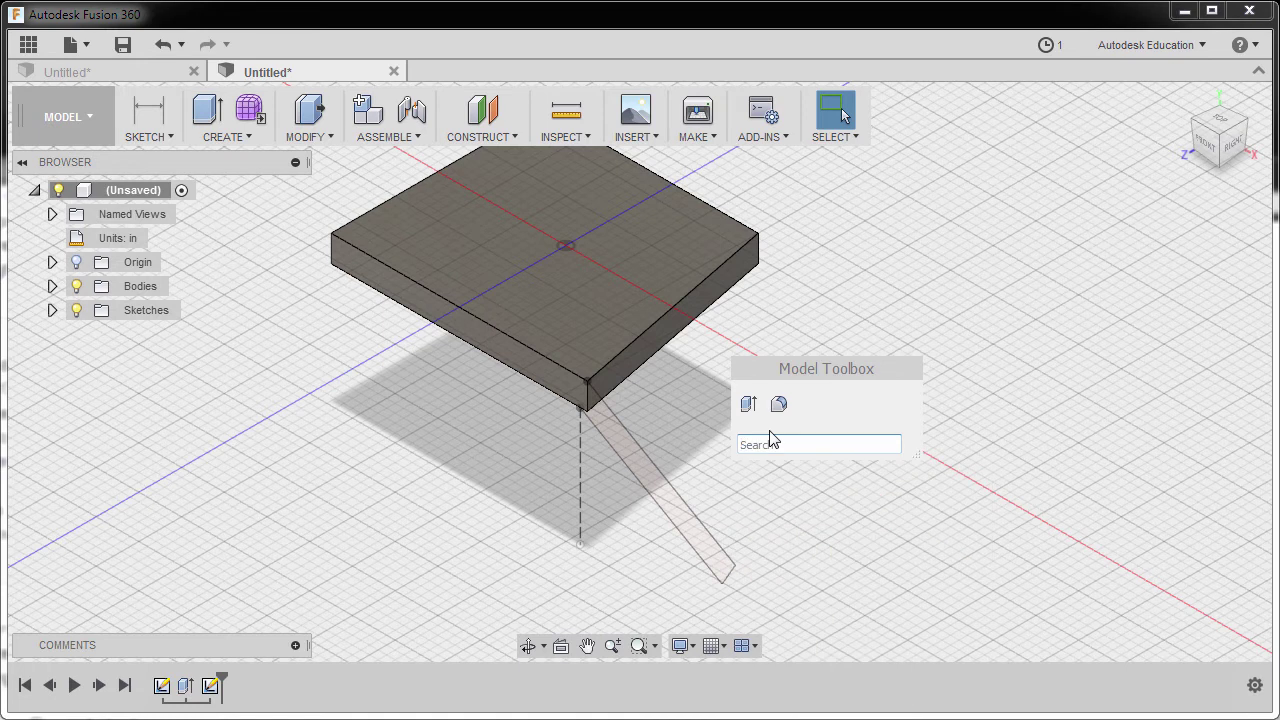
pyautogui.write('sw')
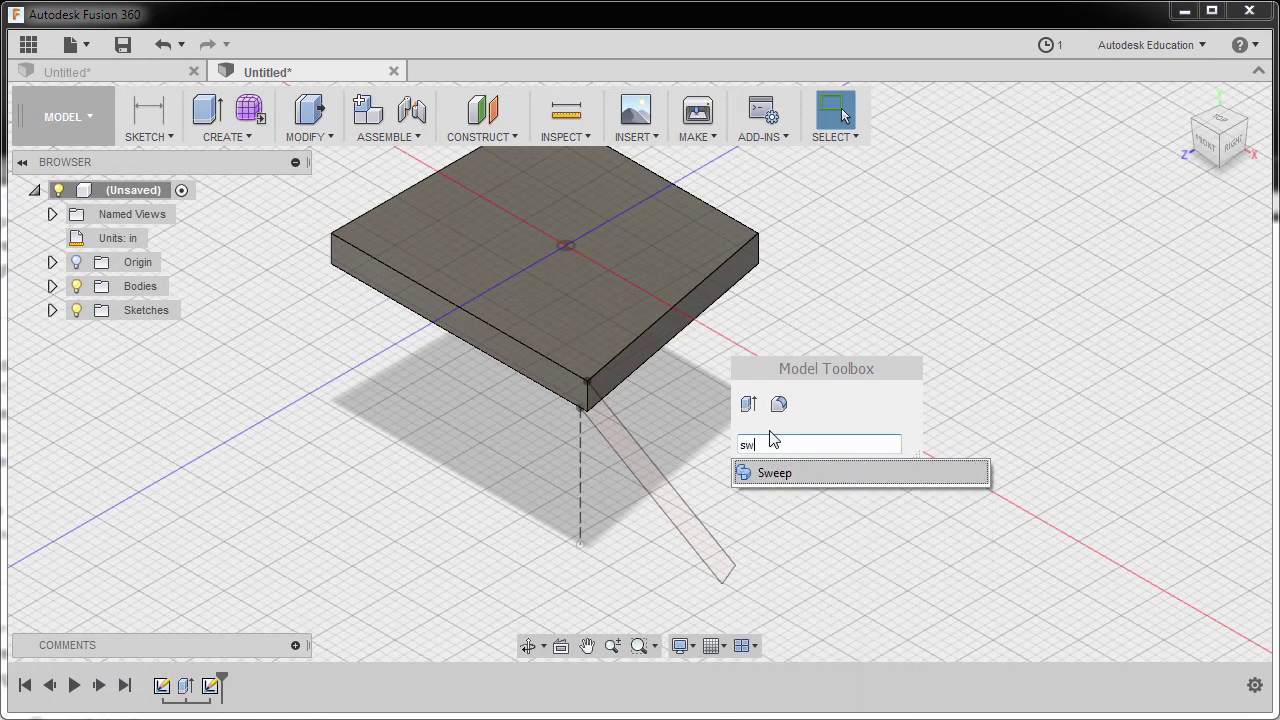
pyautogui.click(784, 473)
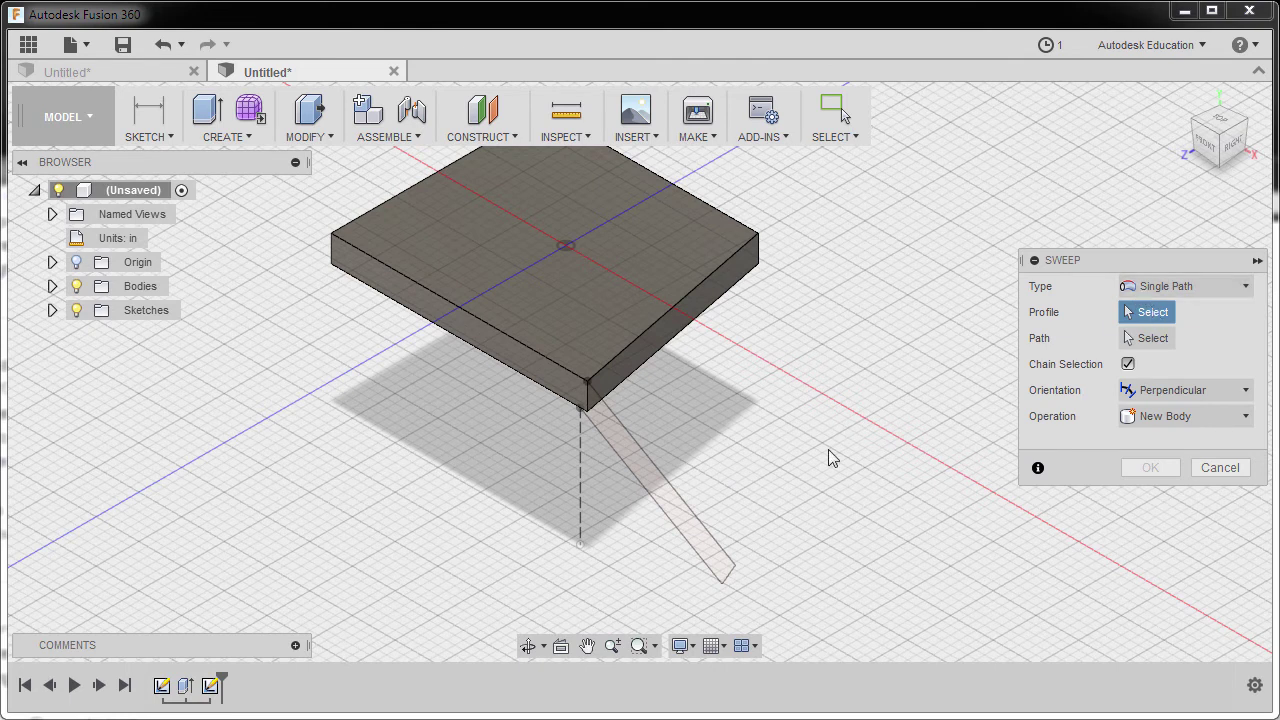
pyautogui.click(690, 527)
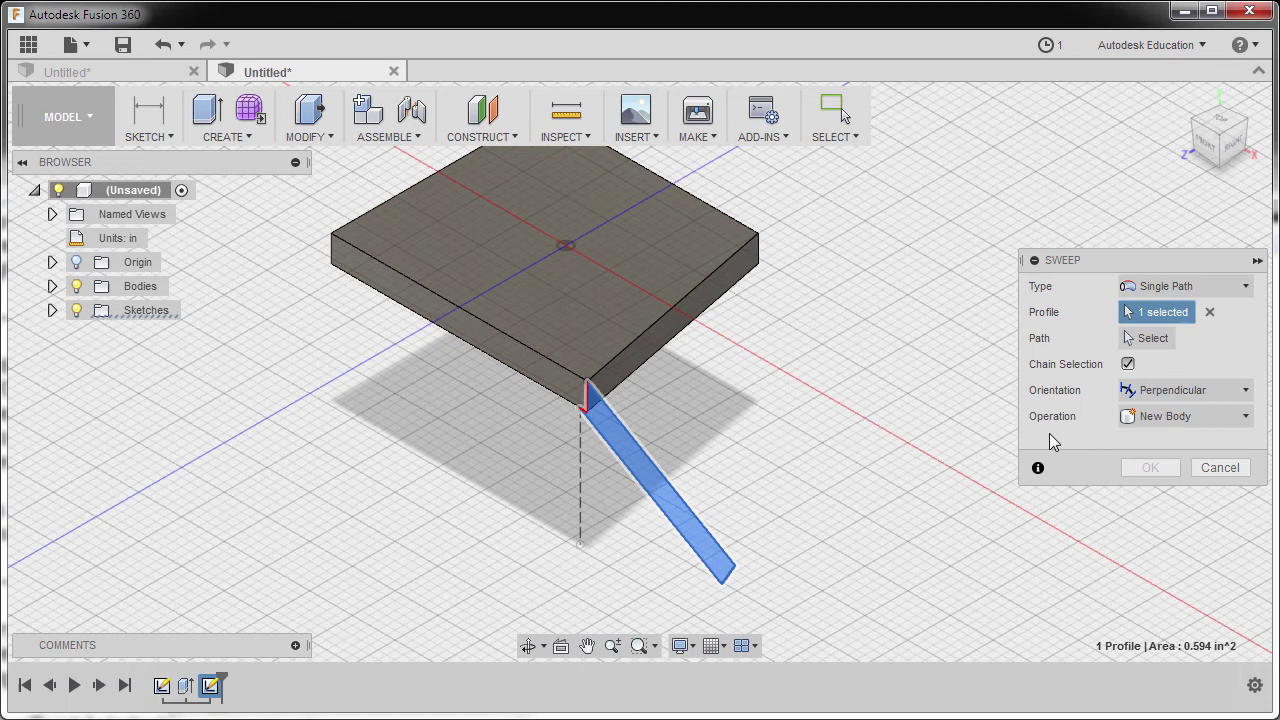
pyautogui.click(1148, 338)
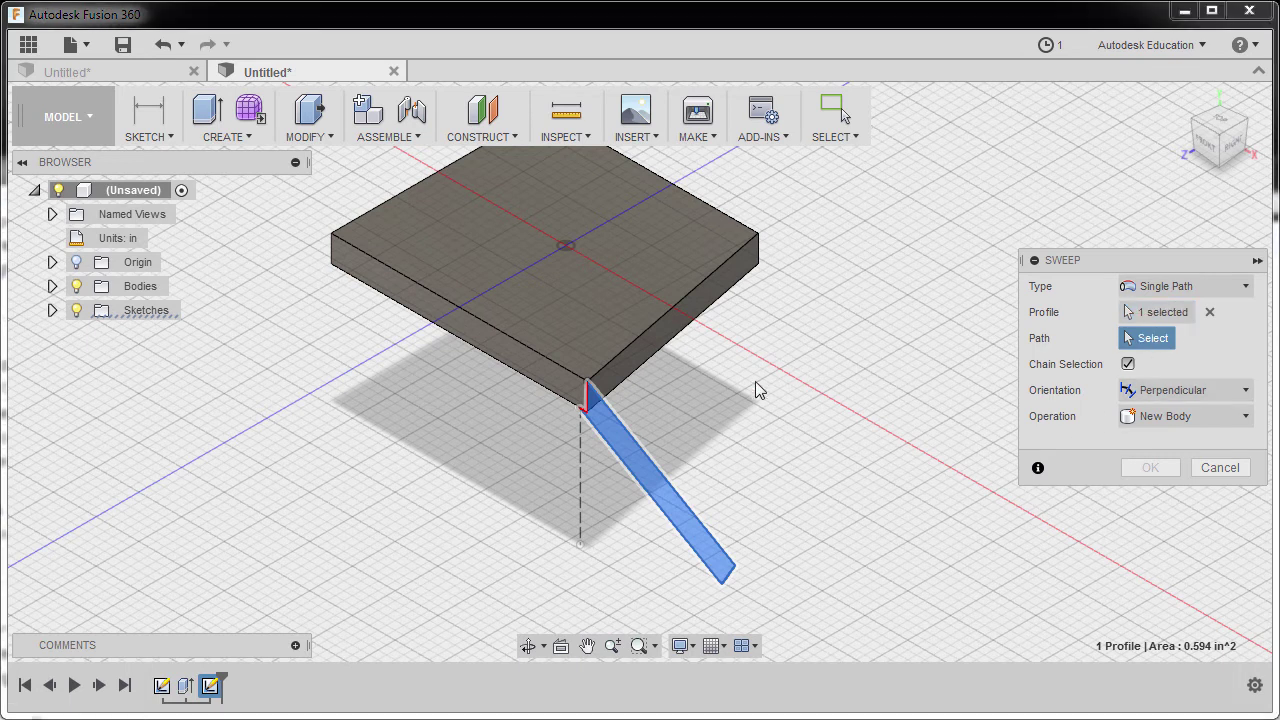
pyautogui.click(640, 348)
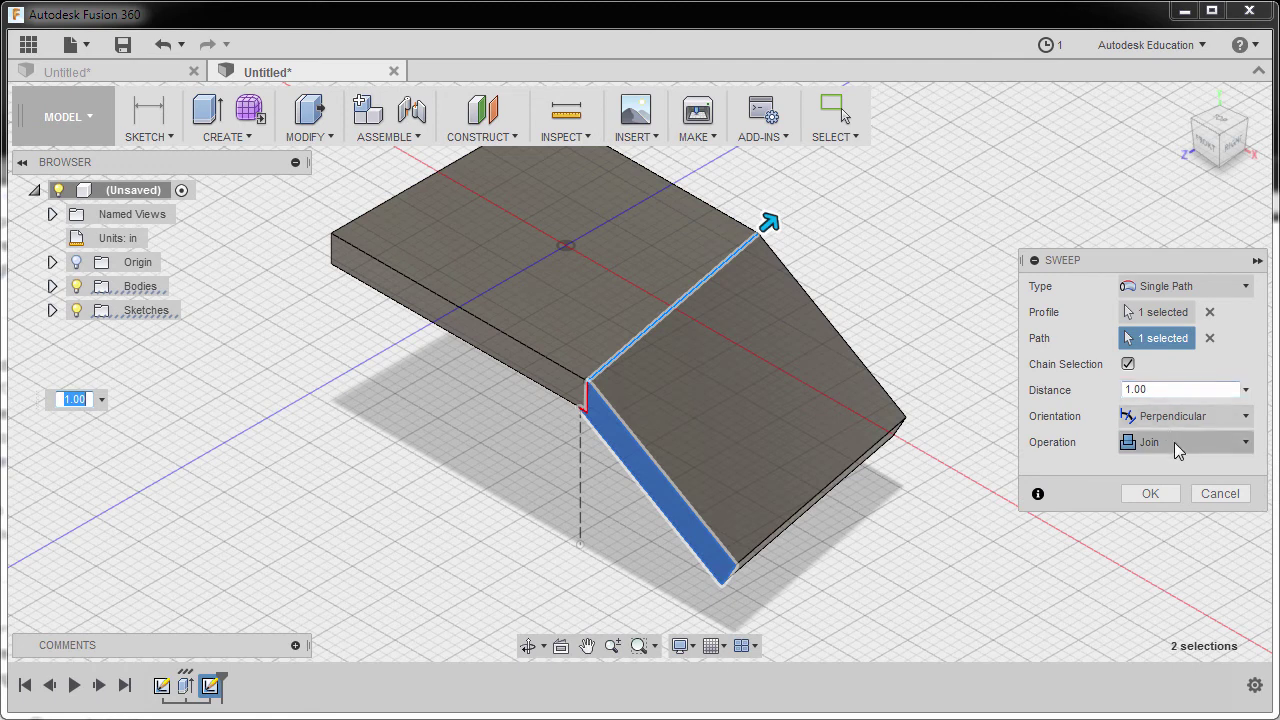
pyautogui.click(1149, 495)
# Sketch a center rectangle 1.5 in long and 1 in high on the plate's top face, centred on the horizontal axis left of the origin.
pyautogui.keyDown('shift'); pyautogui.moveTo(1037, 409); pyautogui.dragTo(966, 334, button='middle'); pyautogui.keyUp('shift')
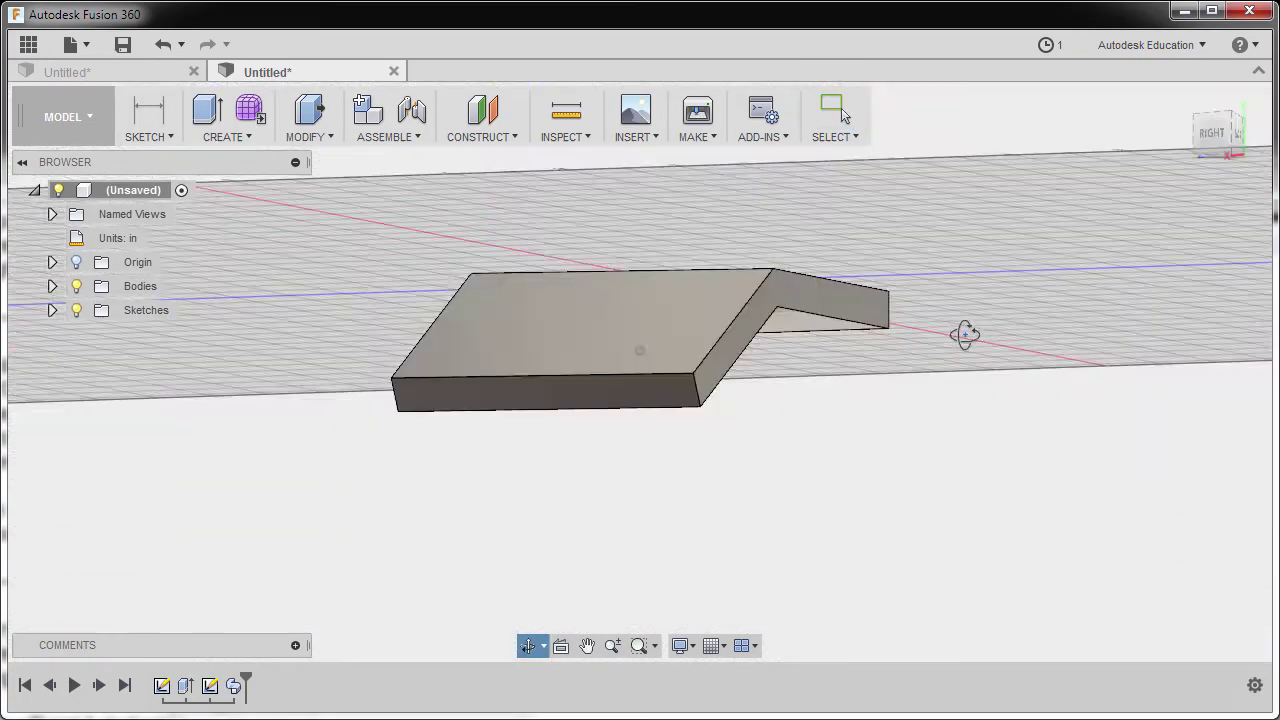
pyautogui.click(1184, 99)
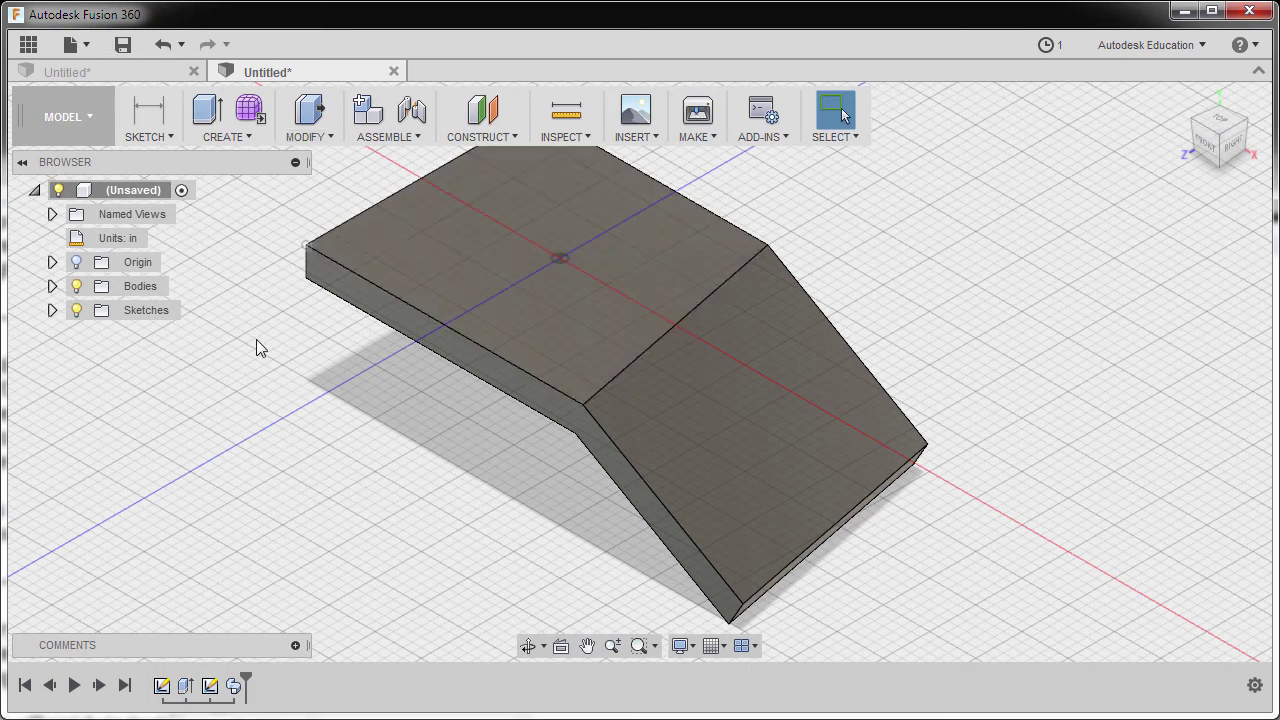
pyautogui.press('l')
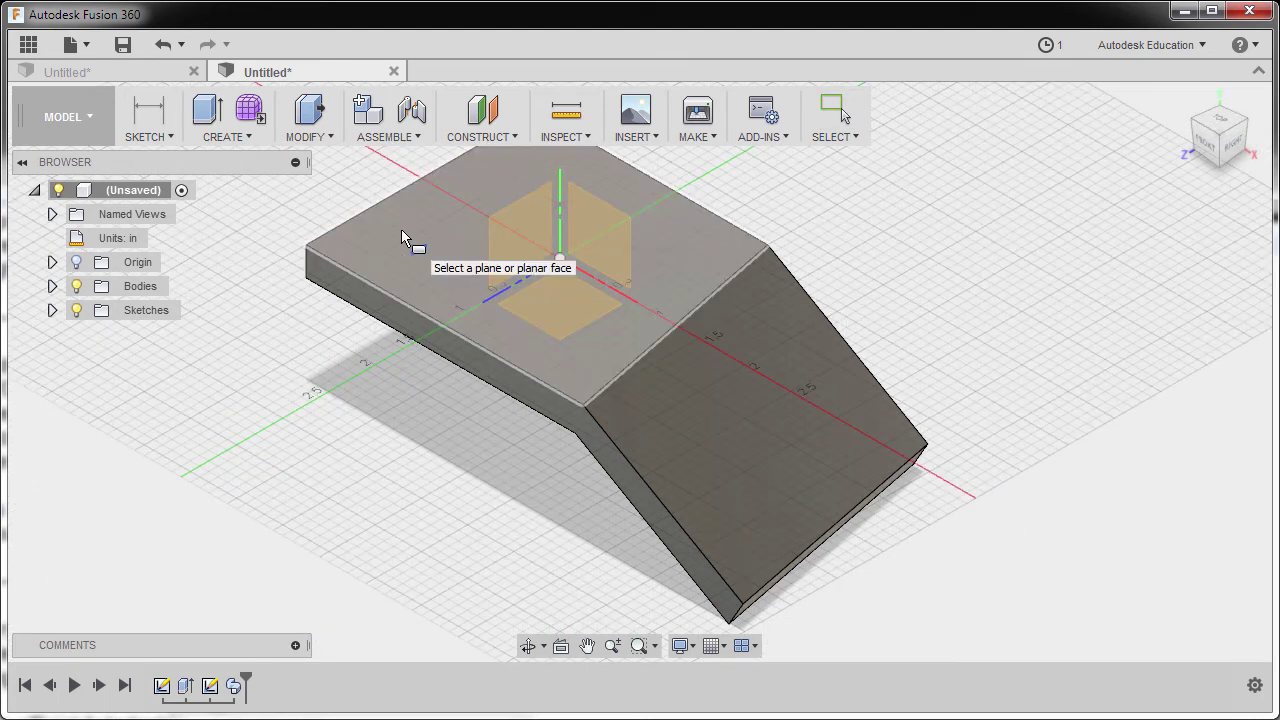
pyautogui.click(402, 232)
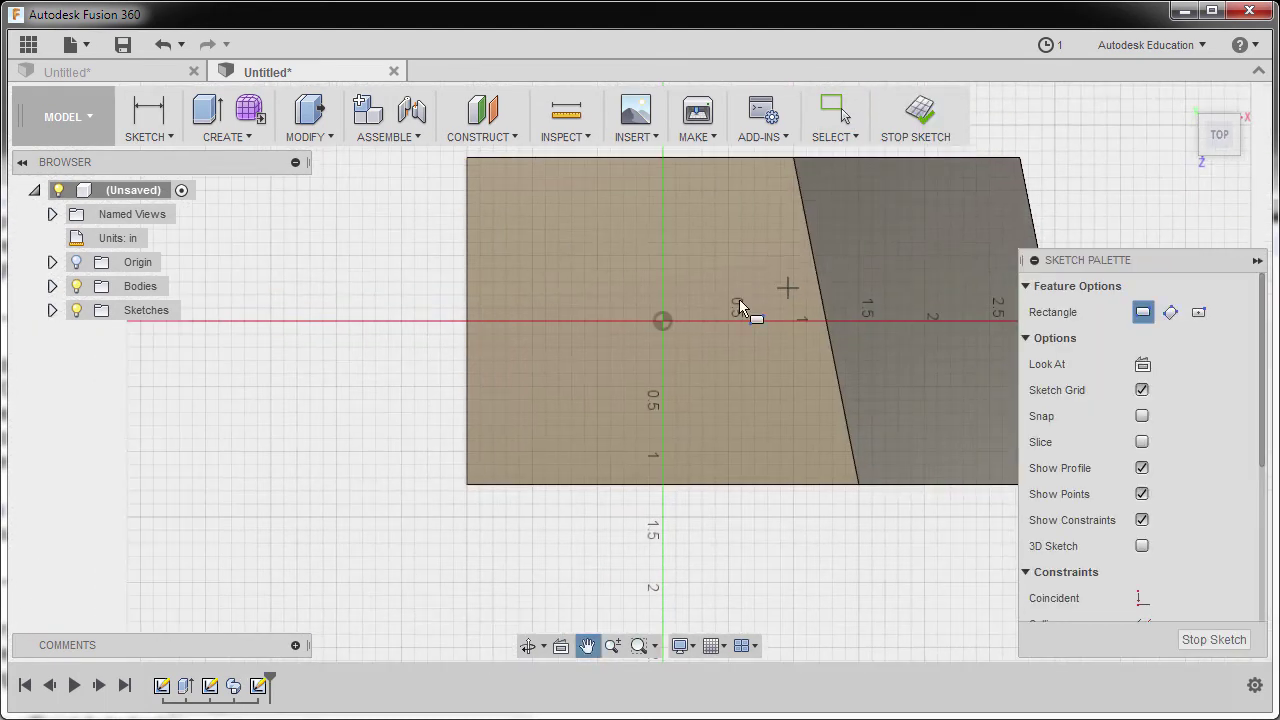
pyautogui.click(1200, 312)
pyautogui.scroll(2, 722, 332)
pyautogui.moveTo(722, 332); pyautogui.dragTo(658, 392, button='middle')
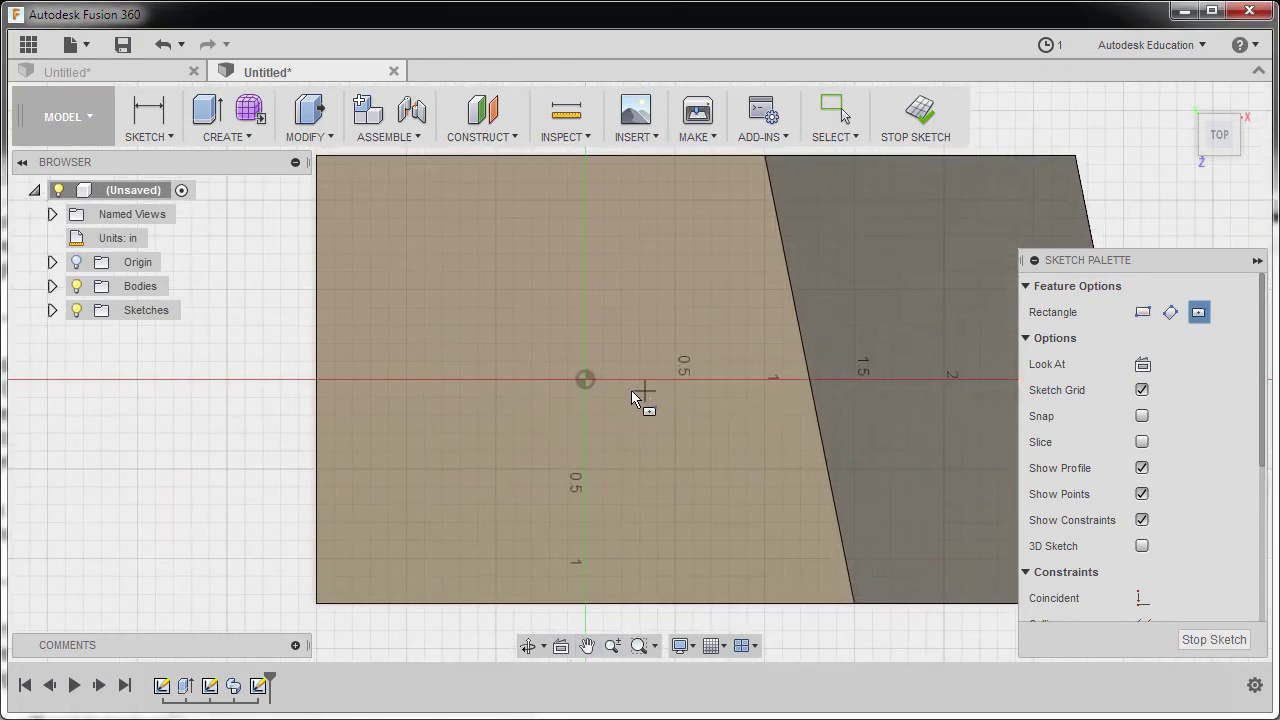
pyautogui.click(539, 379)
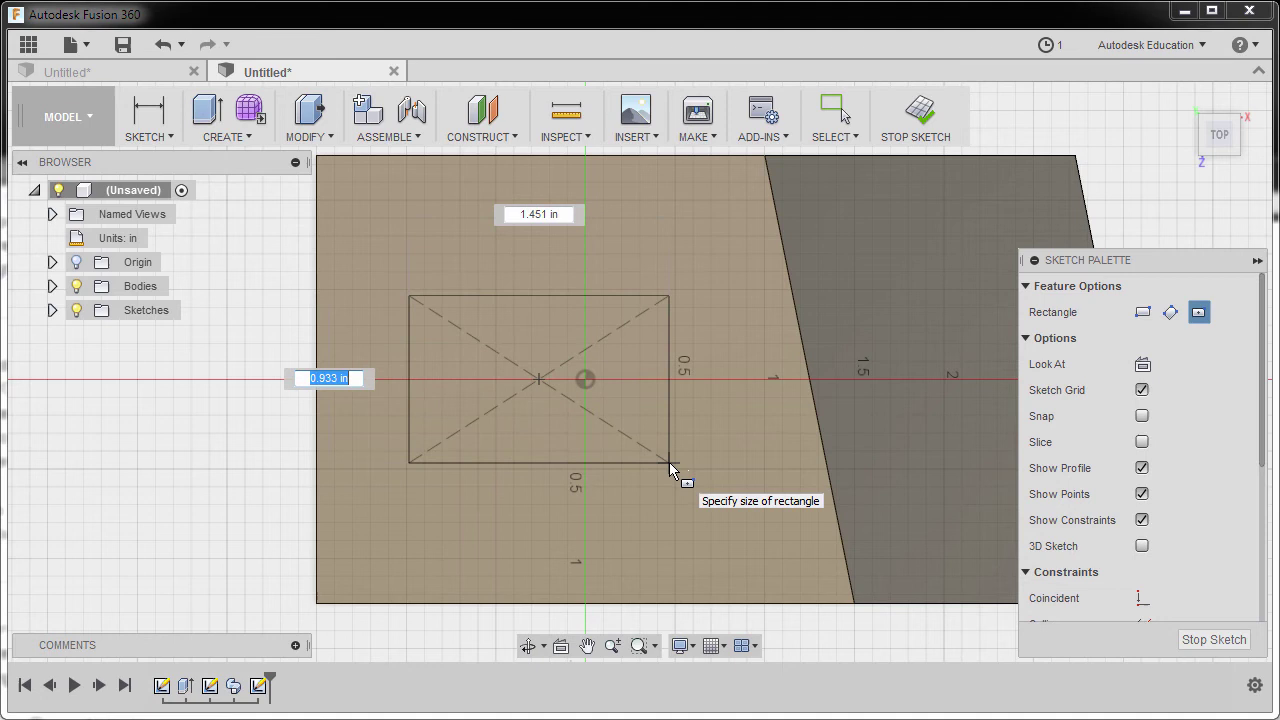
pyautogui.write('1')
pyautogui.press('Tab')
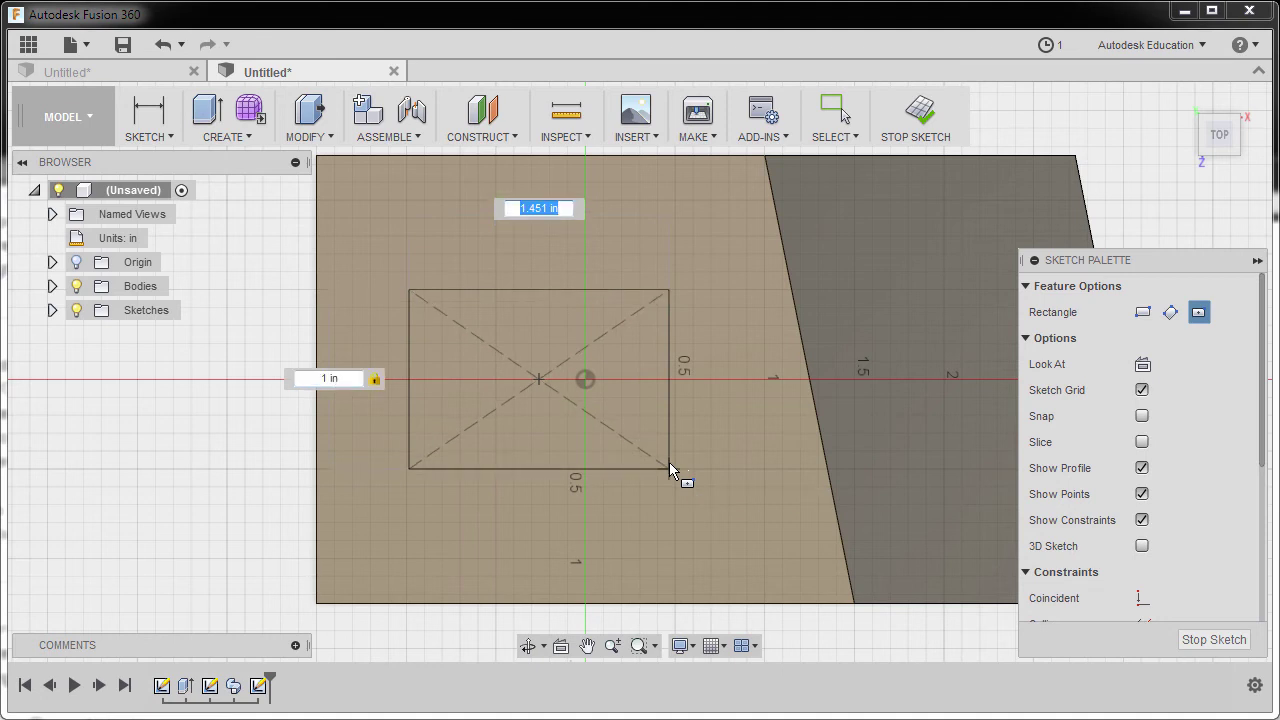
pyautogui.write('1.5')
pyautogui.press('Tab')
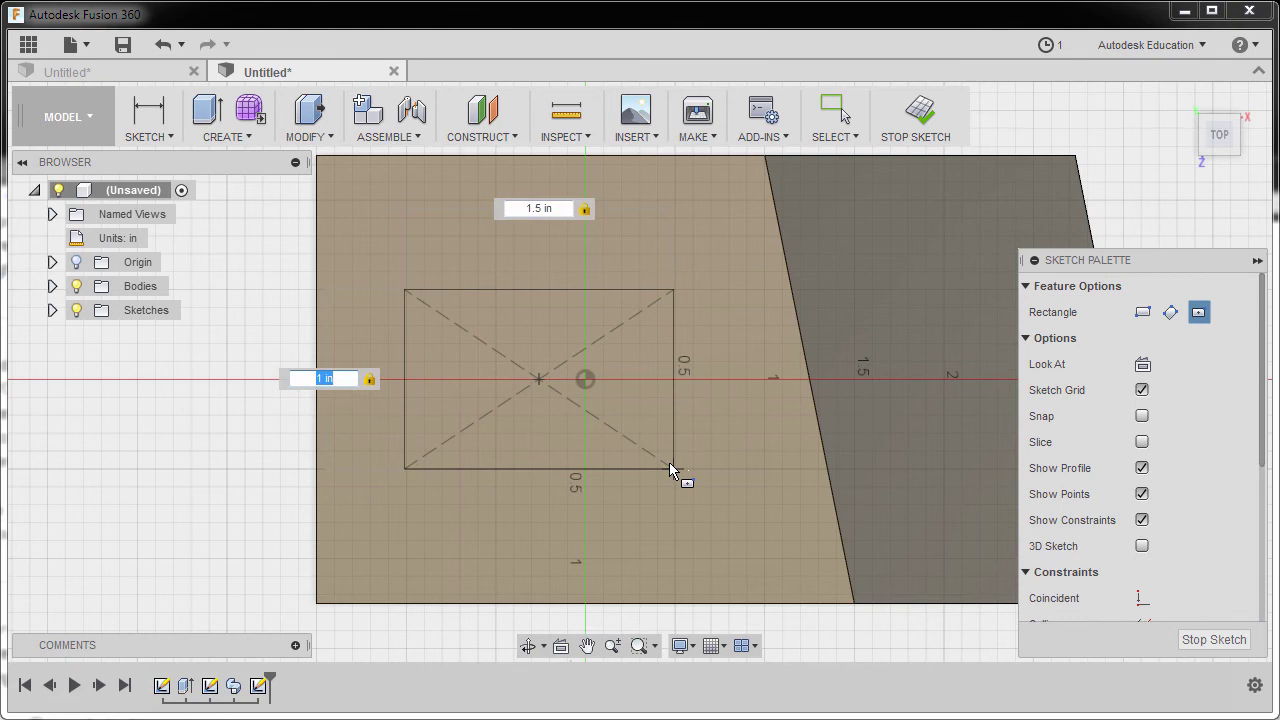
pyautogui.press('Return')
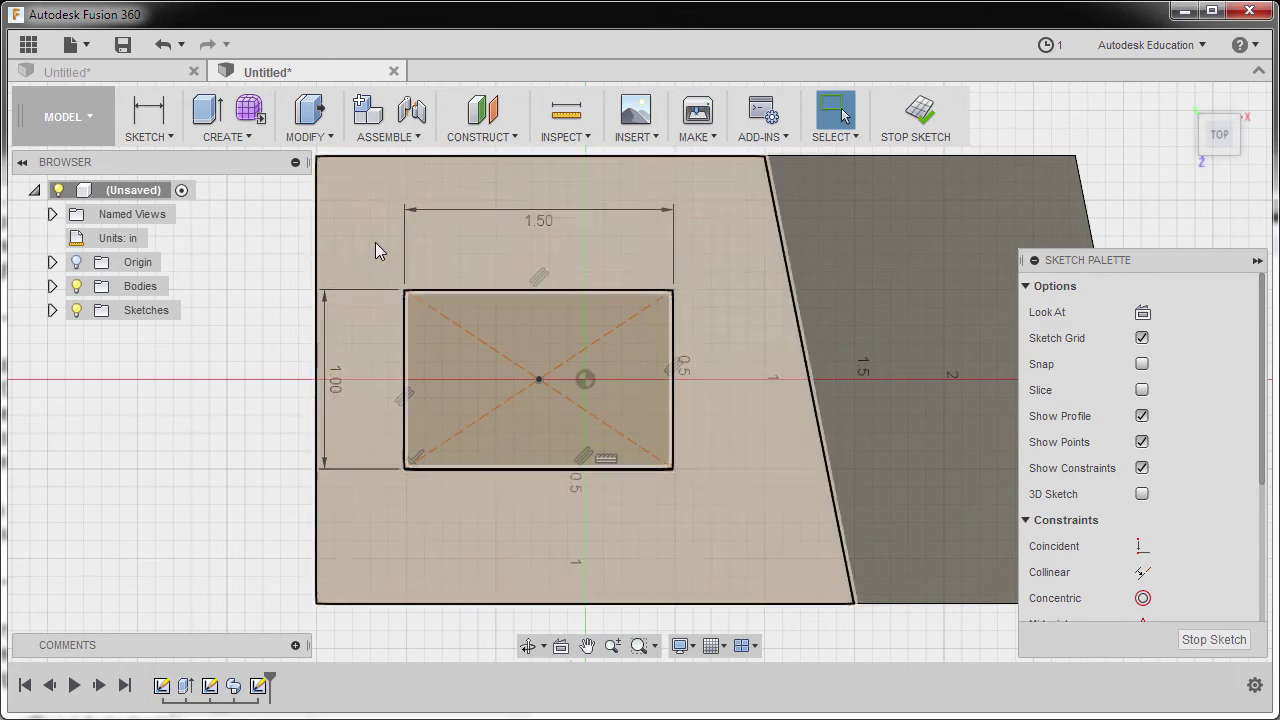
# Convert the rectangle's sides to construction lines and move its centre point toward the plate's straight outer end.
pyautogui.moveTo(375, 242)
pyautogui.mouseDown()
pyautogui.moveTo(571, 449)
pyautogui.moveTo(623, 489)
pyautogui.moveTo(719, 515)
pyautogui.mouseUp()
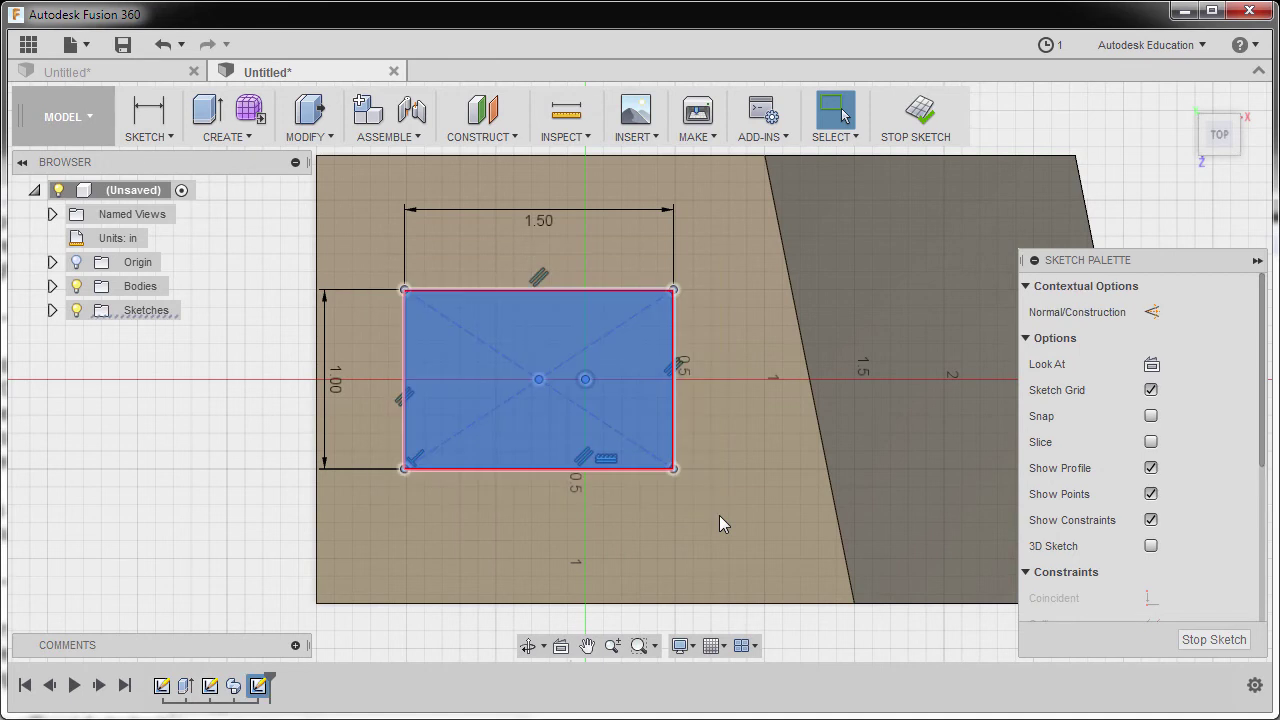
pyautogui.click(719, 515)
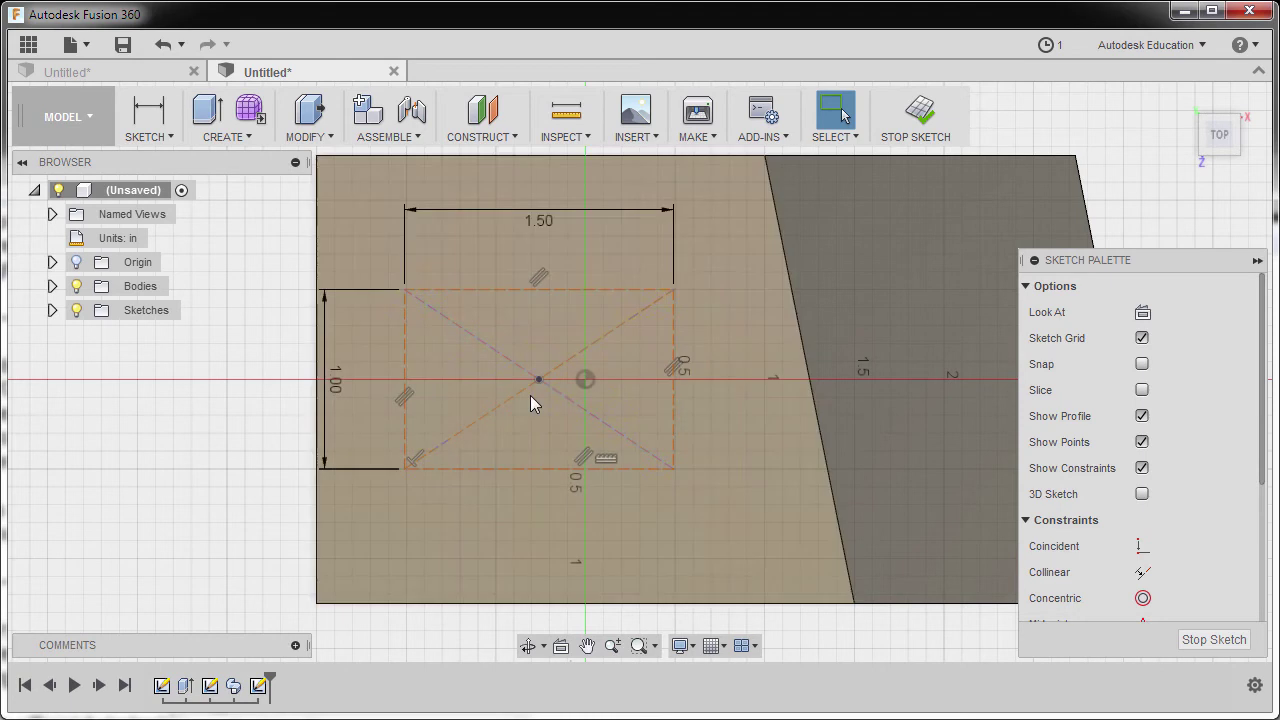
pyautogui.moveTo(529, 380); pyautogui.dragTo(496, 376)
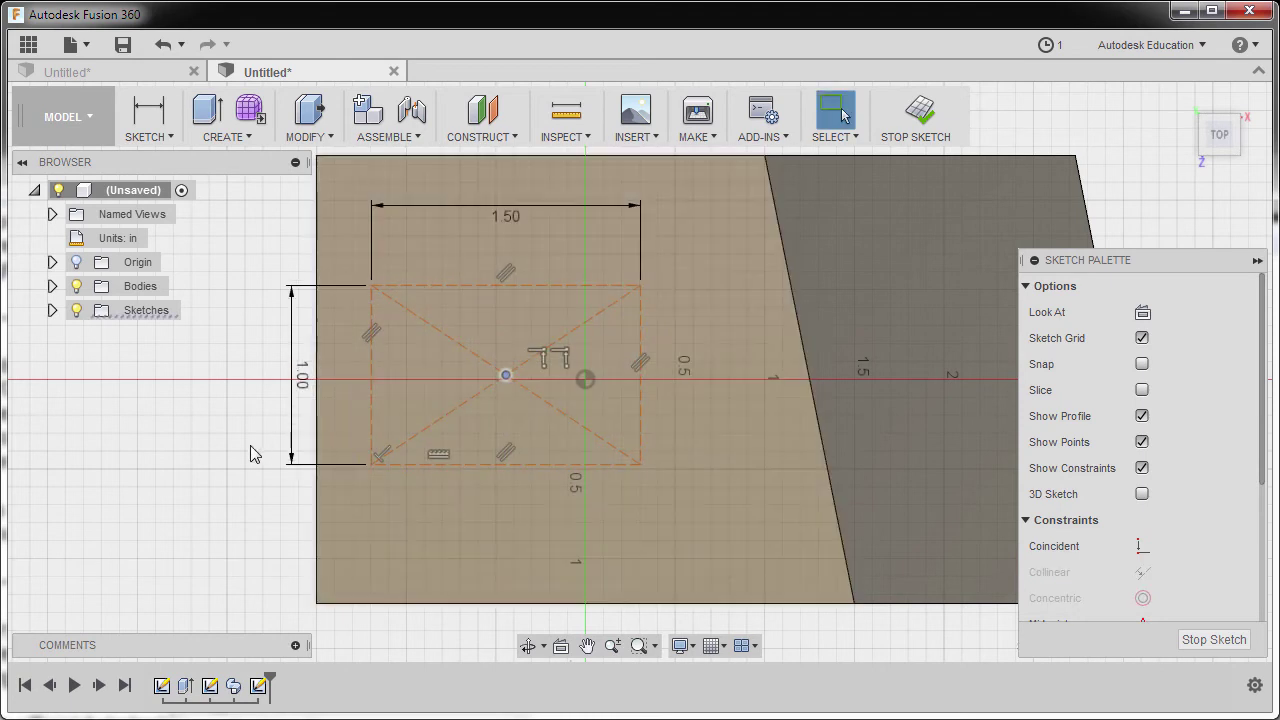
pyautogui.click(250, 445)
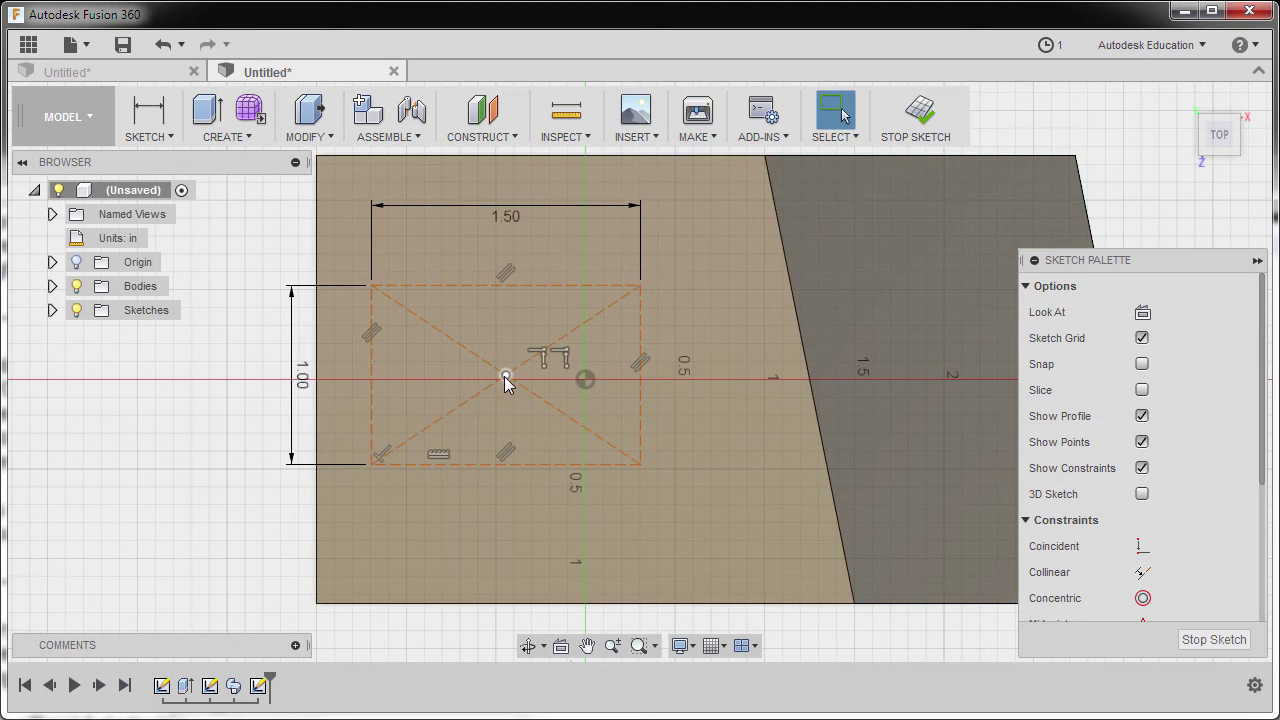
# Apply a Horizontal/Vertical constraint between the rectangle's centre point and the origin, and shift the rectangle along the horizontal axis.
pyautogui.click(506, 378)
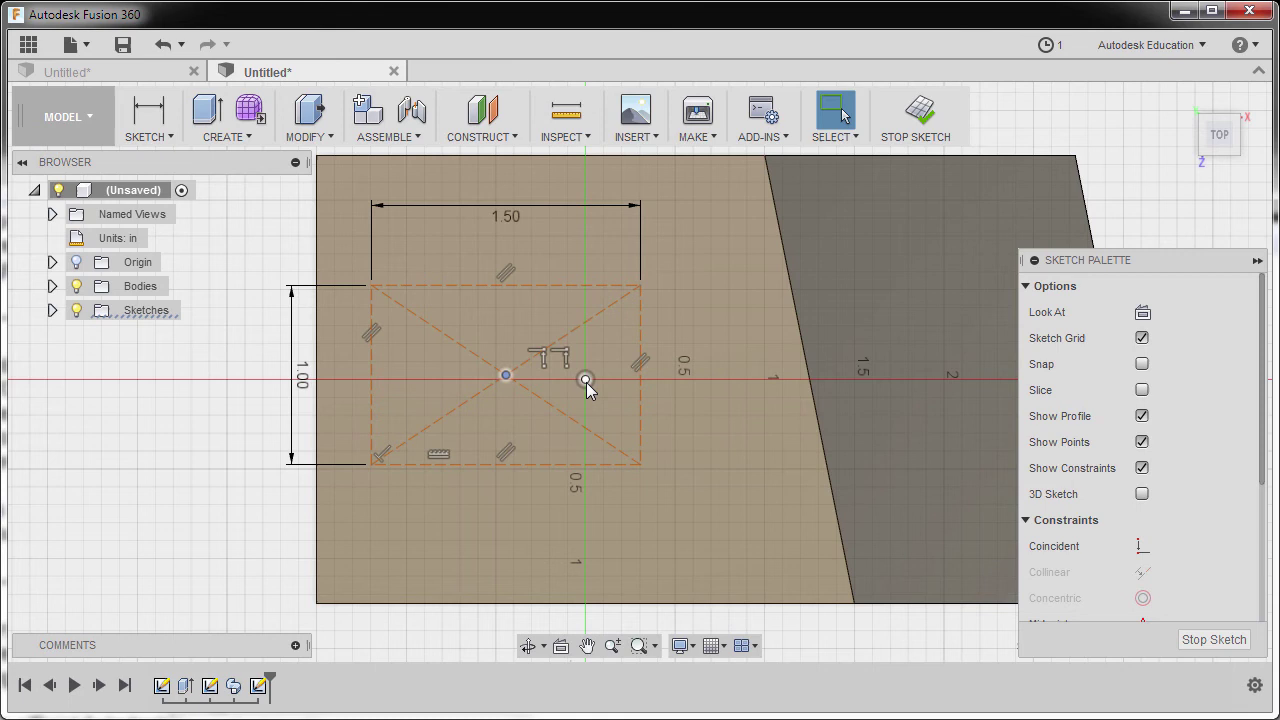
pyautogui.click(586, 380)
pyautogui.rightClick(608, 339)
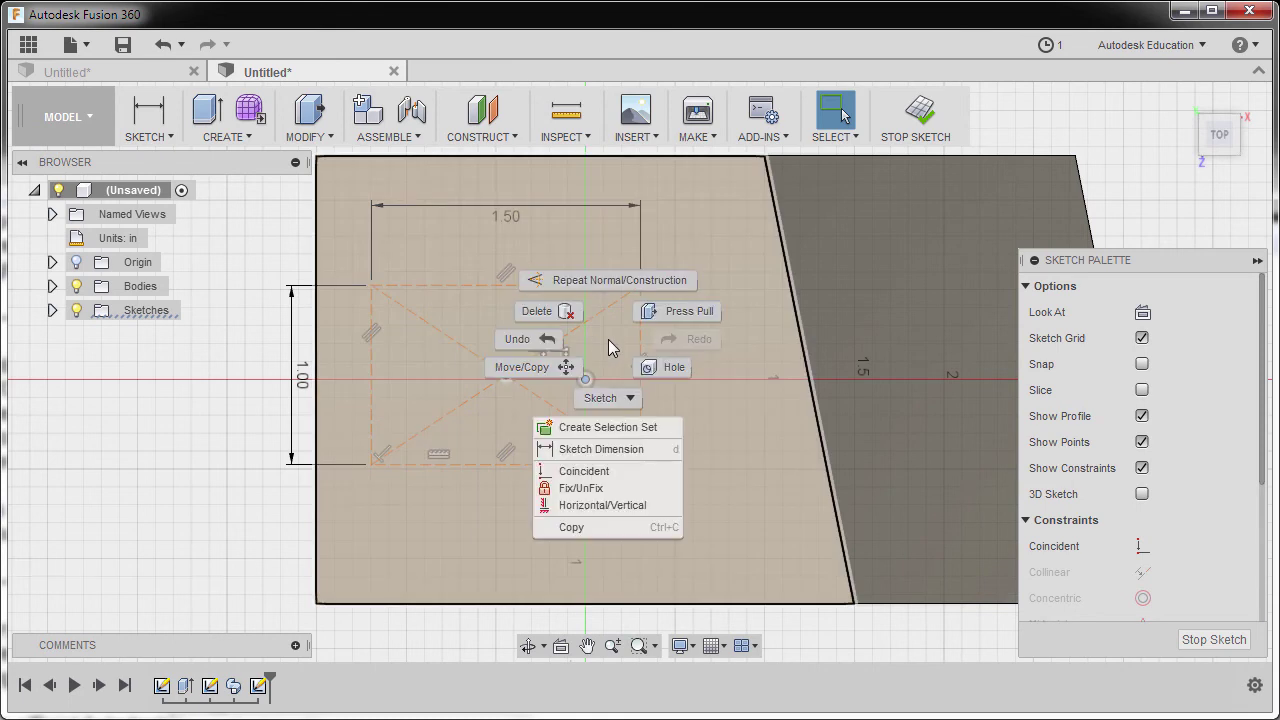
pyautogui.click(624, 506)
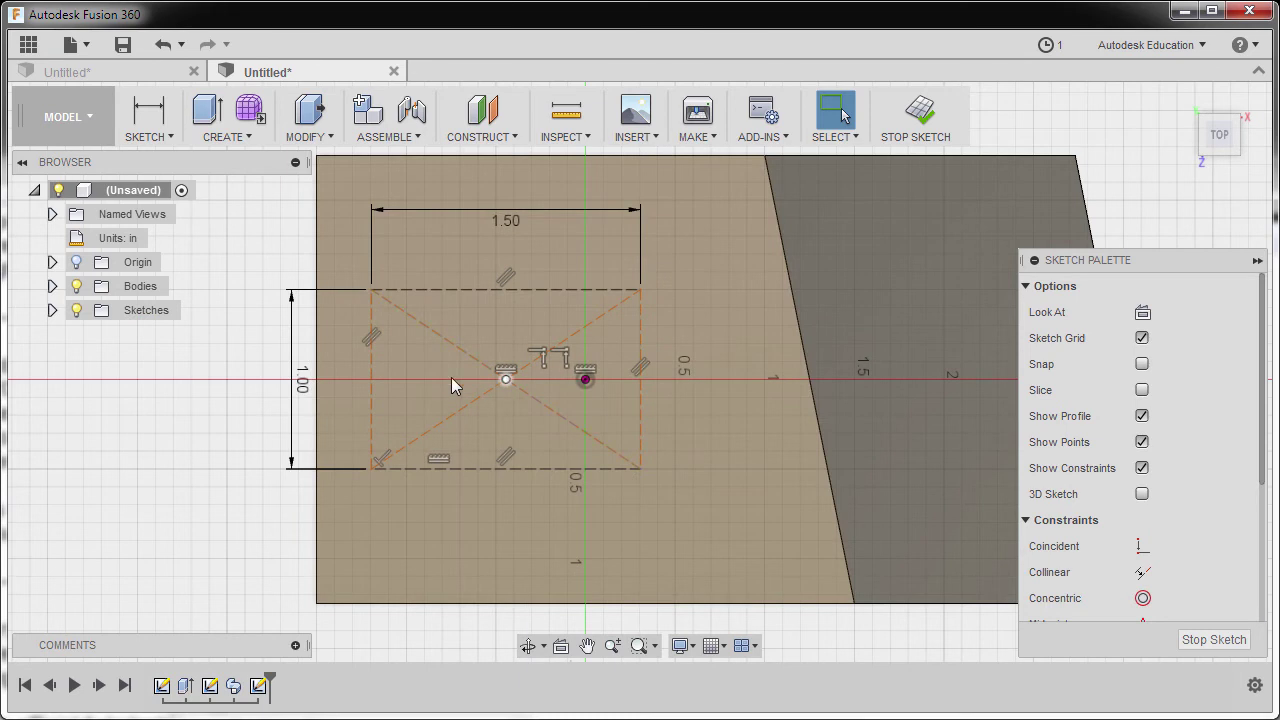
pyautogui.moveTo(451, 377)
pyautogui.mouseDown()
pyautogui.moveTo(423, 374)
pyautogui.moveTo(586, 380)
pyautogui.moveTo(503, 371)
pyautogui.moveTo(503, 392)
pyautogui.mouseUp()
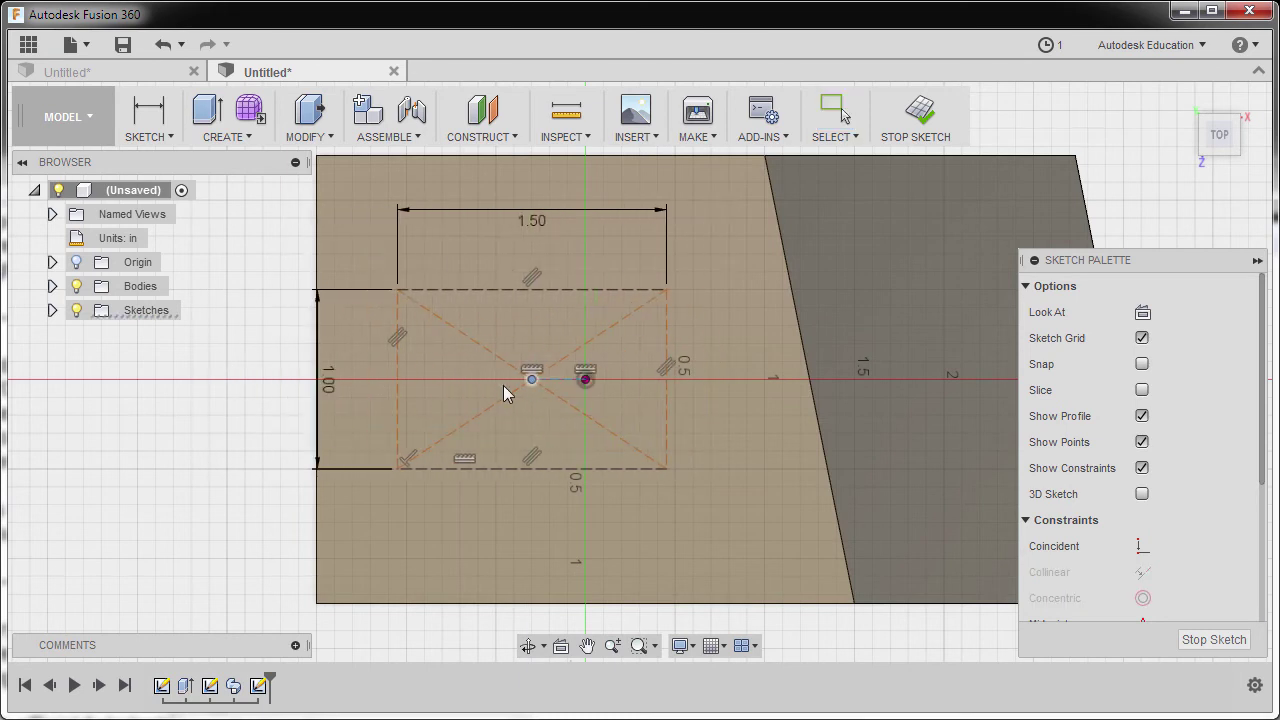
# Dimension the distance from the plate's straight outer edge to the rectangle's nearest side as 0.75 in.
pyautogui.scroll(-3, 274, 391)
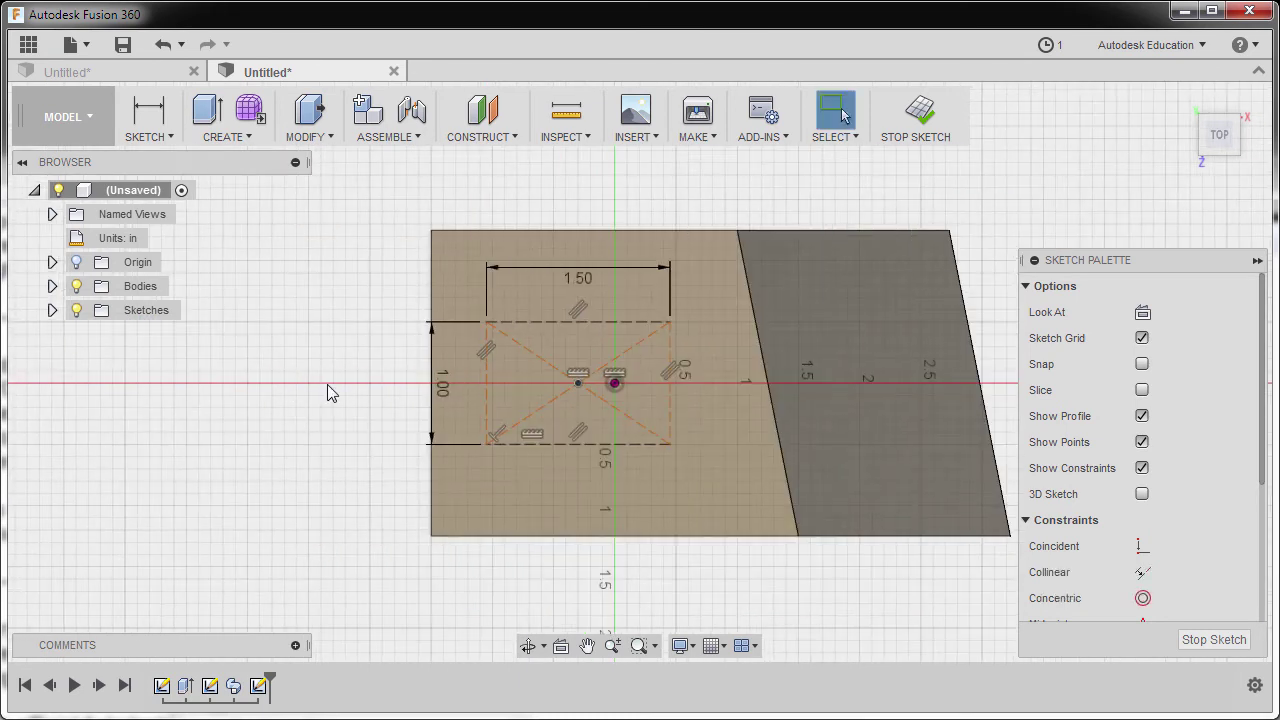
pyautogui.press('d')
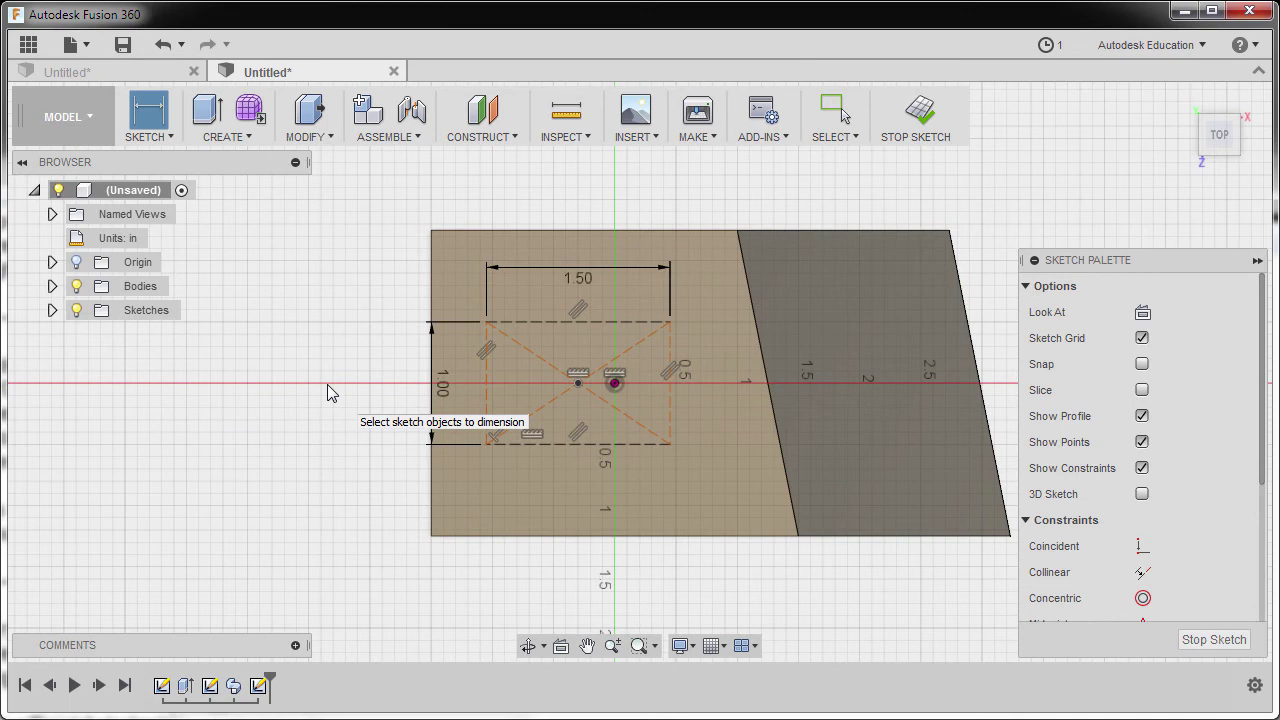
pyautogui.click(431, 266)
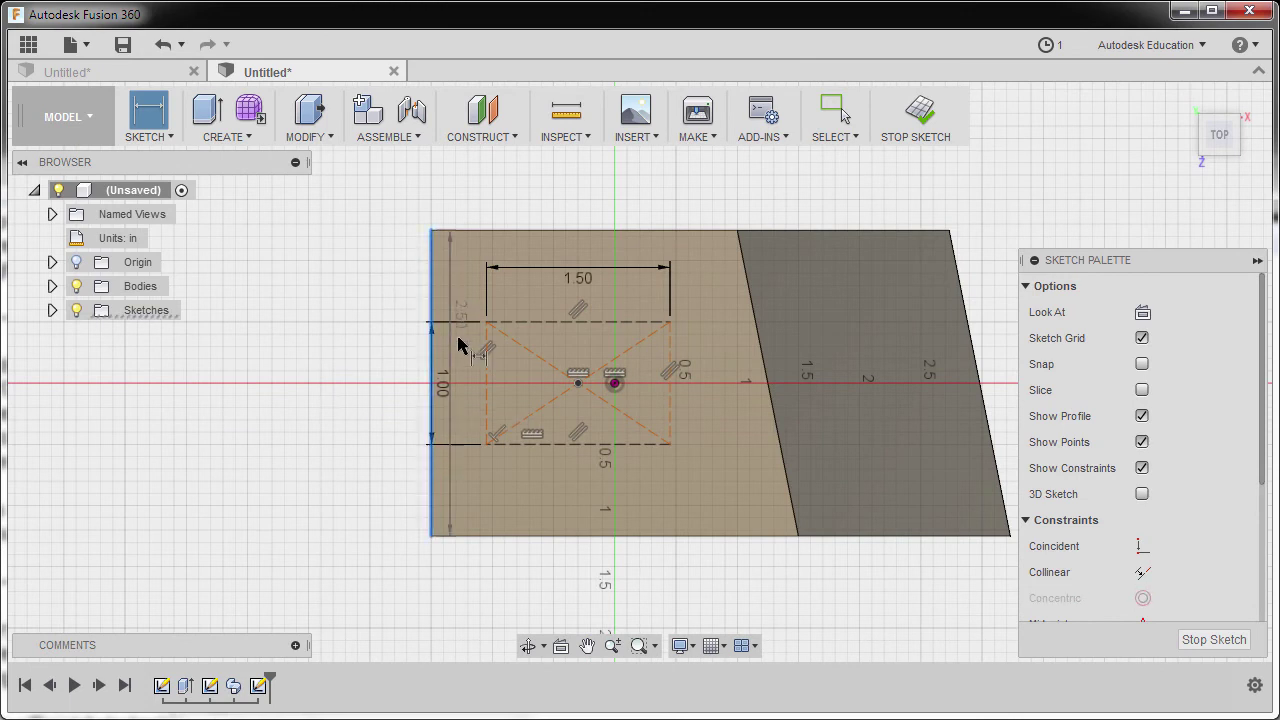
pyautogui.click(487, 400)
pyautogui.moveTo(487, 266); pyautogui.dragTo(500, 323, button='middle')
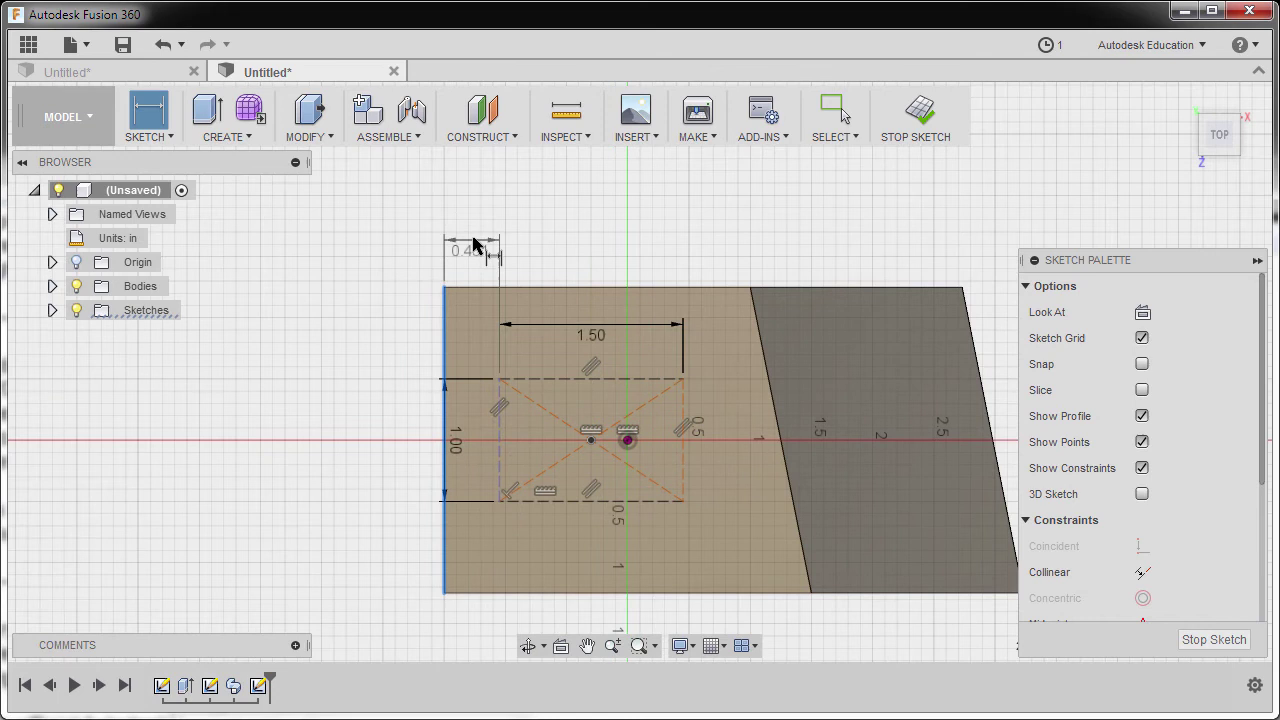
pyautogui.click(414, 248)
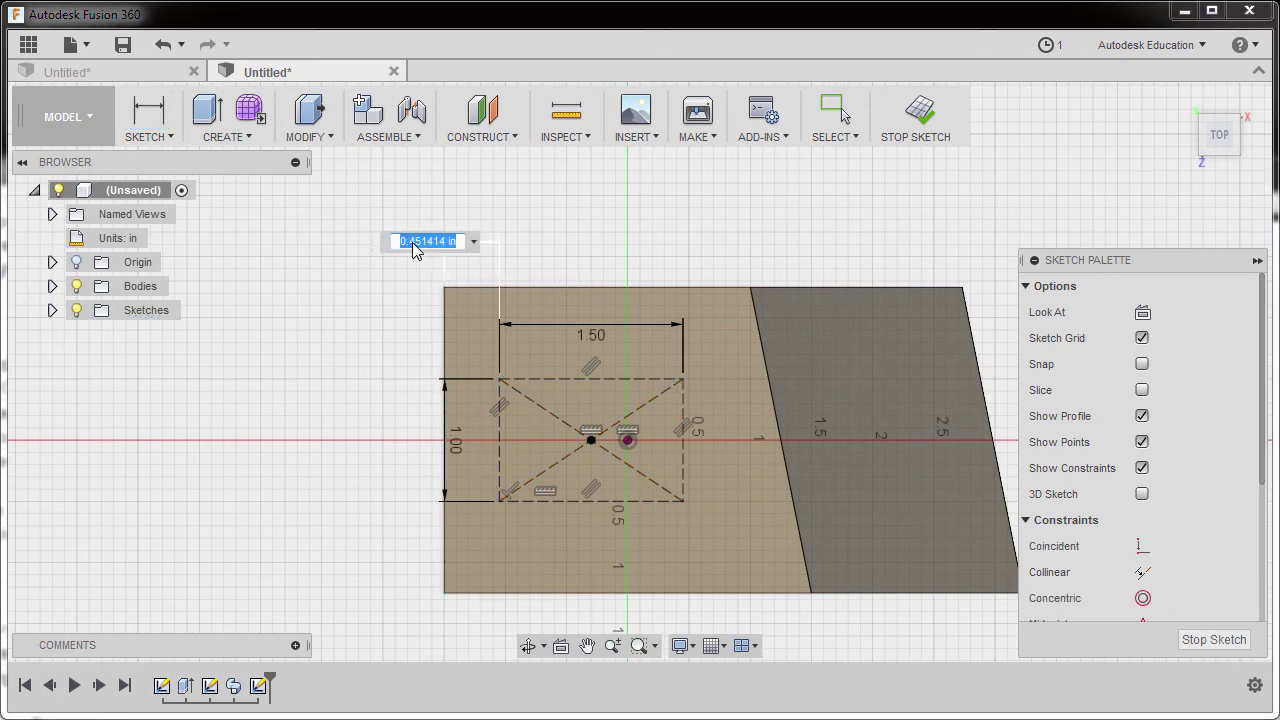
pyautogui.press('BackSpace')
pyautogui.write('.75')
pyautogui.press('Return')
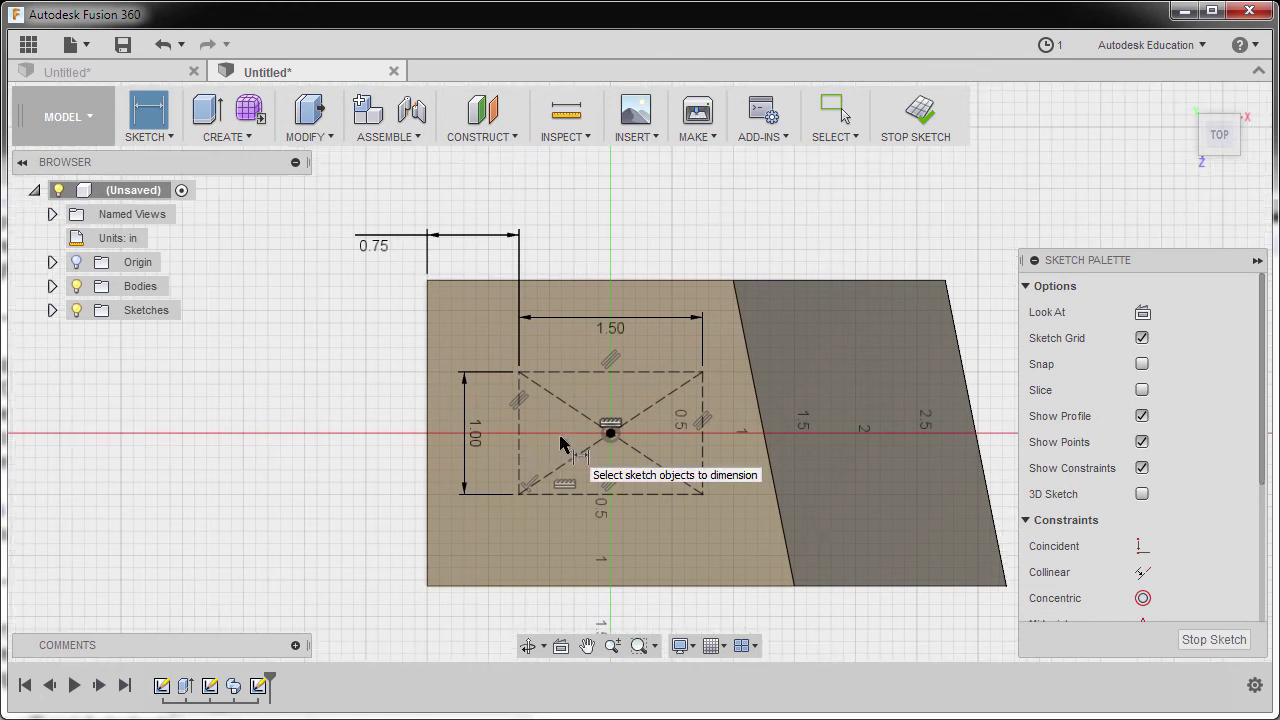
# Sketch a 0.25 in diameter circle centred on the construction rectangle's upper-left corner.
pyautogui.press('c')
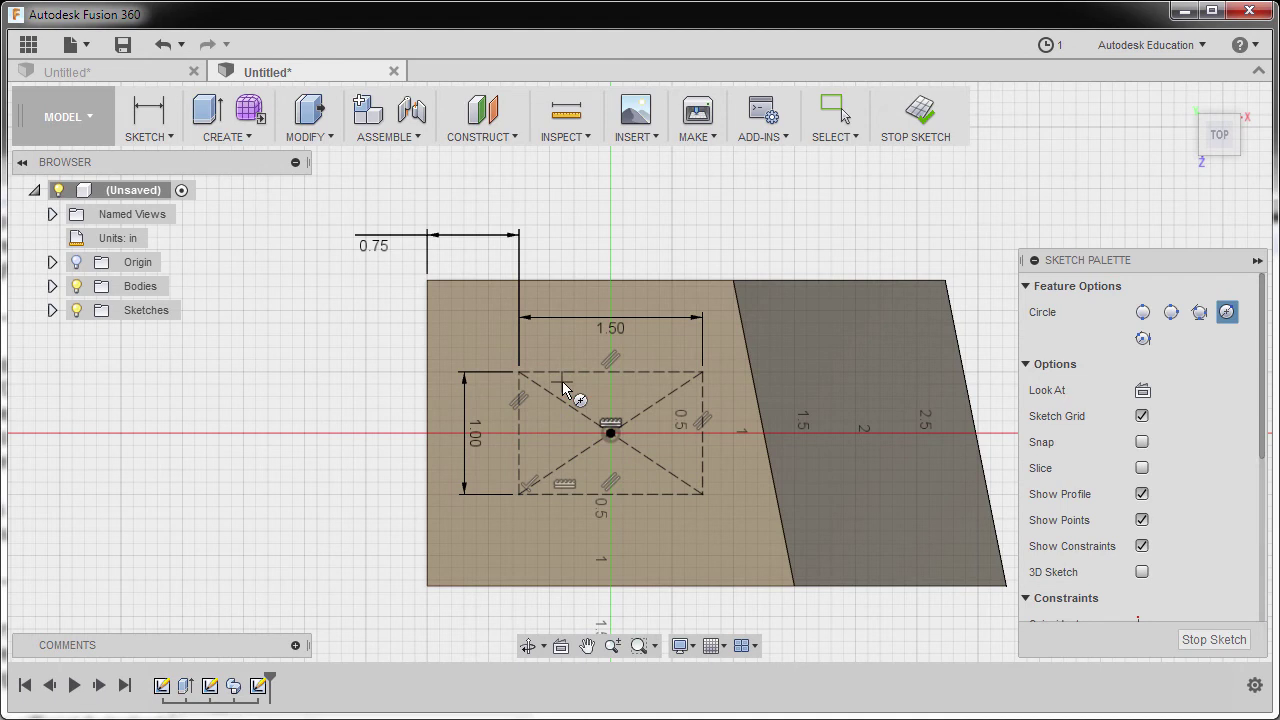
pyautogui.scroll(4, 530, 388)
pyautogui.click(493, 361)
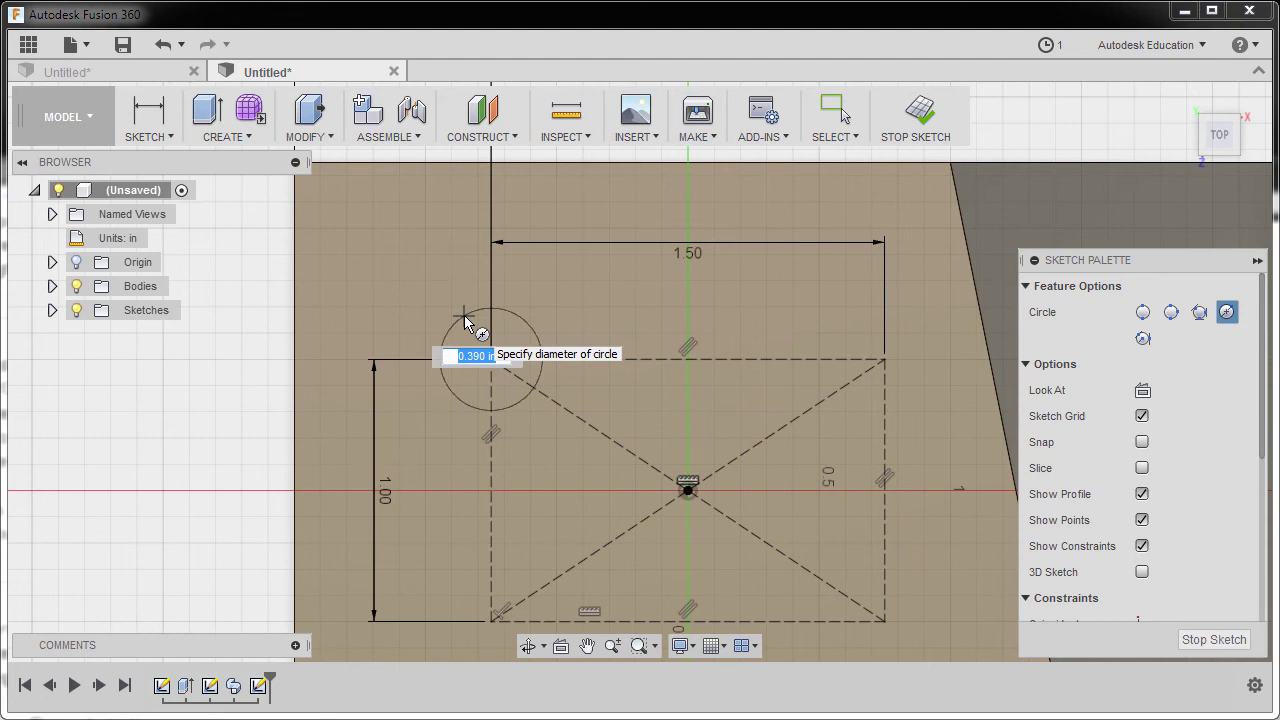
pyautogui.write('0.25')
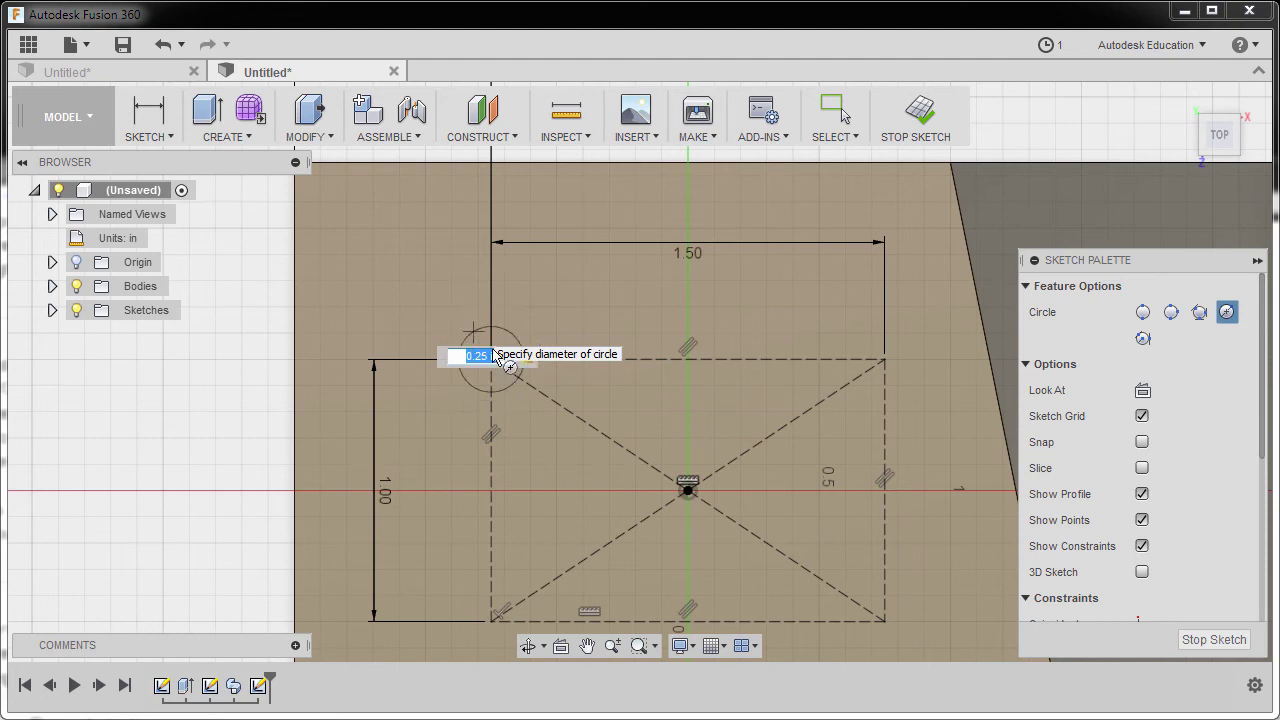
pyautogui.press('Tab')
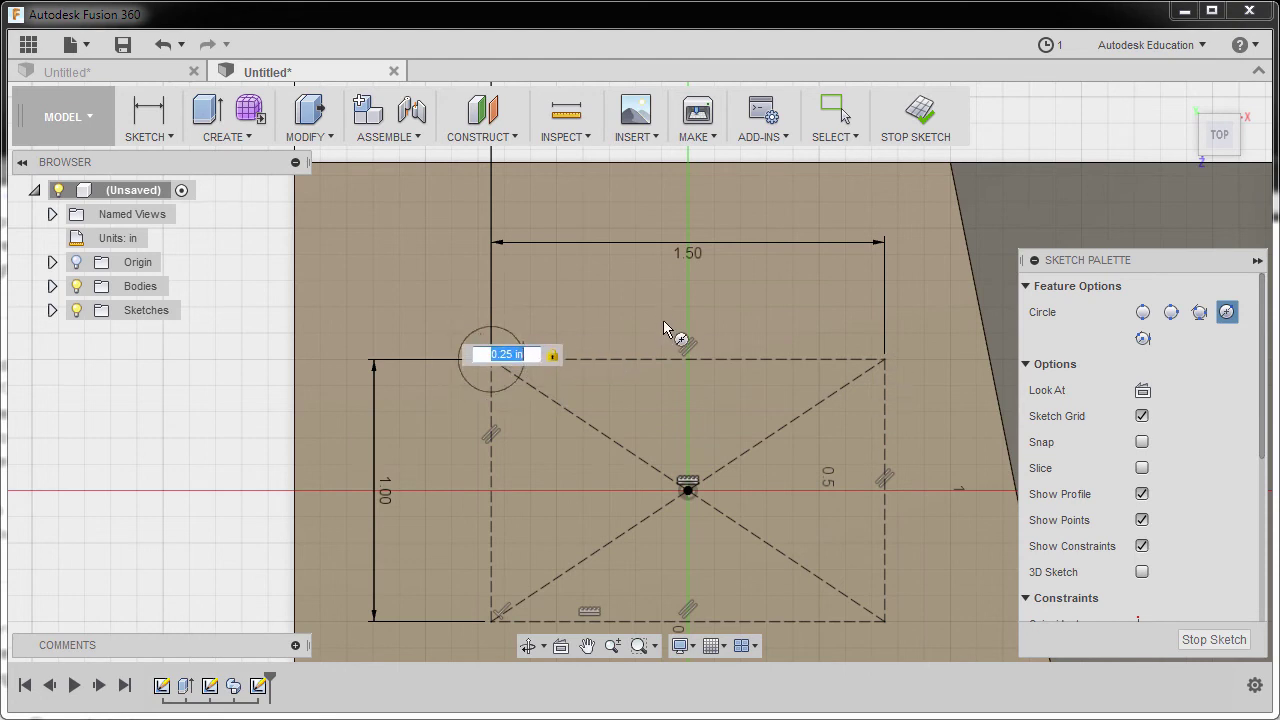
pyautogui.press('Return')
# Sketch circles of roughly matching size centred on the construction rectangle's other three corners.
pyautogui.press('c')
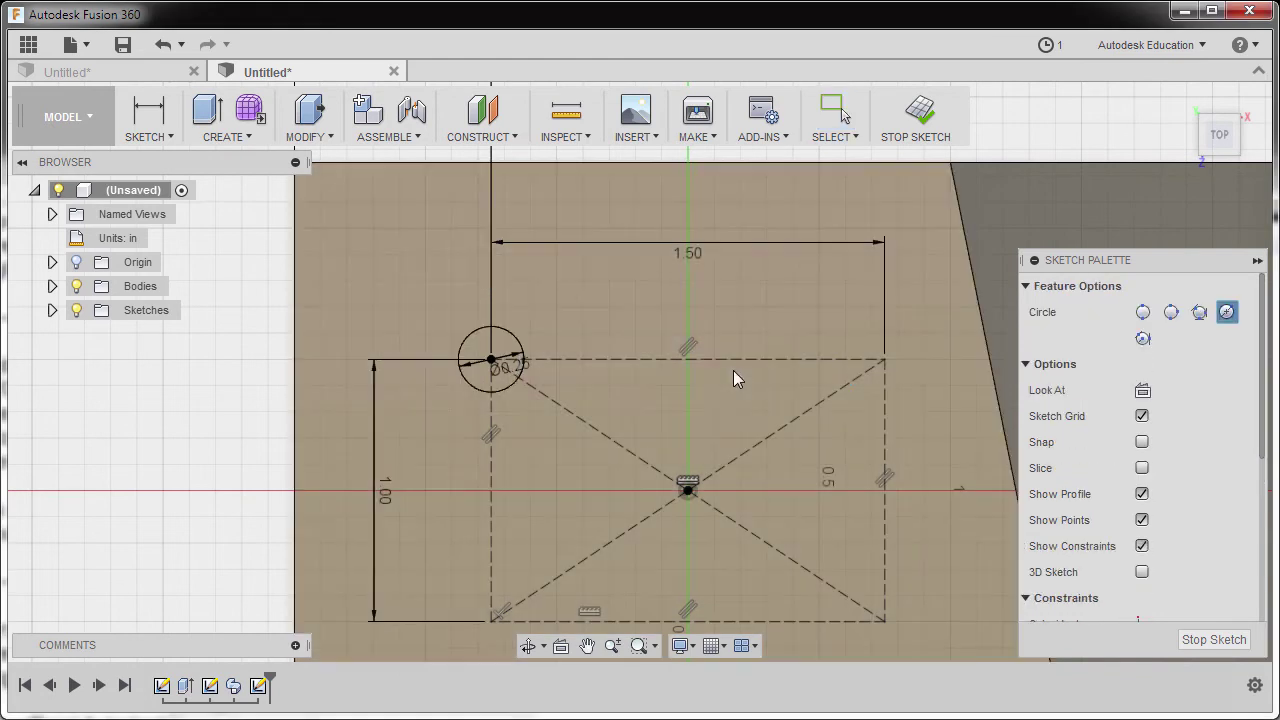
pyautogui.click(884, 360)
pyautogui.click(900, 385)
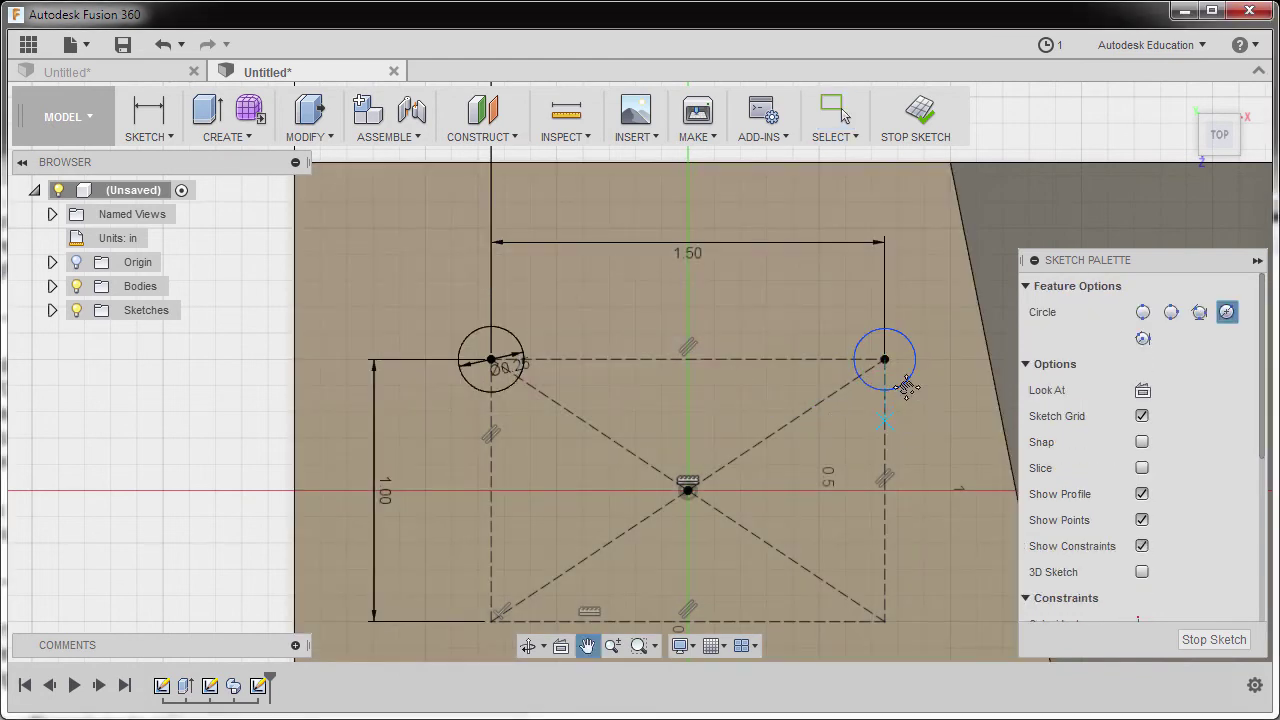
pyautogui.click(524, 535)
pyautogui.click(537, 556)
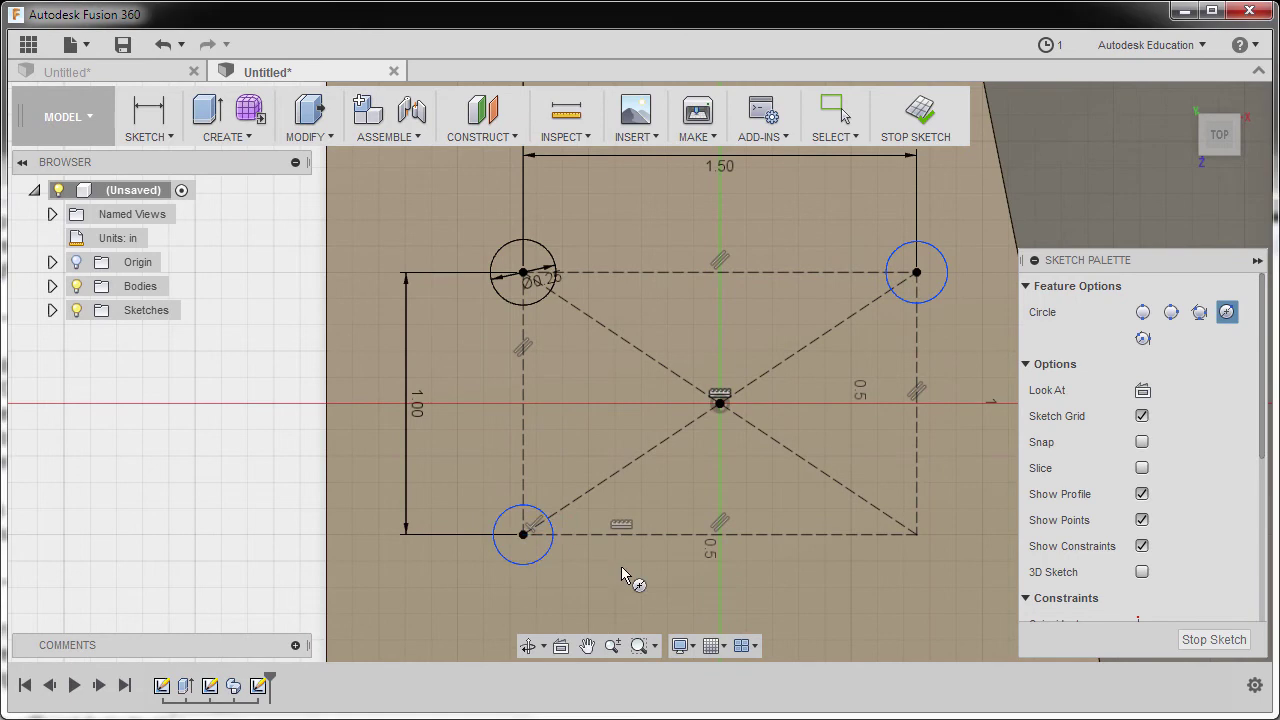
pyautogui.click(917, 534)
pyautogui.click(930, 562)
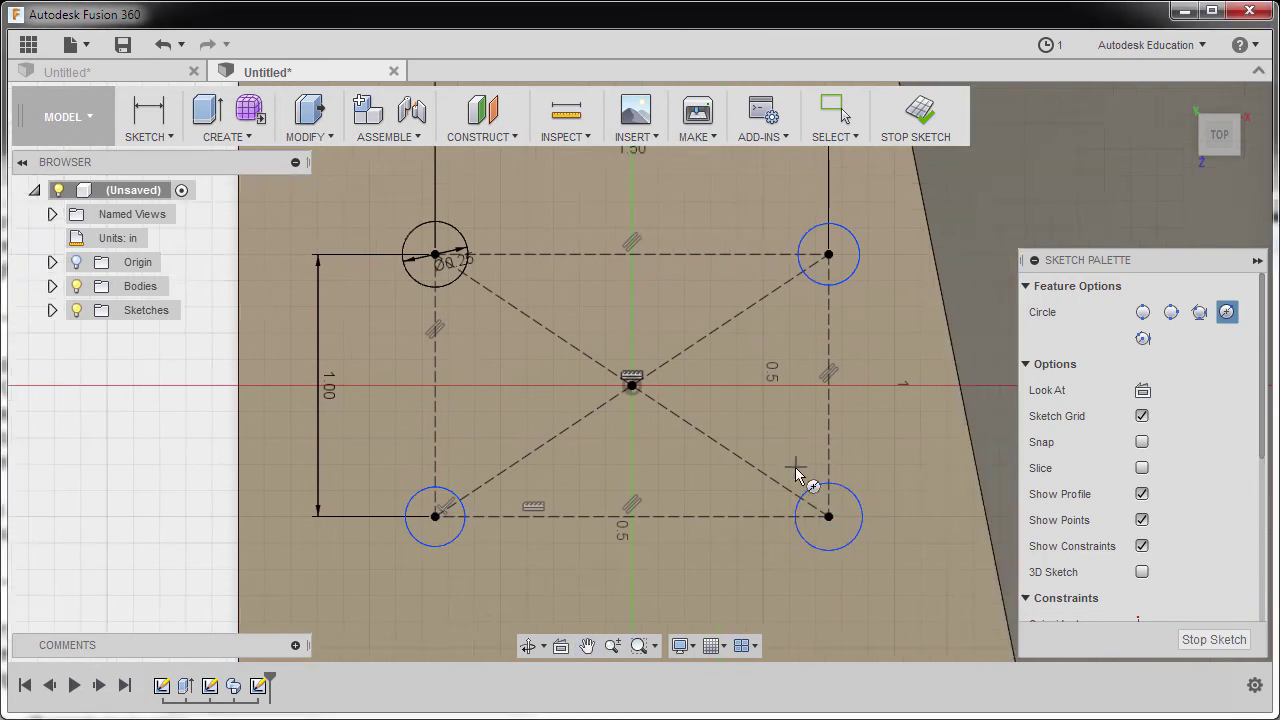
pyautogui.press('Escape')
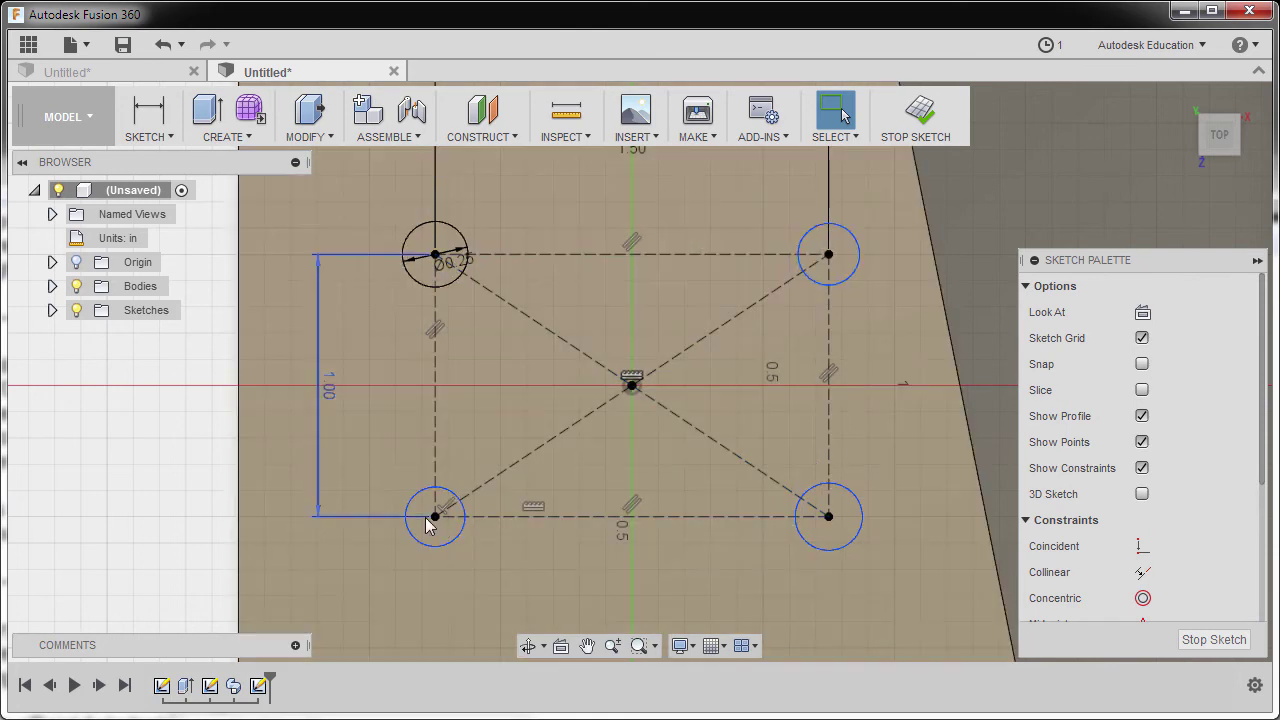
# Apply Equal constraints between the dimensioned 0.25 in circle and each of the other three corner circles.
pyautogui.scroll(-5, 1160, 515)
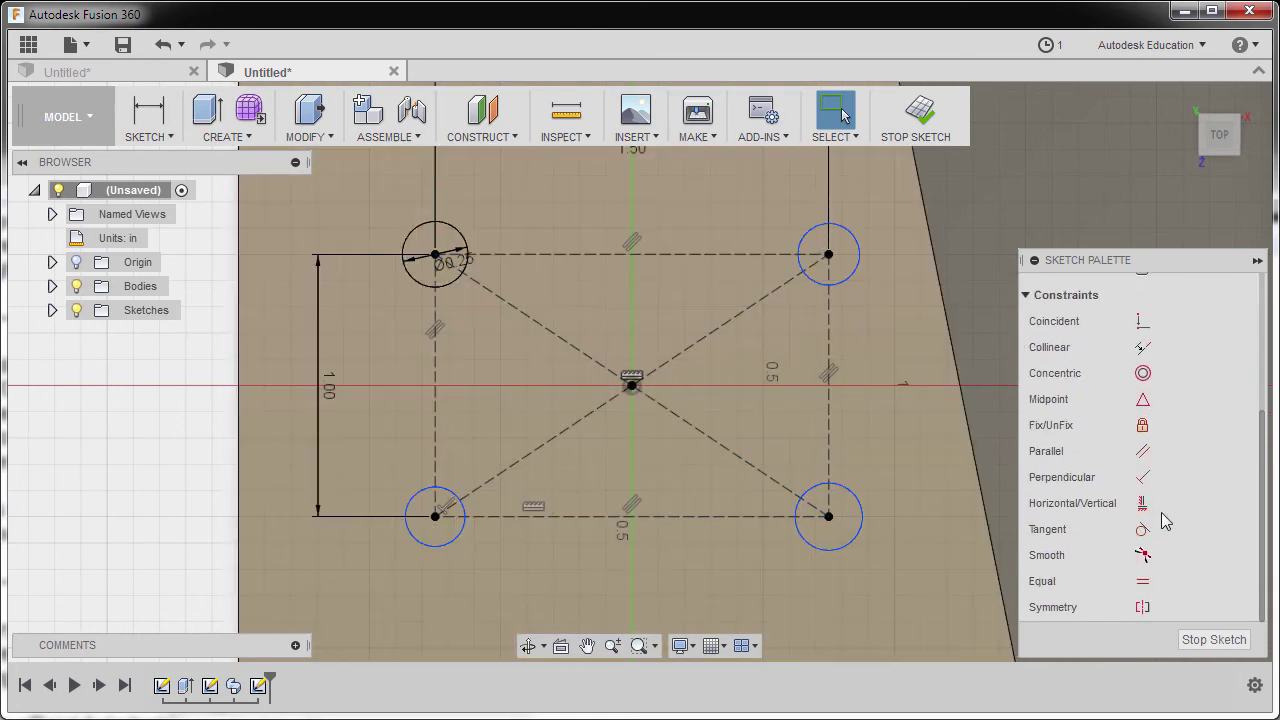
pyautogui.click(1143, 581)
pyautogui.click(455, 280)
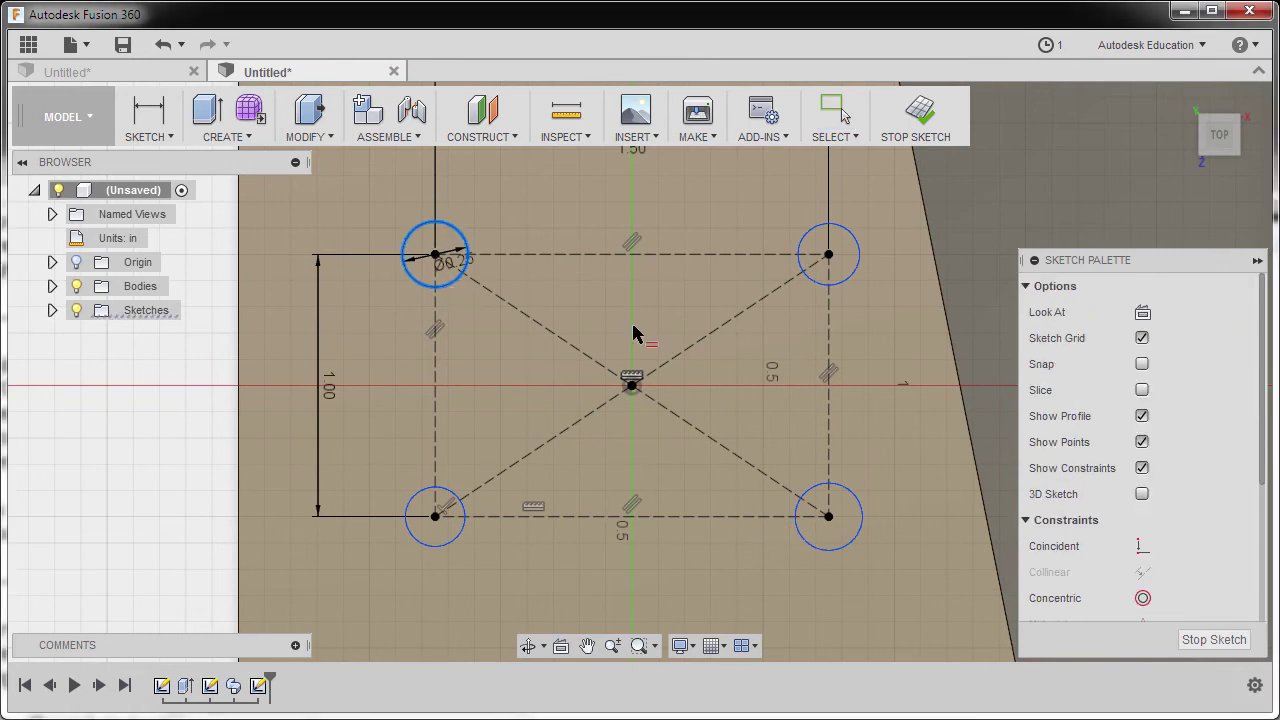
pyautogui.click(820, 281)
pyautogui.click(450, 280)
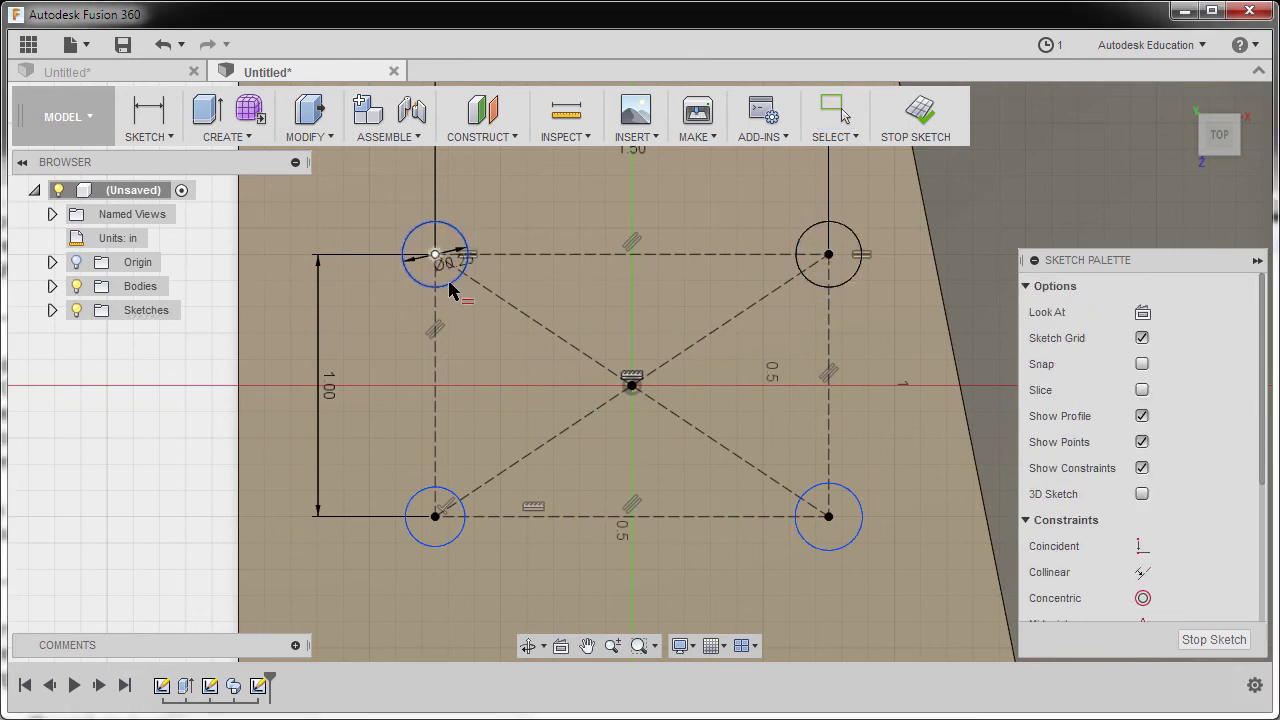
pyautogui.click(452, 496)
pyautogui.click(462, 279)
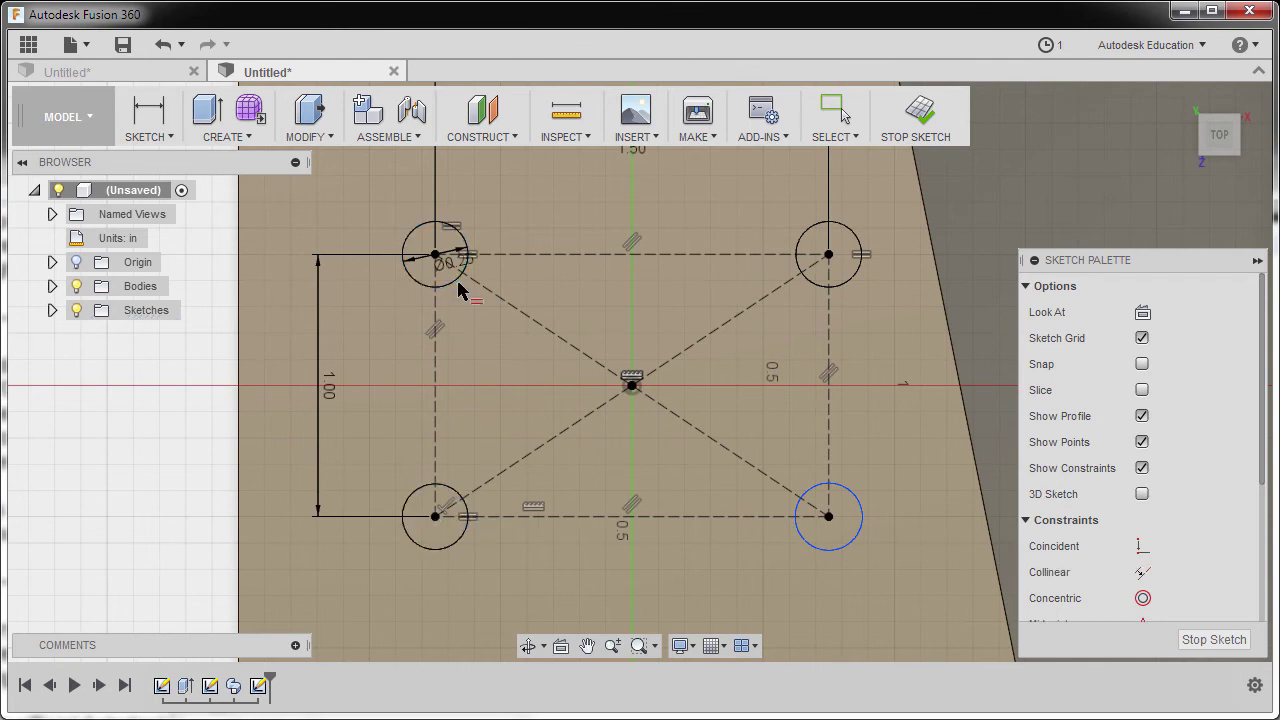
pyautogui.click(815, 512)
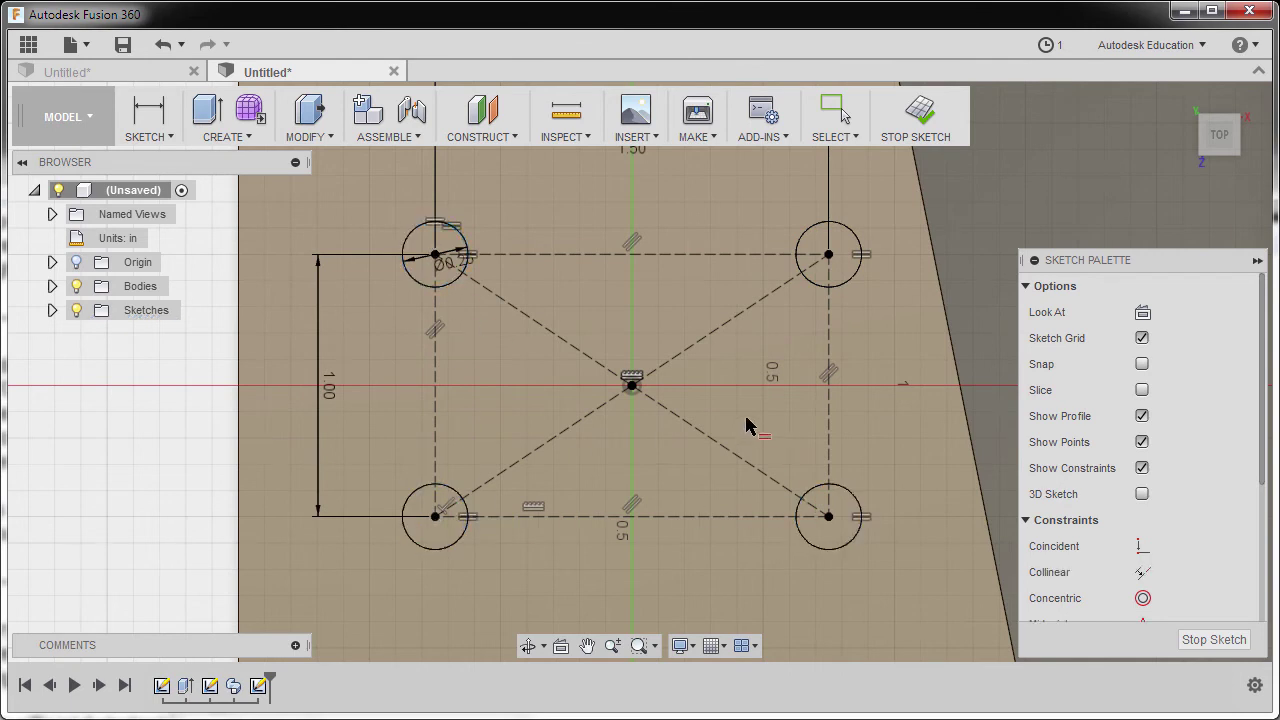
pyautogui.press('Escape')
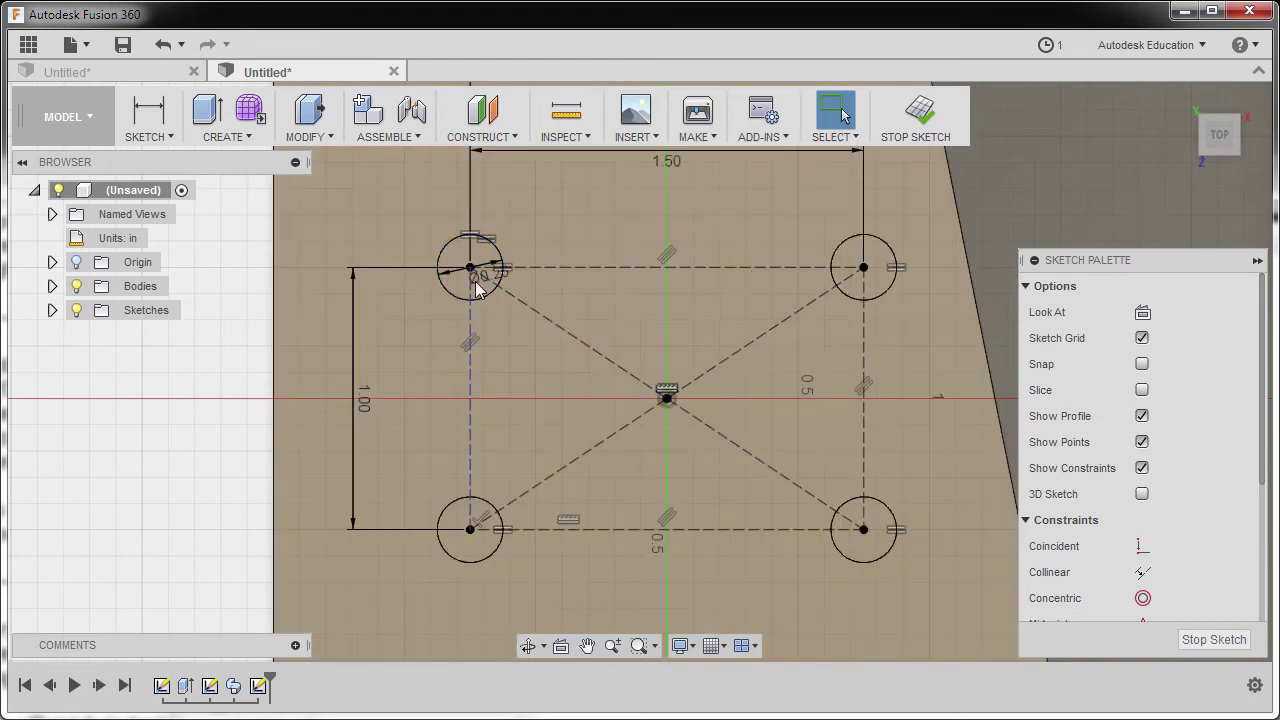
# Reposition the circle's diameter dimension label outside the circle, above and to its left.
pyautogui.moveTo(477, 288)
pyautogui.mouseDown()
pyautogui.moveTo(462, 318)
pyautogui.moveTo(404, 208)
pyautogui.moveTo(397, 234)
pyautogui.mouseUp()
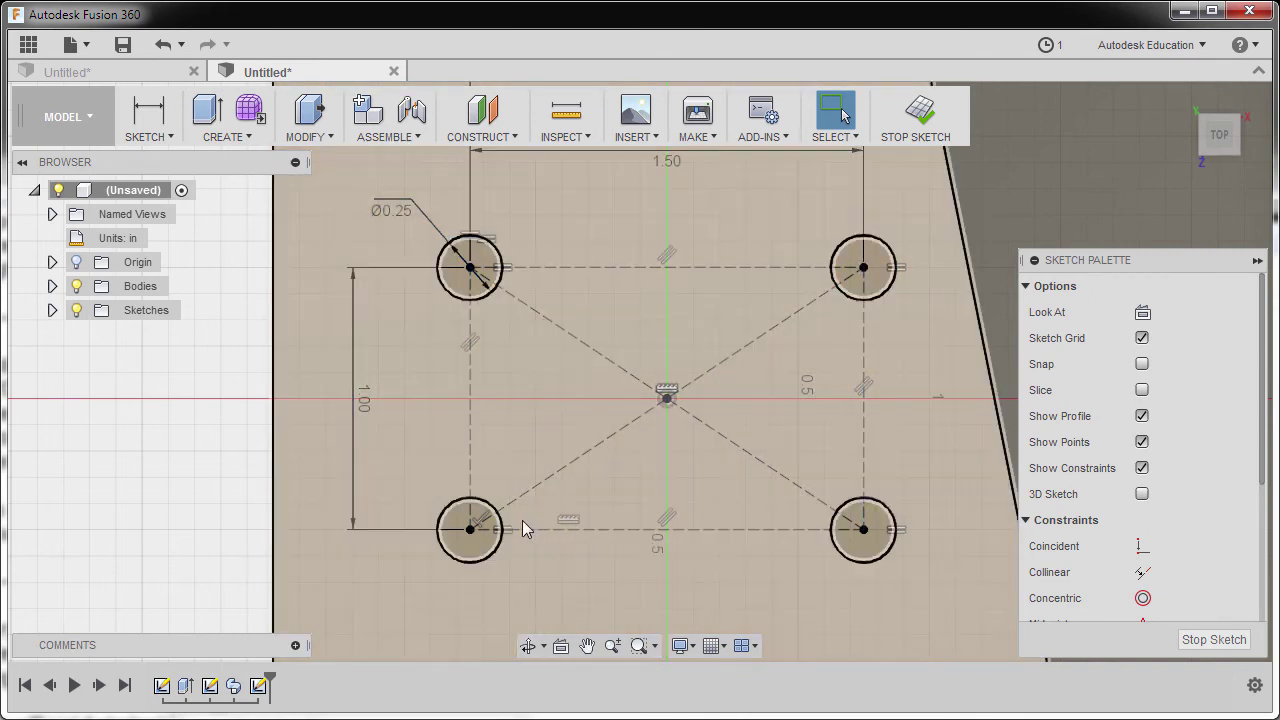
pyautogui.scroll(2, 733, 422)
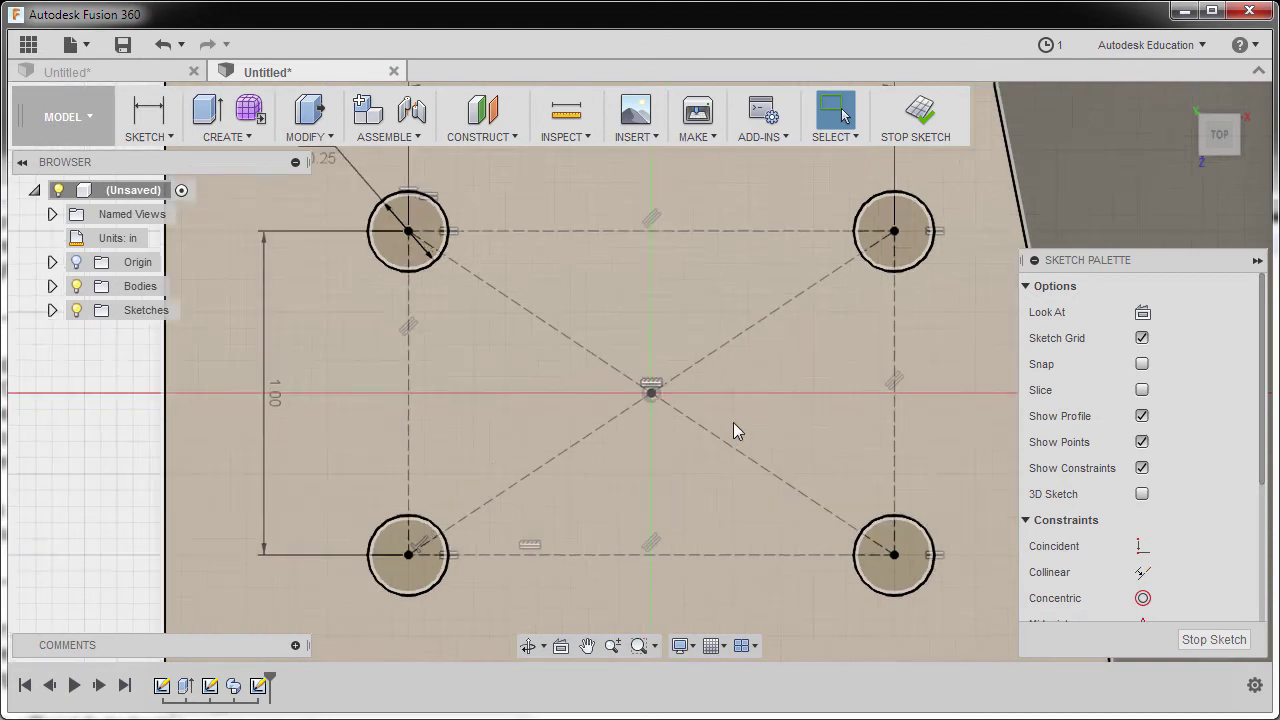
pyautogui.scroll(-5, 733, 422)
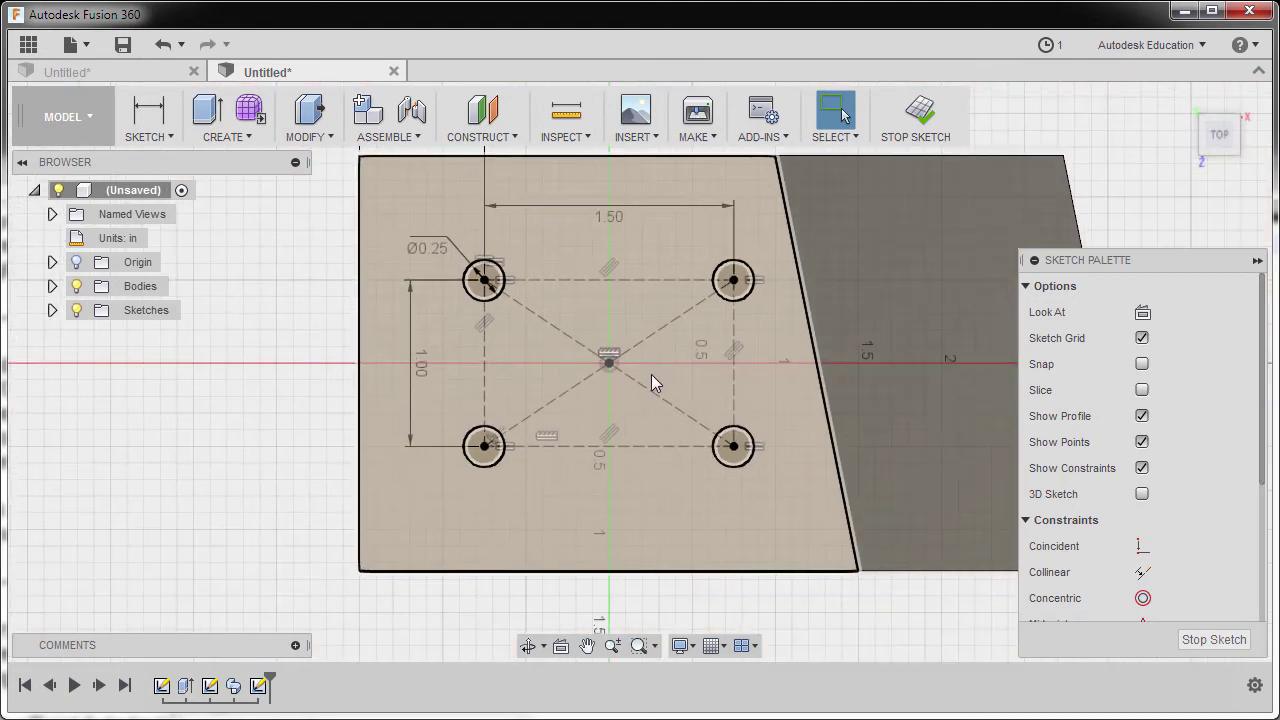
# Start an Extrude with all four corner circles selected as profiles.
pyautogui.press('e')
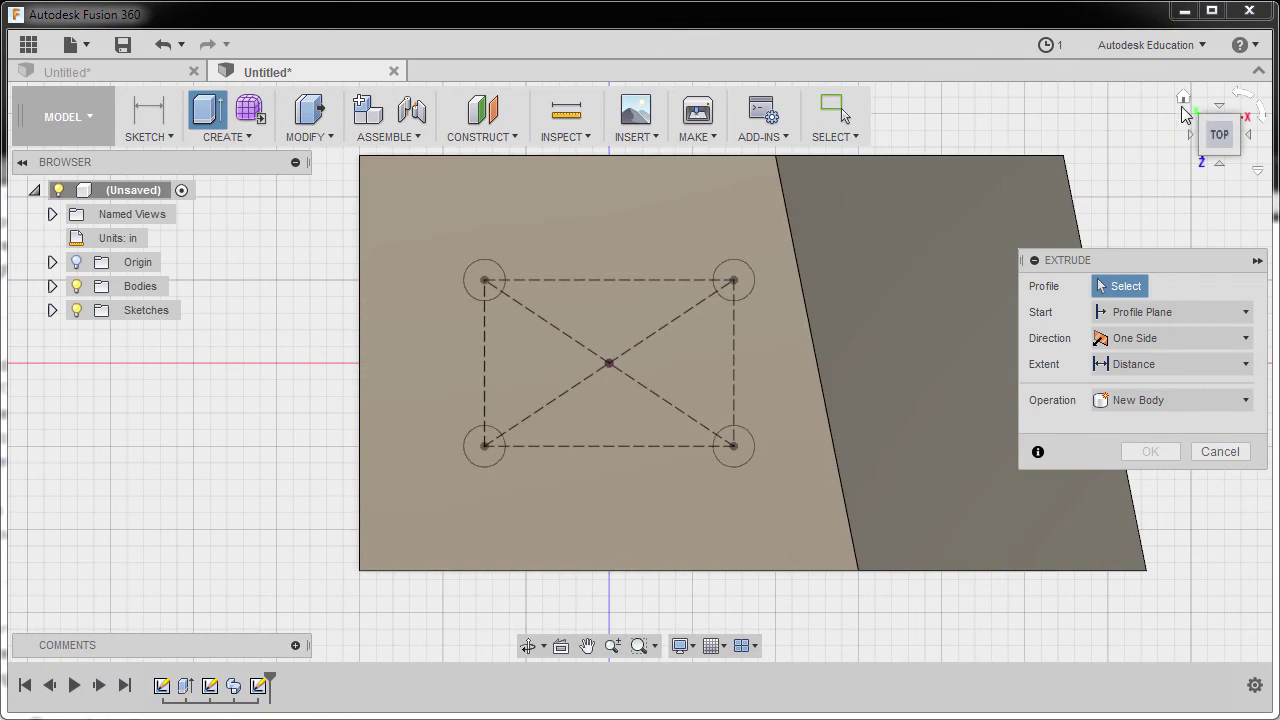
pyautogui.click(1183, 108)
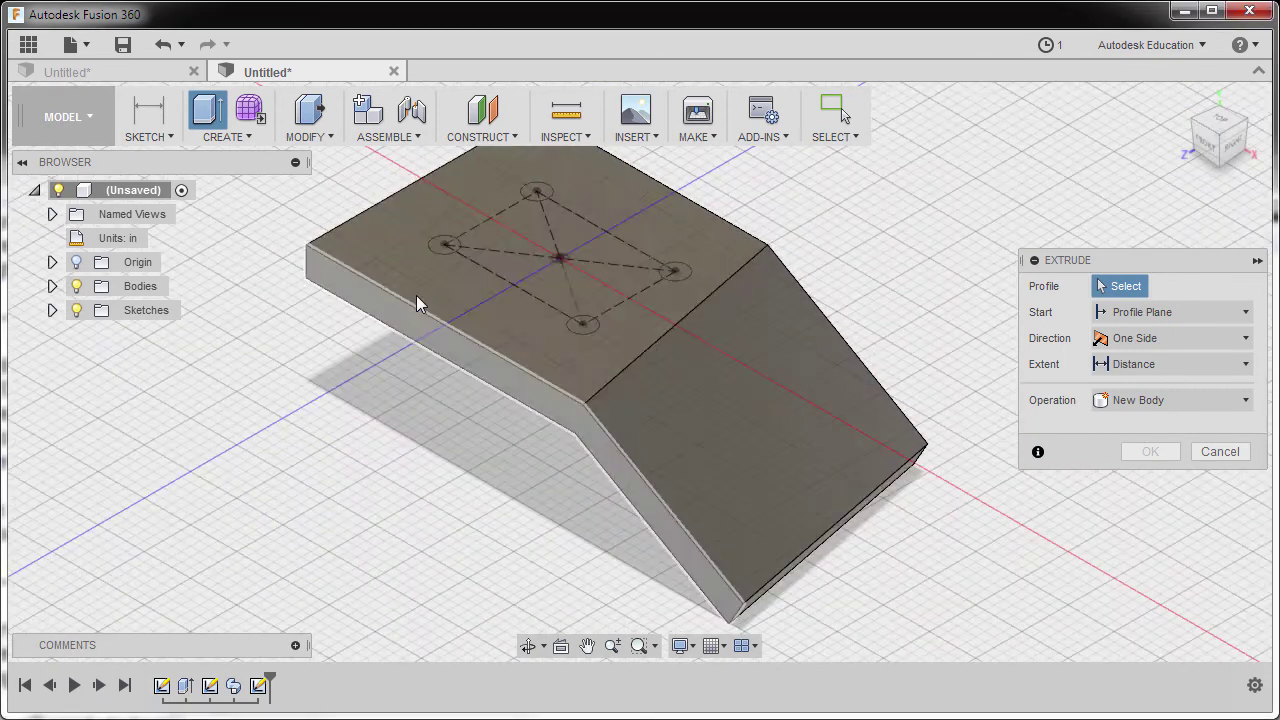
pyautogui.scroll(5, 445, 244)
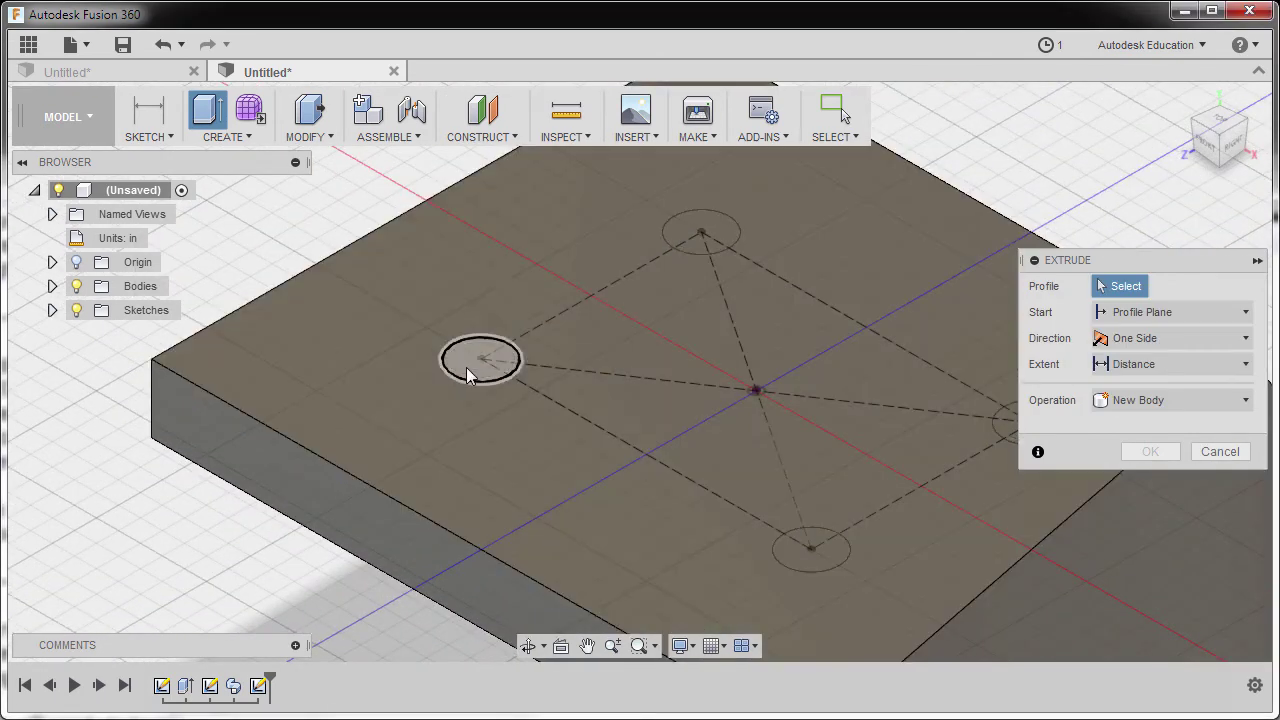
pyautogui.click(468, 364)
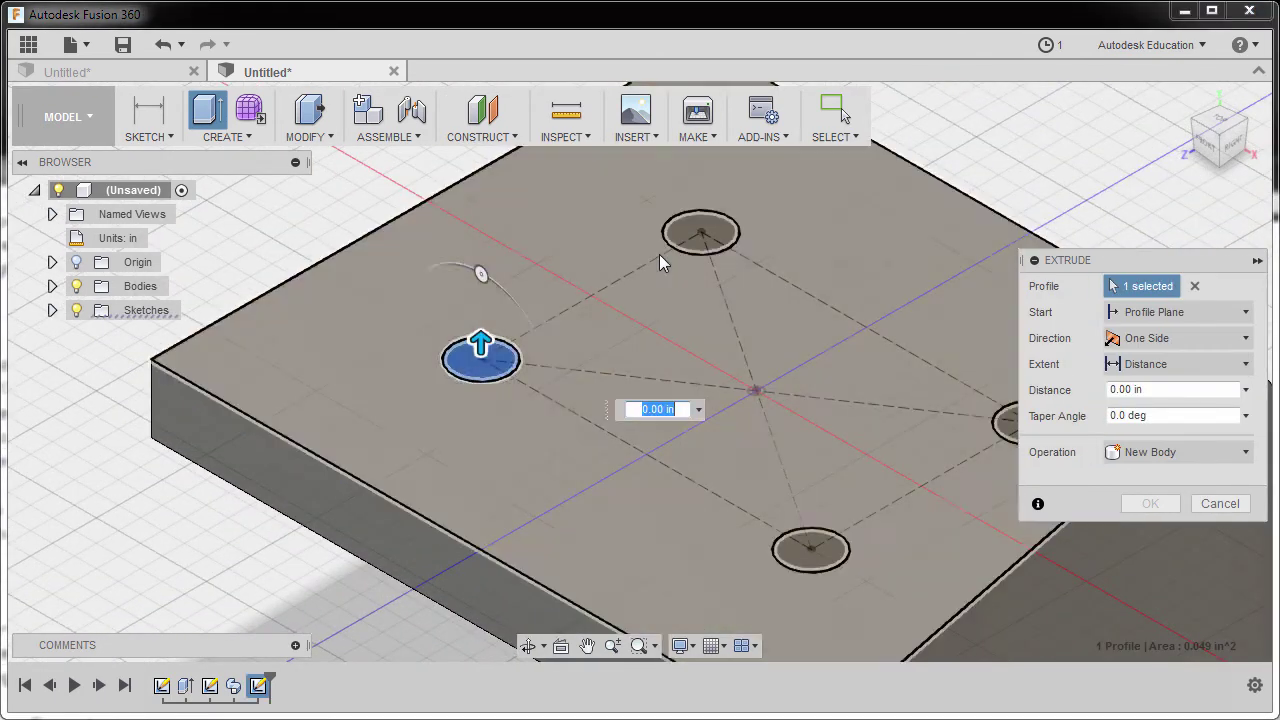
pyautogui.click(700, 232)
pyautogui.moveTo(779, 562); pyautogui.dragTo(616, 482, button='middle')
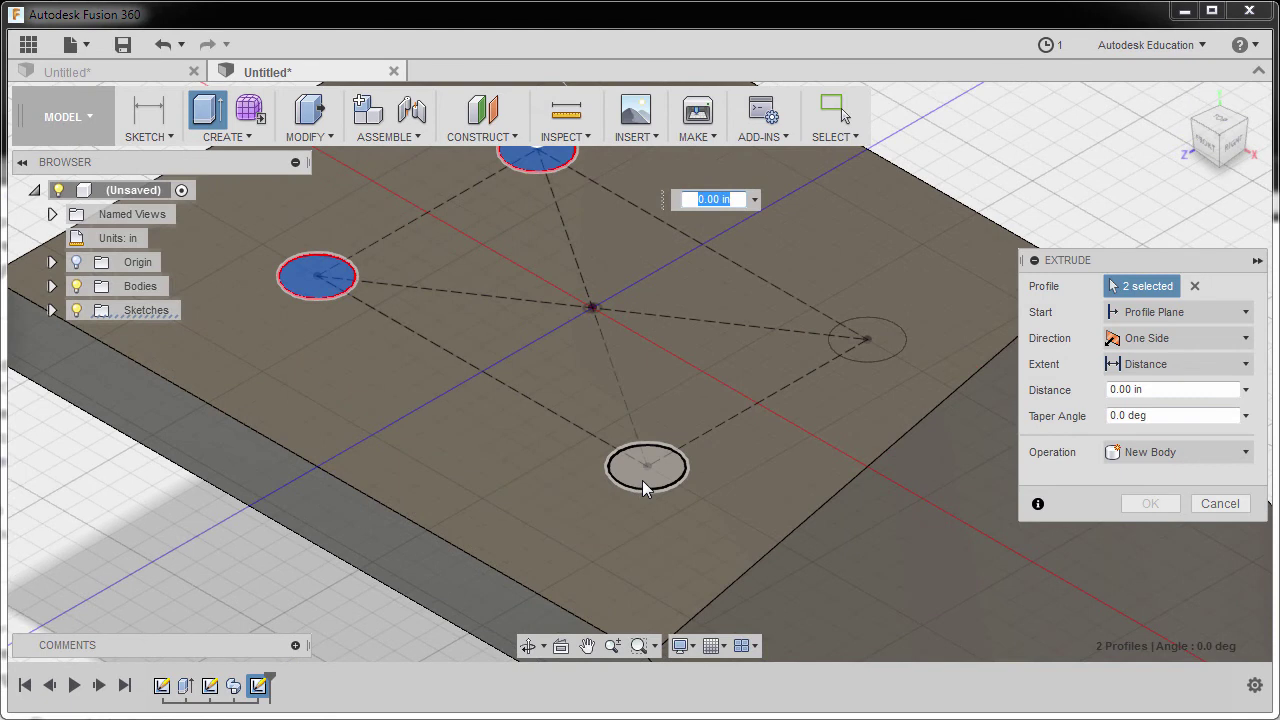
pyautogui.click(642, 480)
pyautogui.click(866, 339)
pyautogui.keyDown('shift'); pyautogui.moveTo(707, 335); pyautogui.dragTo(790, 300, button='middle'); pyautogui.keyUp('shift')
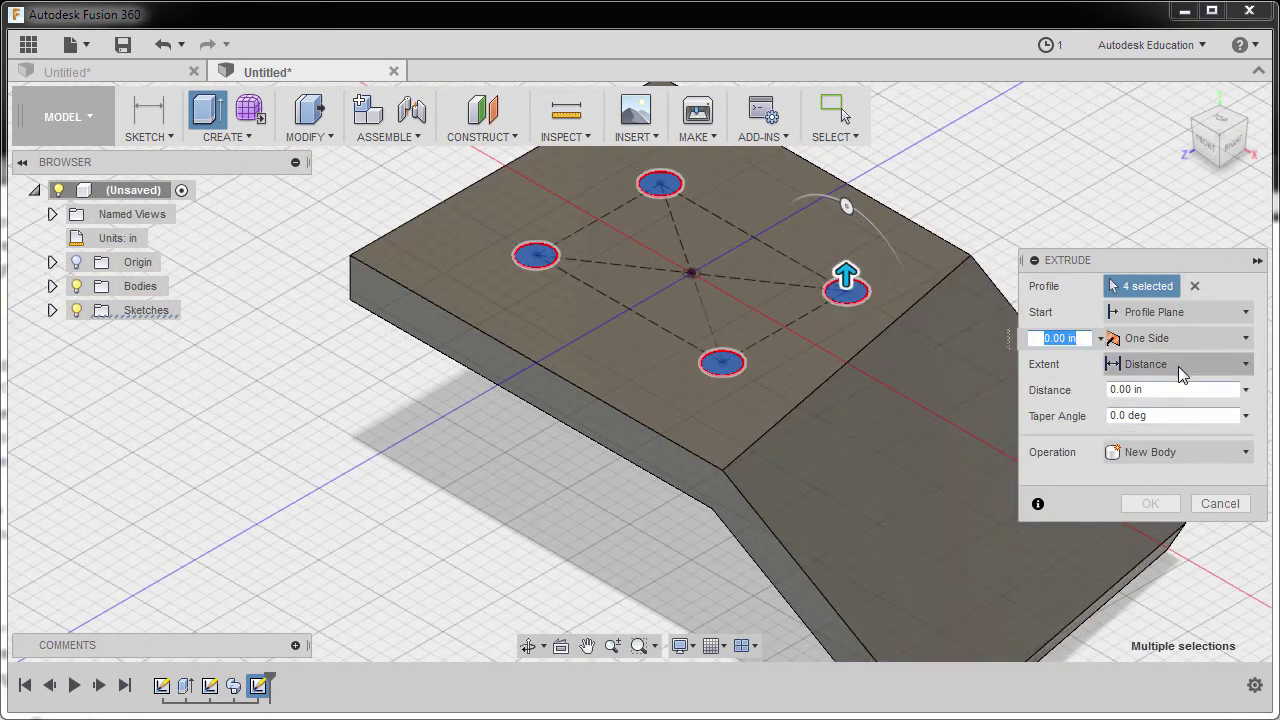
# Cut the four selected circles through the plate using a To Object extent ending at the flat section's underside face.
pyautogui.click(1178, 365)
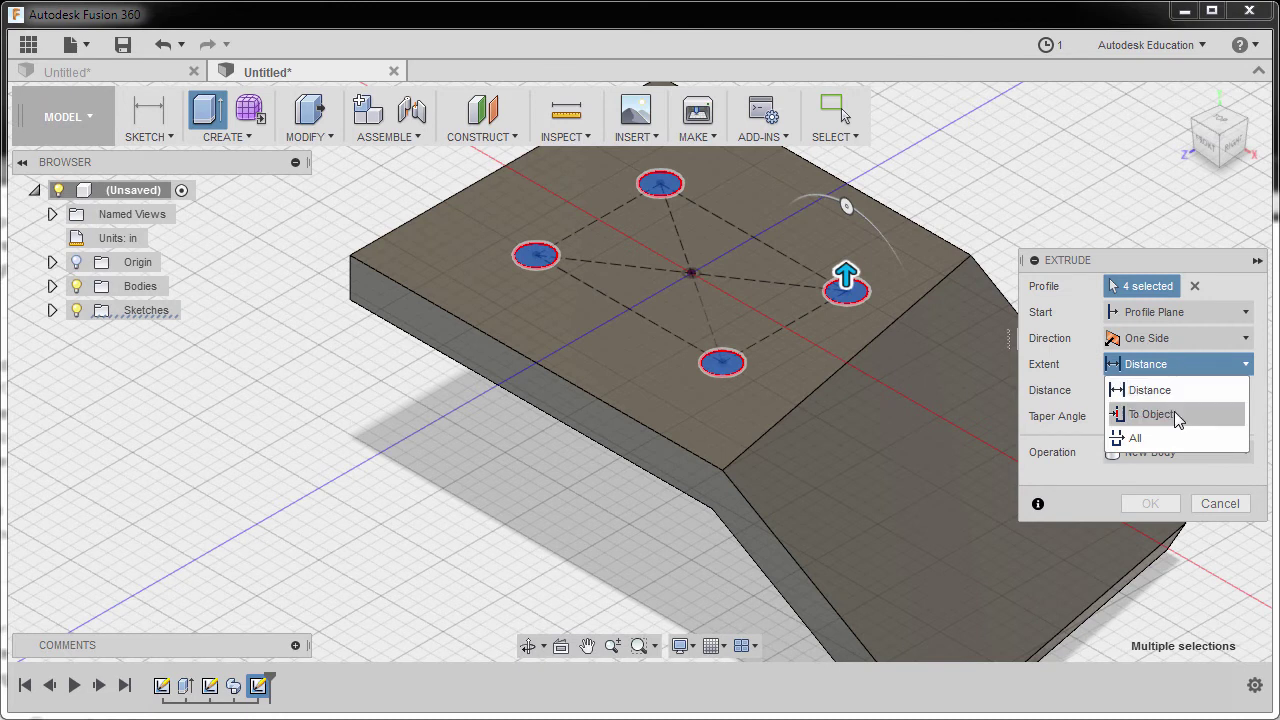
pyautogui.click(1128, 411)
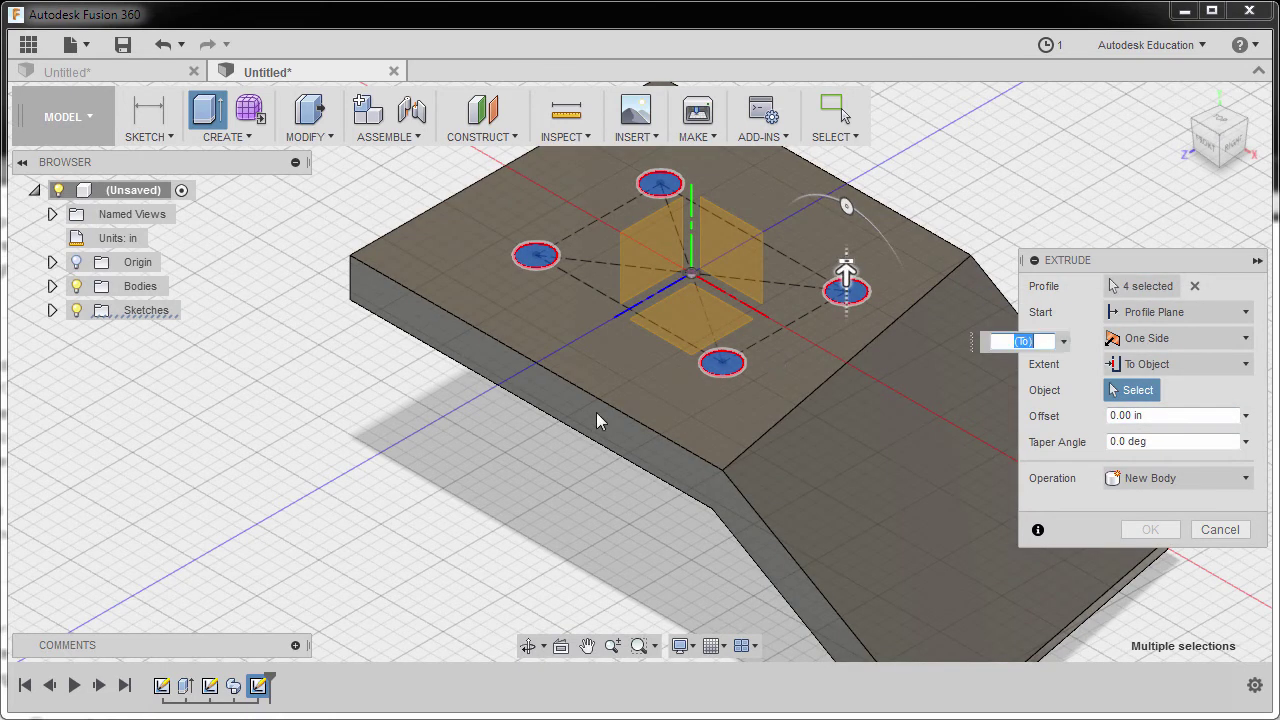
pyautogui.keyDown('shift'); pyautogui.moveTo(596, 412); pyautogui.dragTo(635, 323, button='middle'); pyautogui.keyUp('shift')
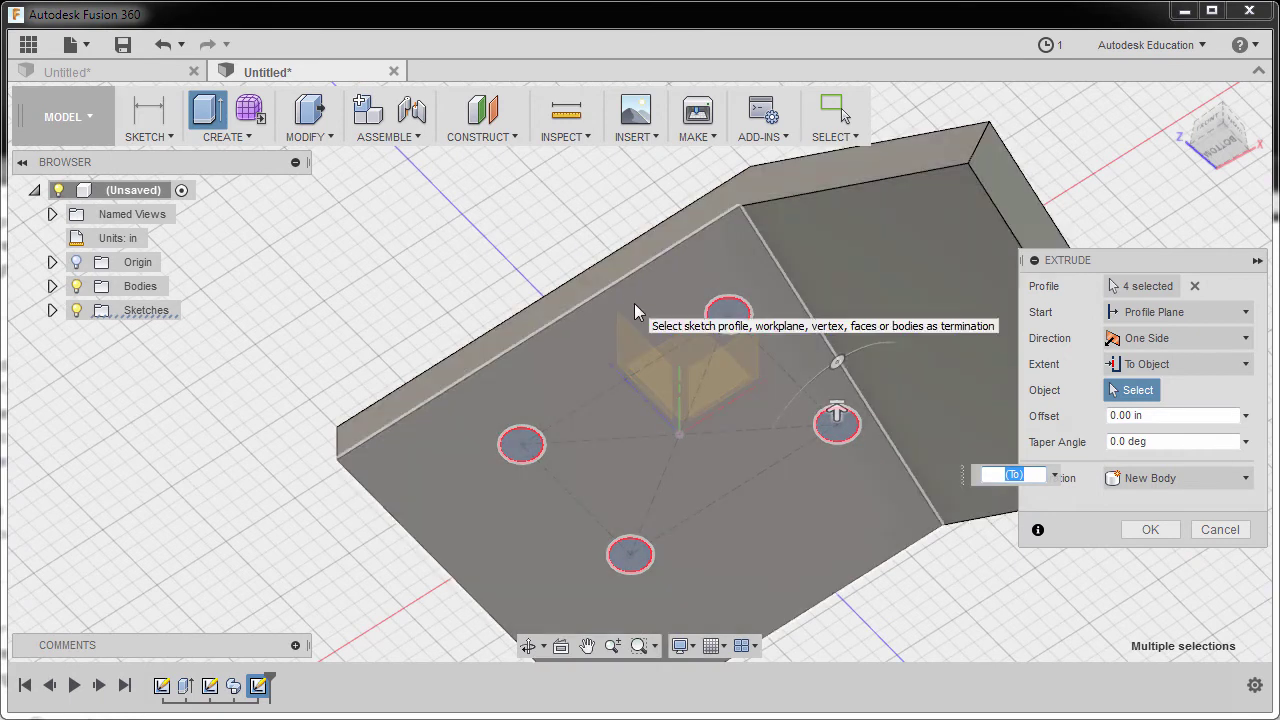
pyautogui.click(586, 377)
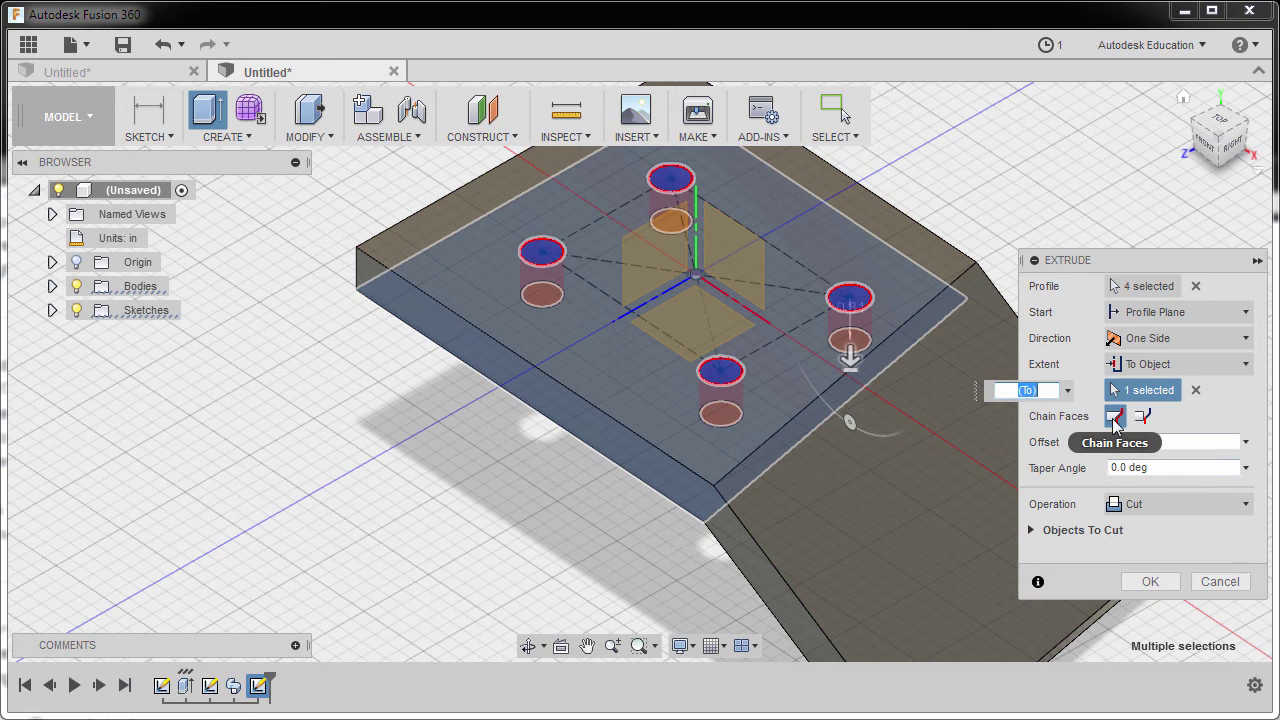
pyautogui.click(1150, 581)
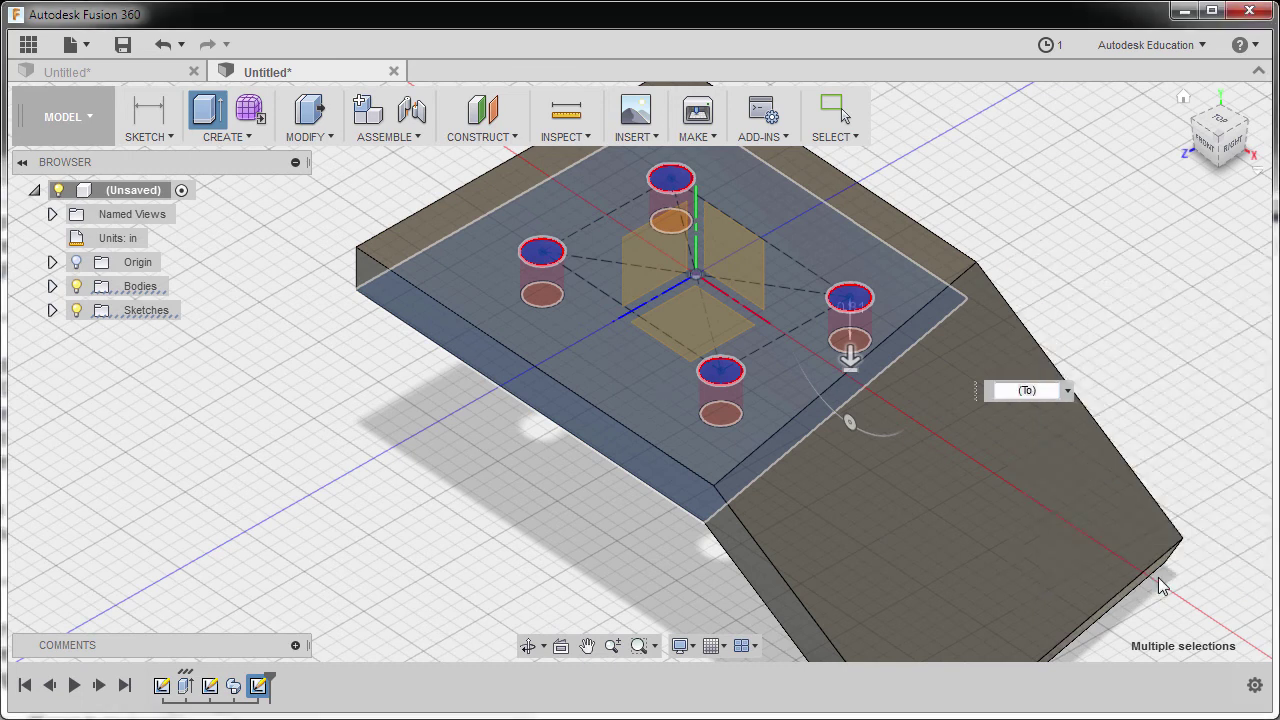
pyautogui.click(1184, 100)
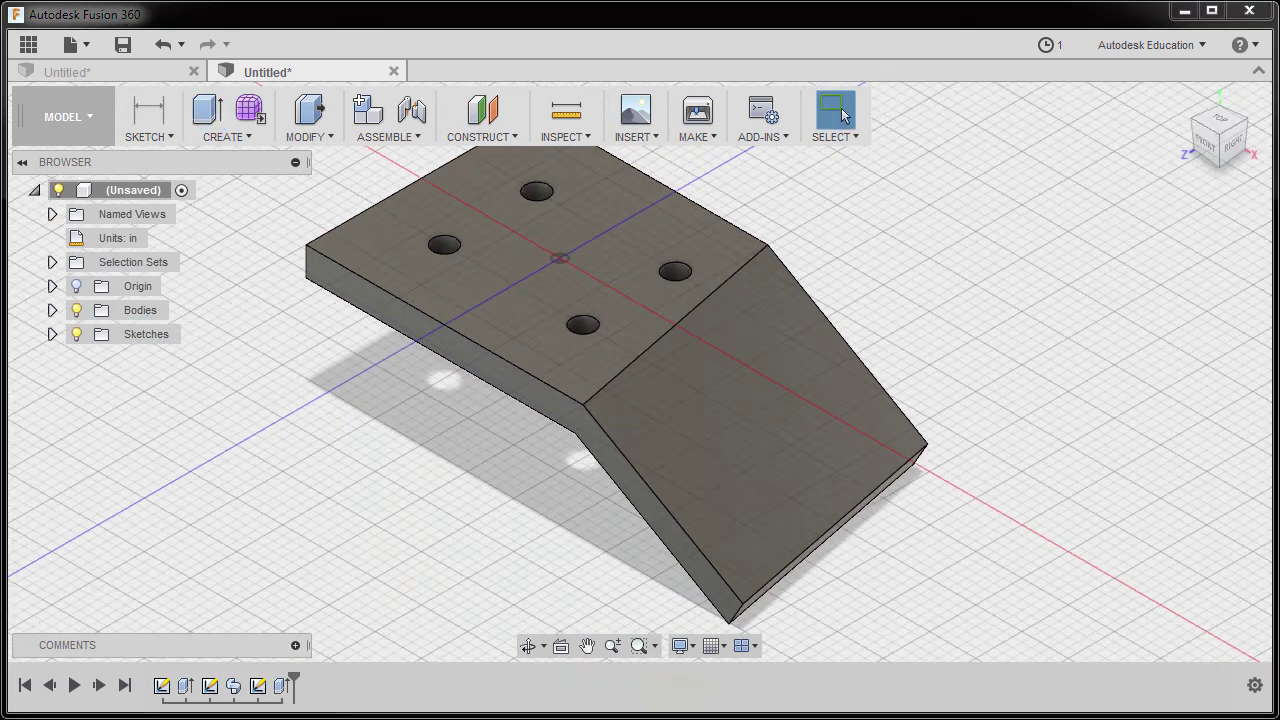
# Check the hole layout and dimensions in the Monthly Challenge drawing in Windows Photo Viewer, and return to Fusion 360.
pyautogui.hotkey('alt', 'Tab')
pyautogui.moveTo(703, 46); pyautogui.dragTo(757, 28)
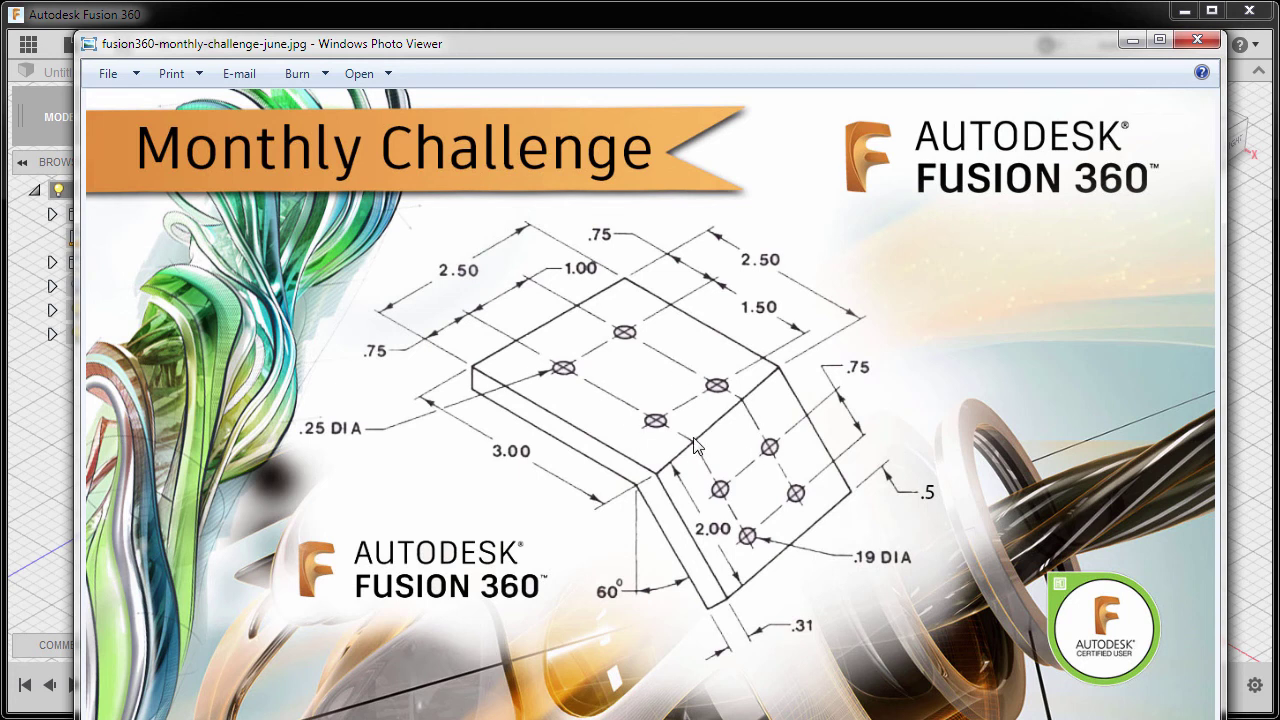
pyautogui.click(1132, 41)
pyautogui.scroll(2, 630, 330)
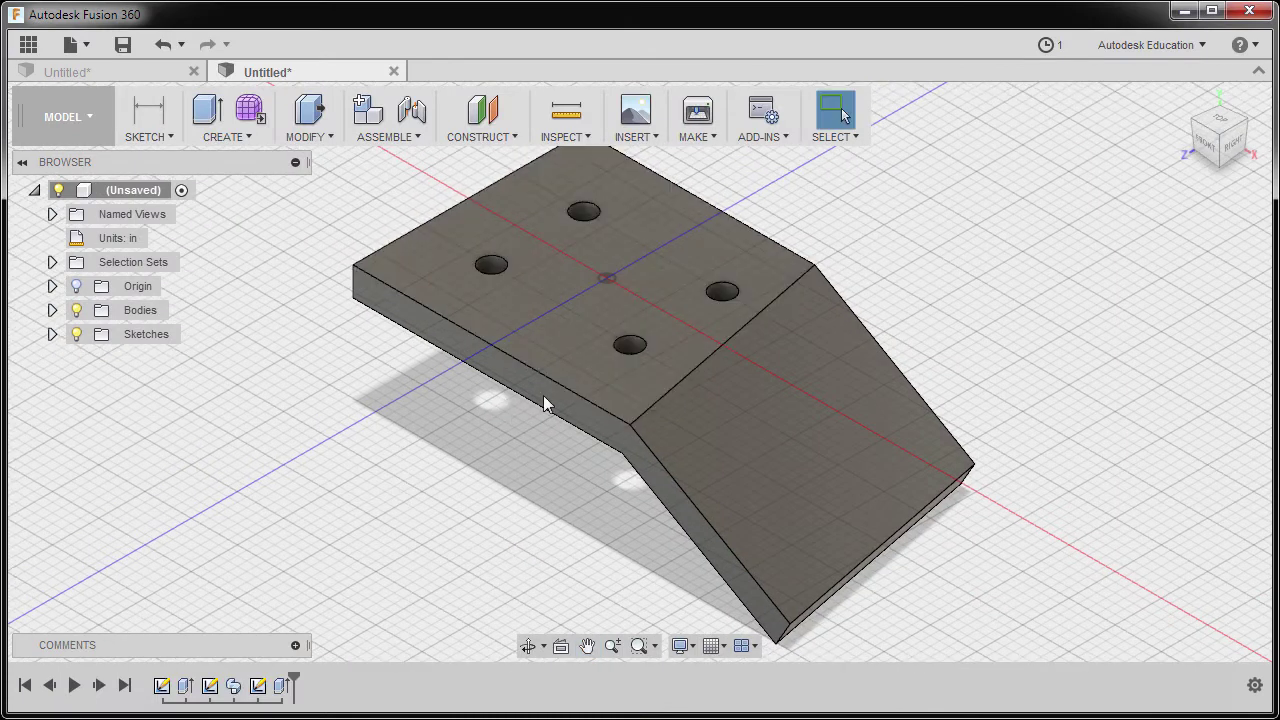
# Reopen the top-face hole layout sketch for editing.
pyautogui.click(268, 688)
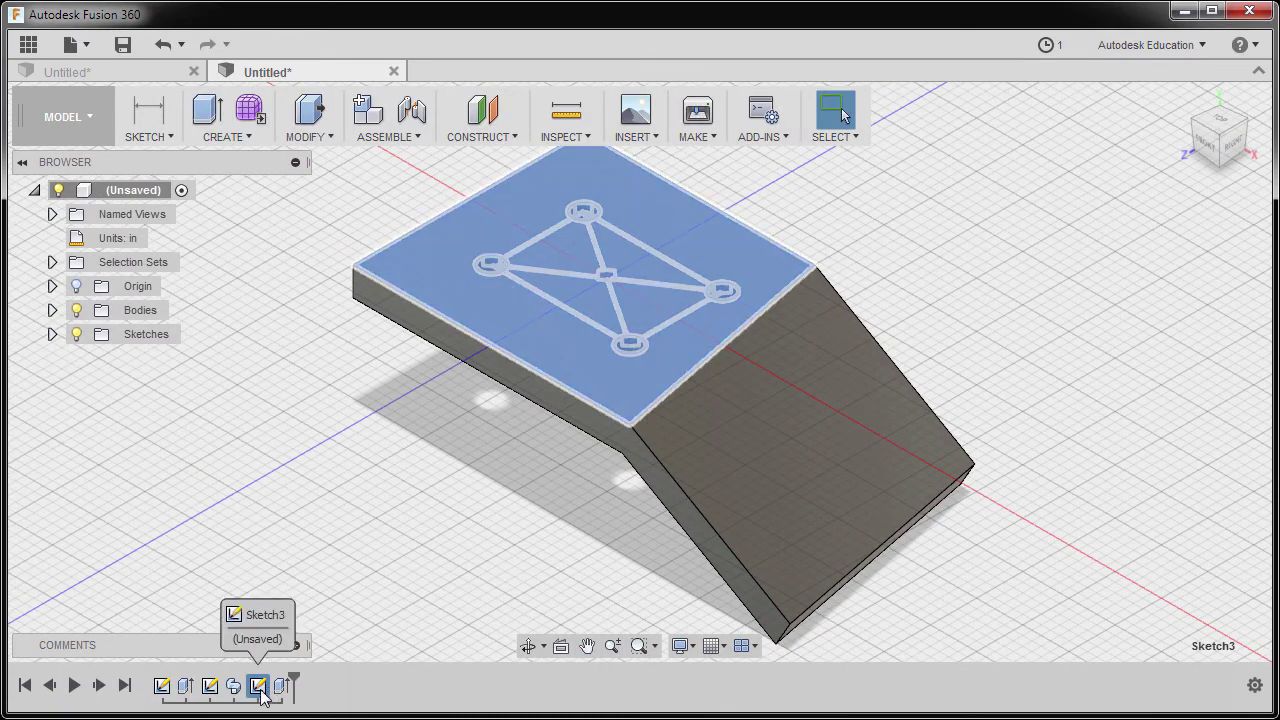
pyautogui.doubleClick(258, 686)
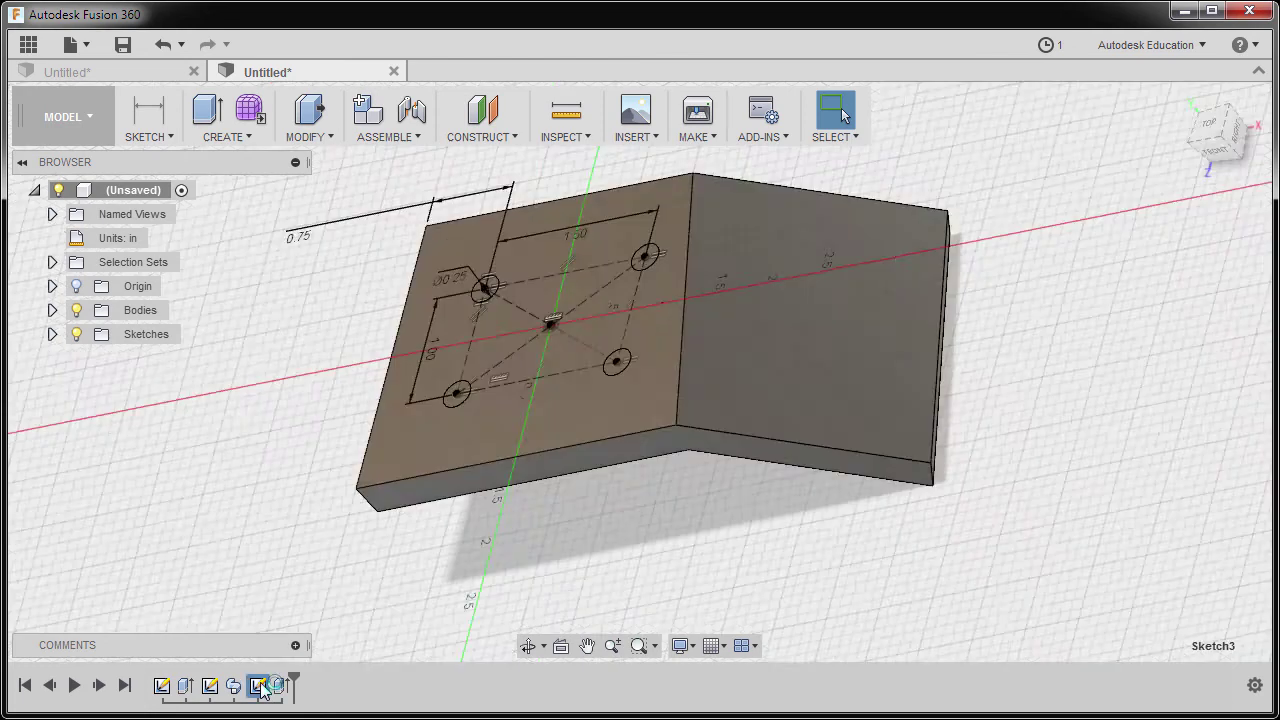
pyautogui.scroll(5, 676, 312)
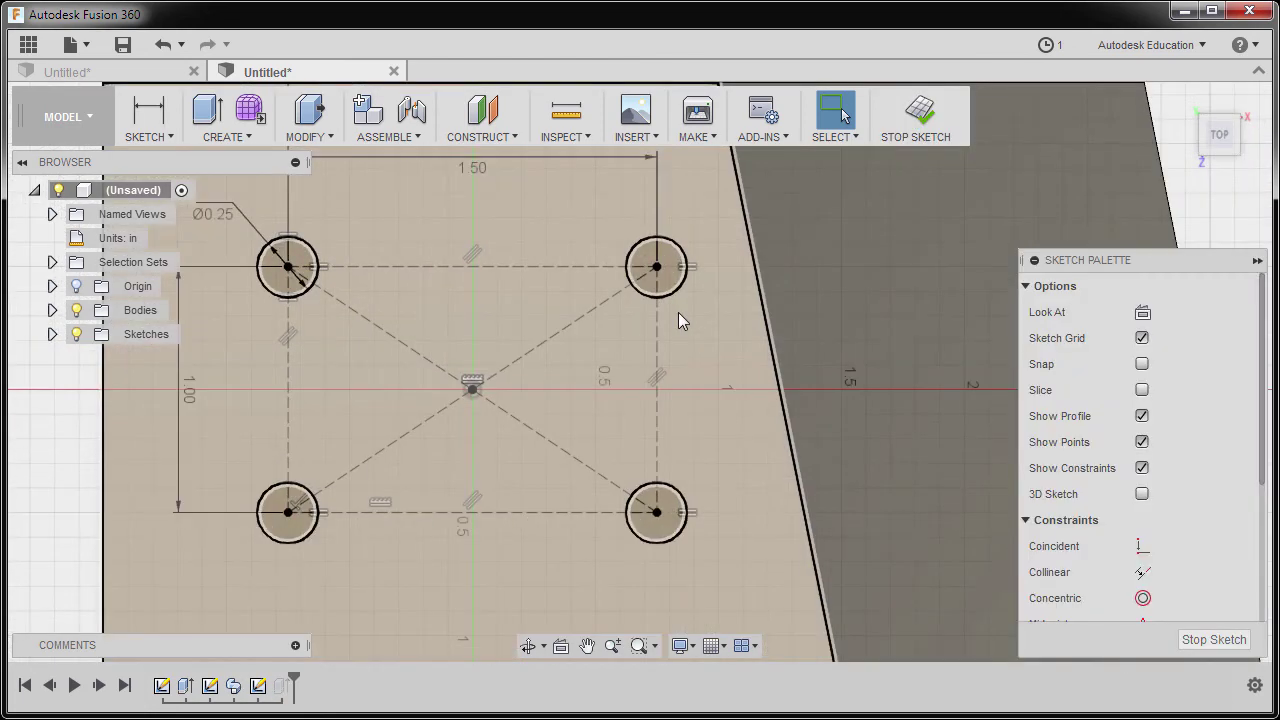
# Draw a horizontal line from the upper hole centre nearest the bend straight across to the bend edge.
pyautogui.press('c')
pyautogui.scroll(4, 678, 312)
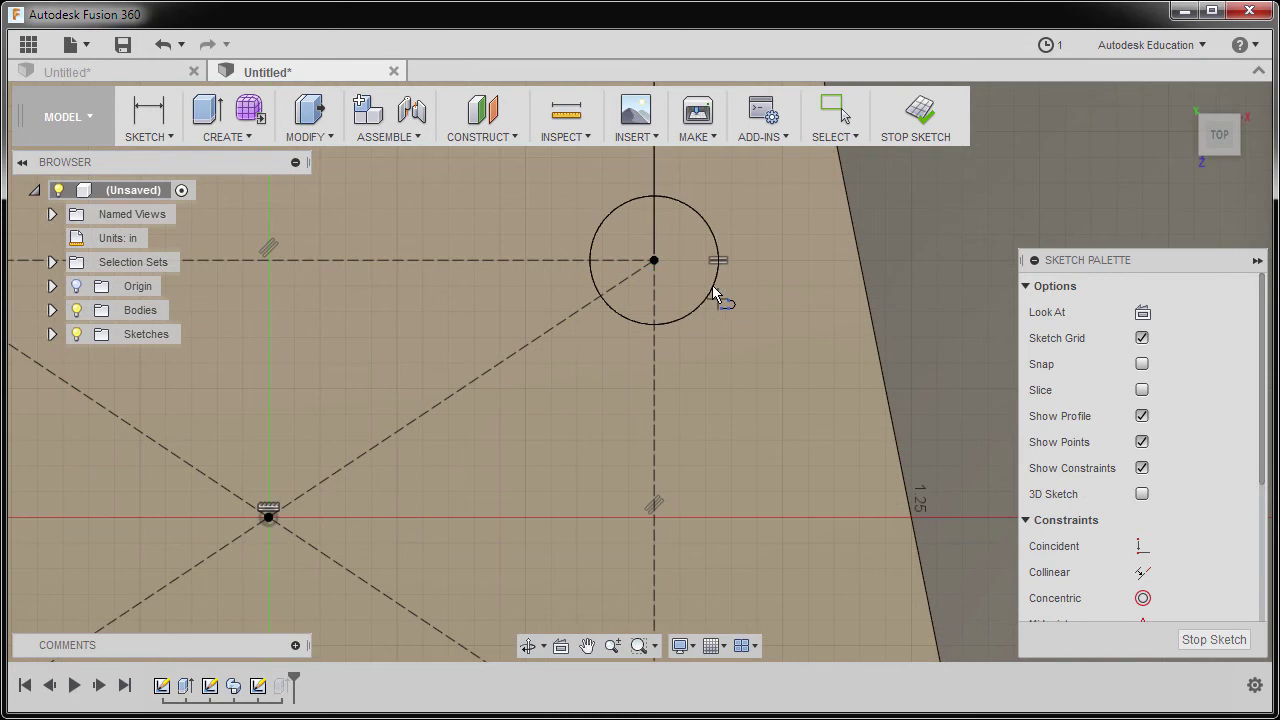
pyautogui.moveTo(712, 288); pyautogui.dragTo(668, 318, button='middle')
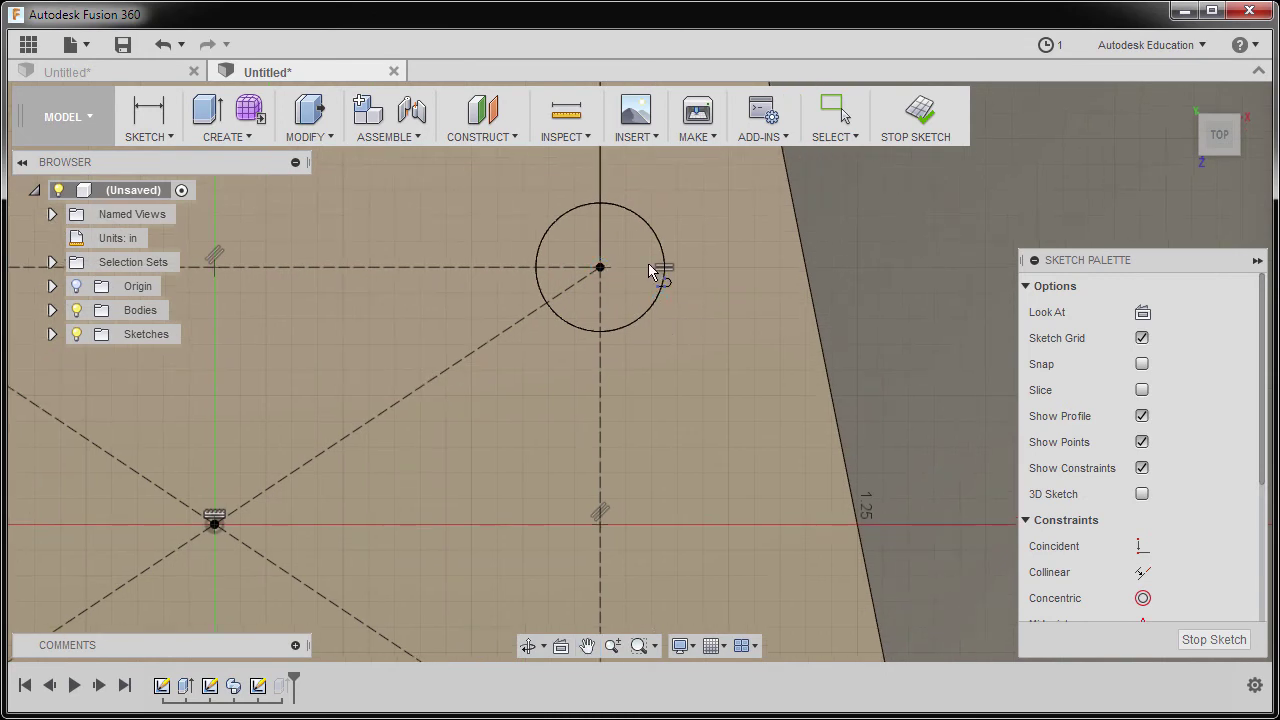
pyautogui.click(600, 267)
pyautogui.click(808, 267)
pyautogui.scroll(-2, 808, 277)
pyautogui.moveTo(808, 277)
pyautogui.mouseDown(button='middle')
pyautogui.moveTo(753, 230)
pyautogui.moveTo(730, 142)
pyautogui.mouseUp(button='middle')
pyautogui.scroll(-1, 730, 142)
pyautogui.press('Escape')
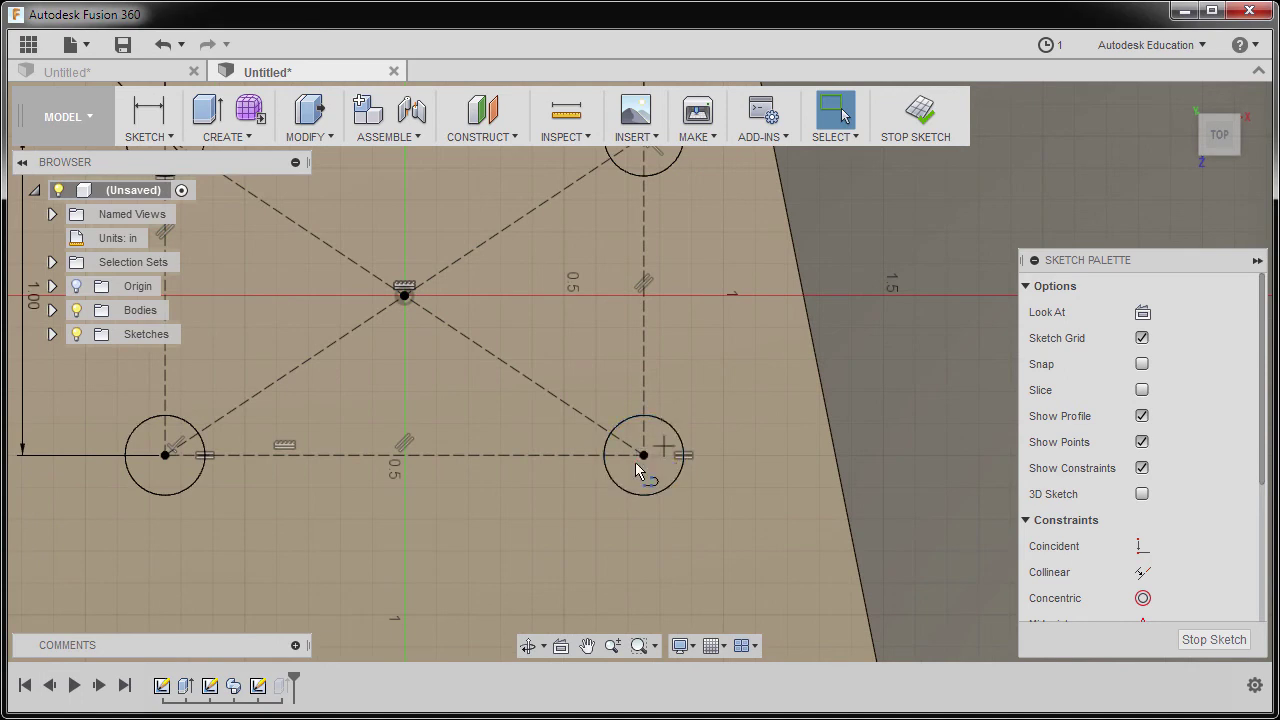
# Draw a horizontal line about 0.6 in long from the lower hole centre nearest the bend to the bend edge.
pyautogui.click(643, 455)
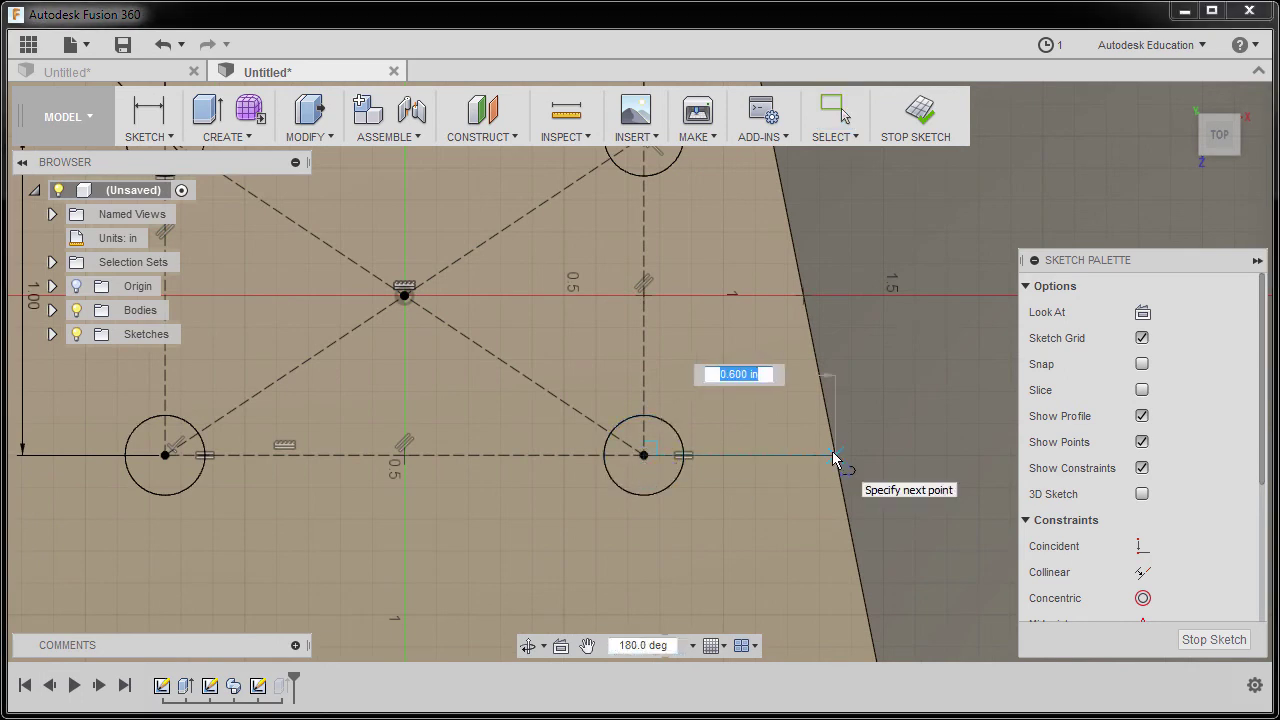
pyautogui.click(834, 456)
pyautogui.press('Escape')
pyautogui.scroll(-1, 738, 403)
pyautogui.scroll(-1, 738, 403)
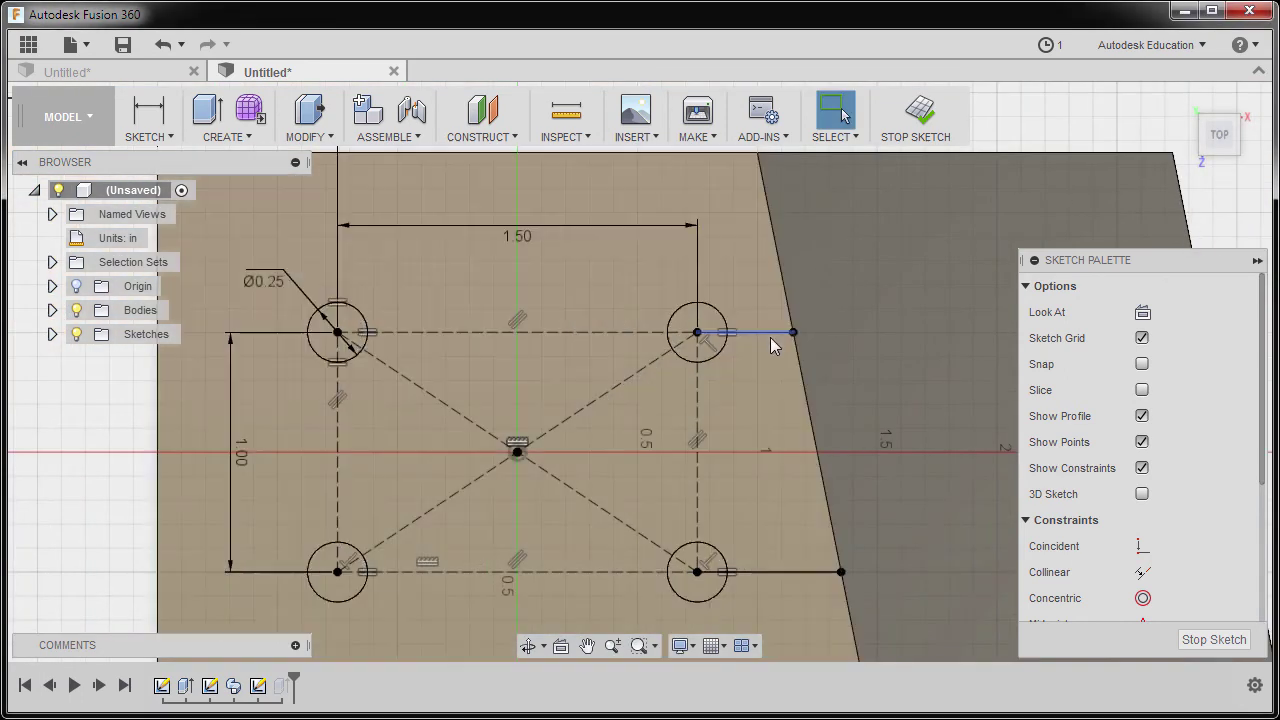
# Convert both lines running to the bend edge into construction lines and finish the sketch.
pyautogui.click(770, 343)
pyautogui.scroll(-1, 745, 375)
pyautogui.click(747, 506)
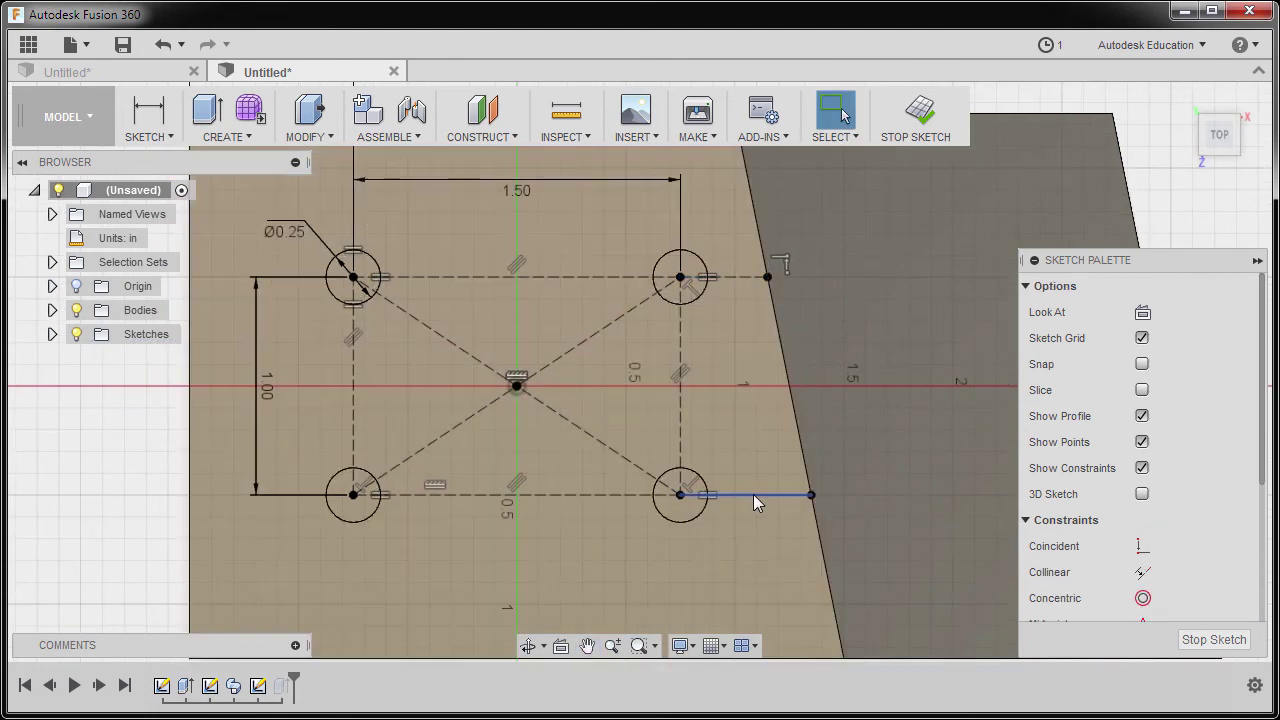
pyautogui.scroll(-3, 654, 369)
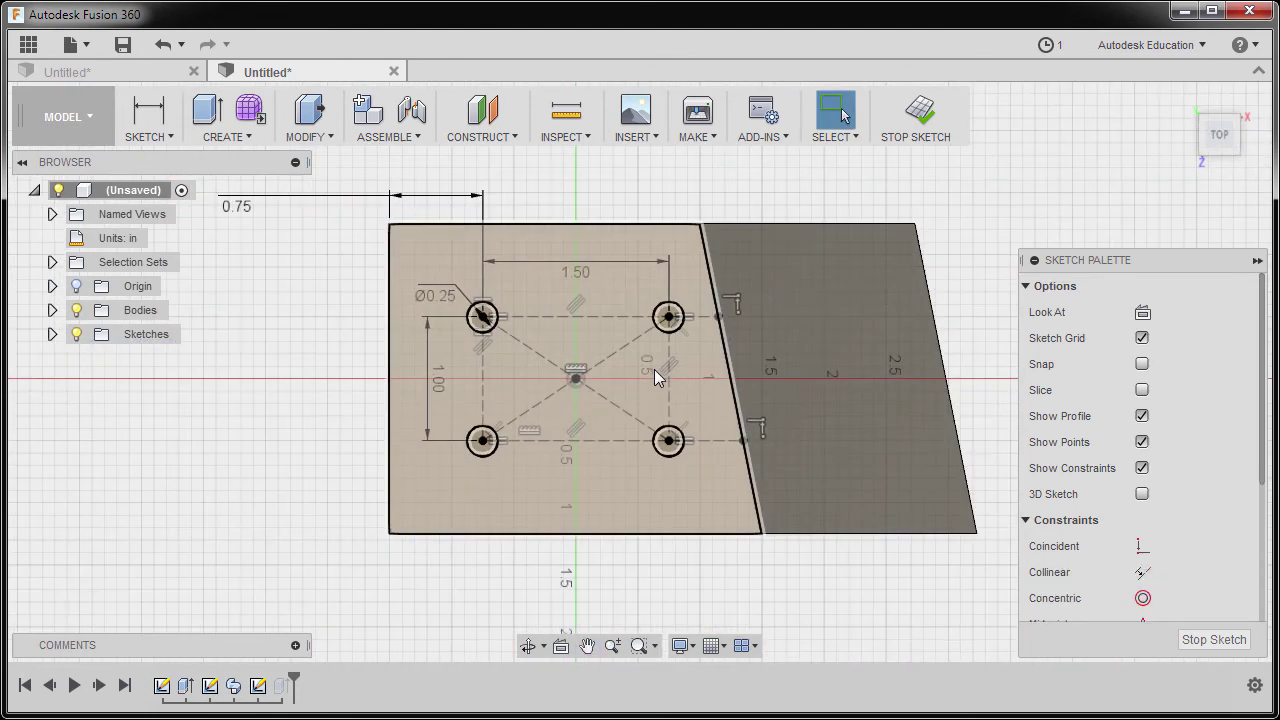
pyautogui.moveTo(654, 369)
pyautogui.keyDown('shift'); pyautogui.mouseDown(button='middle')
pyautogui.moveTo(593, 270)
pyautogui.moveTo(903, 163)
pyautogui.mouseUp(button='middle'); pyautogui.keyUp('shift')
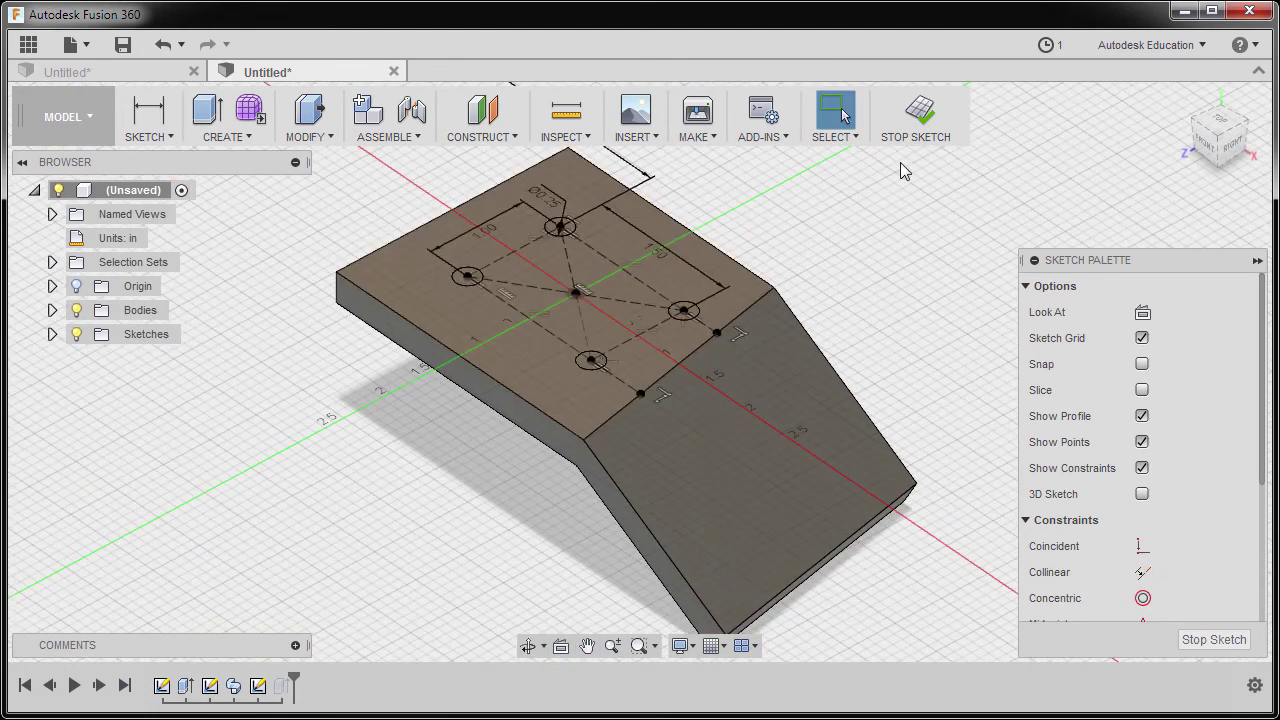
pyautogui.click(920, 112)
pyautogui.moveTo(905, 287); pyautogui.dragTo(936, 286, button='middle')
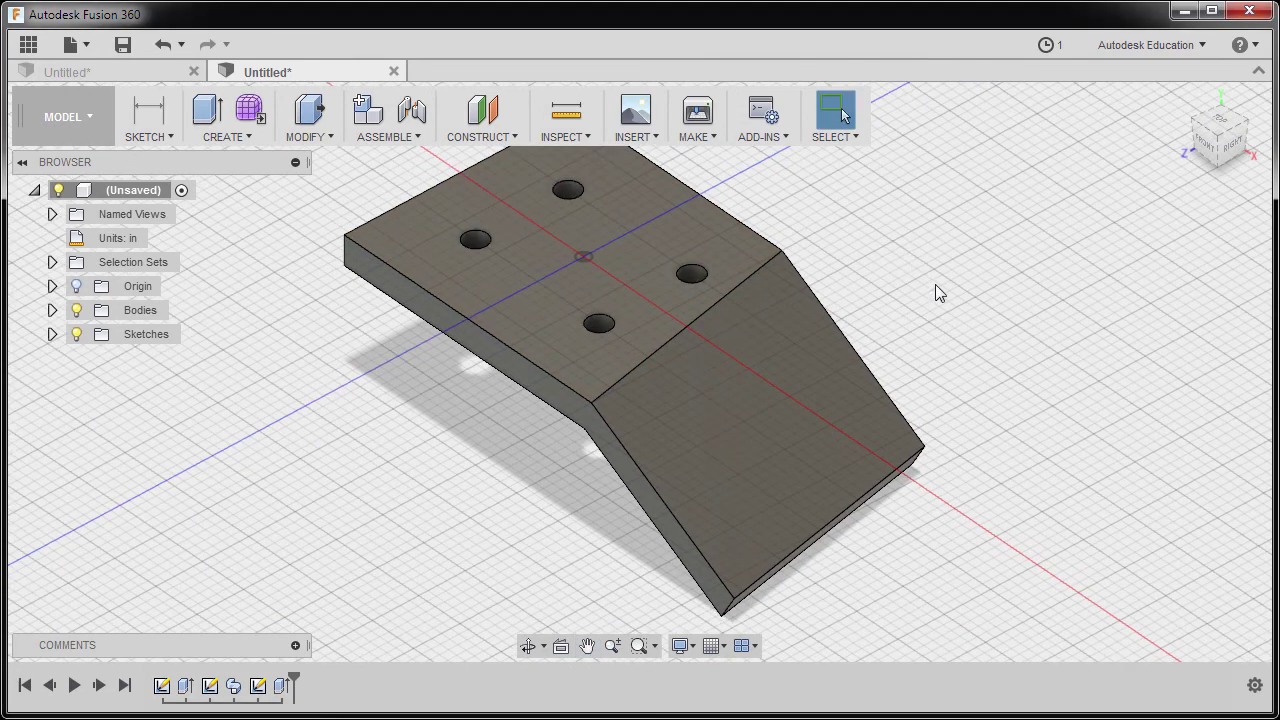
# Create a new sketch on the plate's angled face.
pyautogui.click(779, 393)
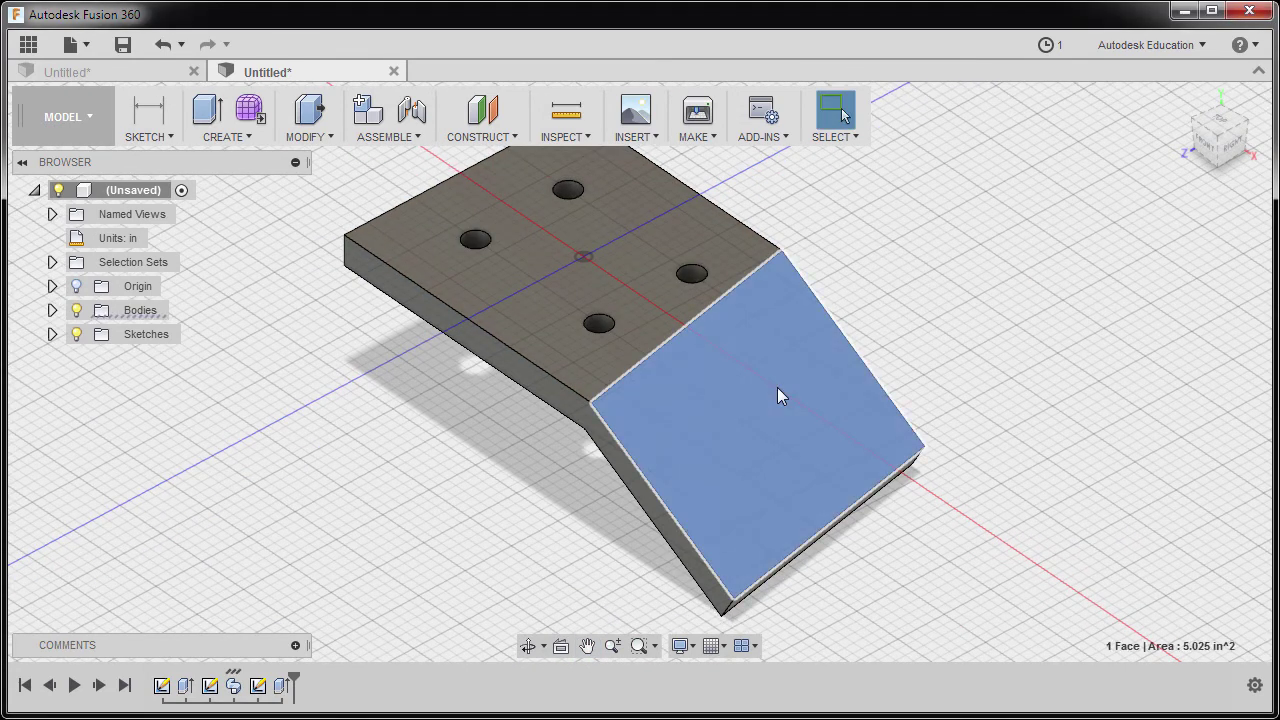
pyautogui.rightClick(778, 389)
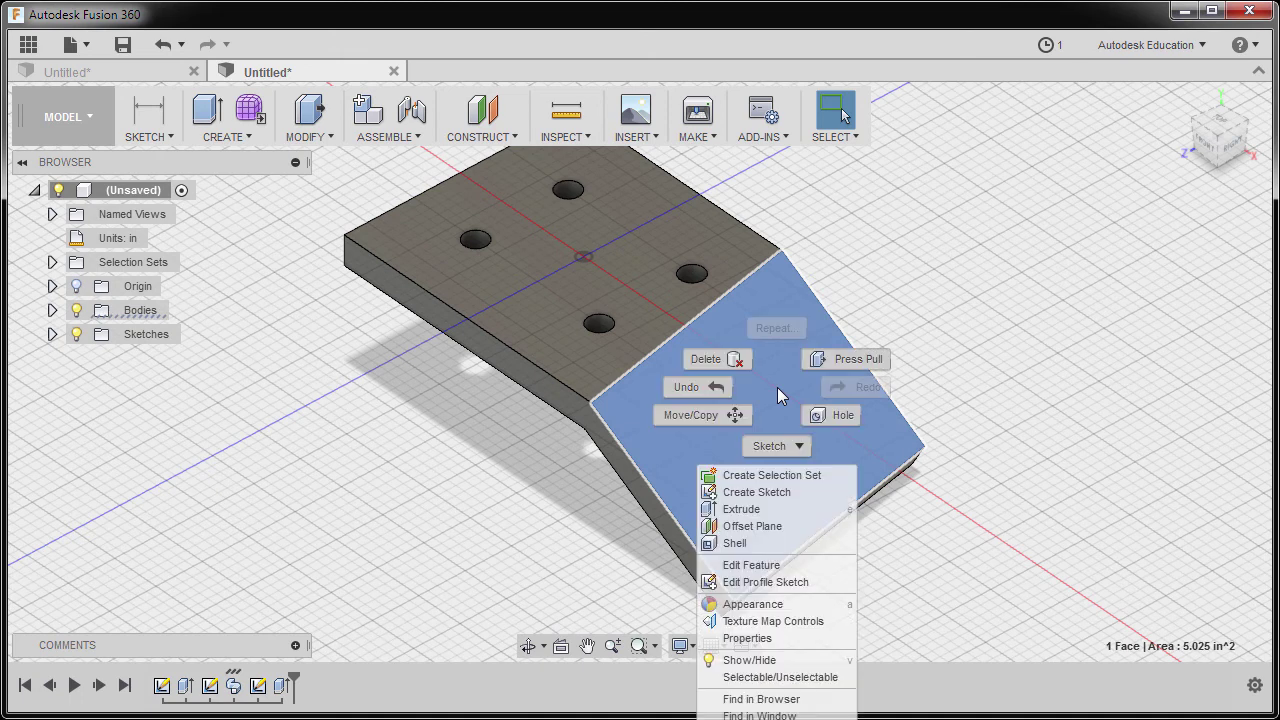
pyautogui.click(755, 493)
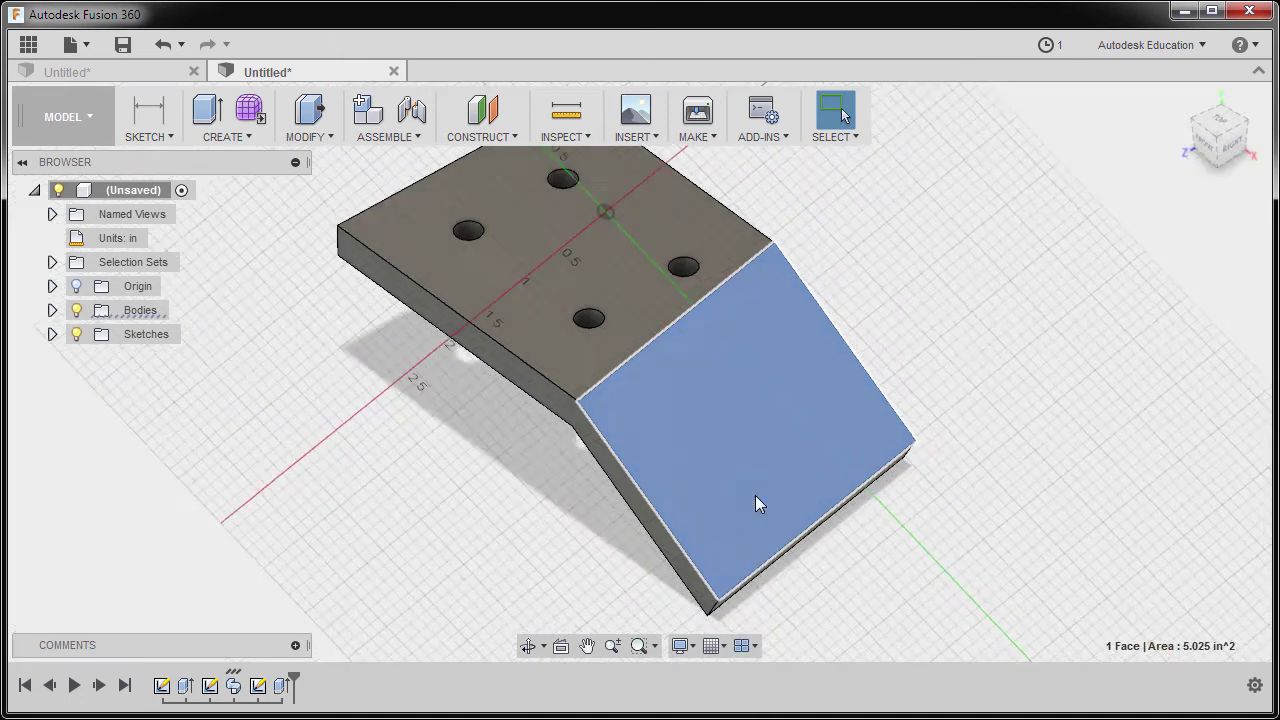
# Make the top-face hole layout sketch (Sketch3) visible as a reference for the angled-face sketch.
pyautogui.click(259, 694)
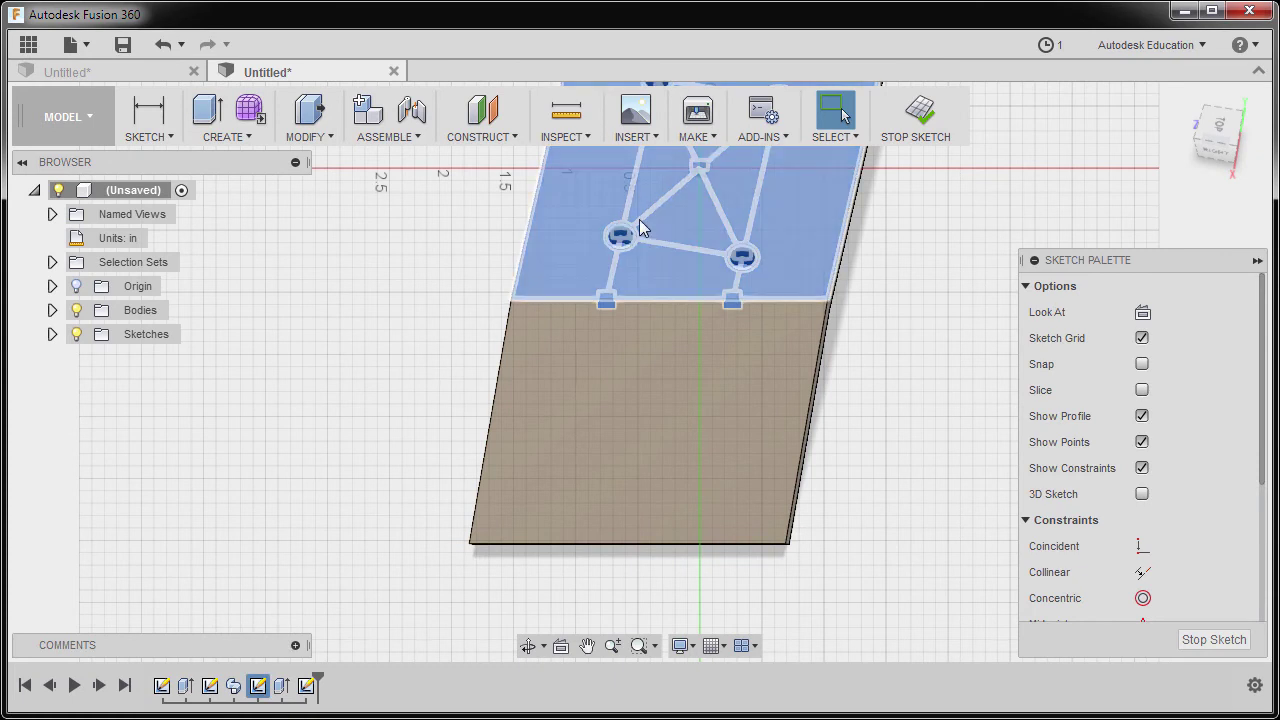
pyautogui.click(213, 452)
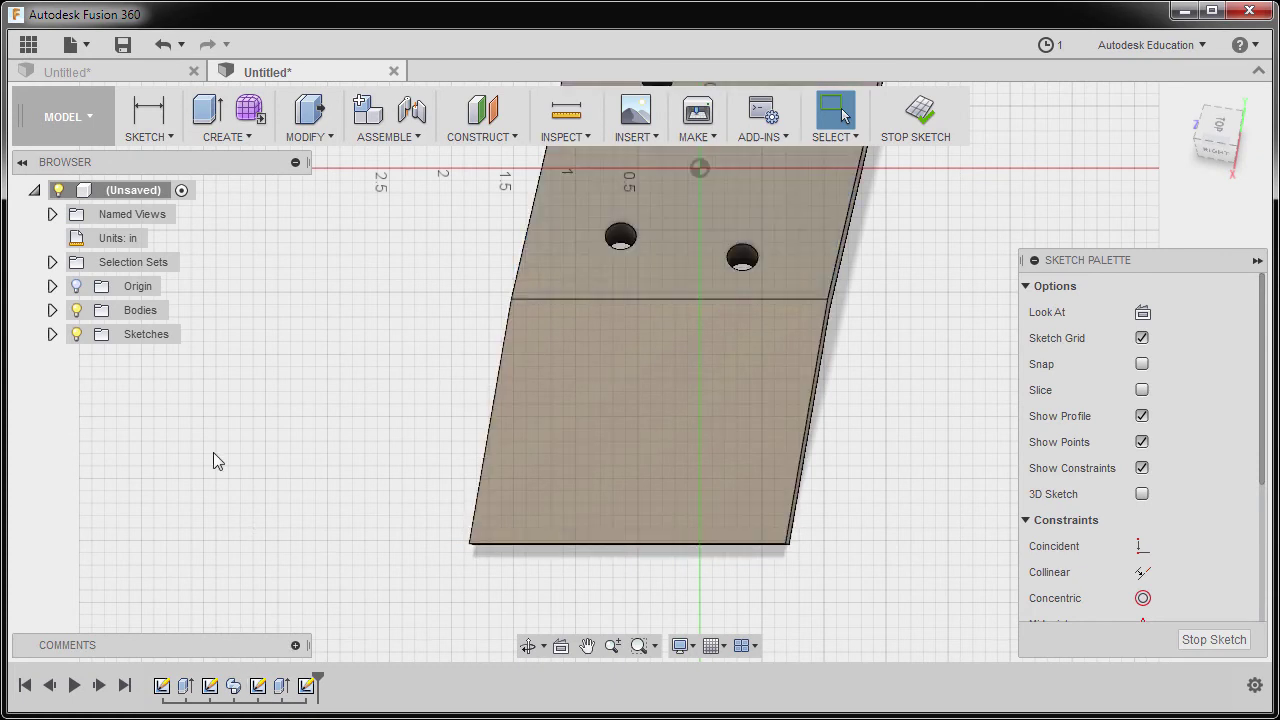
pyautogui.click(52, 335)
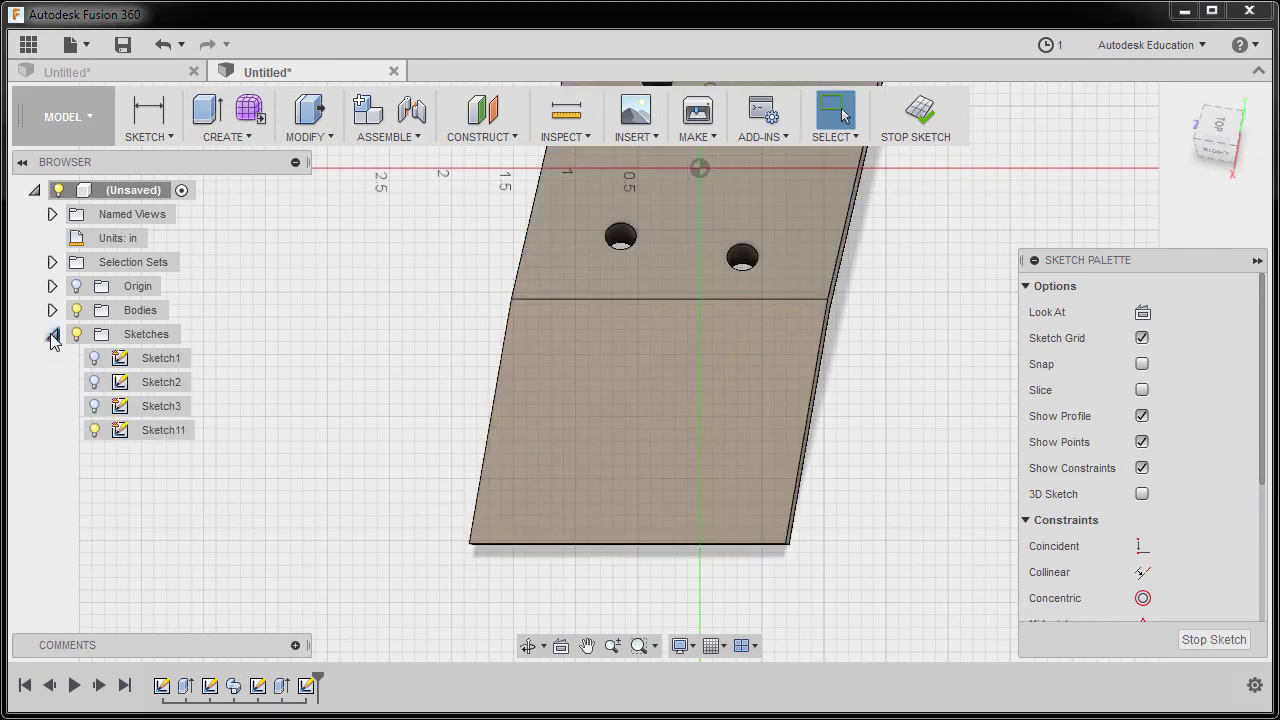
pyautogui.click(94, 406)
pyautogui.moveTo(760, 385); pyautogui.dragTo(721, 405, button='middle')
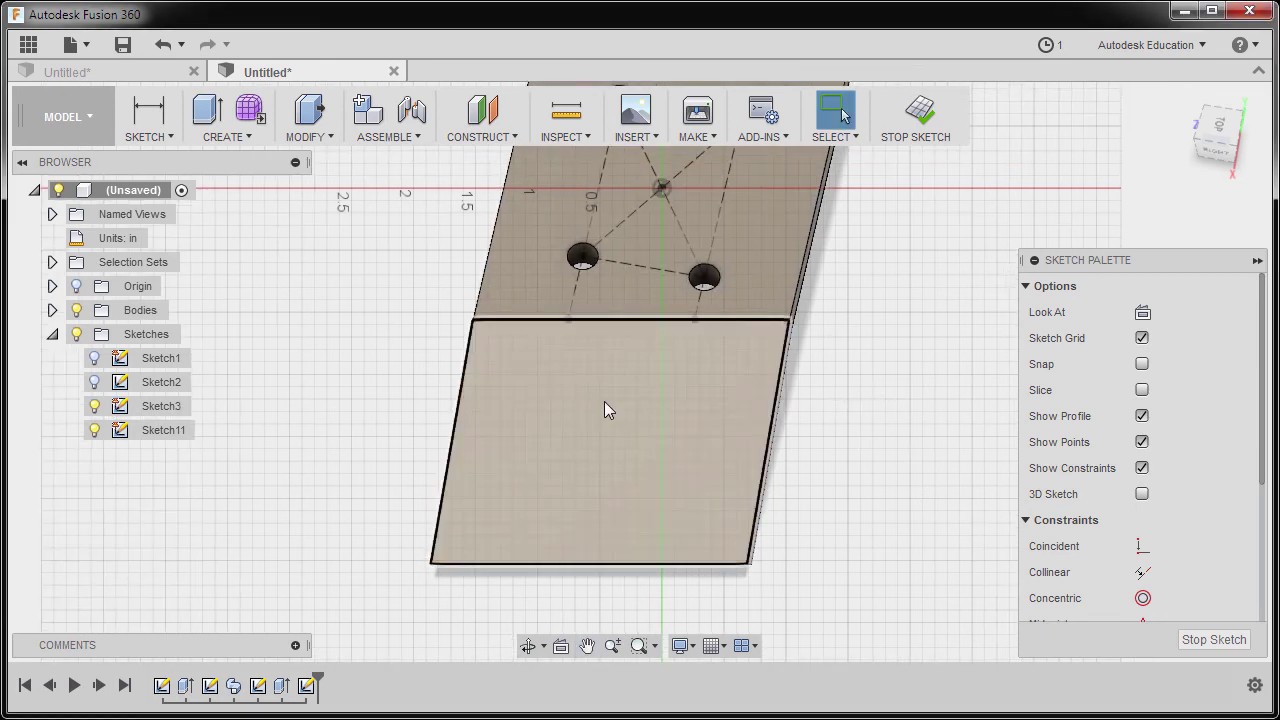
# Draw a line down the angled face from the bend edge to the face's lower edge, just outside the nearer projected hole point.
pyautogui.press('l')
pyautogui.moveTo(600, 400)
pyautogui.keyDown('shift'); pyautogui.mouseDown(button='middle')
pyautogui.moveTo(575, 357)
pyautogui.moveTo(632, 320)
pyautogui.moveTo(580, 297)
pyautogui.mouseUp(button='middle'); pyautogui.keyUp('shift')
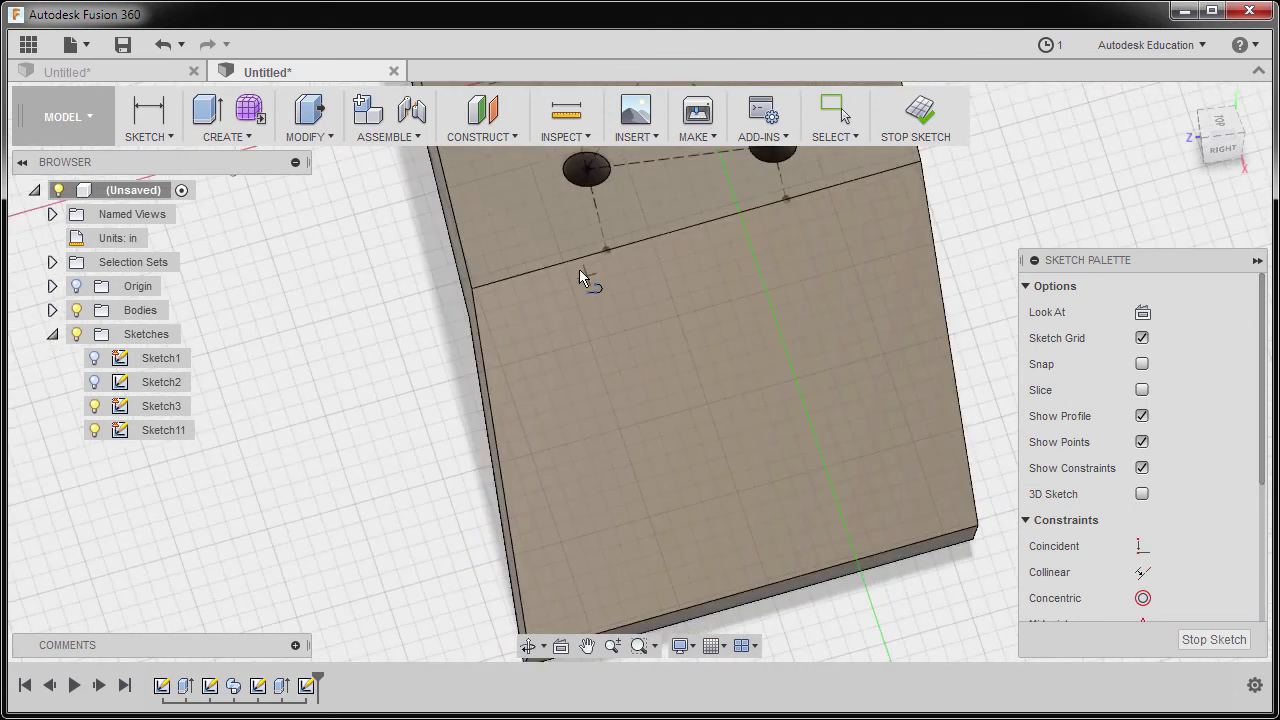
pyautogui.click(575, 263)
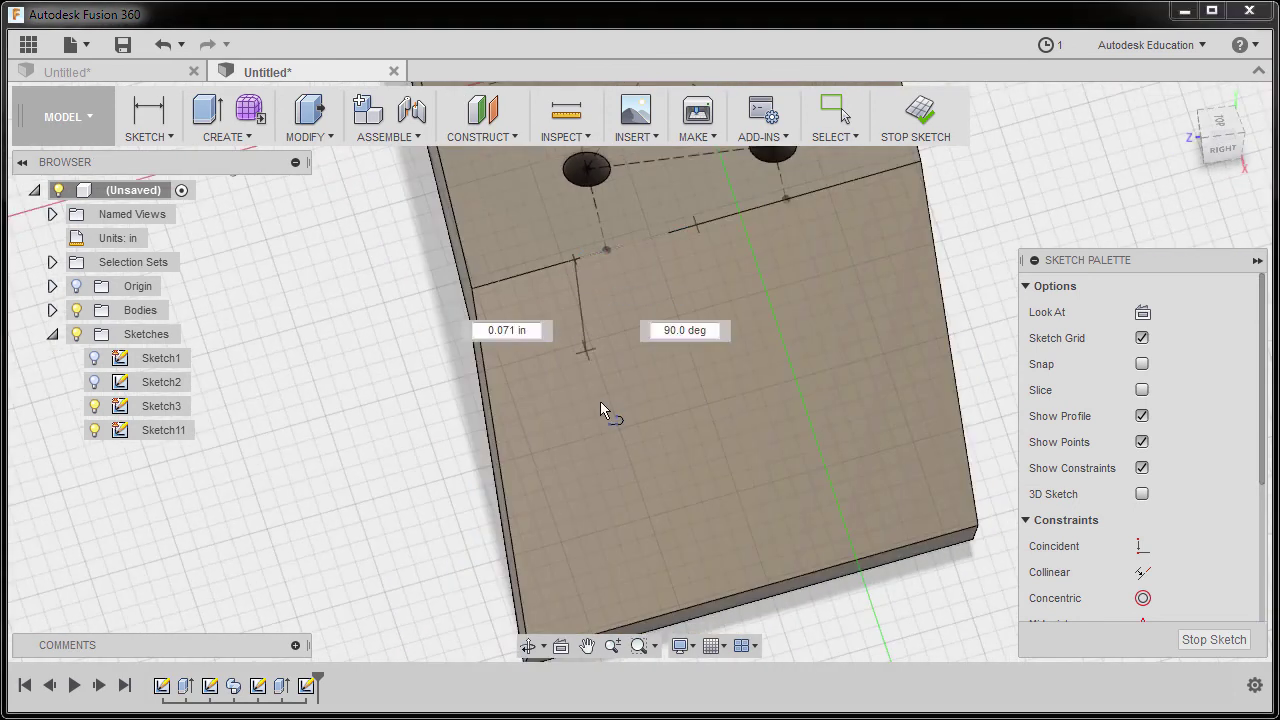
pyautogui.moveTo(600, 401); pyautogui.dragTo(605, 348, button='middle')
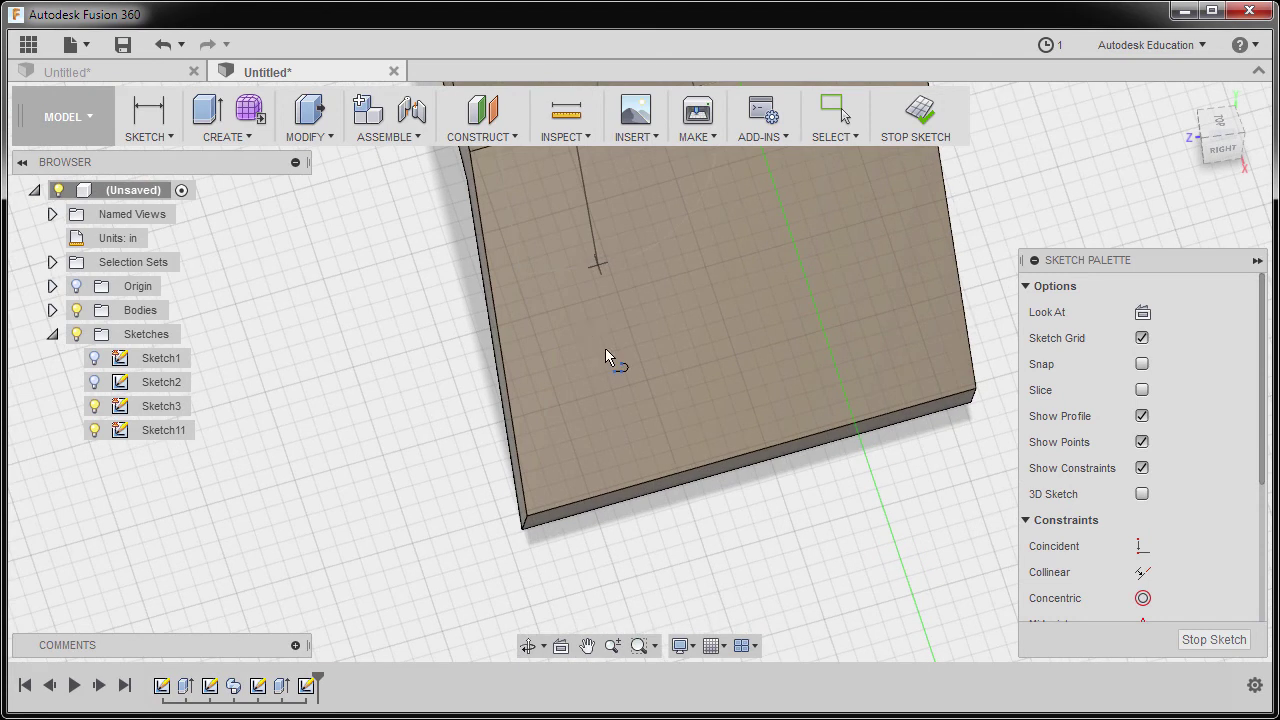
pyautogui.click(624, 494)
pyautogui.keyDown('shift'); pyautogui.moveTo(624, 494); pyautogui.dragTo(699, 323, button='middle'); pyautogui.keyUp('shift')
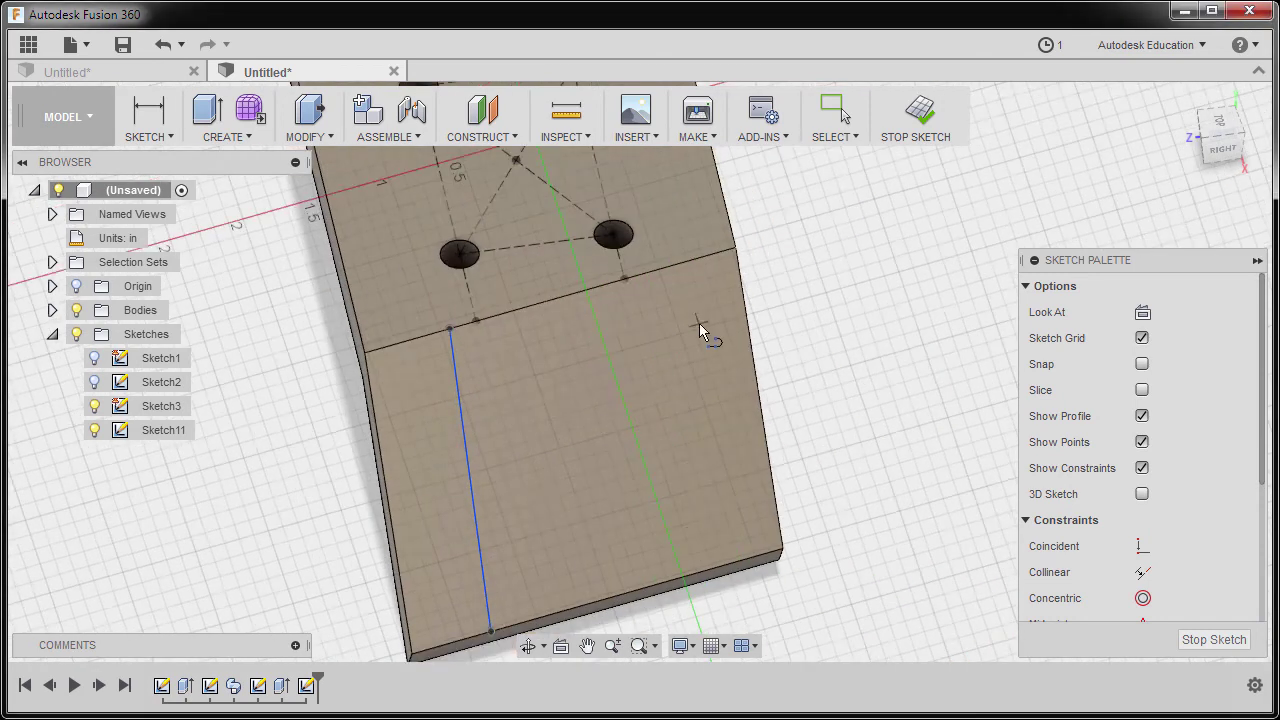
# Draw a second line parallel to the first across the angled face, from the bend edge to the lower edge near the opposite side.
pyautogui.click(665, 265)
pyautogui.scroll(4, 714, 443)
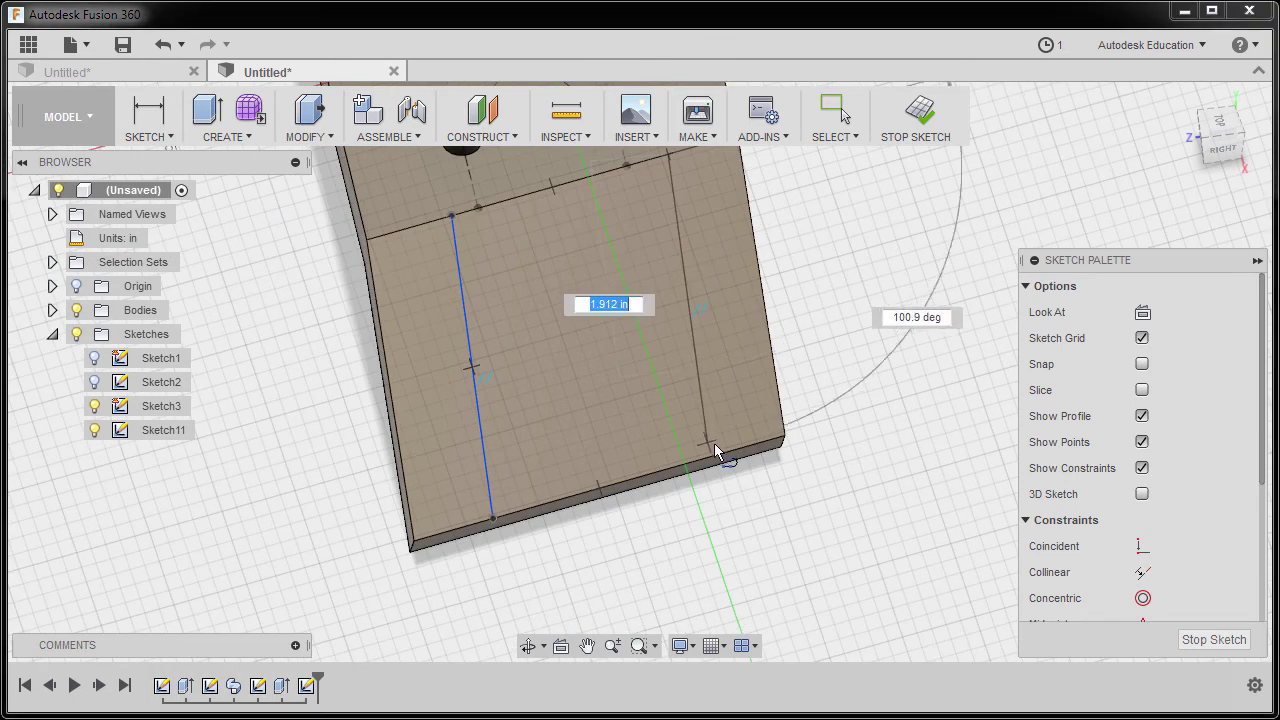
pyautogui.click(708, 452)
pyautogui.scroll(-3, 708, 452)
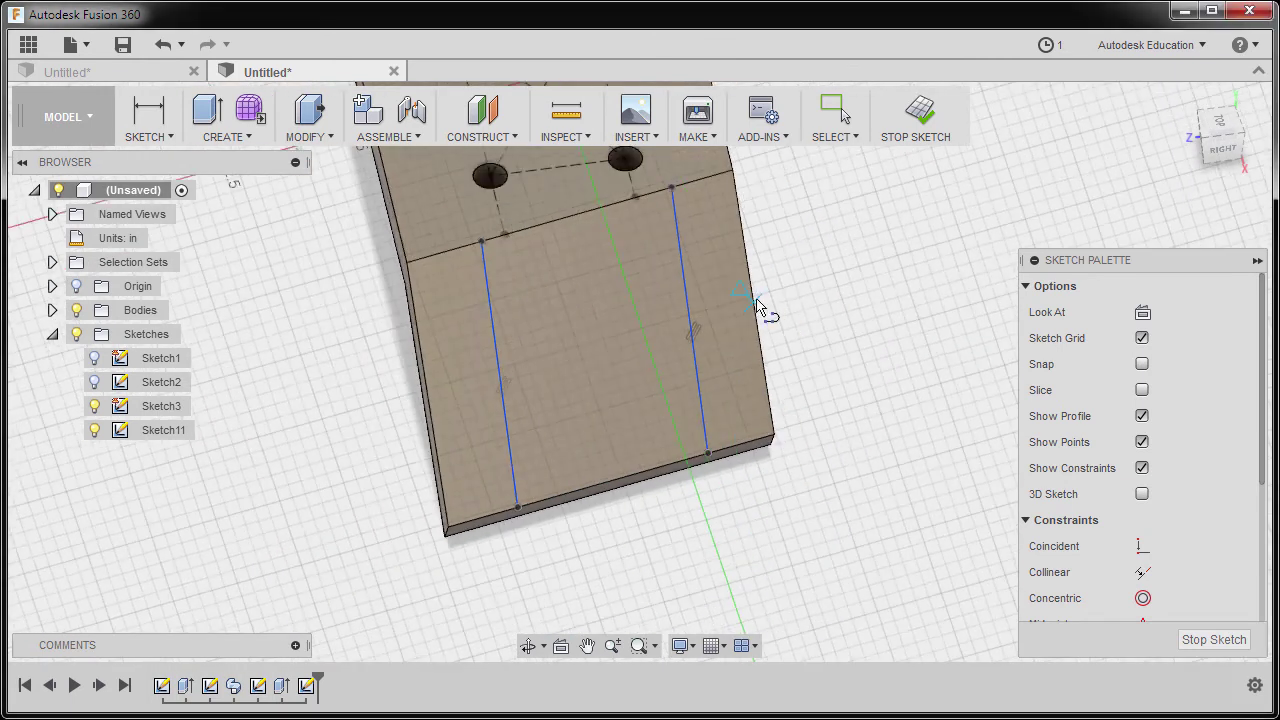
pyautogui.press('Escape')
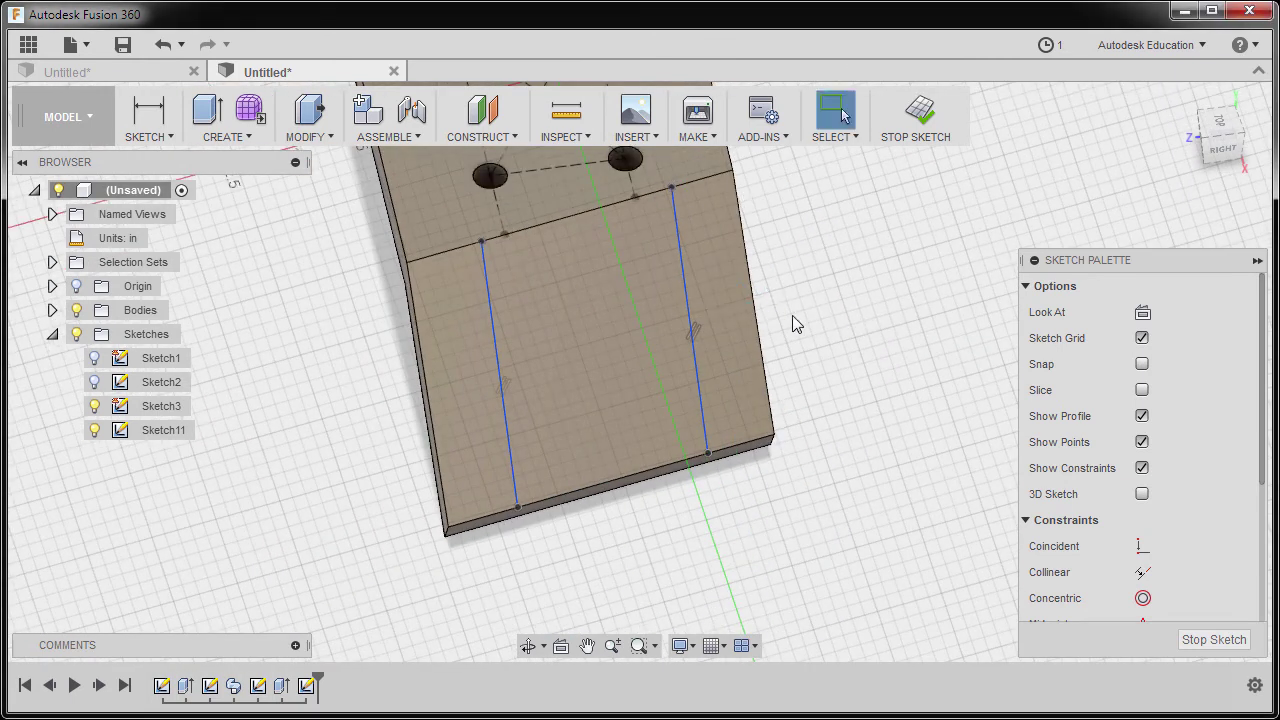
# Make the upper endpoints of both angled-face lines coincident with the hole layout's construction line endpoints on the bend edge.
pyautogui.click(1142, 312)
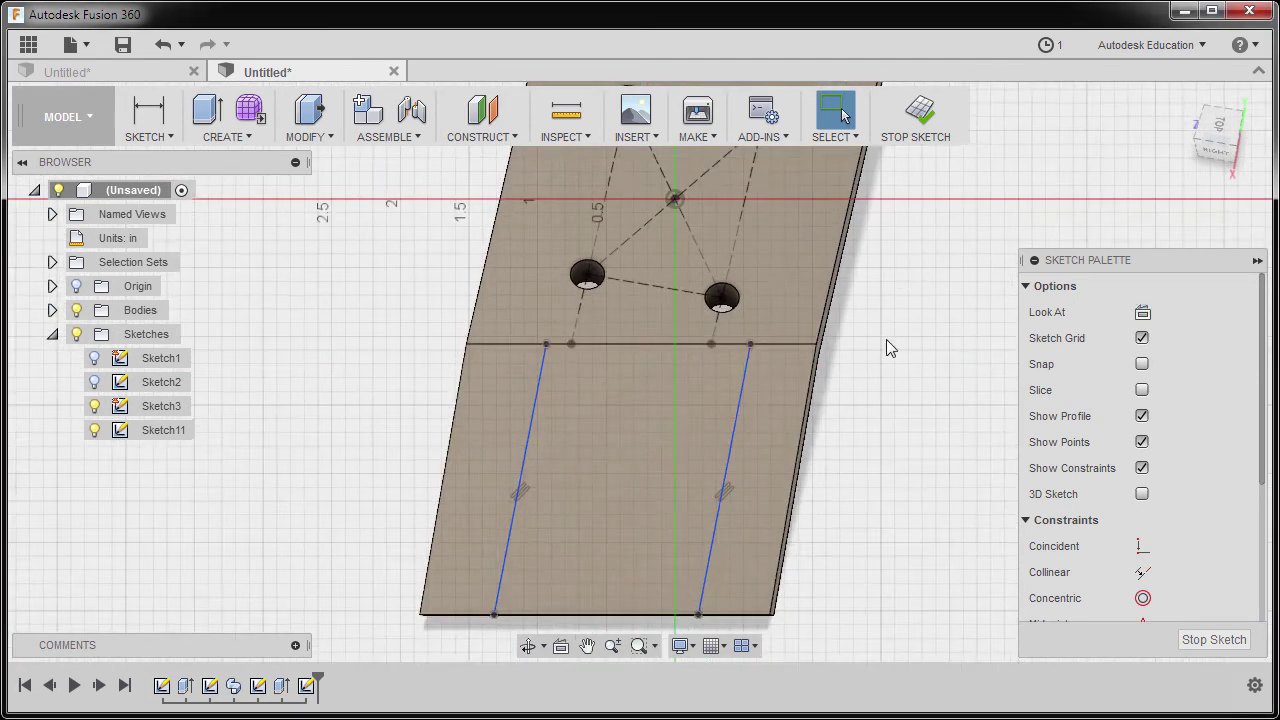
pyautogui.click(1142, 546)
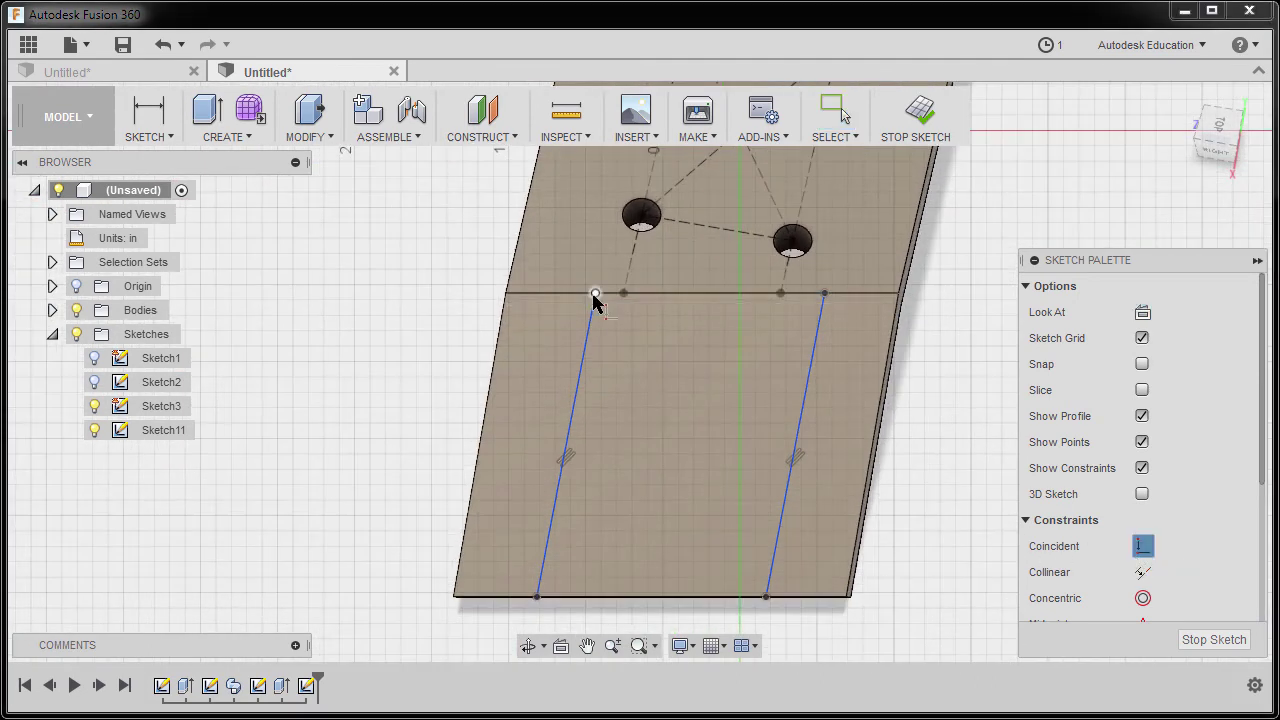
pyautogui.click(596, 297)
pyautogui.click(622, 295)
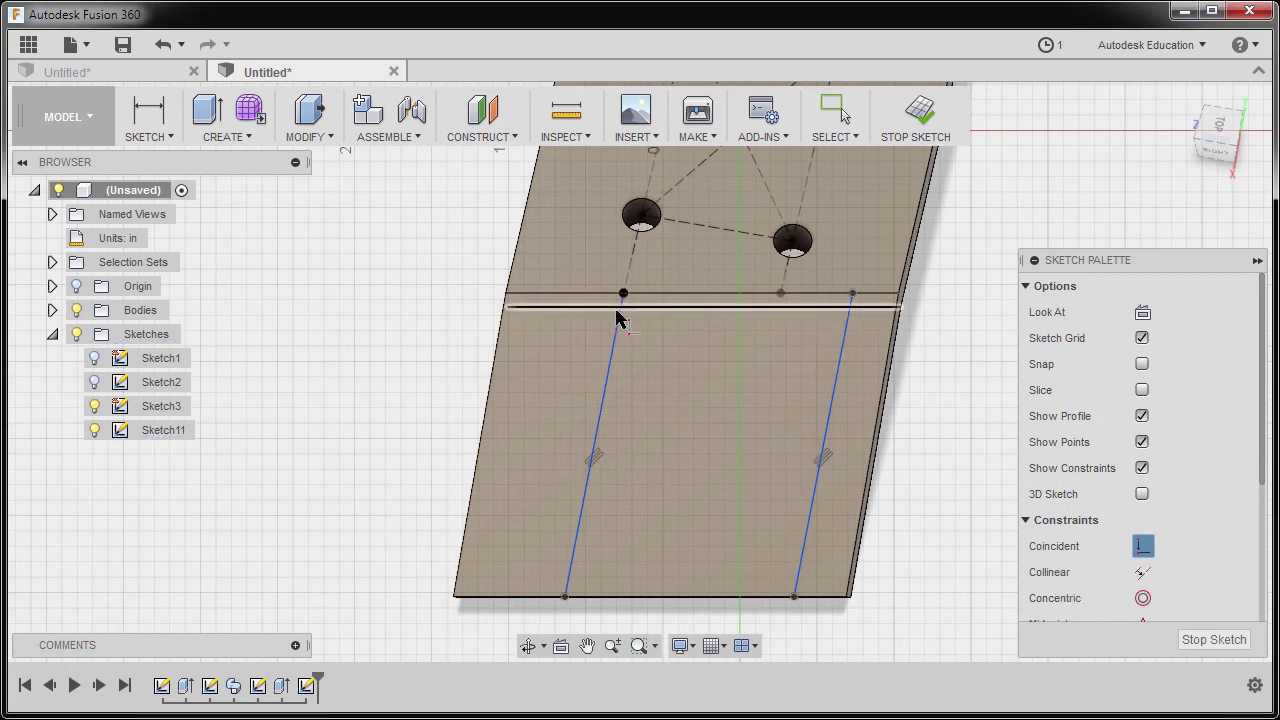
pyautogui.click(852, 293)
pyautogui.click(782, 294)
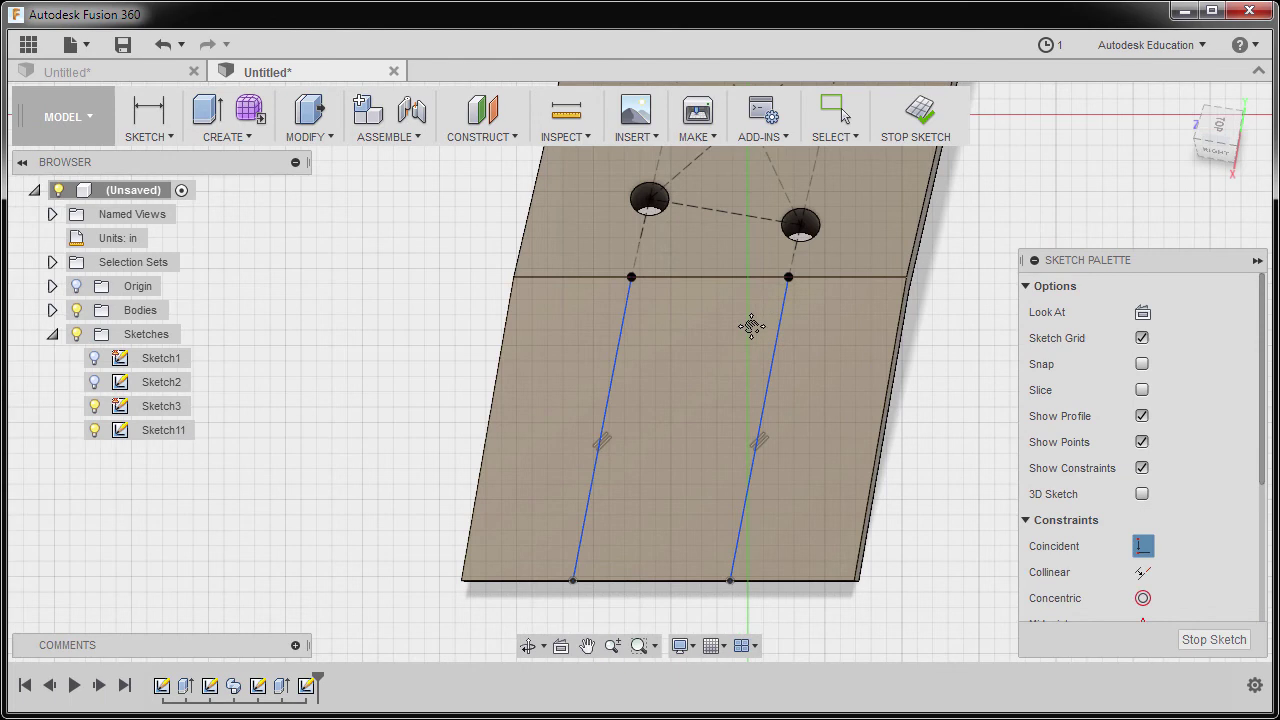
pyautogui.click(840, 113)
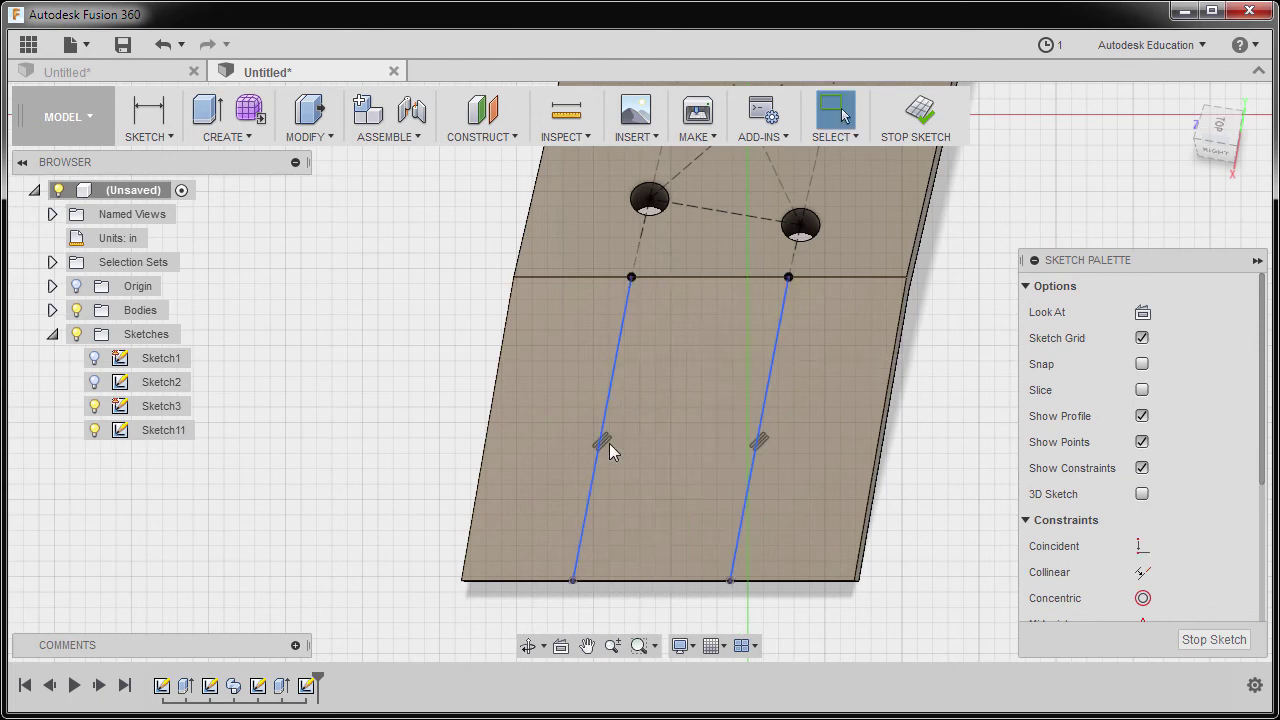
# Constrain the first angled-face line parallel to the adjacent slanted side edge of the face, and view the sketch face-on.
pyautogui.scroll(-3, 1142, 460)
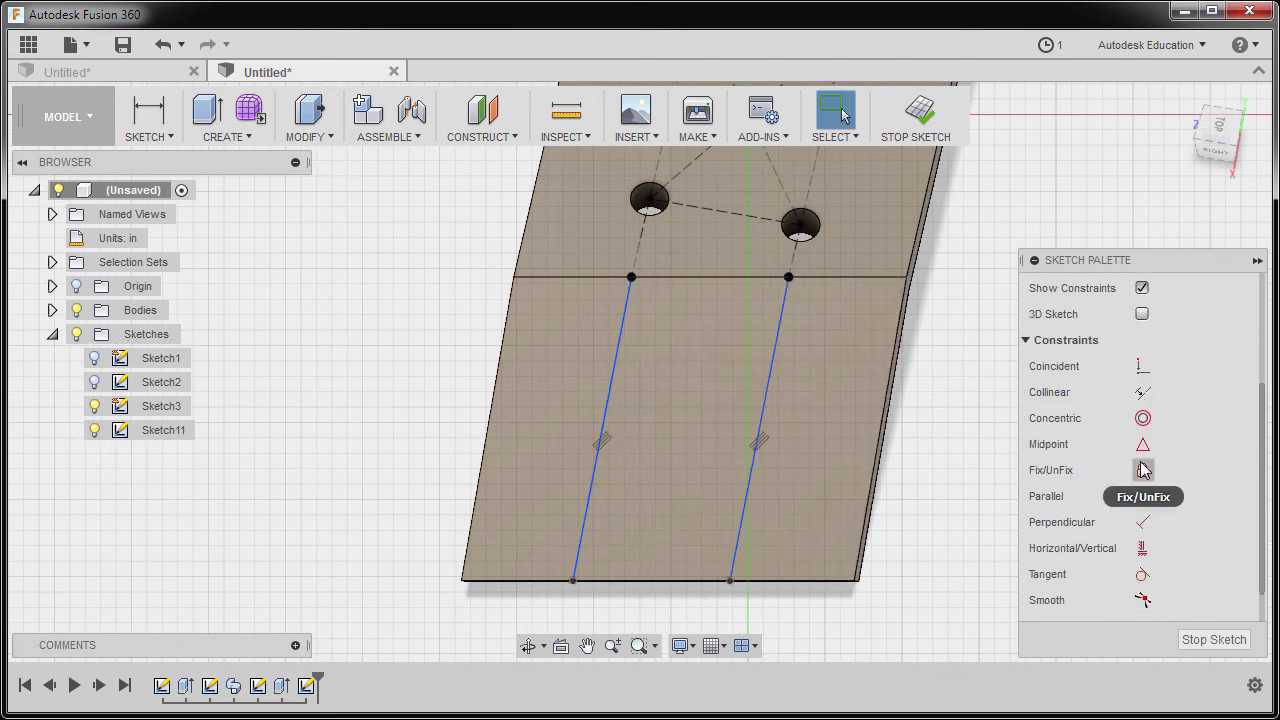
pyautogui.click(1143, 497)
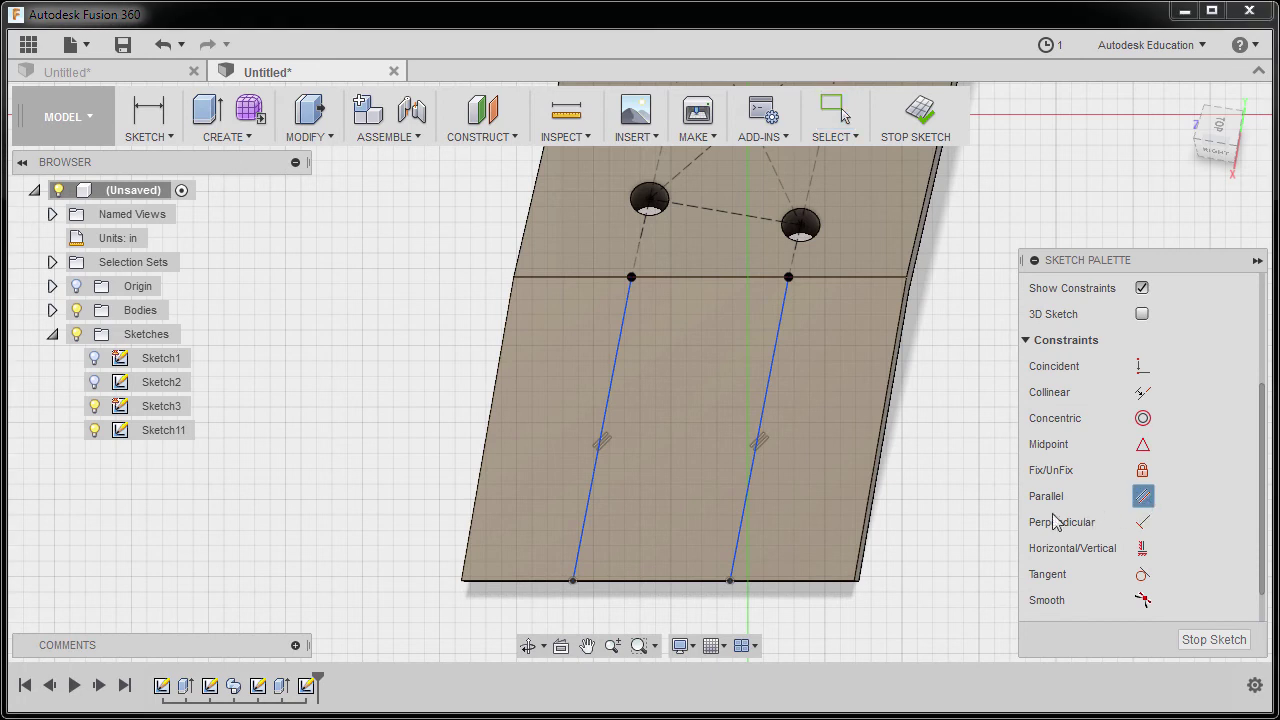
pyautogui.click(614, 393)
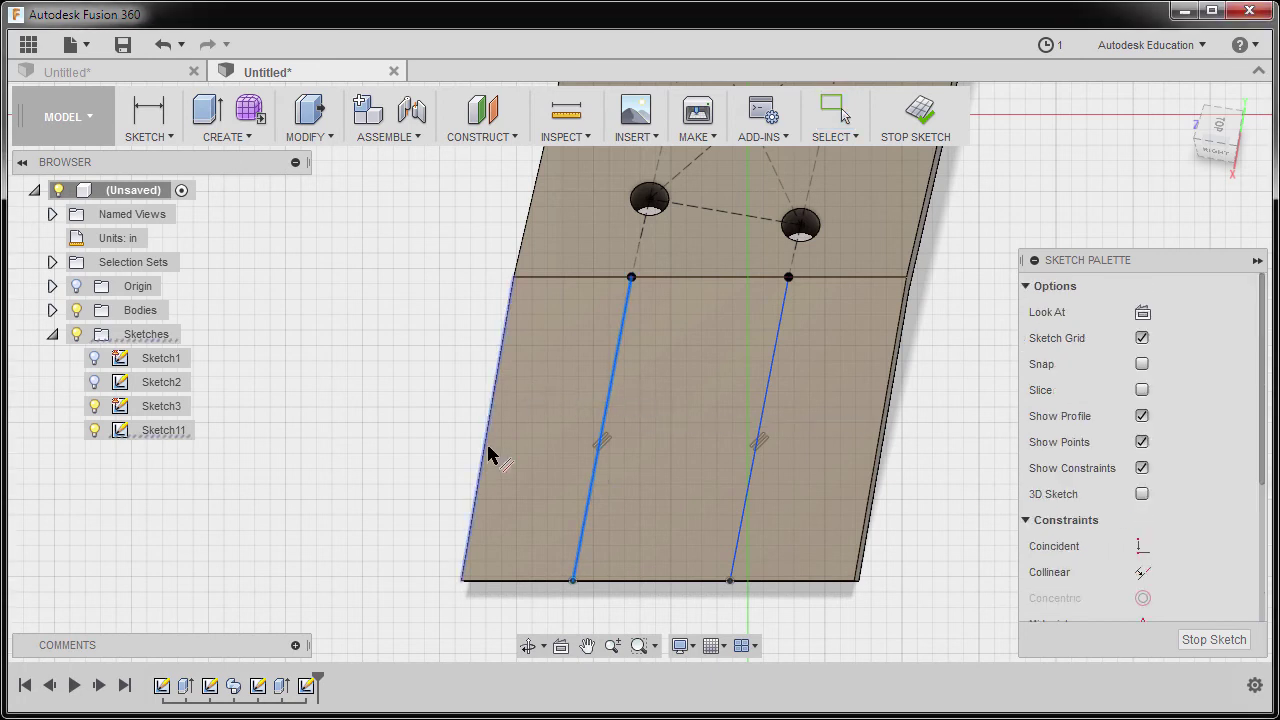
pyautogui.keyDown('shift'); pyautogui.moveTo(490, 455); pyautogui.dragTo(551, 437, button='middle'); pyautogui.keyUp('shift')
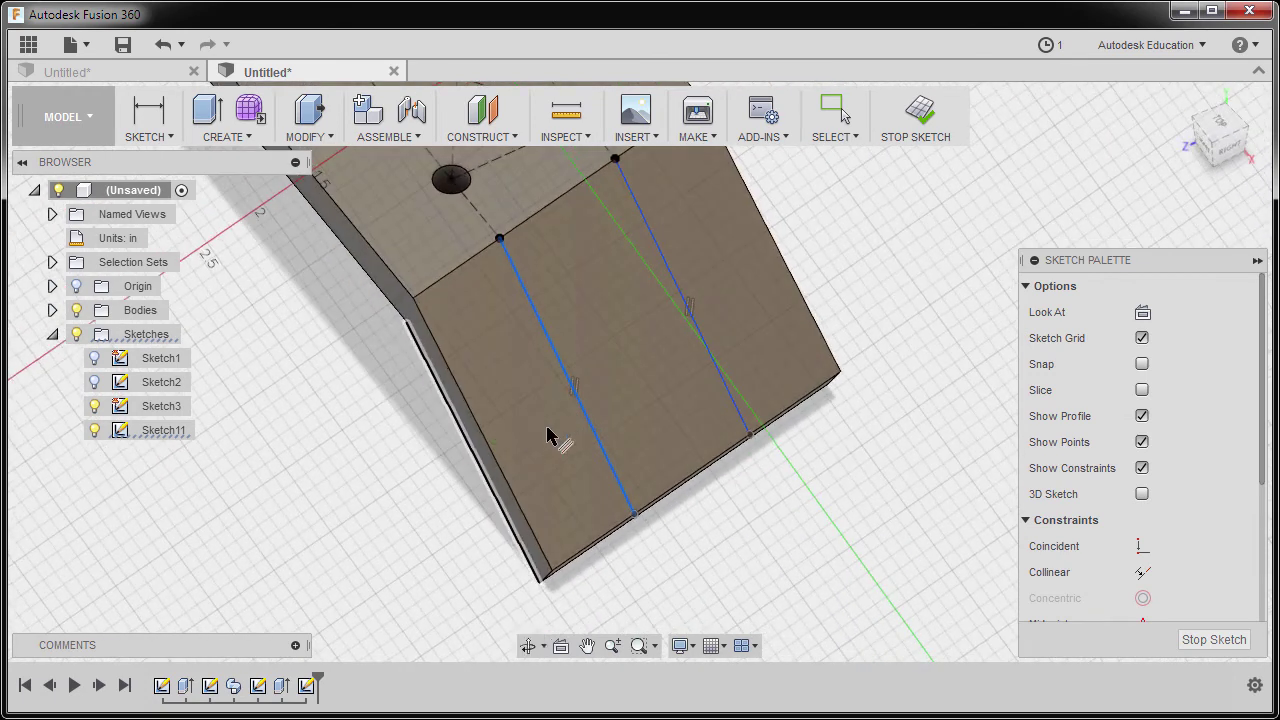
pyautogui.click(482, 452)
pyautogui.keyDown('shift'); pyautogui.moveTo(686, 434); pyautogui.dragTo(647, 396, button='middle'); pyautogui.keyUp('shift')
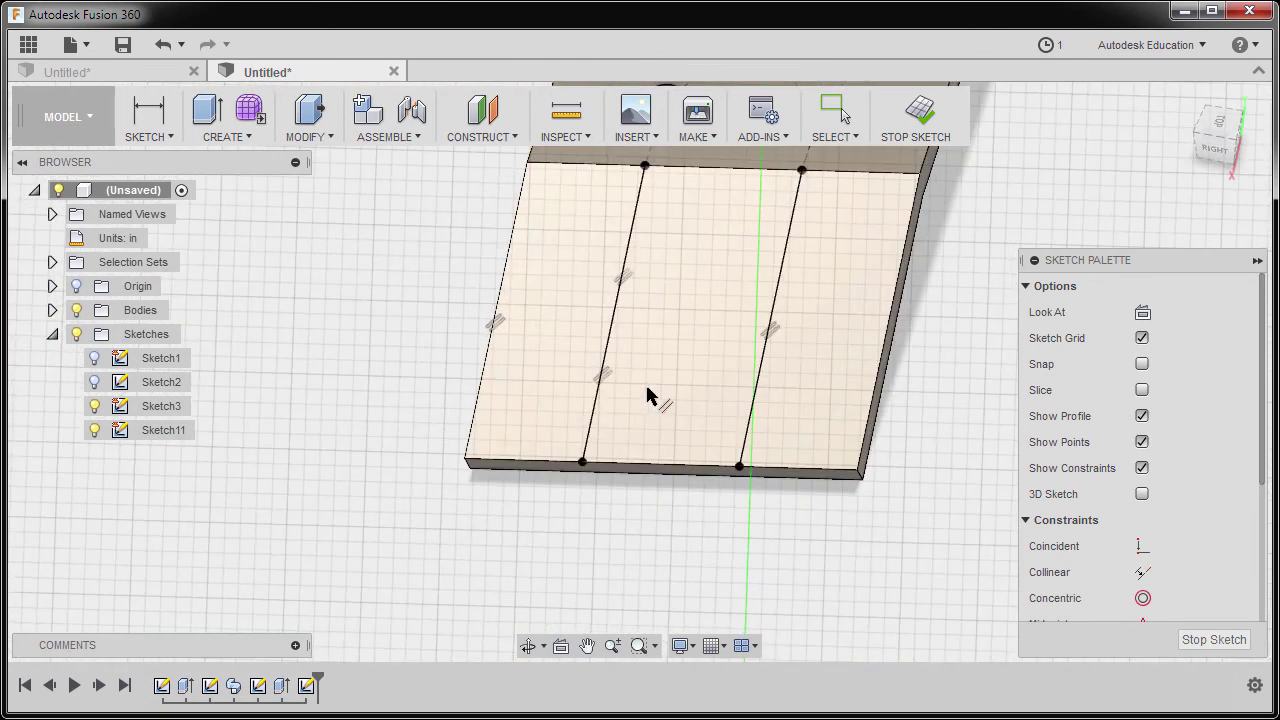
pyautogui.click(1142, 338)
pyautogui.click(1143, 312)
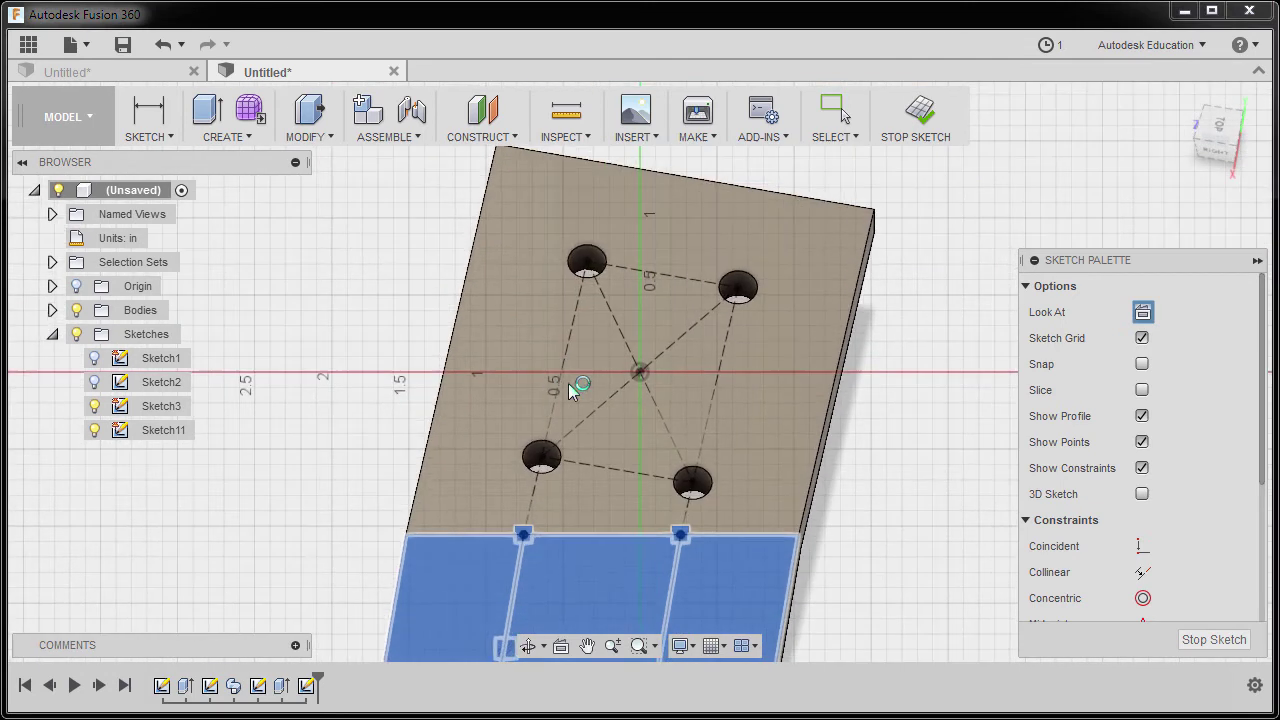
pyautogui.press('Escape')
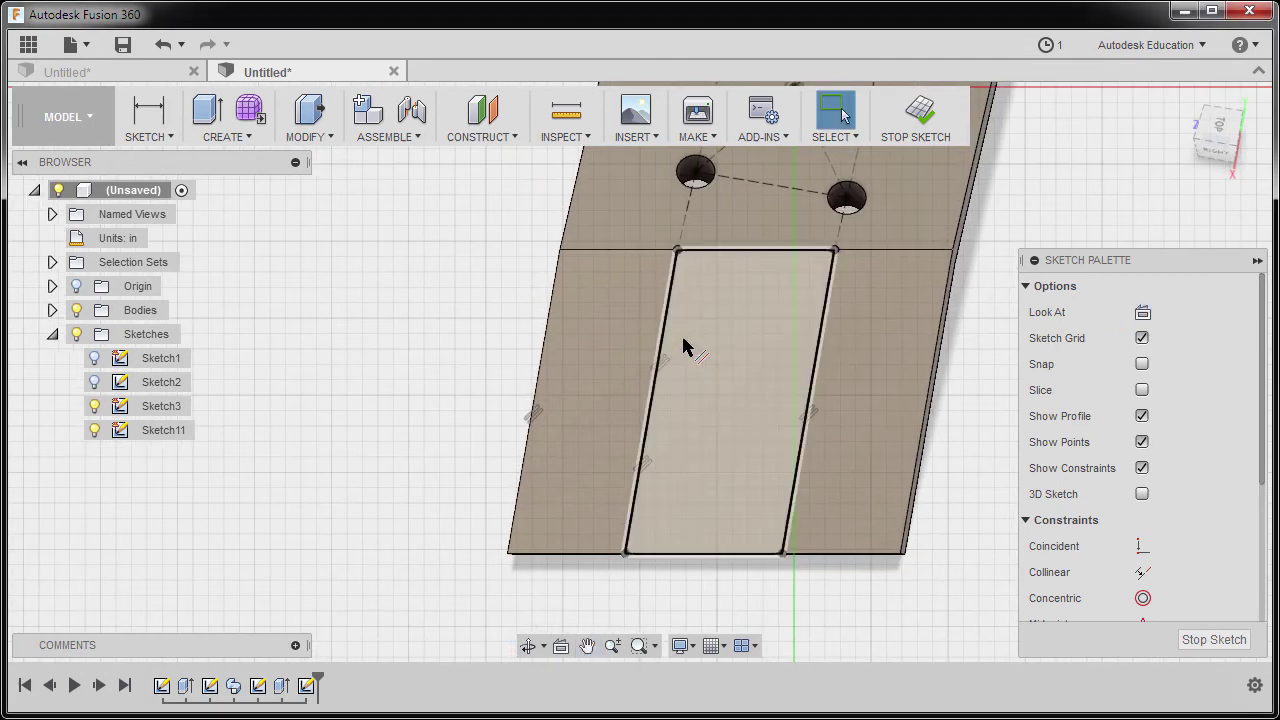
# Draw two parallel cross lines connecting the two slanted lines on the angled face, one above the other.
pyautogui.press('l')
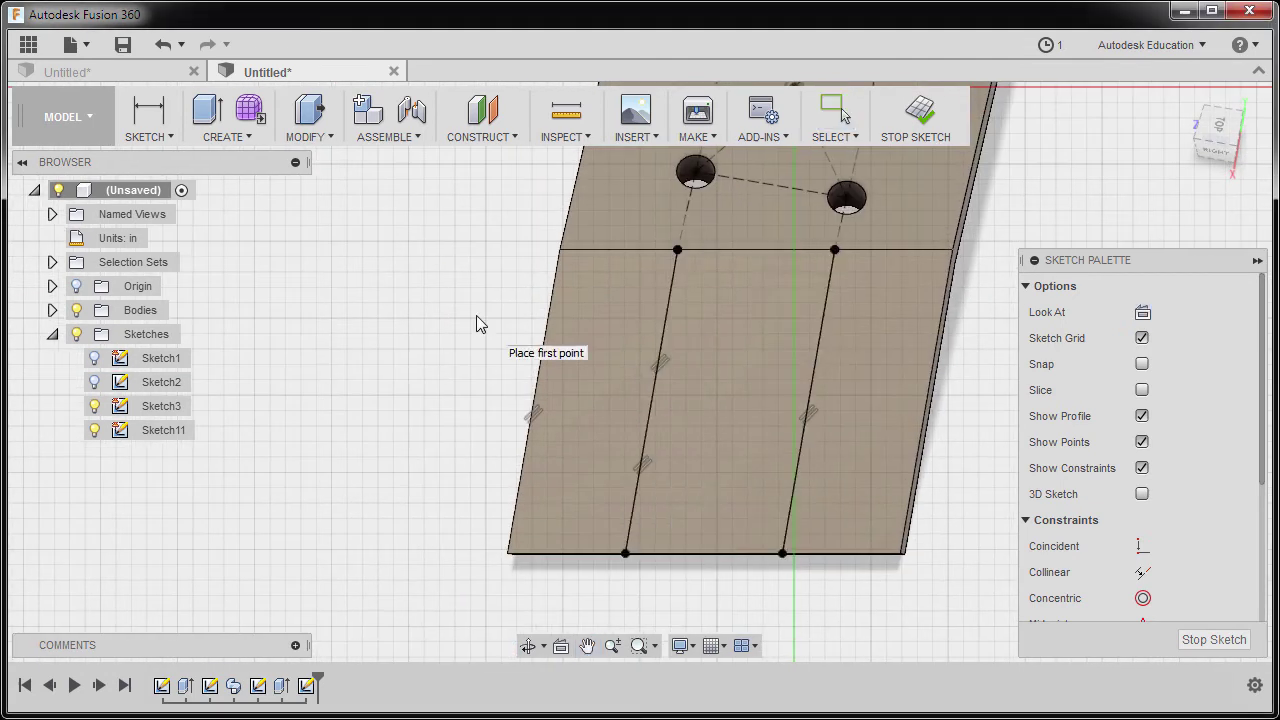
pyautogui.click(665, 333)
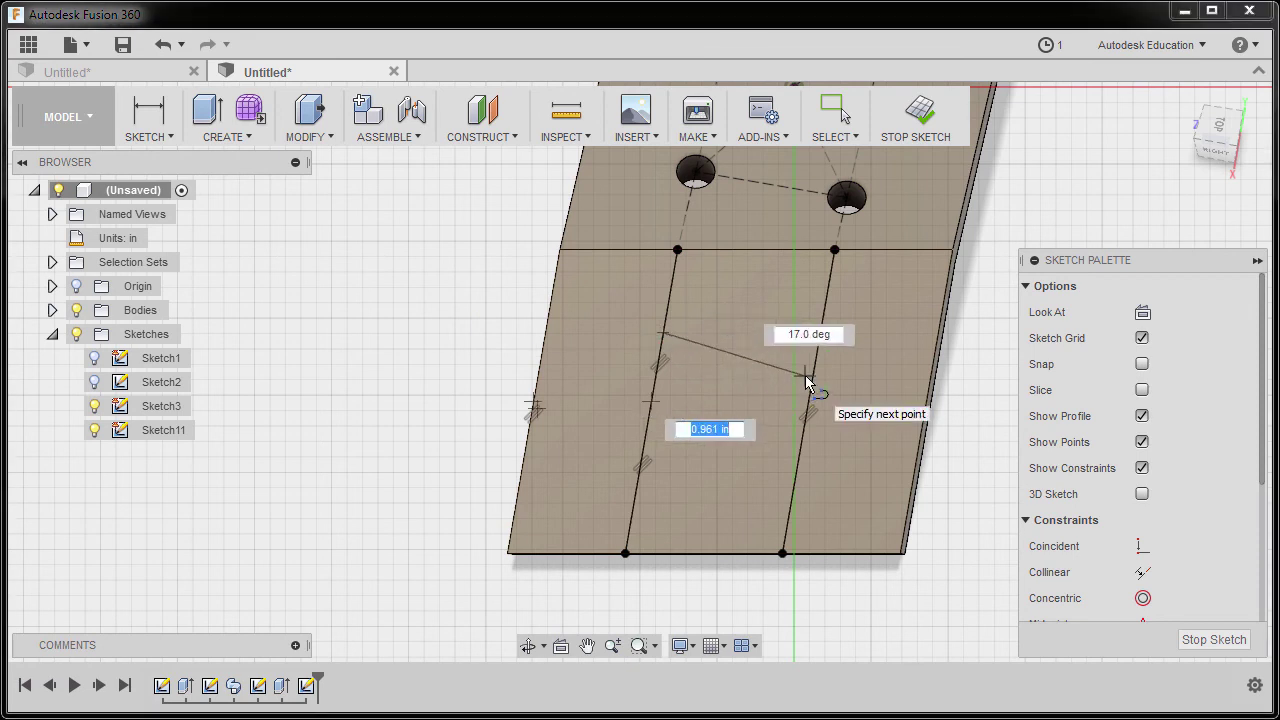
pyautogui.doubleClick(813, 369)
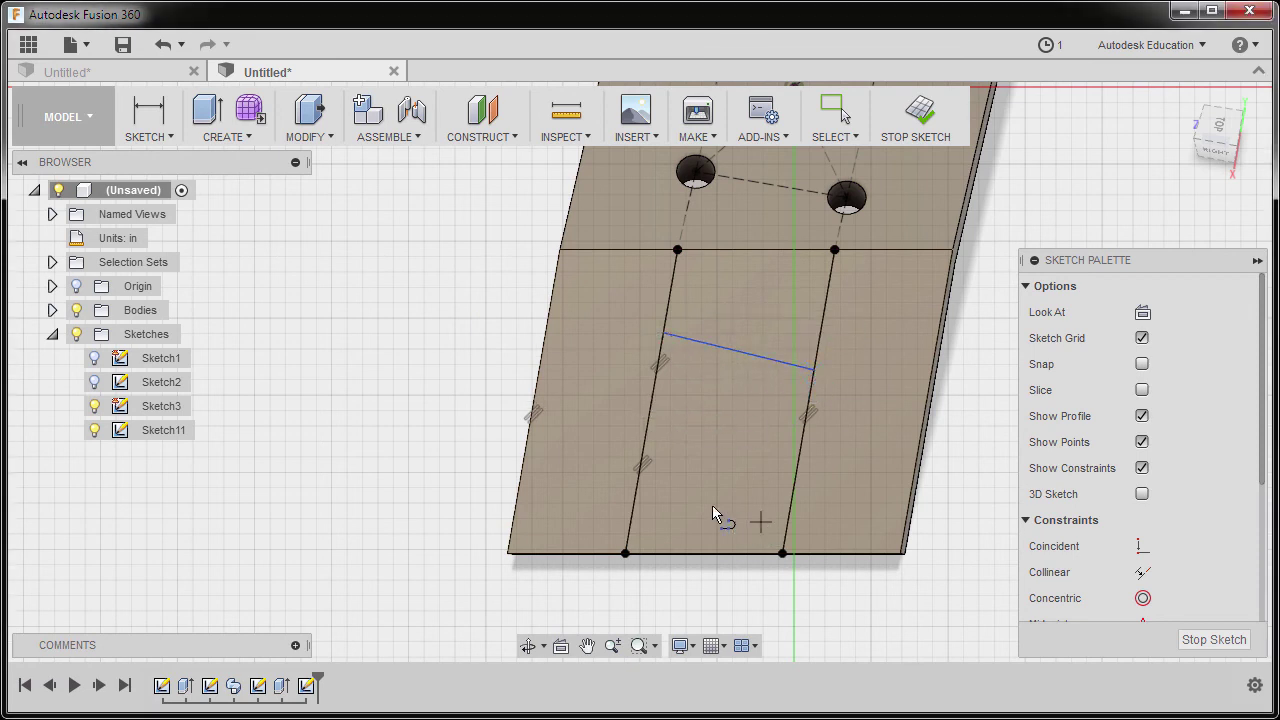
pyautogui.click(646, 438)
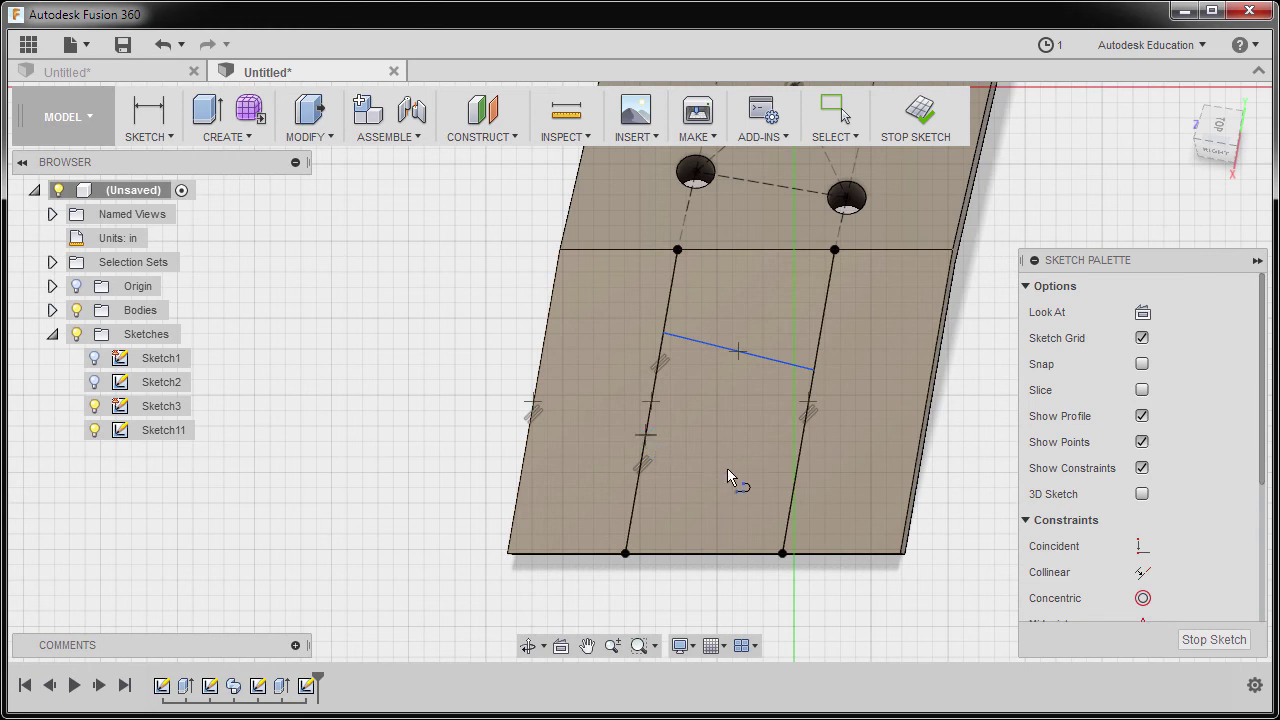
pyautogui.doubleClick(796, 471)
pyautogui.press('Escape')
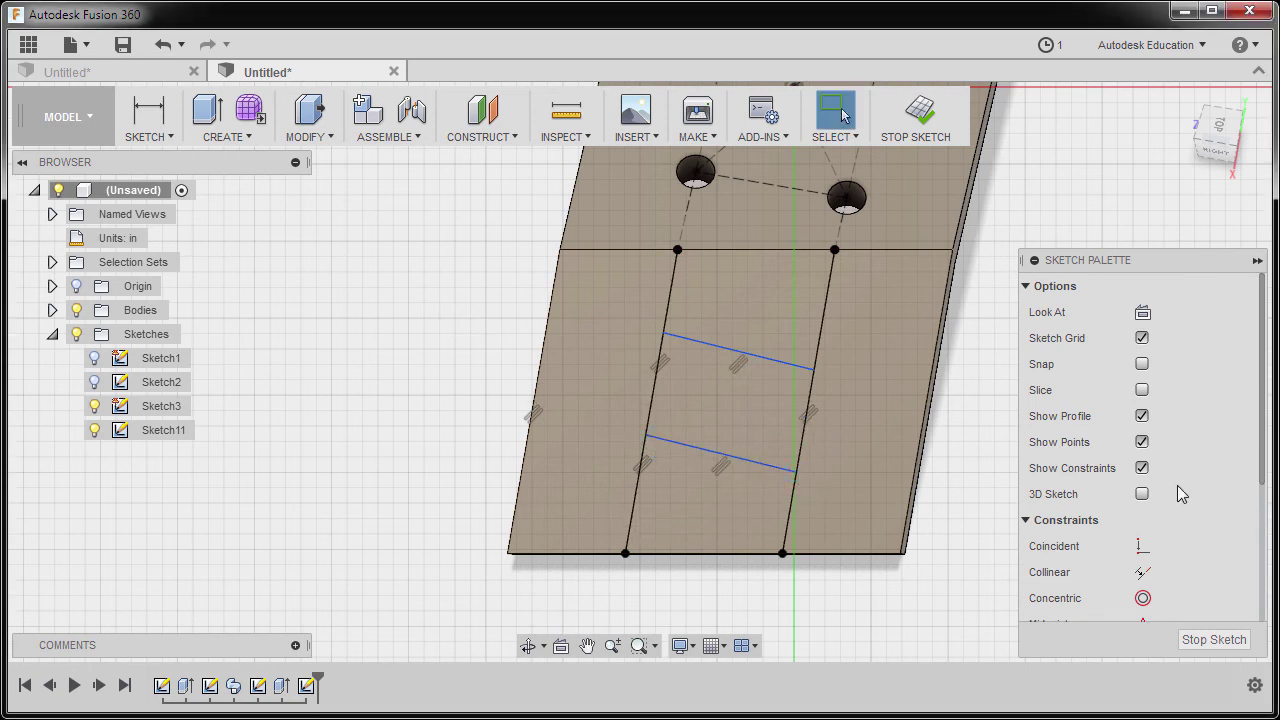
# Constrain the upper cross line parallel to the bend edge of the plate.
pyautogui.scroll(-5, 1210, 492)
pyautogui.click(1143, 453)
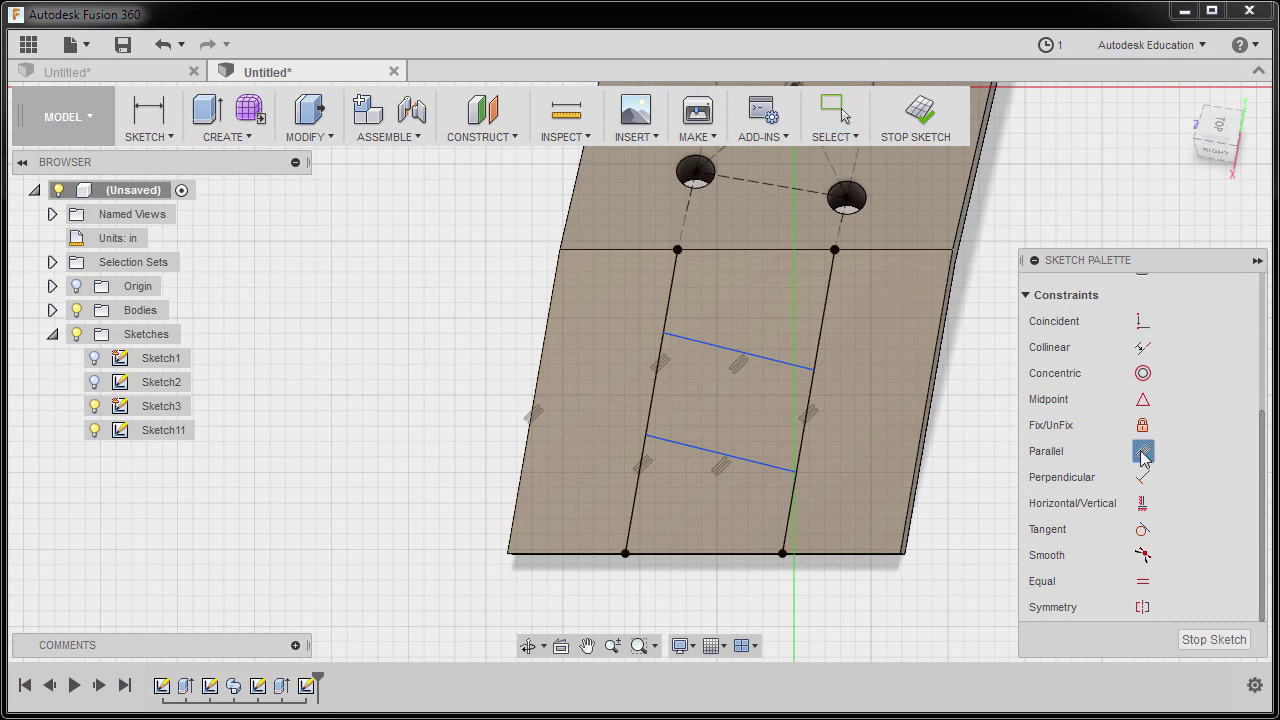
pyautogui.click(790, 251)
pyautogui.moveTo(737, 317)
pyautogui.keyDown('shift'); pyautogui.mouseDown(button='middle')
pyautogui.moveTo(766, 294)
pyautogui.moveTo(770, 252)
pyautogui.mouseUp(button='middle'); pyautogui.keyUp('shift')
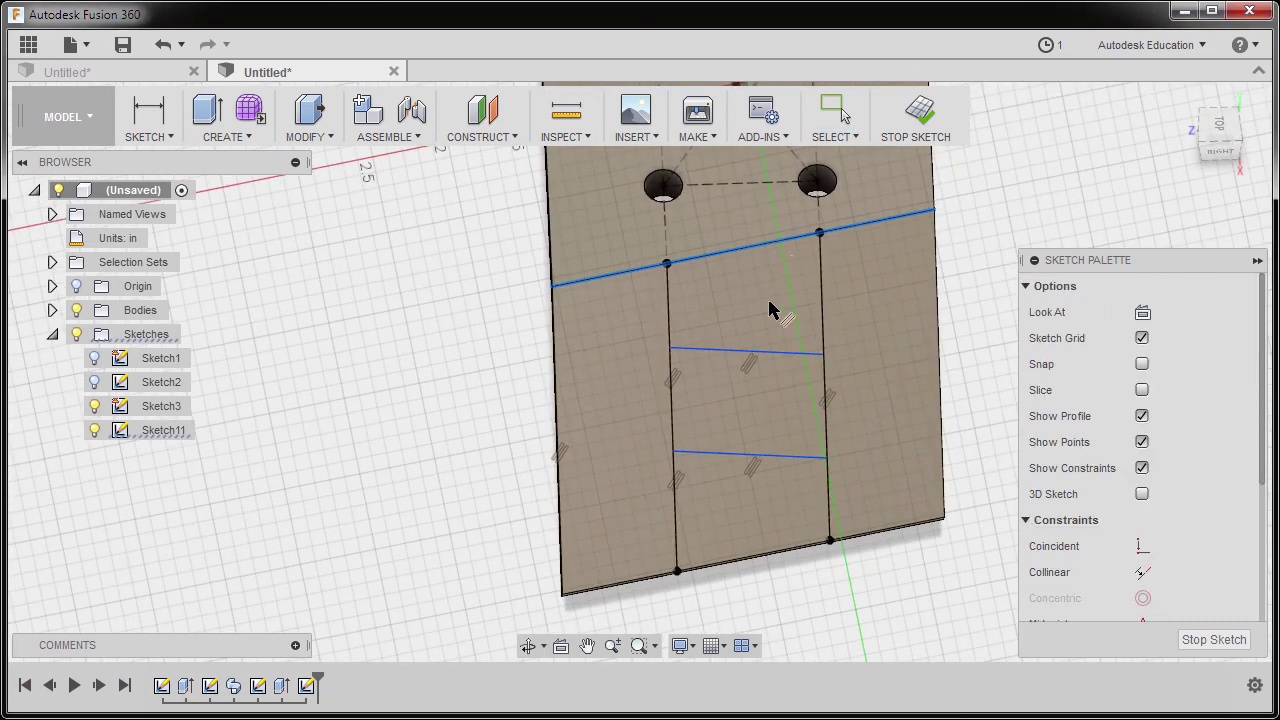
pyautogui.click(778, 353)
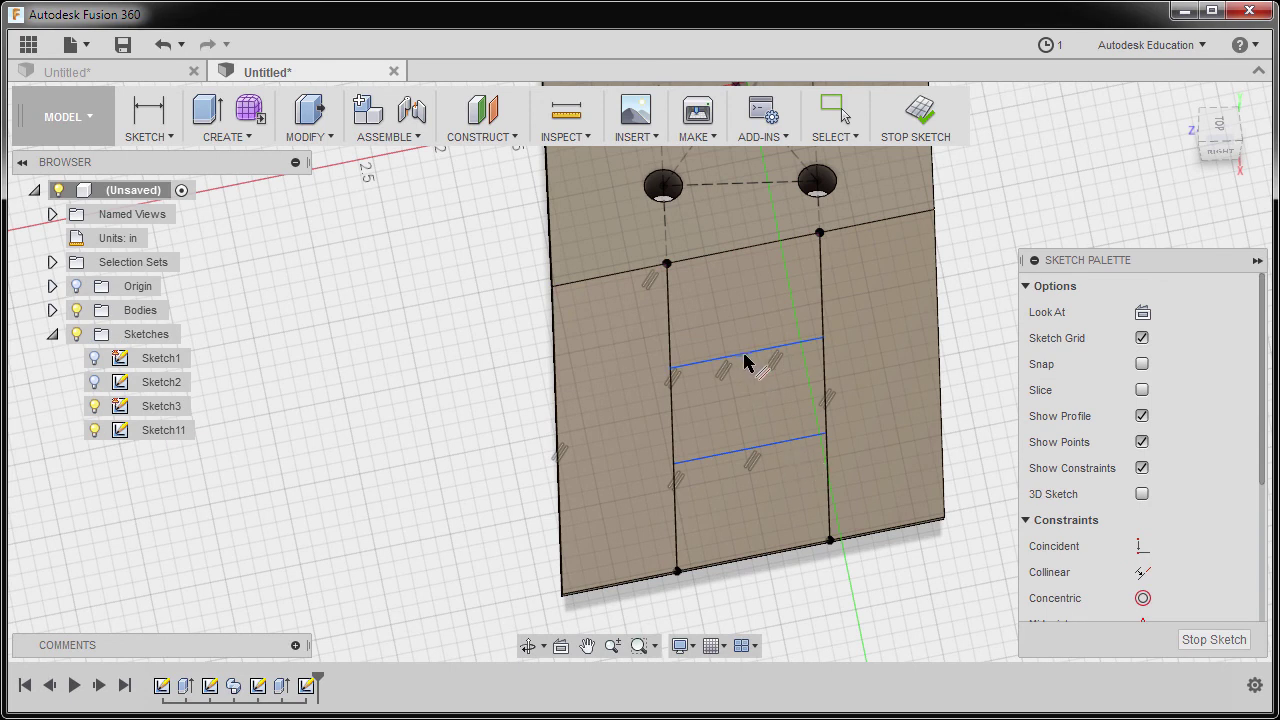
pyautogui.click(746, 355)
pyautogui.keyDown('shift'); pyautogui.moveTo(789, 486); pyautogui.dragTo(751, 457, button='middle'); pyautogui.keyUp('shift')
pyautogui.press('Escape')
# Slide the cross lines along the slanted lines to test how they move under the parallel constraints.
pyautogui.moveTo(787, 374); pyautogui.dragTo(798, 400)
pyautogui.moveTo(800, 458); pyautogui.dragTo(800, 451)
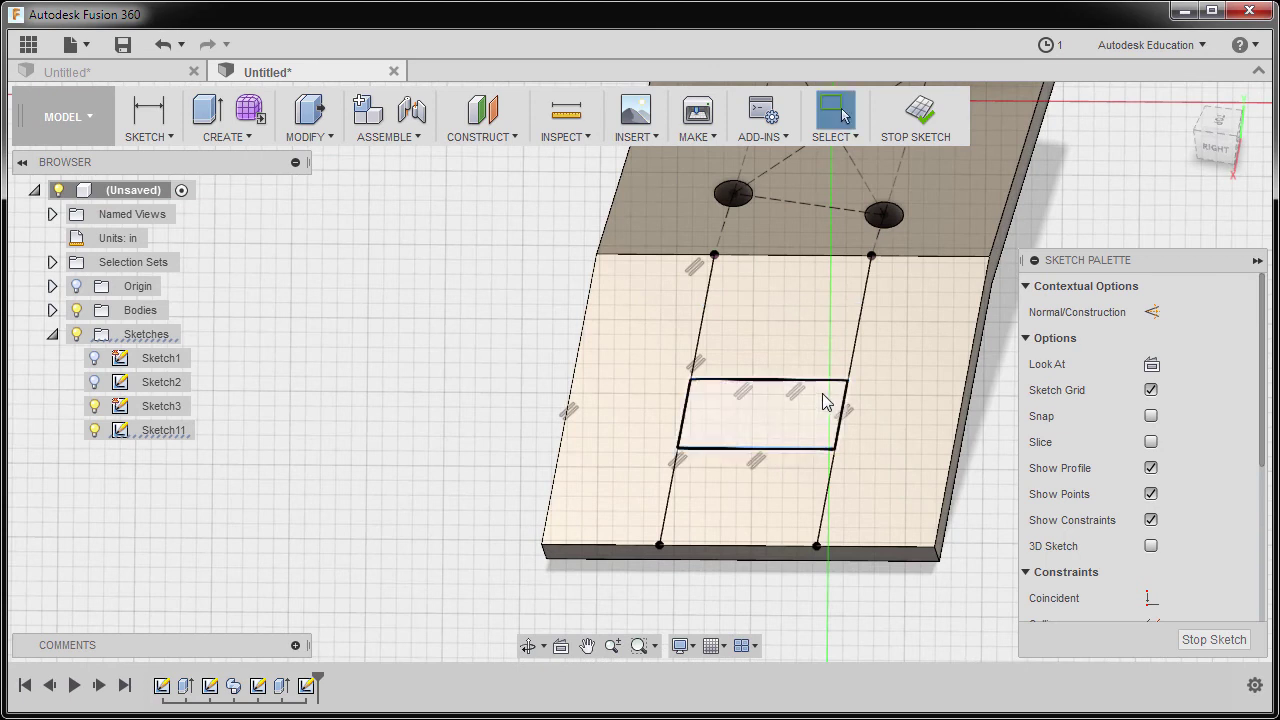
pyautogui.moveTo(829, 386); pyautogui.dragTo(852, 368)
pyautogui.press('Escape')
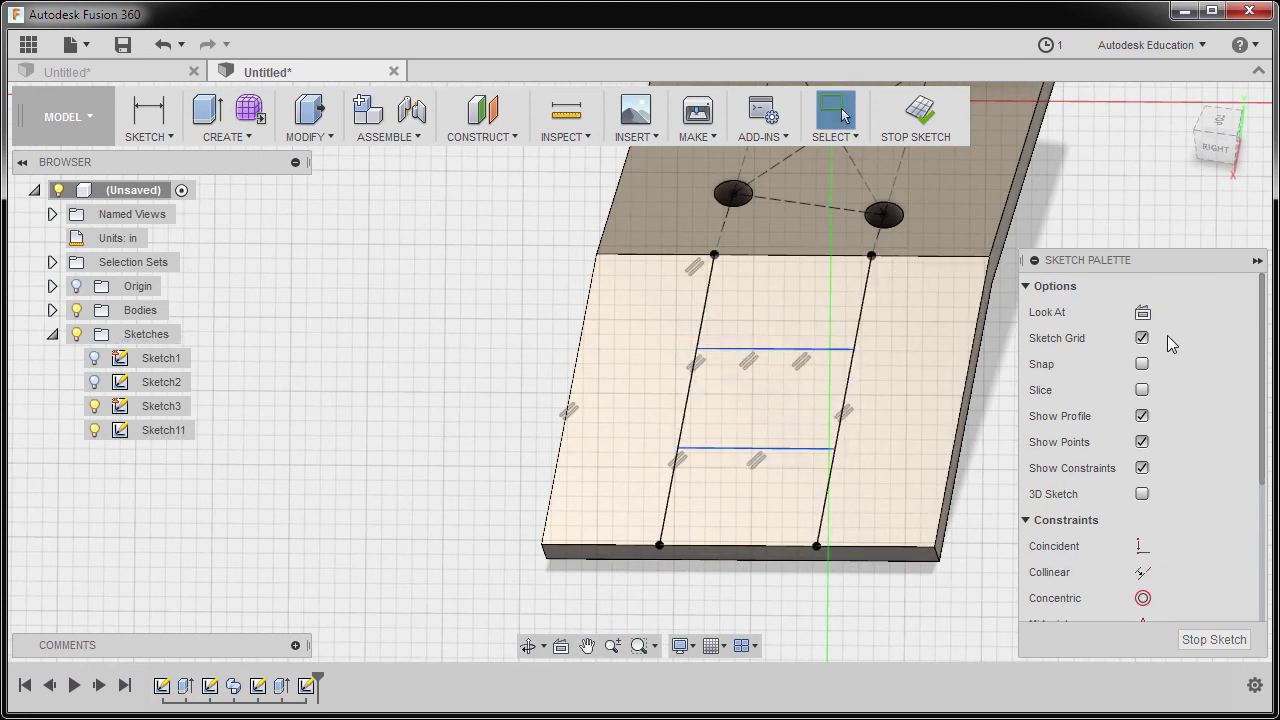
# View the sketch face-on and dimension the spacing between the cross lines along the slanted line as 0.75 in.
pyautogui.click(1142, 311)
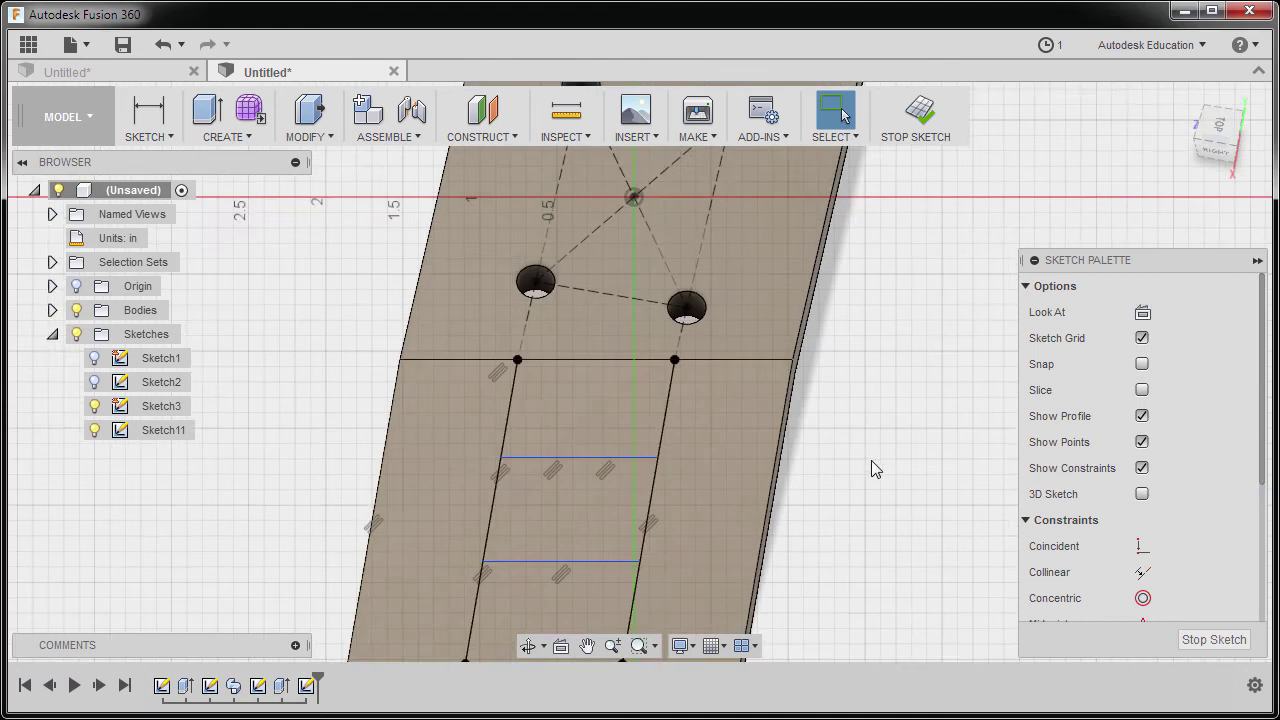
pyautogui.moveTo(871, 460)
pyautogui.mouseDown(button='middle')
pyautogui.moveTo(929, 337)
pyautogui.moveTo(919, 363)
pyautogui.mouseUp(button='middle')
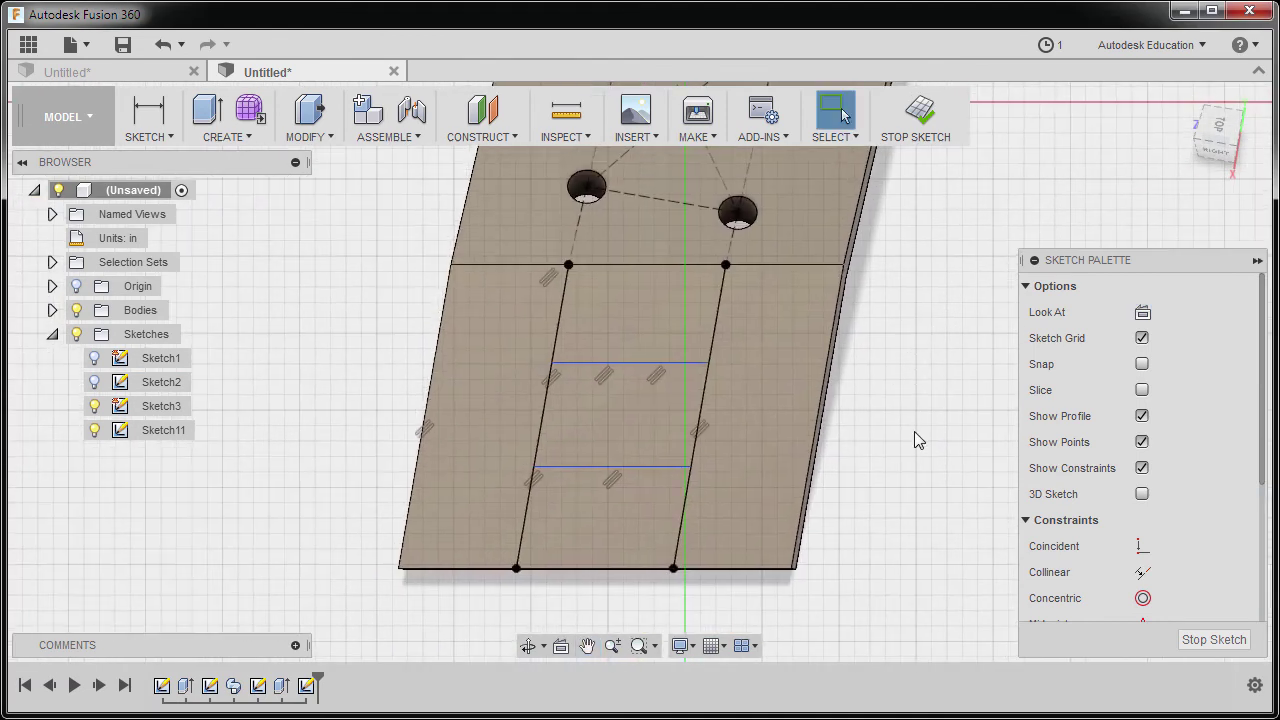
pyautogui.press('d')
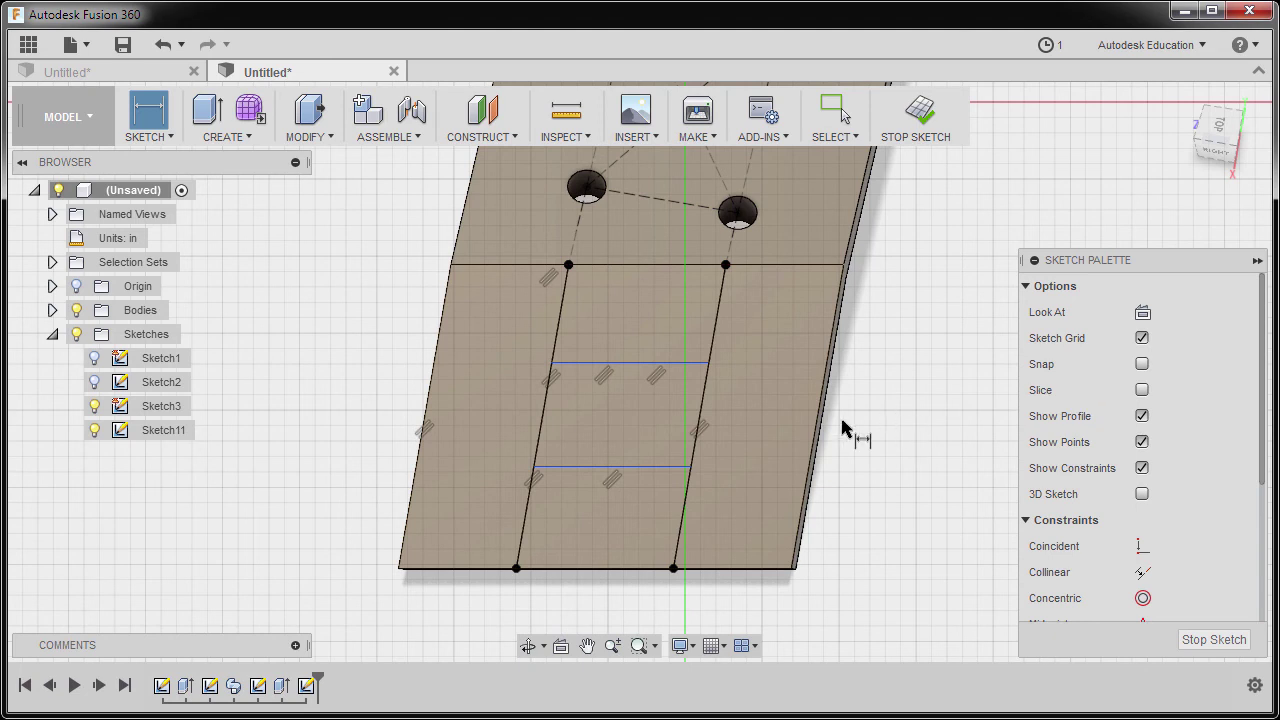
pyautogui.click(712, 366)
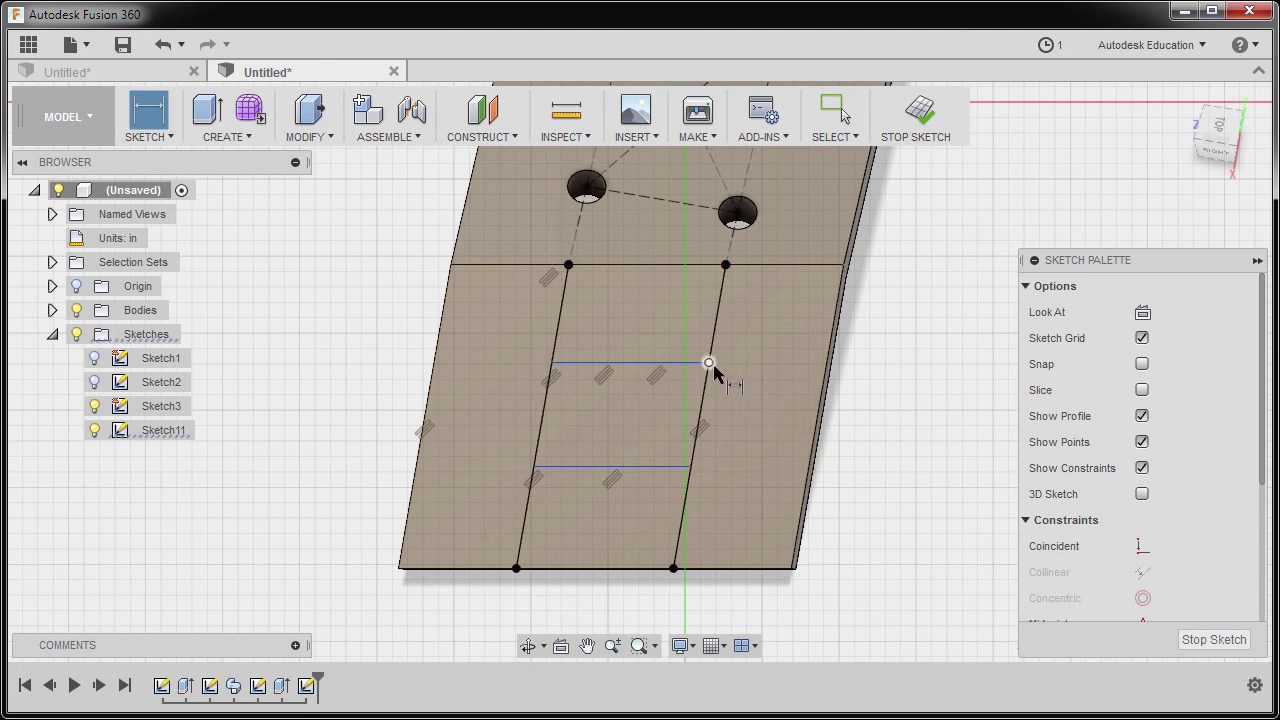
pyautogui.click(715, 455)
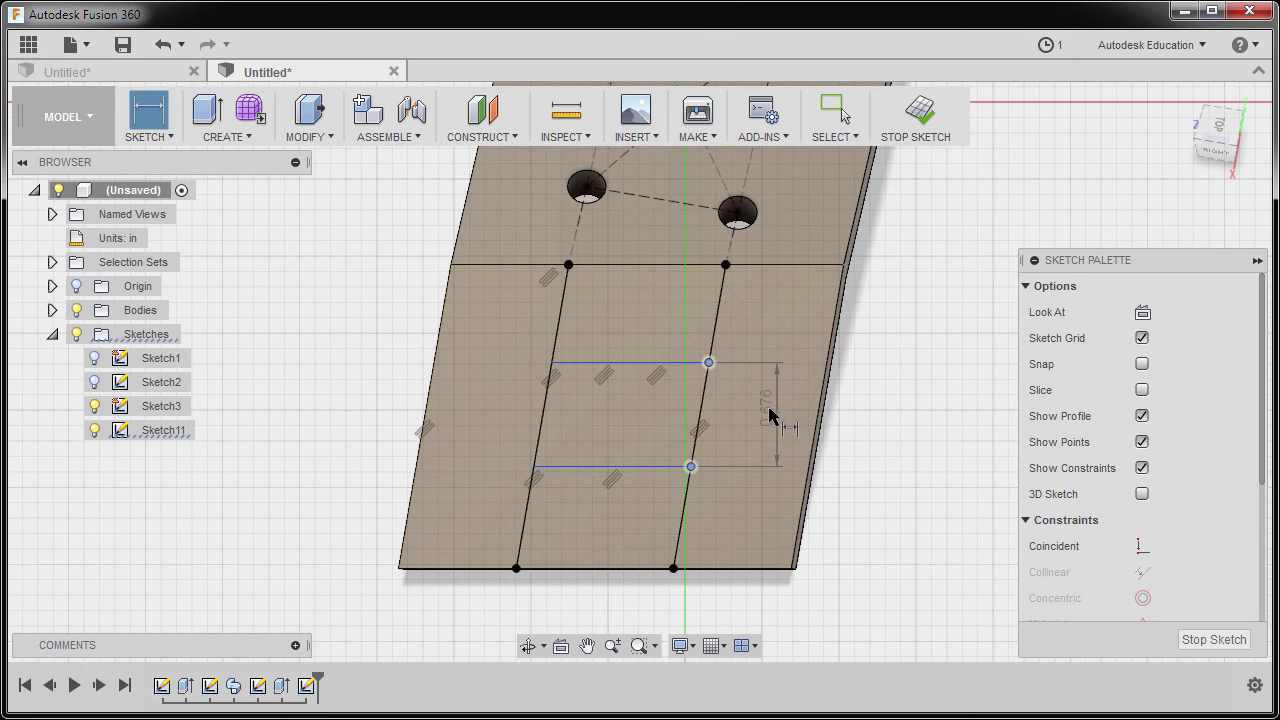
pyautogui.scroll(2, 733, 421)
pyautogui.scroll(2, 733, 421)
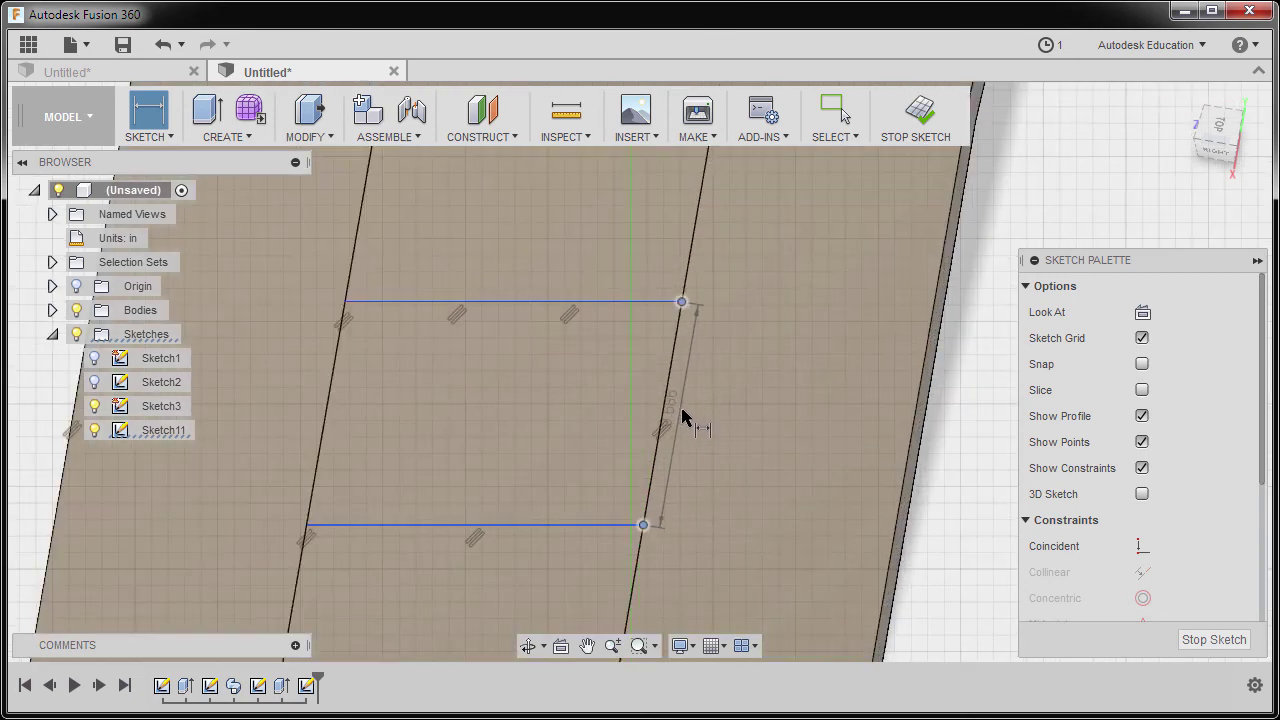
pyautogui.click(679, 416)
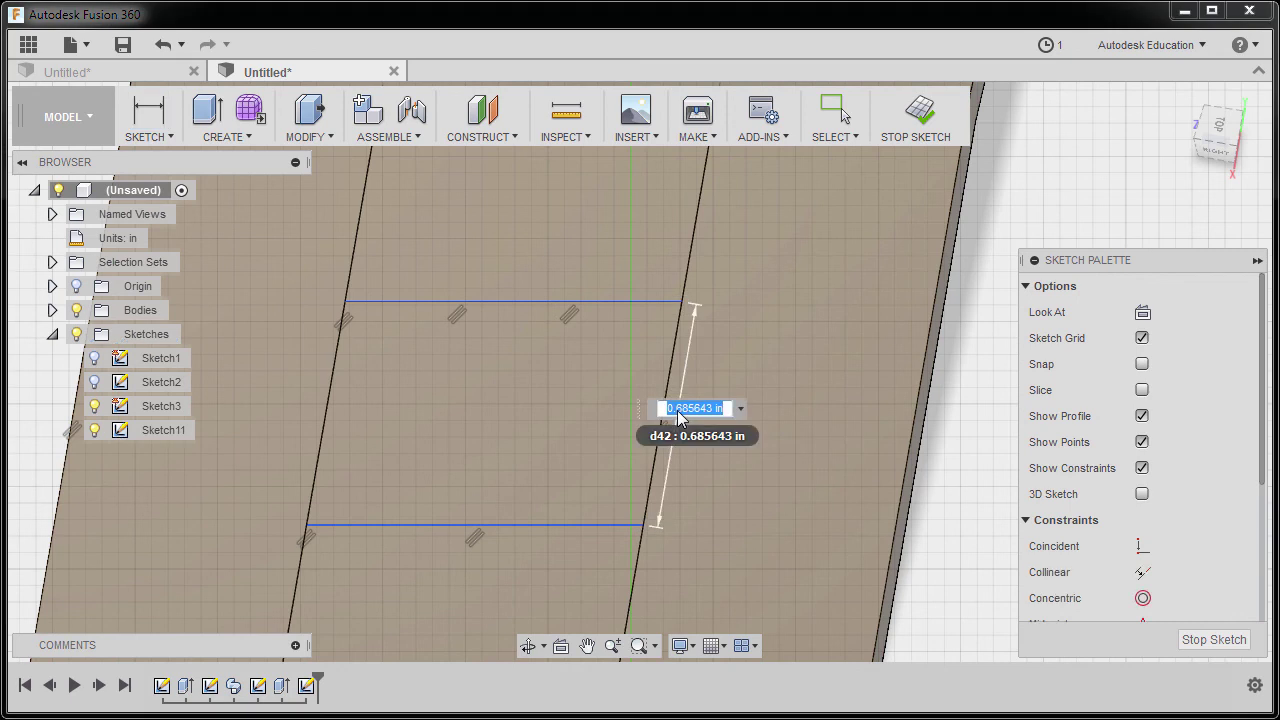
pyautogui.press('BackSpace')
pyautogui.press('Return')
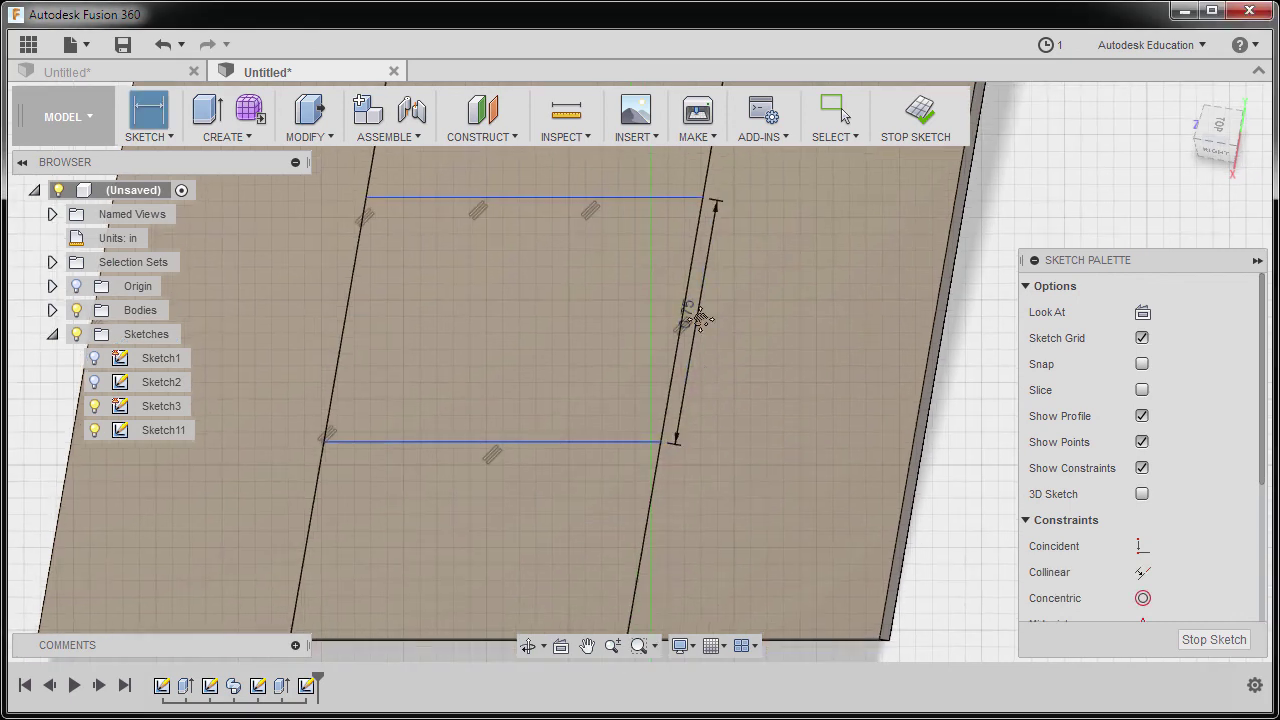
# Dimension the distance along the slanted line from the lower cross line to the face's lower edge as 0.5 in.
pyautogui.click(661, 356)
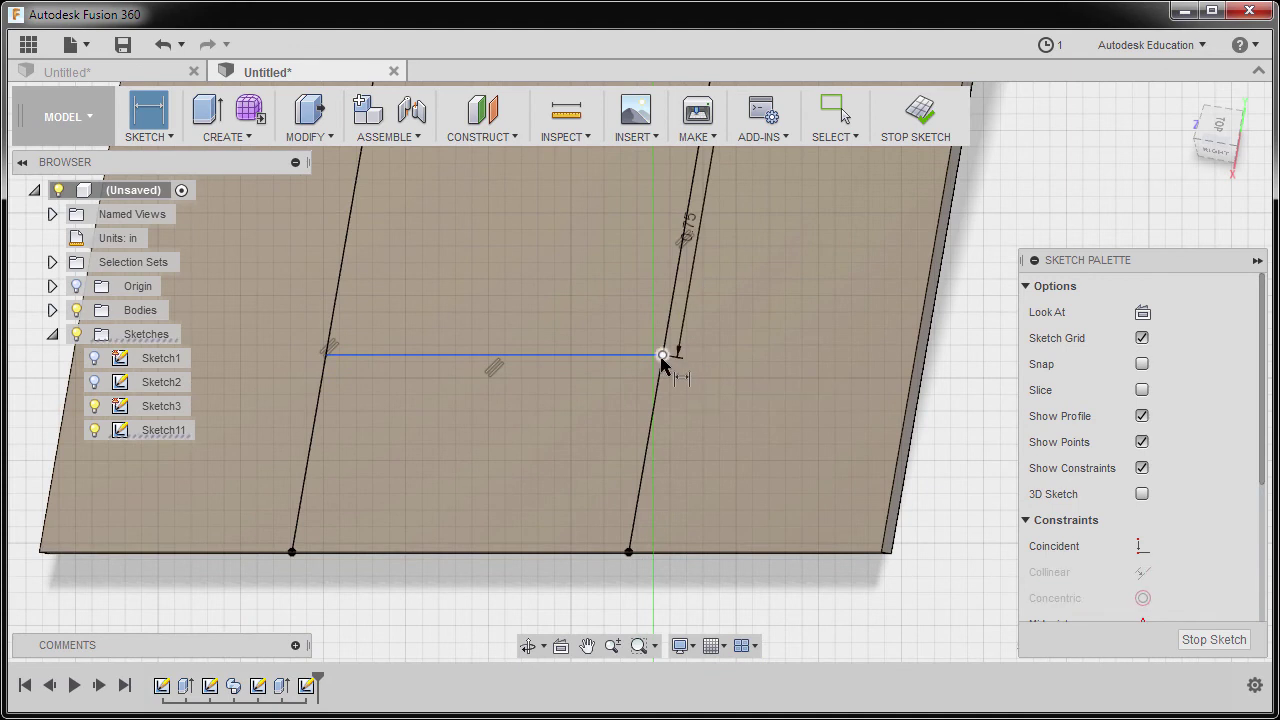
pyautogui.click(631, 556)
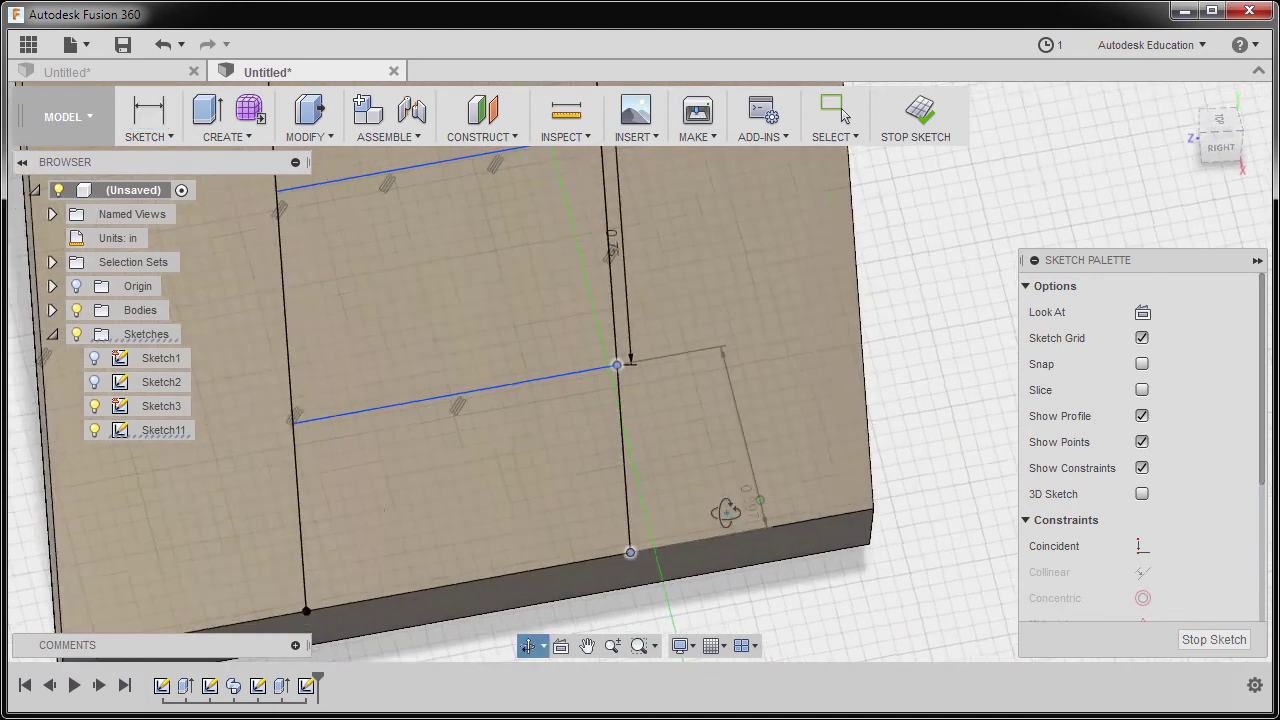
pyautogui.click(1142, 312)
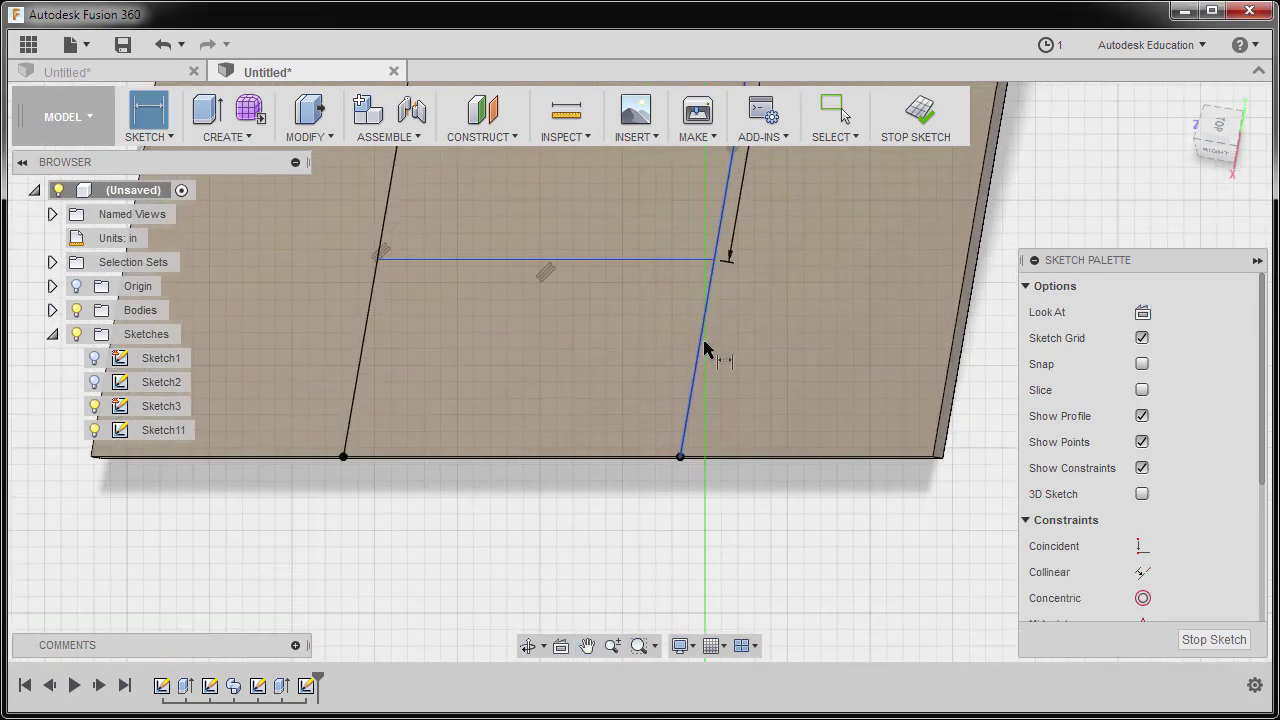
pyautogui.click(704, 198)
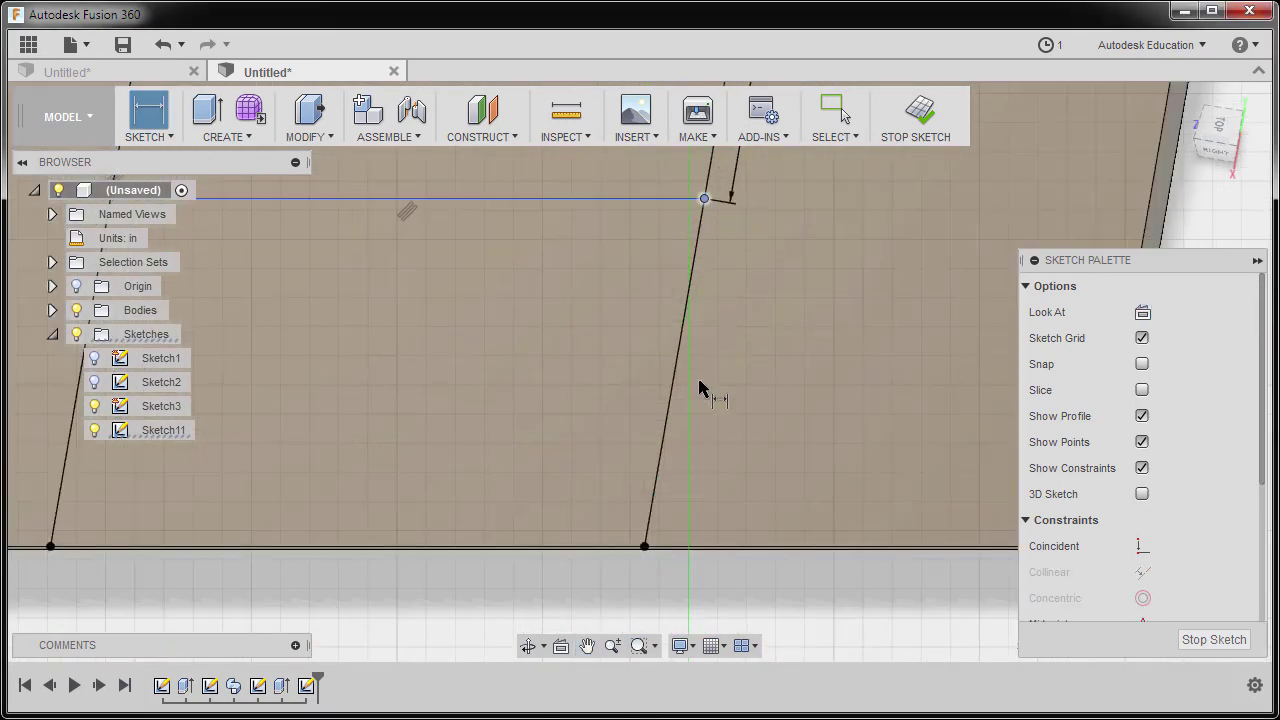
pyautogui.click(645, 546)
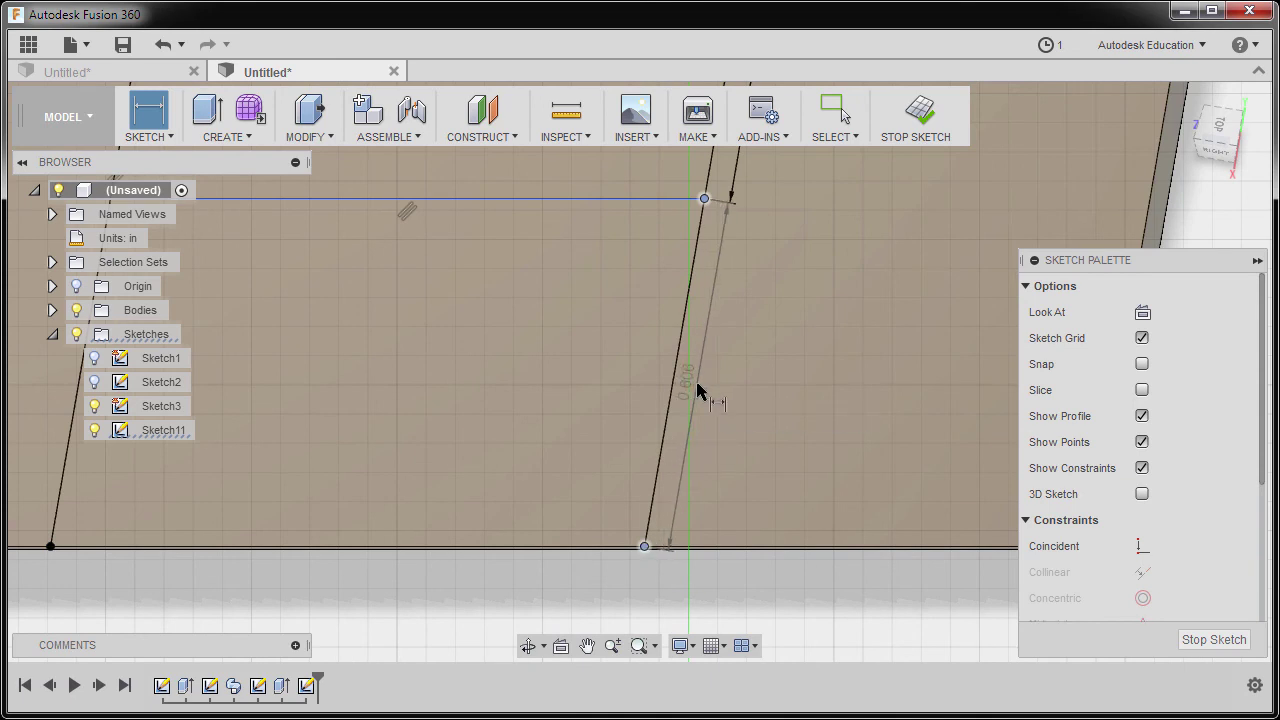
pyautogui.click(697, 384)
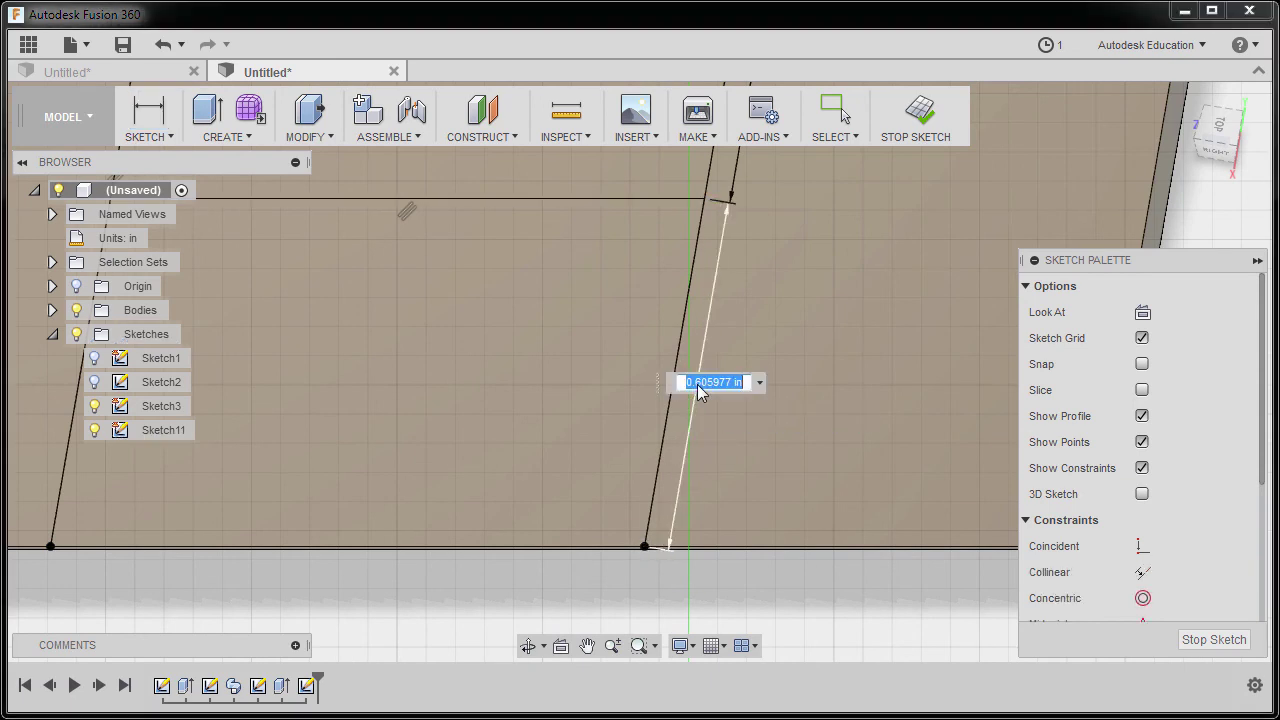
pyautogui.write('.5')
pyautogui.press('Return')
pyautogui.scroll(-5, 586, 332)
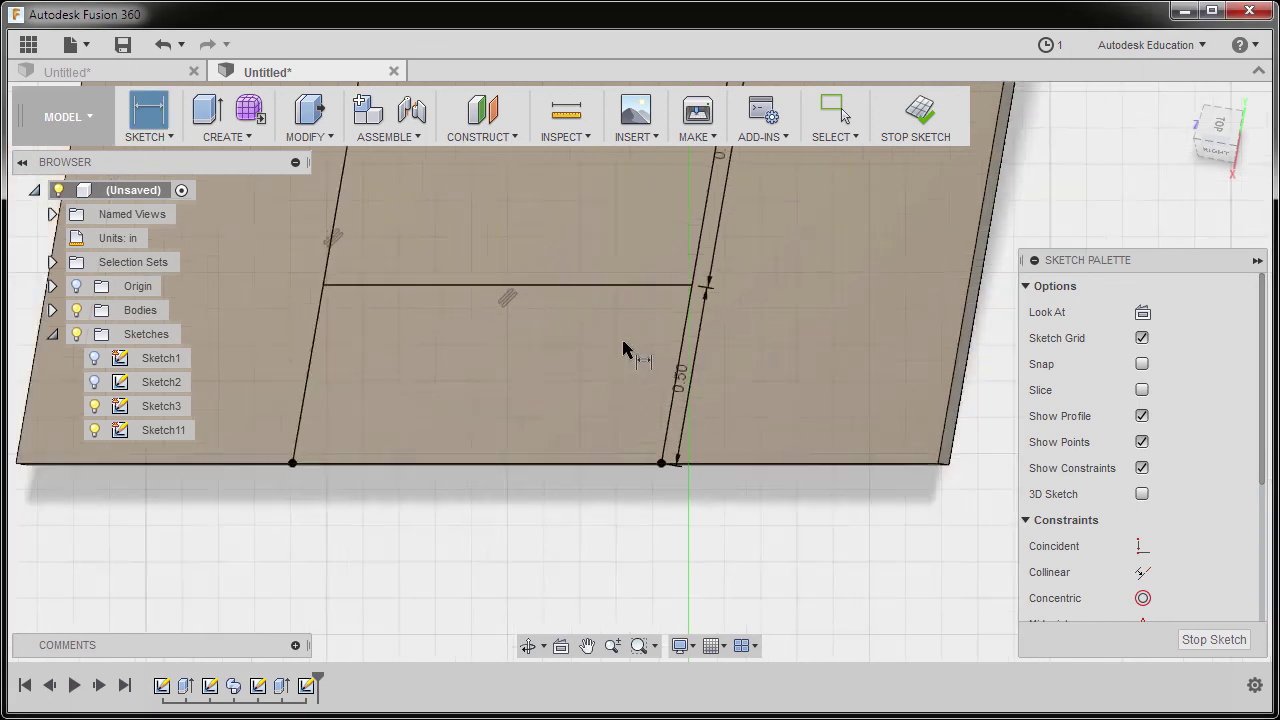
pyautogui.scroll(-2, 580, 318)
pyautogui.press('Escape')
# Convert the two slanted lines and the two cross lines on the angled face to construction lines.
pyautogui.scroll(5, 501, 290)
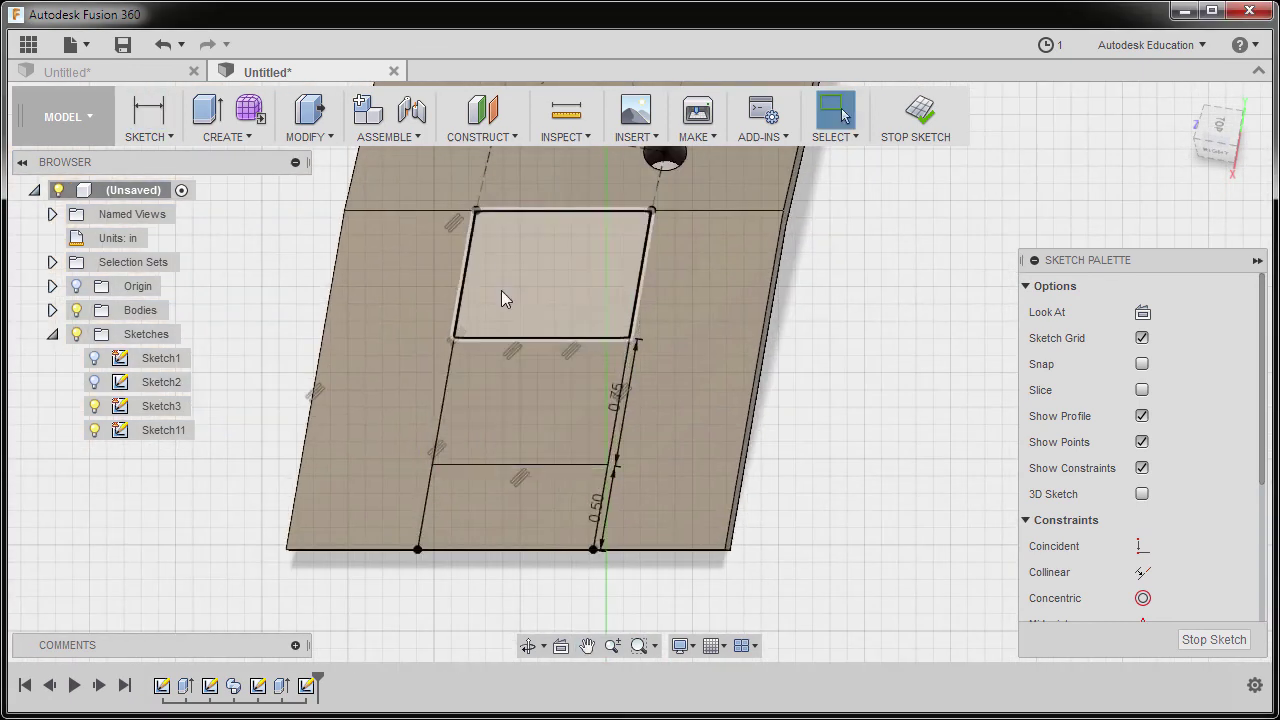
pyautogui.click(468, 262)
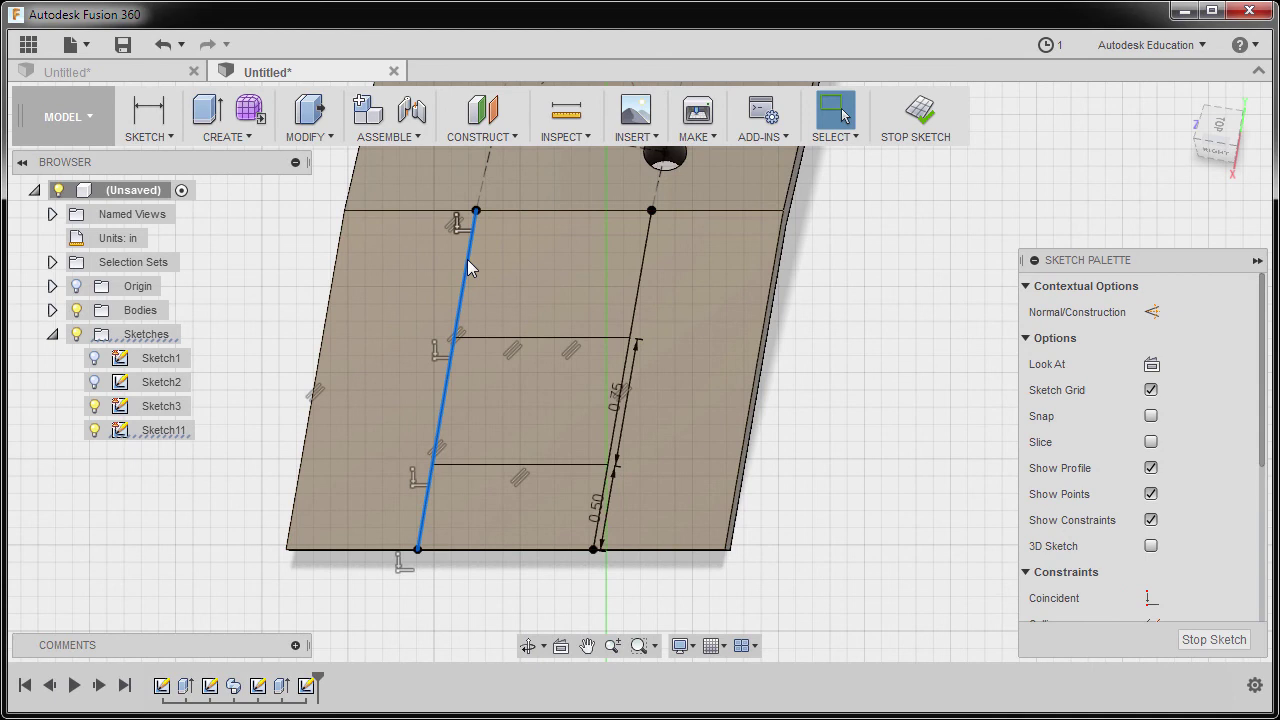
pyautogui.press('x')
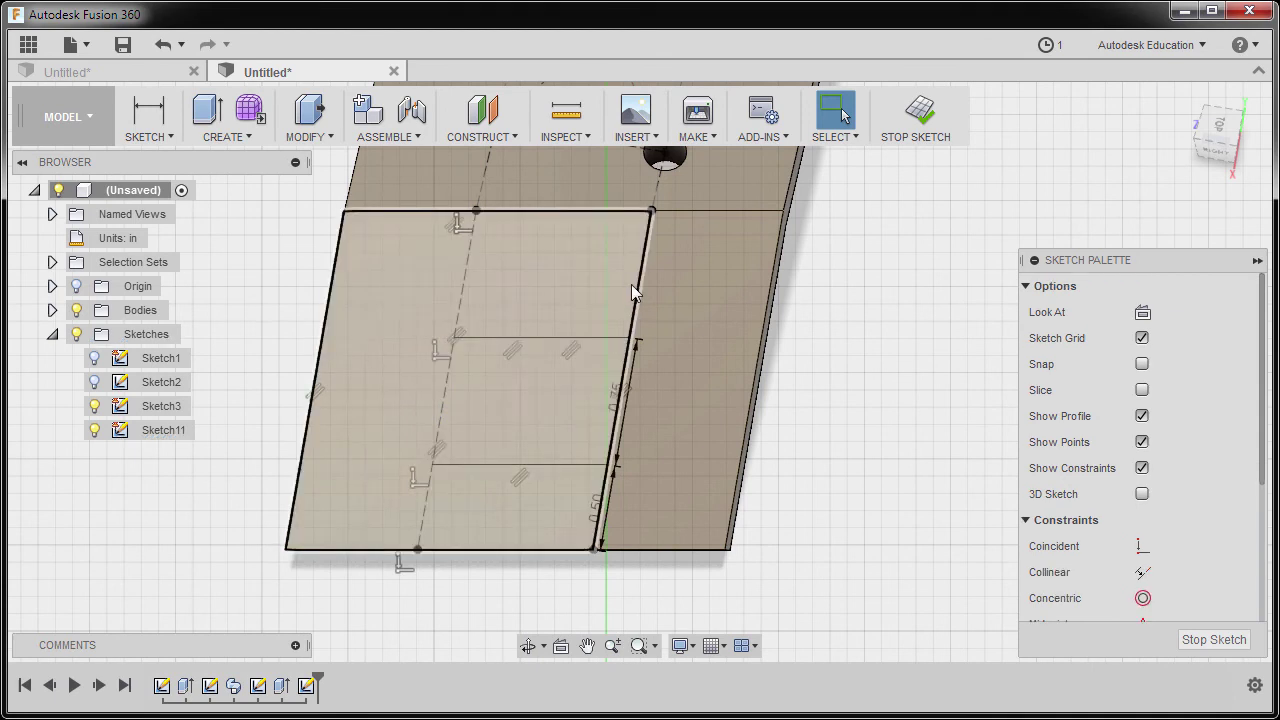
pyautogui.click(624, 365)
pyautogui.press('x')
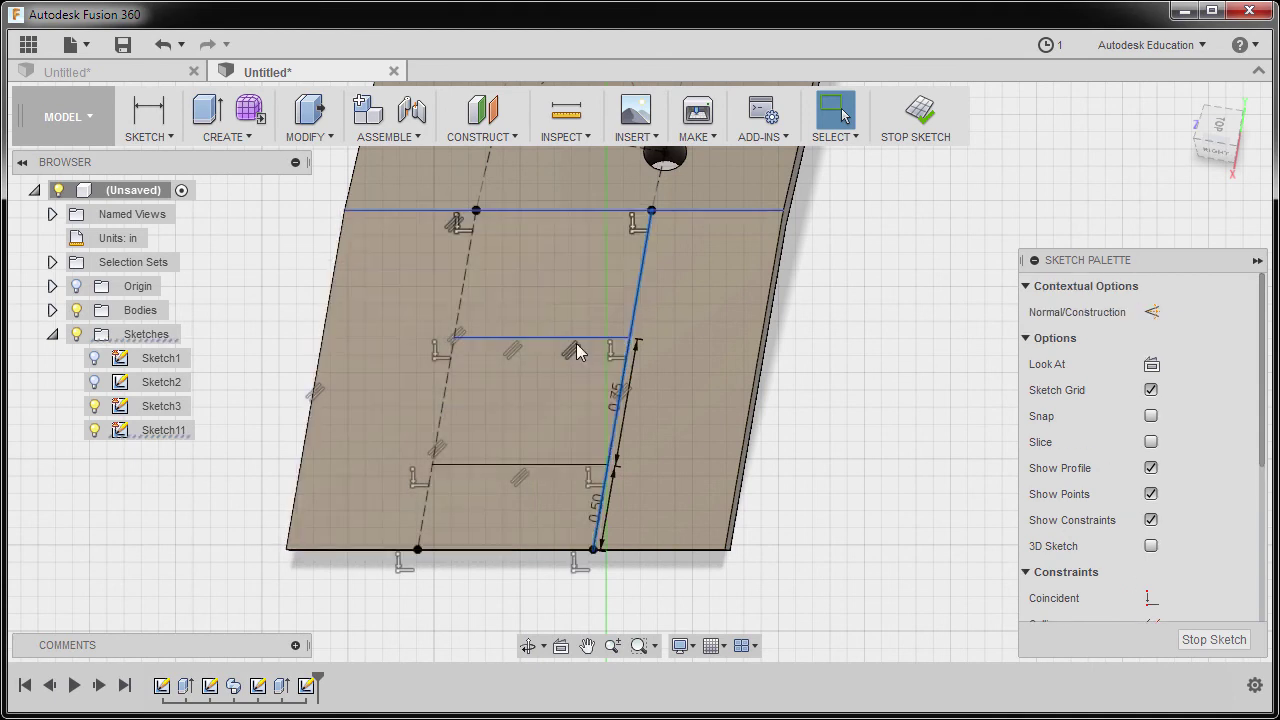
pyautogui.press('Escape')
pyautogui.keyDown('shift'); pyautogui.click(544, 462); pyautogui.keyUp('shift')
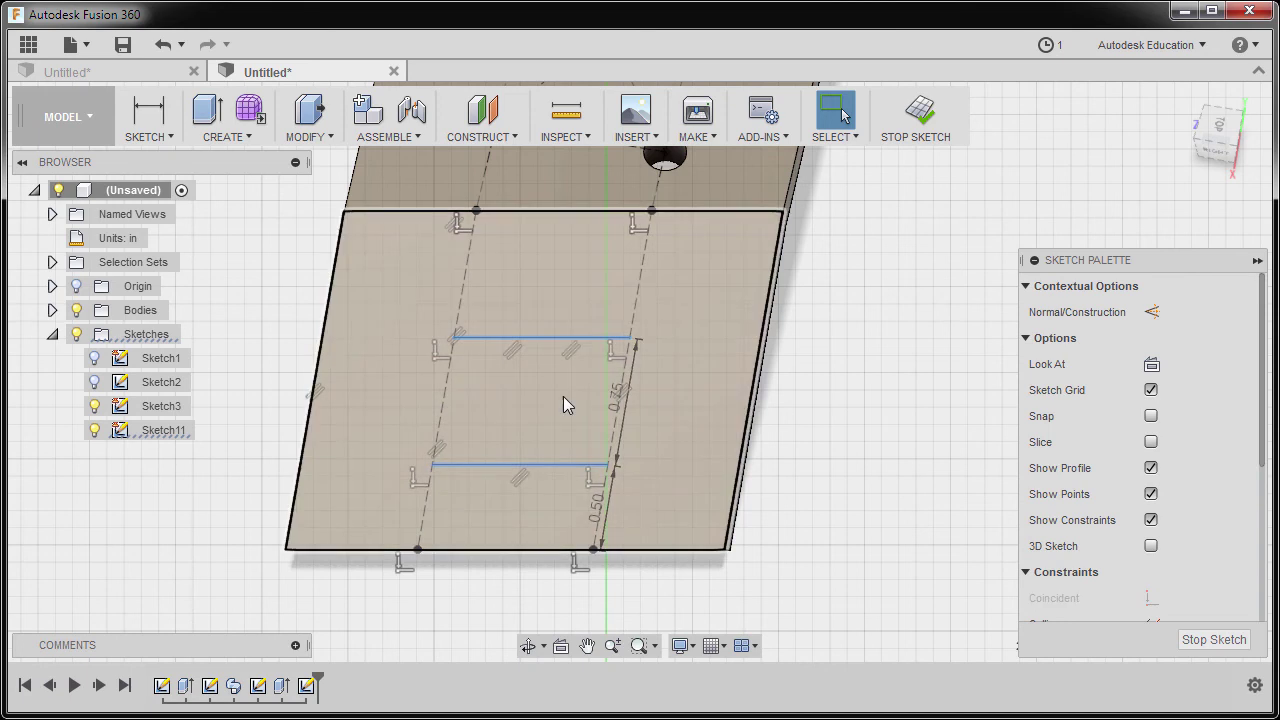
pyautogui.press('x')
# Move the 0.75 and 0.50 dimensions outward, clear of the slanted construction line.
pyautogui.scroll(3, 705, 391)
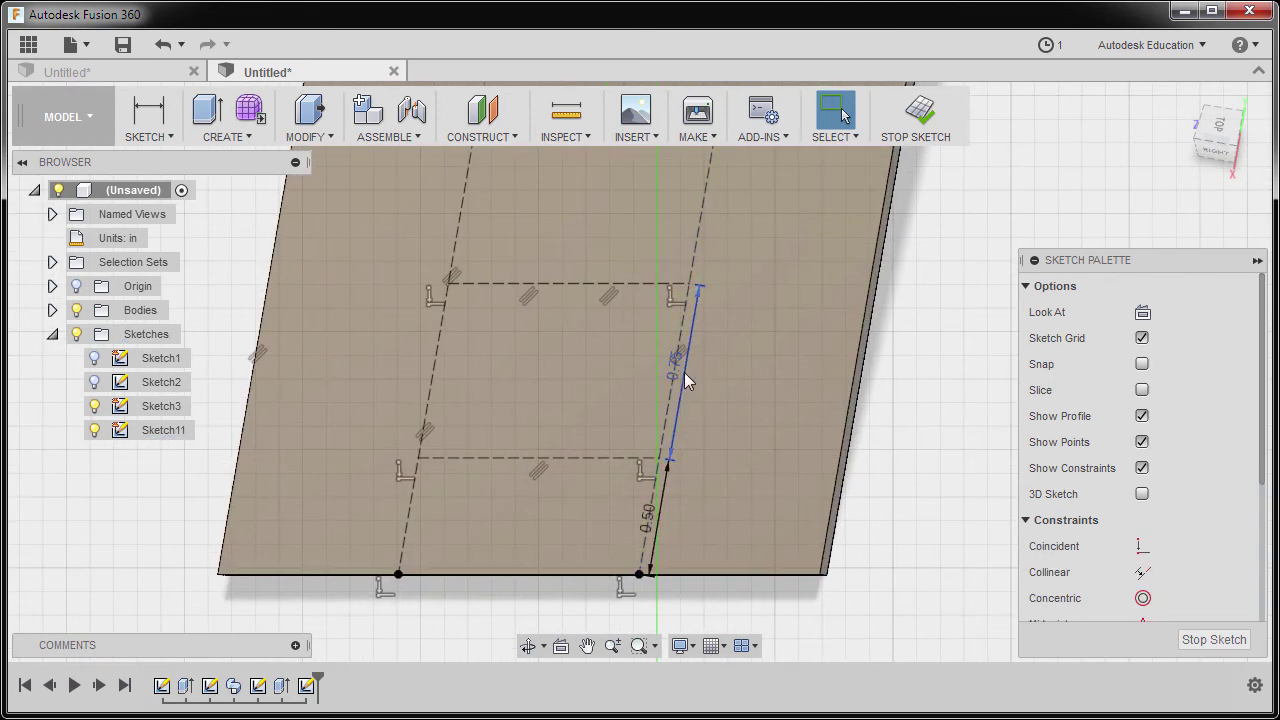
pyautogui.moveTo(686, 380); pyautogui.dragTo(740, 363)
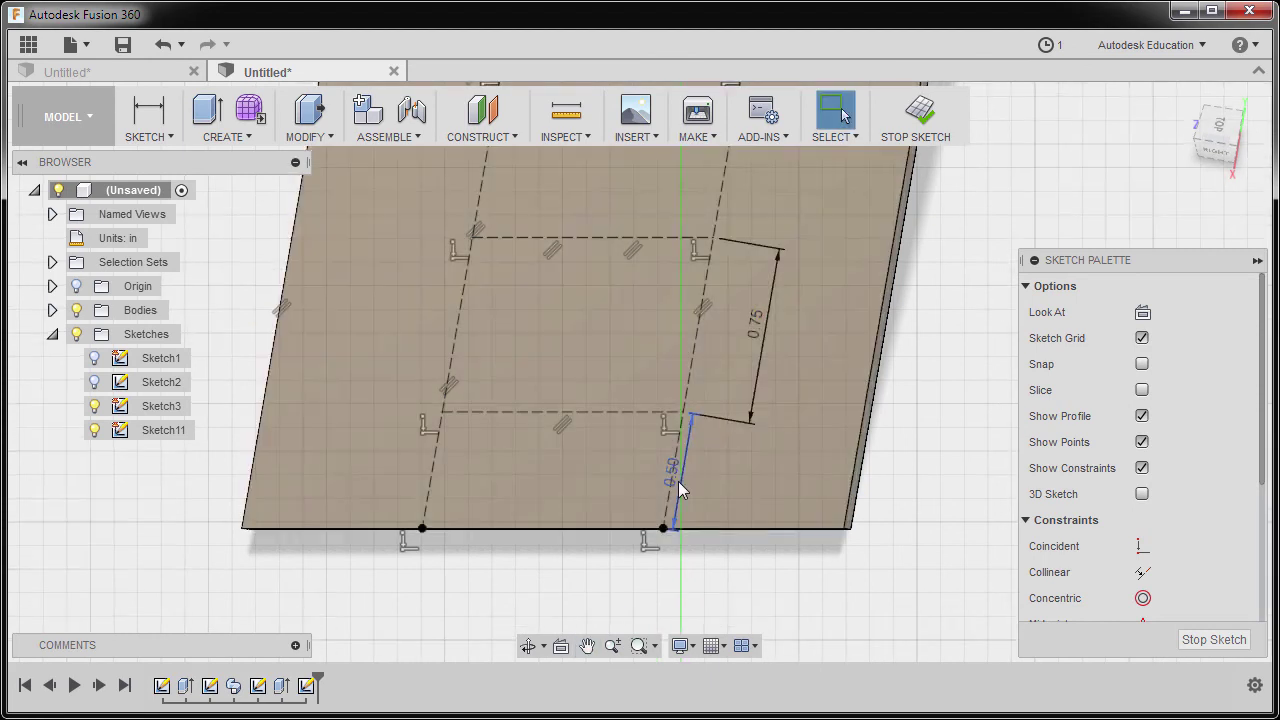
pyautogui.click(735, 479)
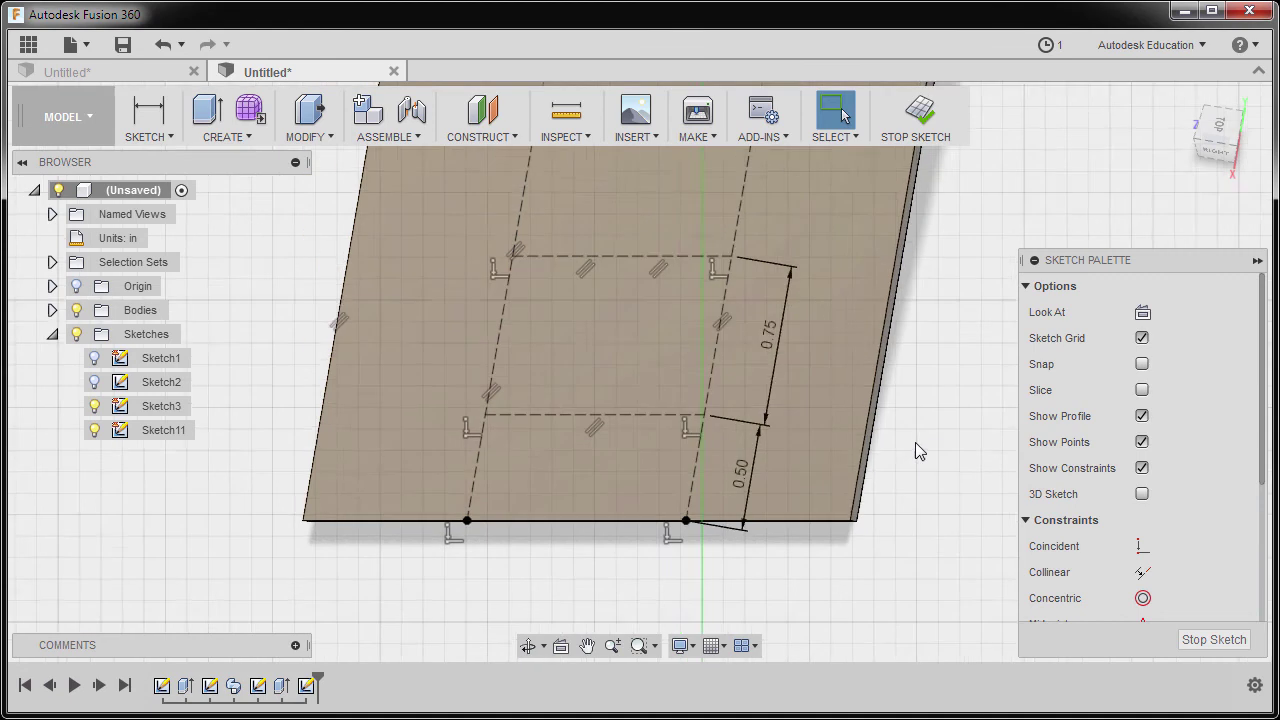
pyautogui.moveTo(915, 444); pyautogui.dragTo(904, 488, button='middle')
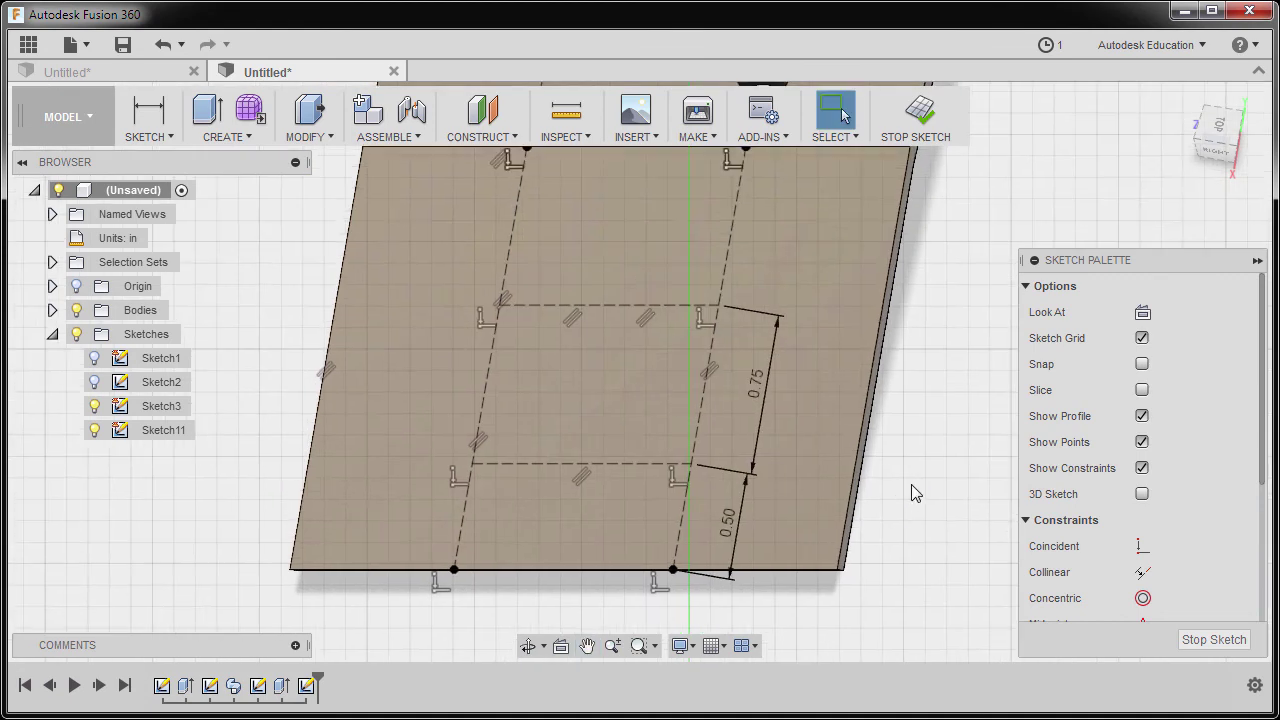
# Sketch four circles about 0.25 in in diameter, centred on the intersections of the construction lines on the angled face.
pyautogui.press('c')
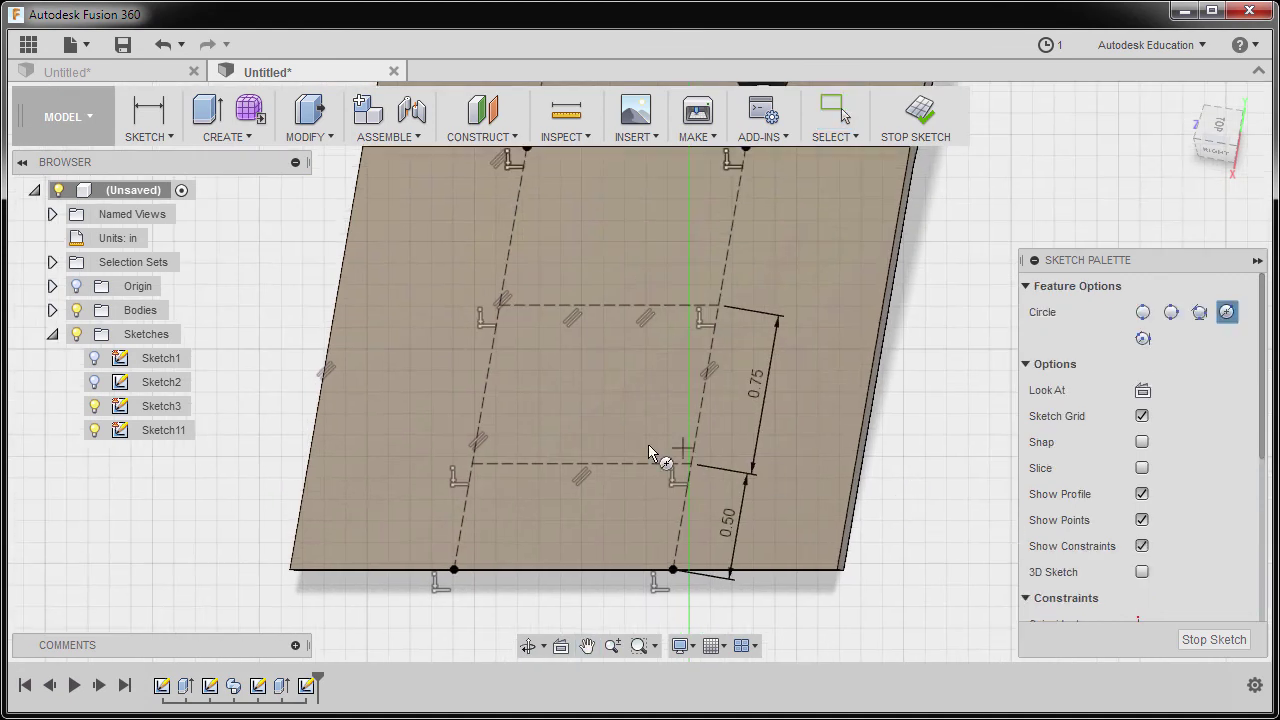
pyautogui.click(499, 306)
pyautogui.click(519, 328)
pyautogui.click(718, 305)
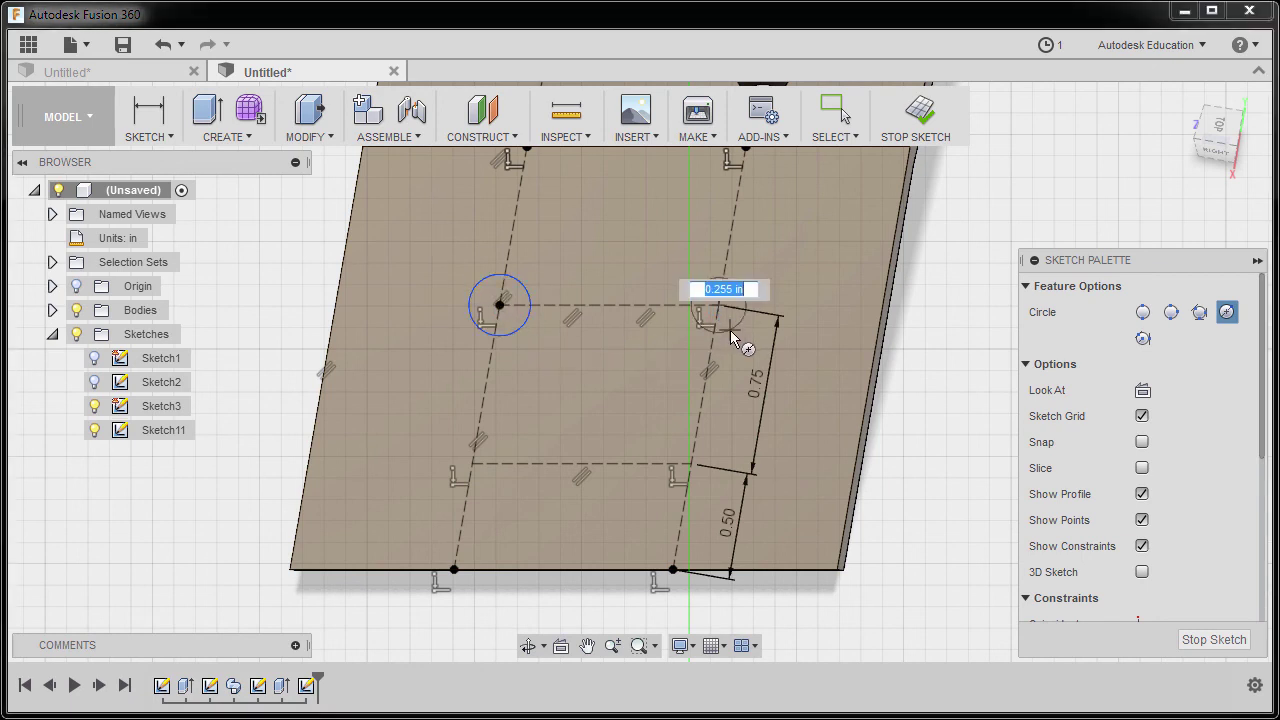
pyautogui.click(737, 330)
pyautogui.click(472, 463)
pyautogui.click(486, 482)
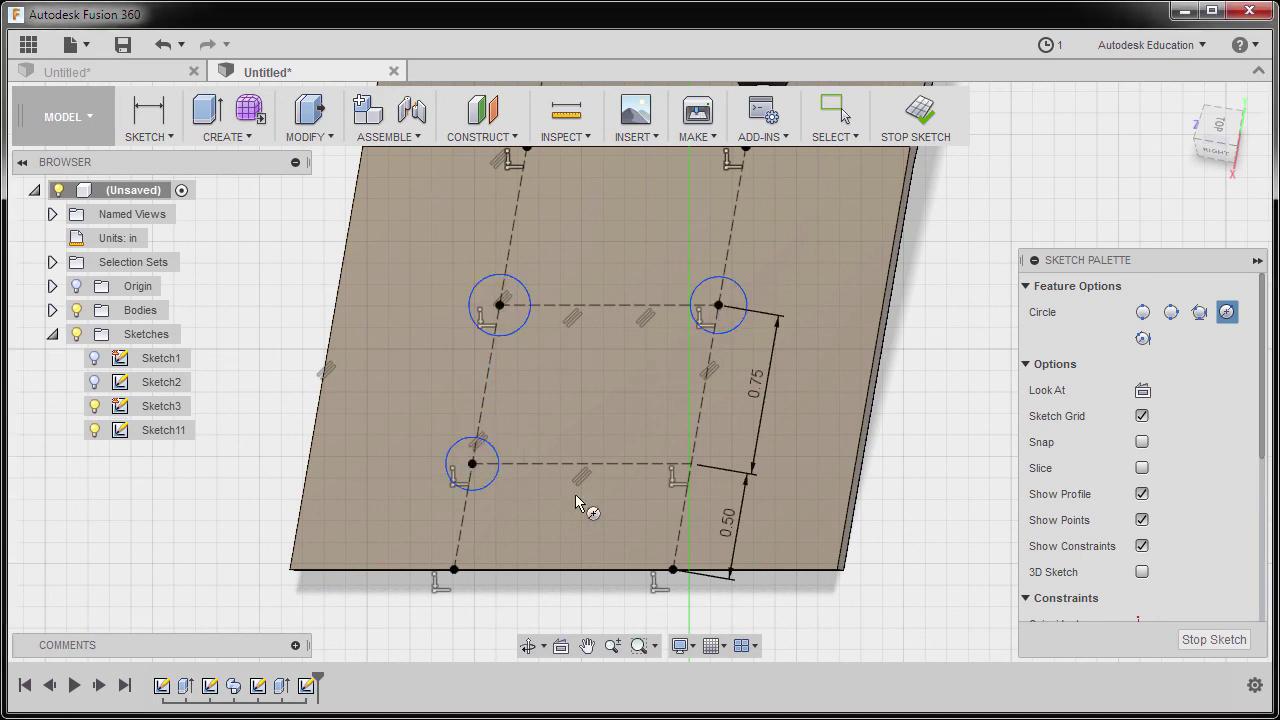
pyautogui.click(689, 466)
pyautogui.click(700, 488)
pyautogui.press('Escape')
# Dimension the diameter of the lower circle on the undimensioned slanted line as 0.19 in.
pyautogui.press('d')
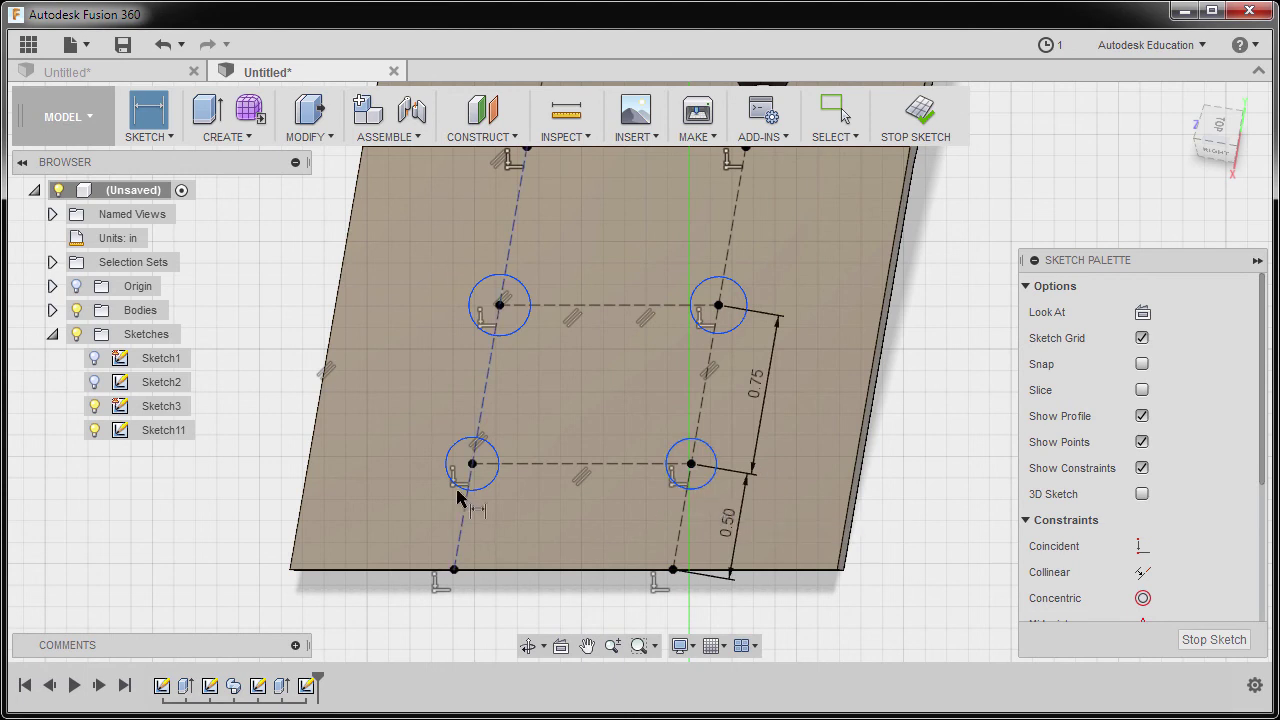
pyautogui.click(455, 460)
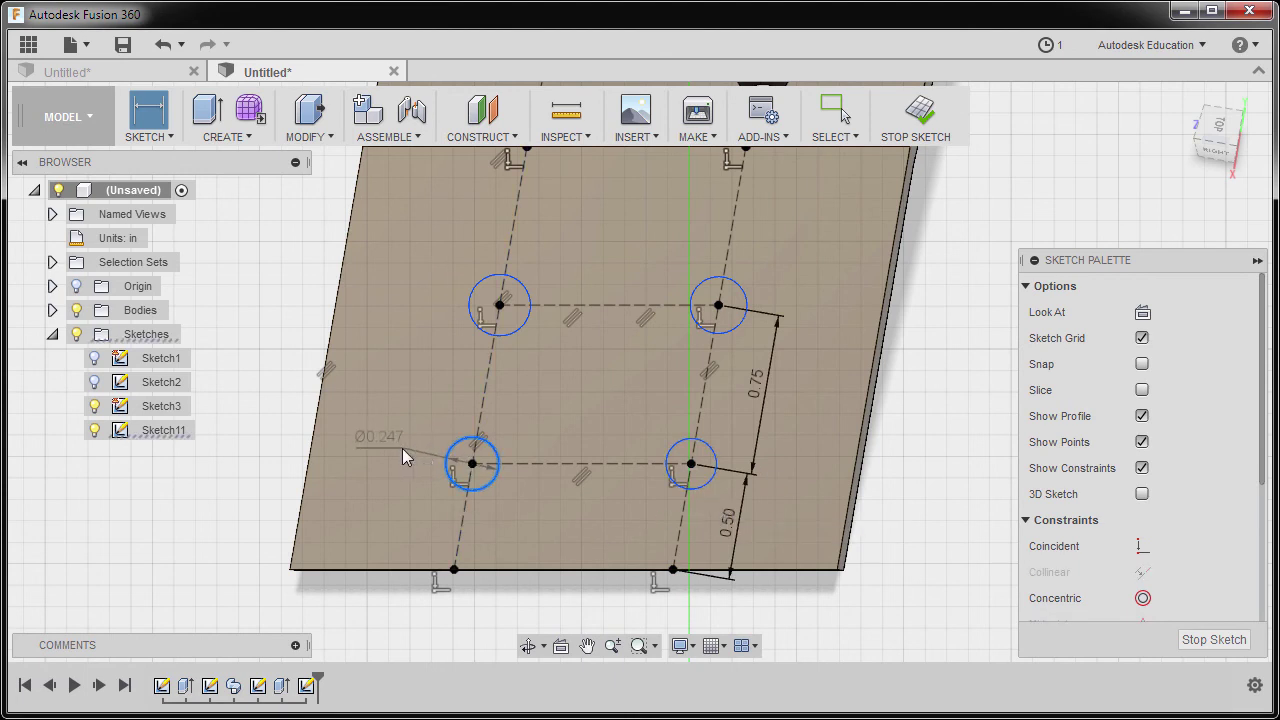
pyautogui.click(403, 451)
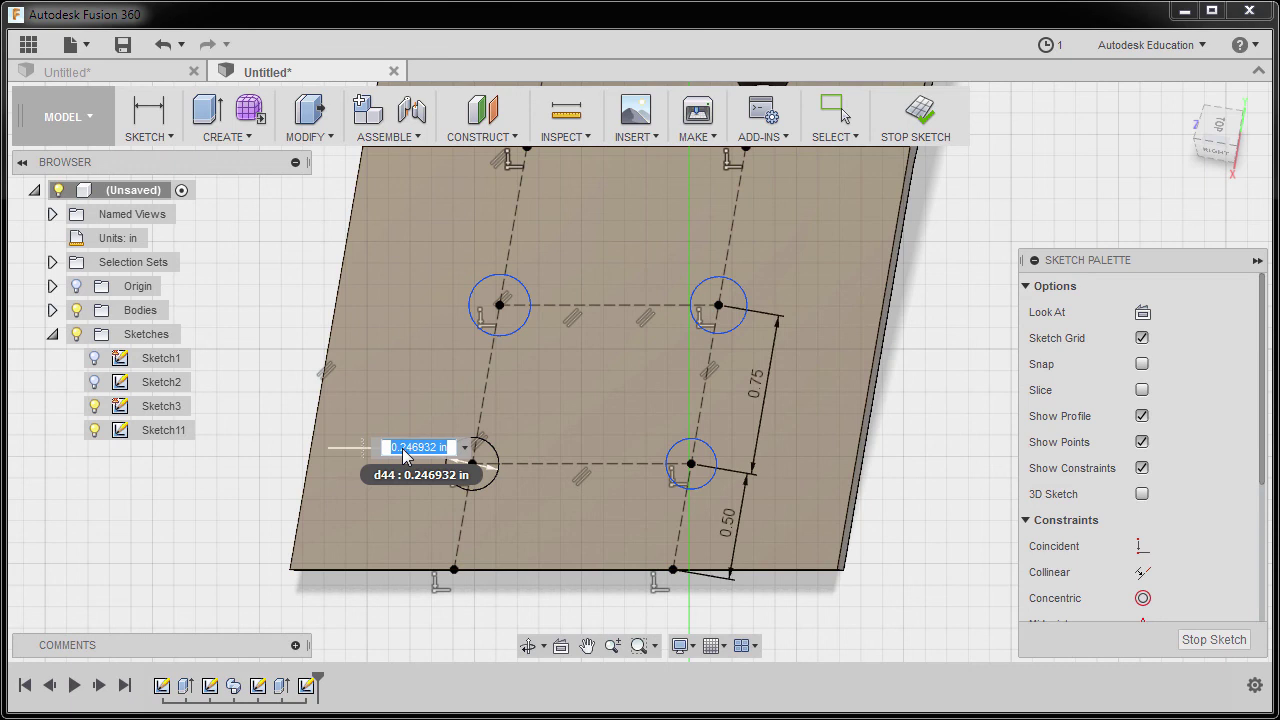
pyautogui.press('BackSpace')
pyautogui.press('Return')
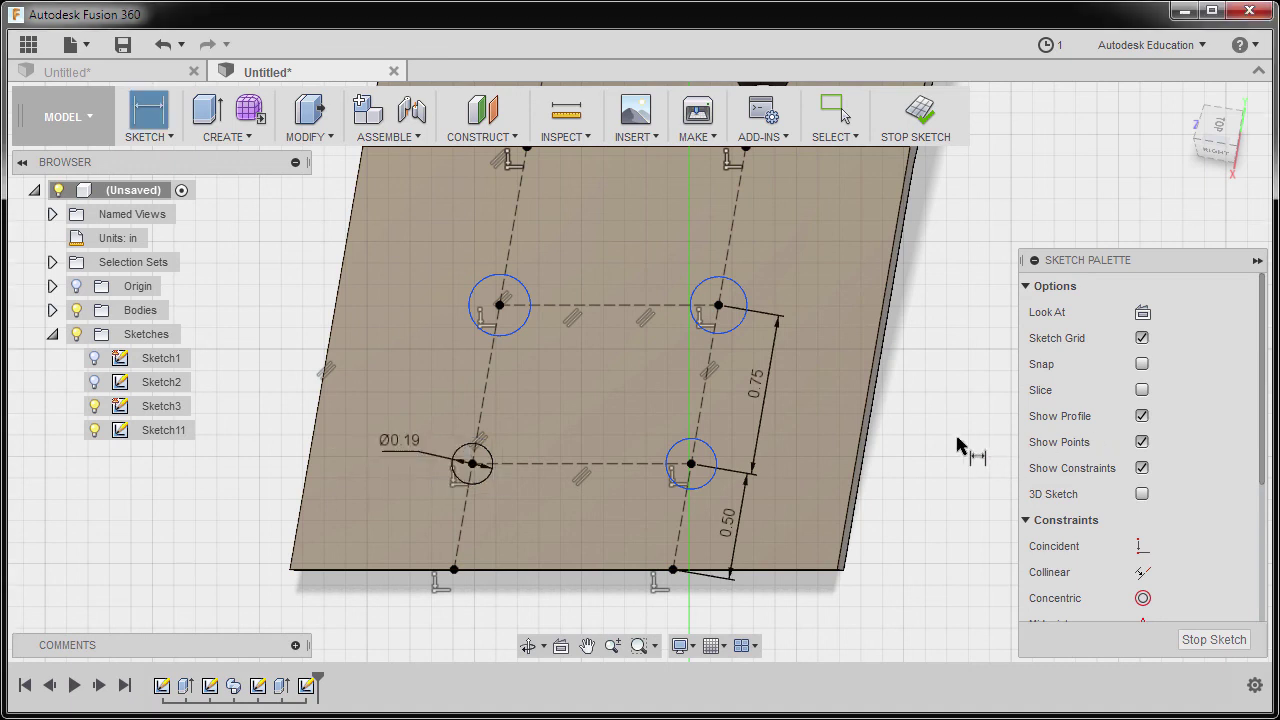
pyautogui.scroll(2, 976, 435)
pyautogui.scroll(-2, 976, 435)
pyautogui.press('Escape')
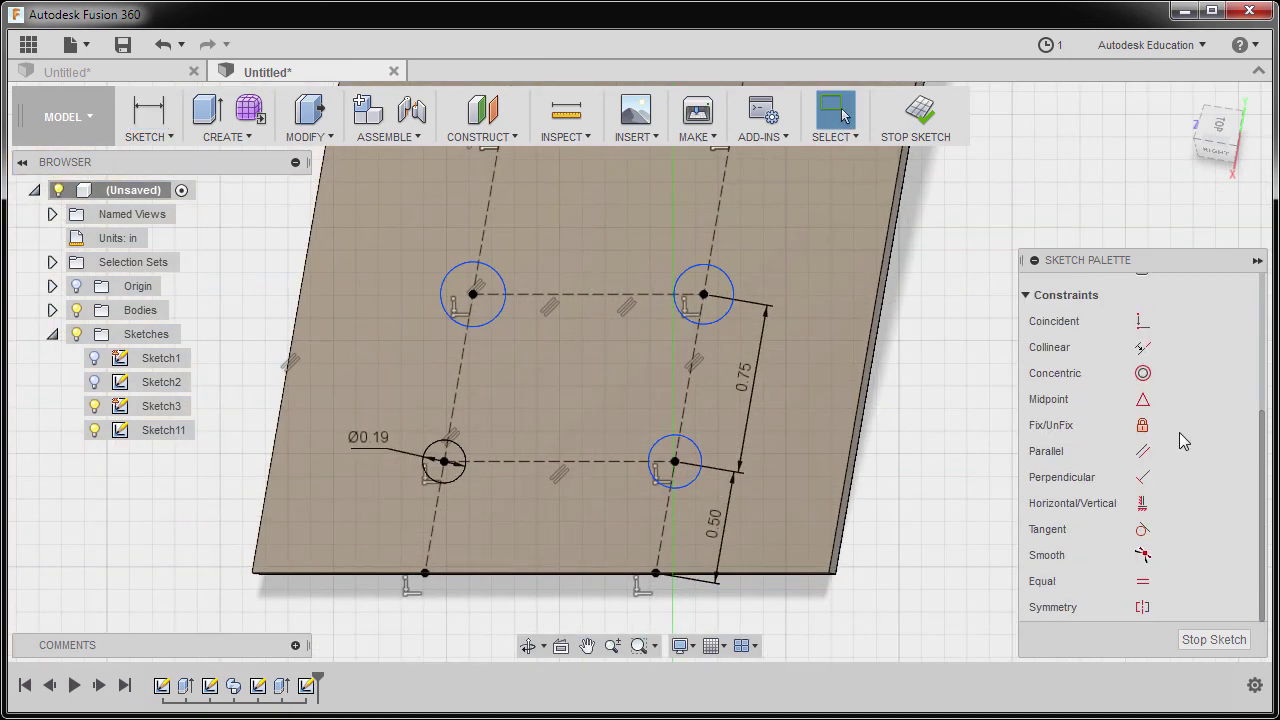
# Make the other three circles the same size as the 0.19 in circle with Equal constraints.
pyautogui.scroll(-3, 1179, 432)
pyautogui.click(1144, 588)
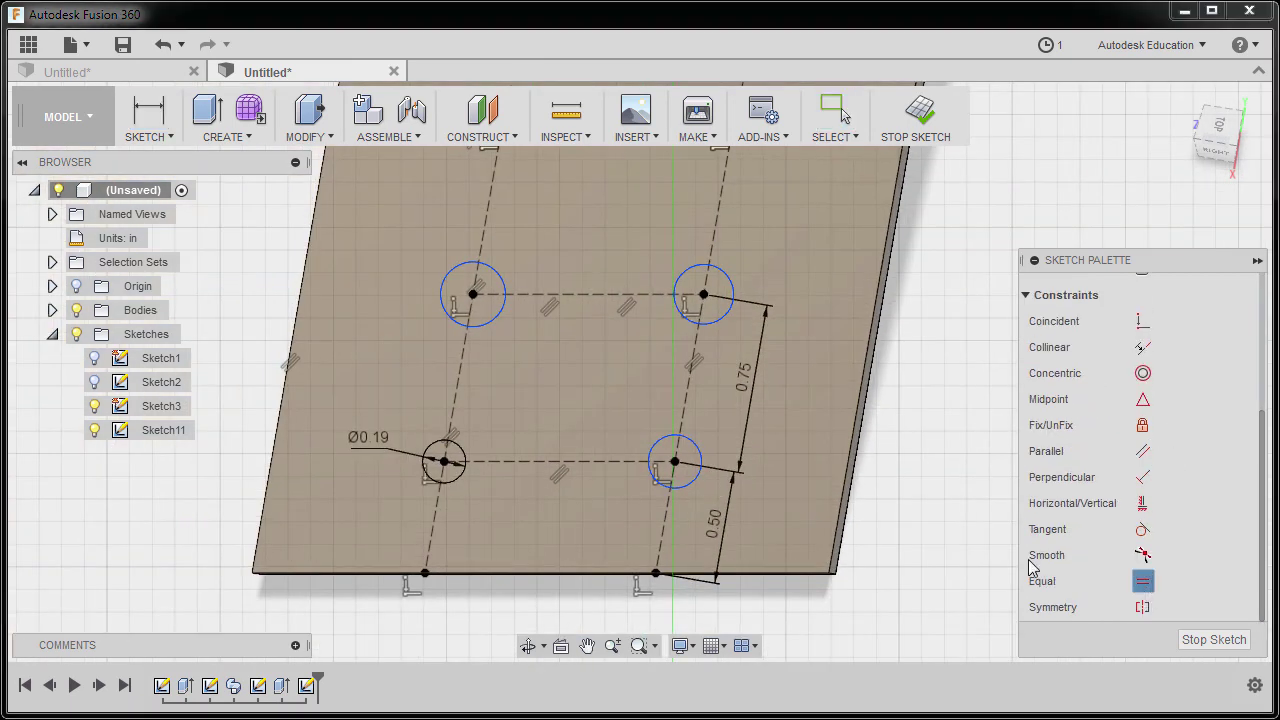
pyautogui.click(464, 455)
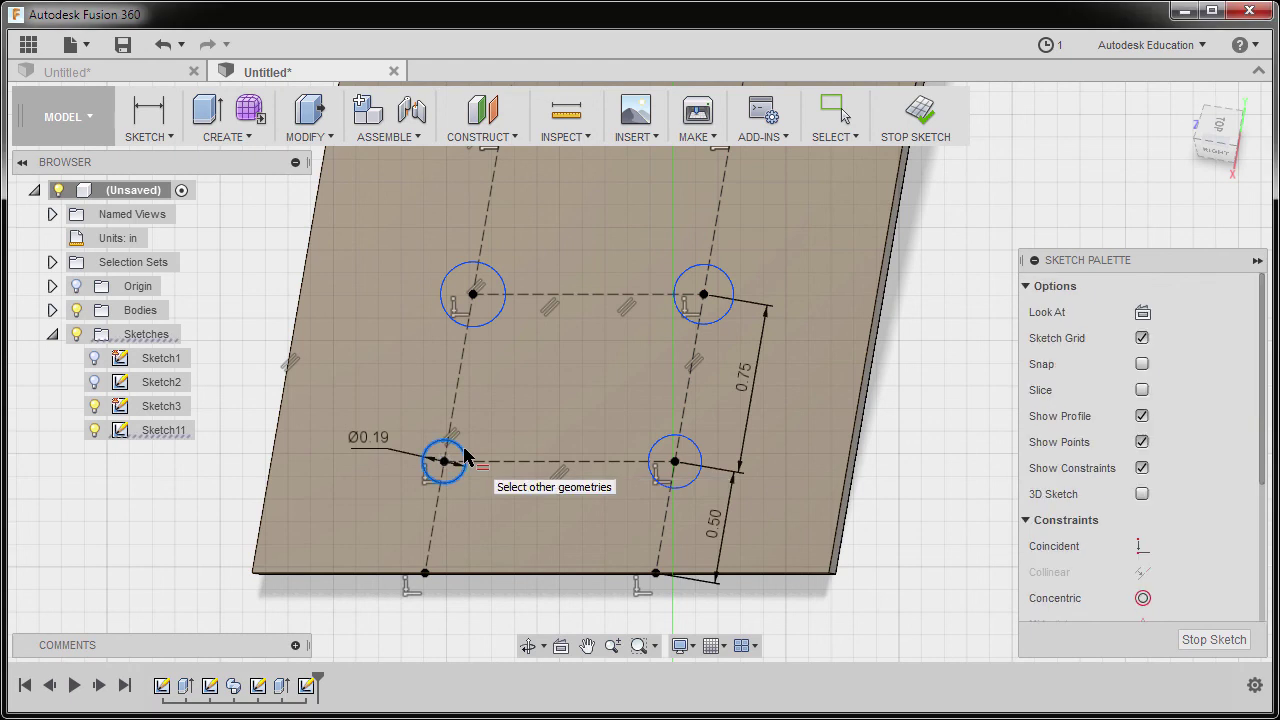
pyautogui.click(497, 318)
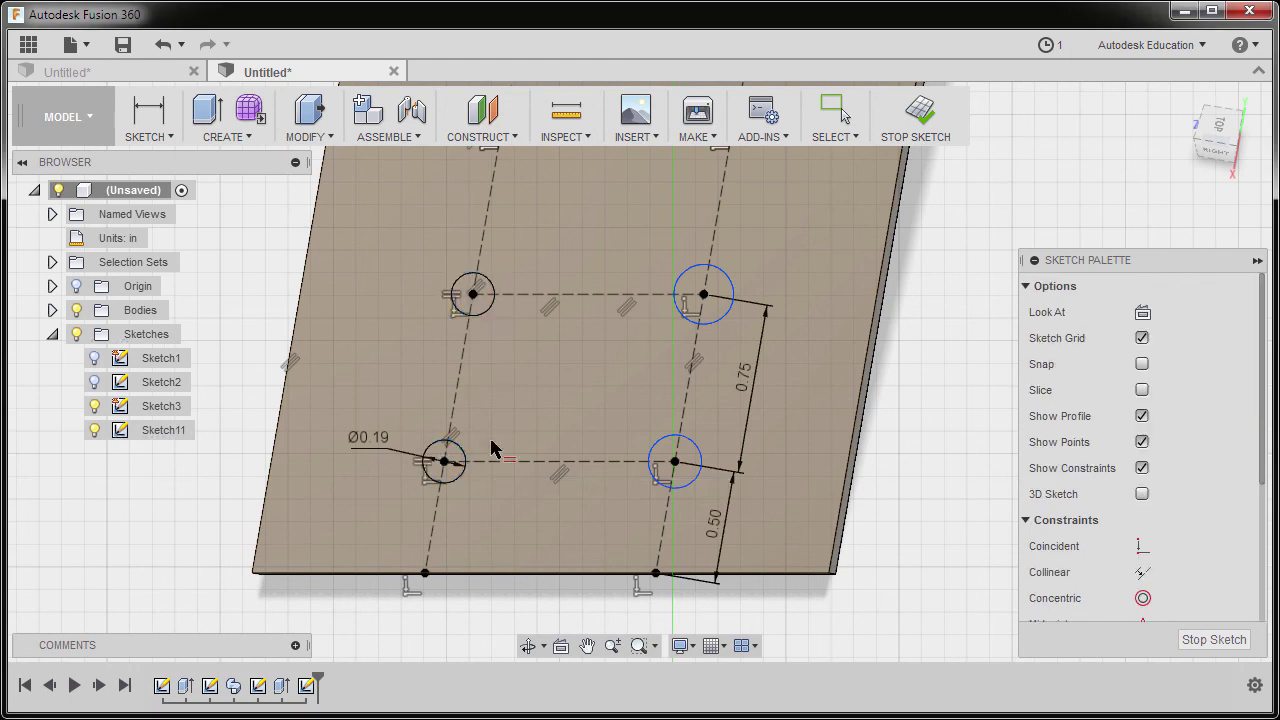
pyautogui.click(706, 325)
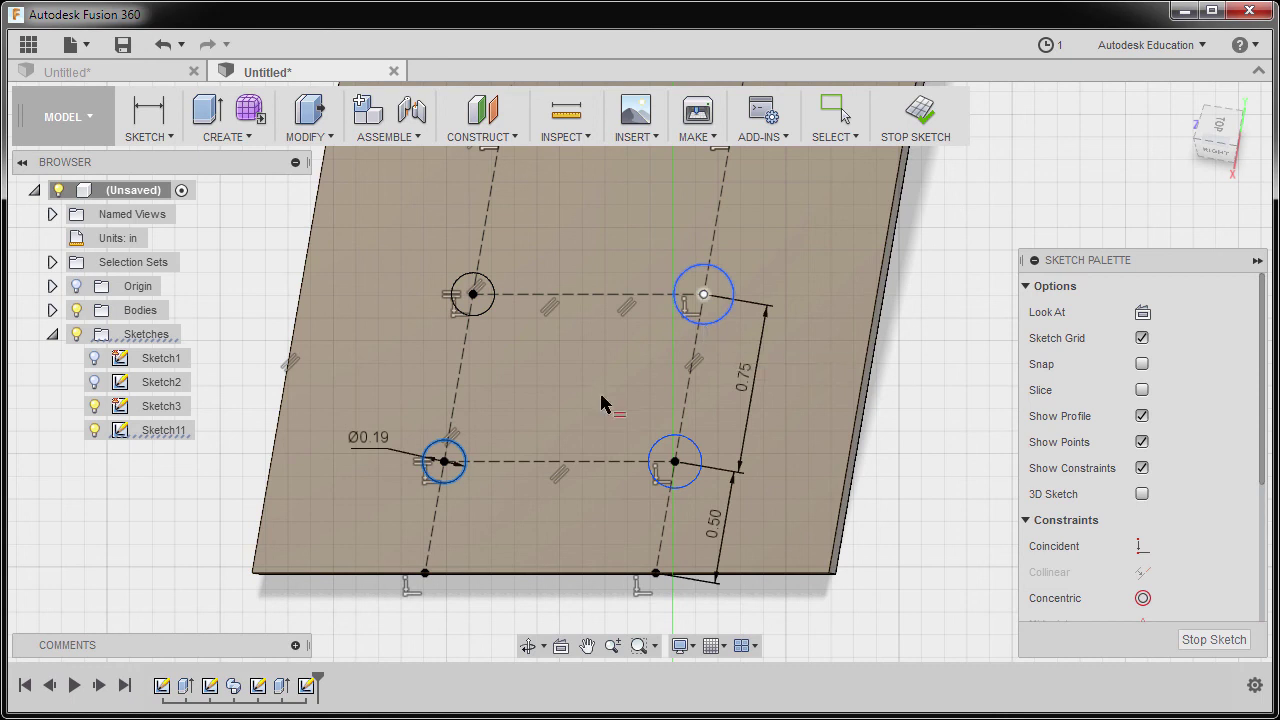
pyautogui.click(466, 456)
pyautogui.click(663, 457)
# Extrude the four circle profiles as a cut with the extent To Object, ending at the underside face of the angled section.
pyautogui.keyDown('shift'); pyautogui.moveTo(663, 457); pyautogui.dragTo(811, 371, button='middle'); pyautogui.keyUp('shift')
pyautogui.moveTo(879, 400); pyautogui.dragTo(833, 398, button='middle')
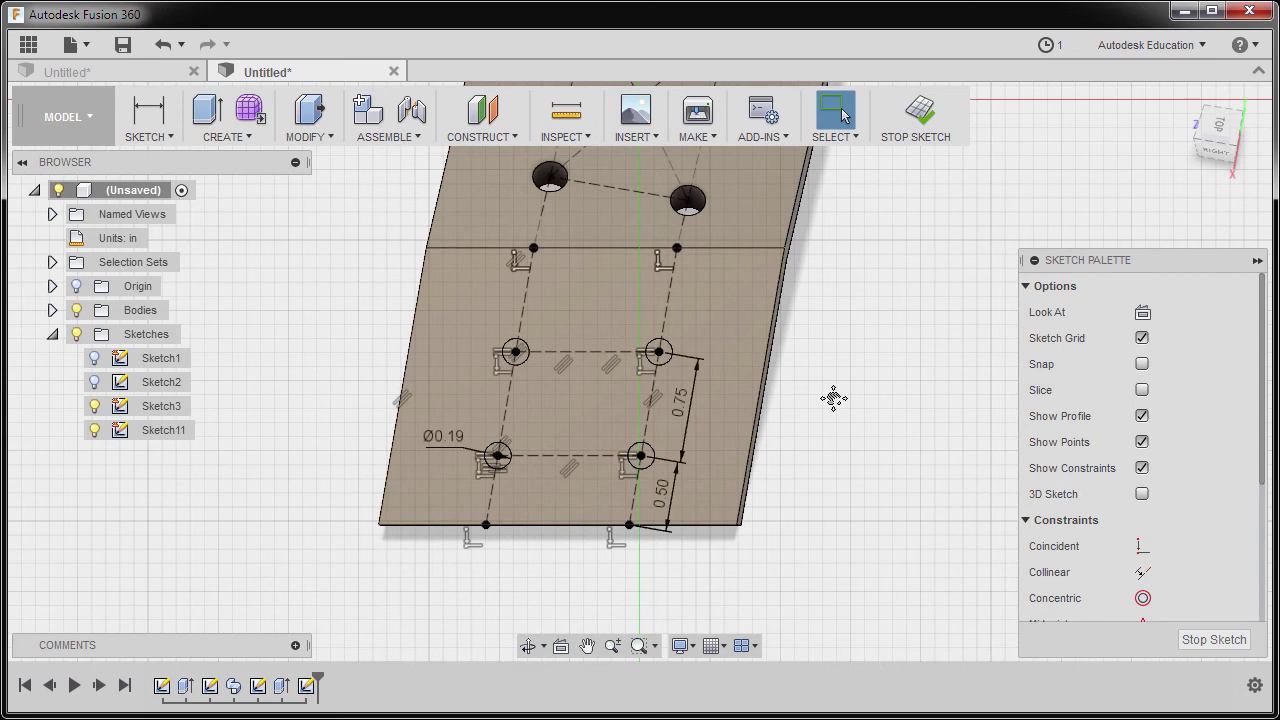
pyautogui.press('e')
pyautogui.scroll(5, 591, 384)
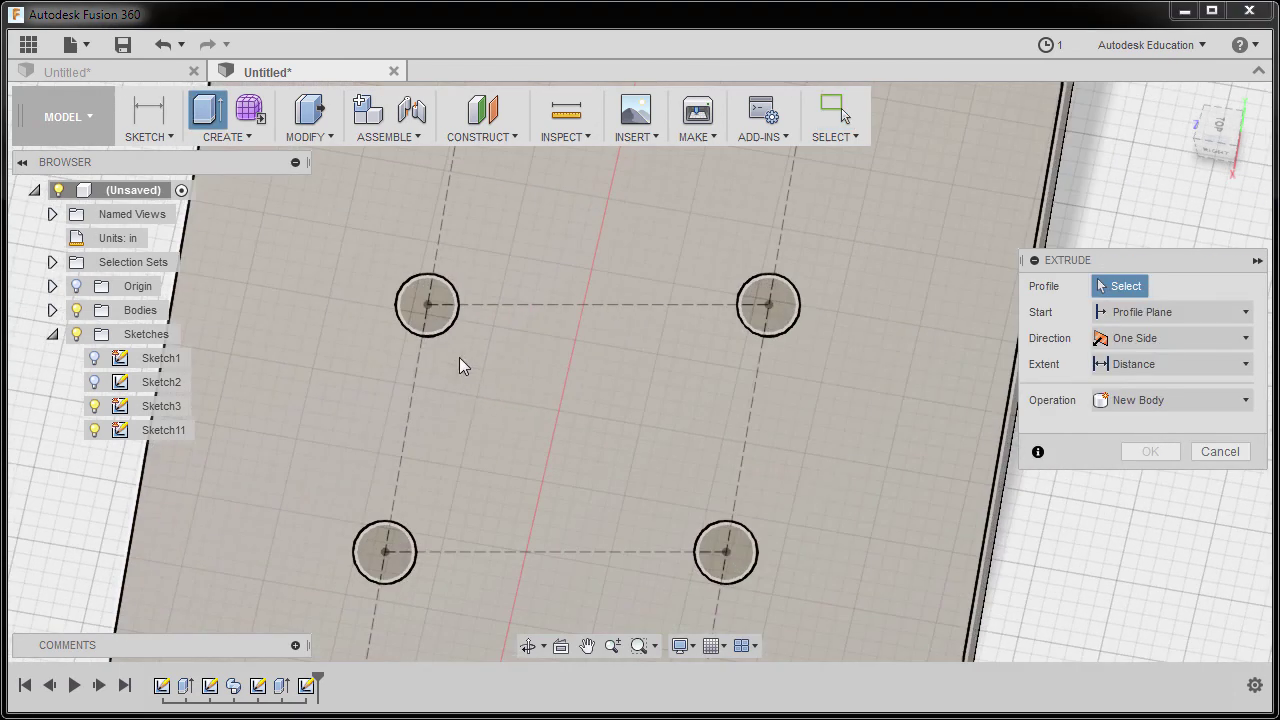
pyautogui.click(436, 310)
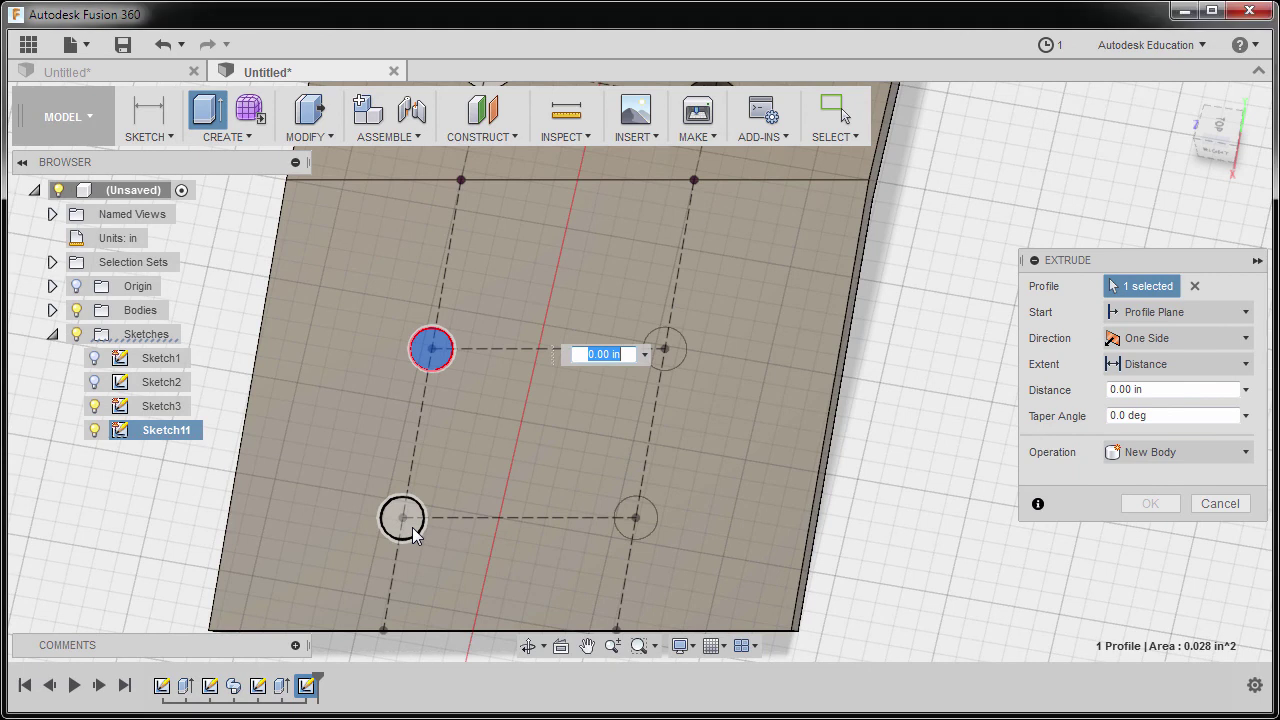
pyautogui.click(412, 532)
pyautogui.click(663, 348)
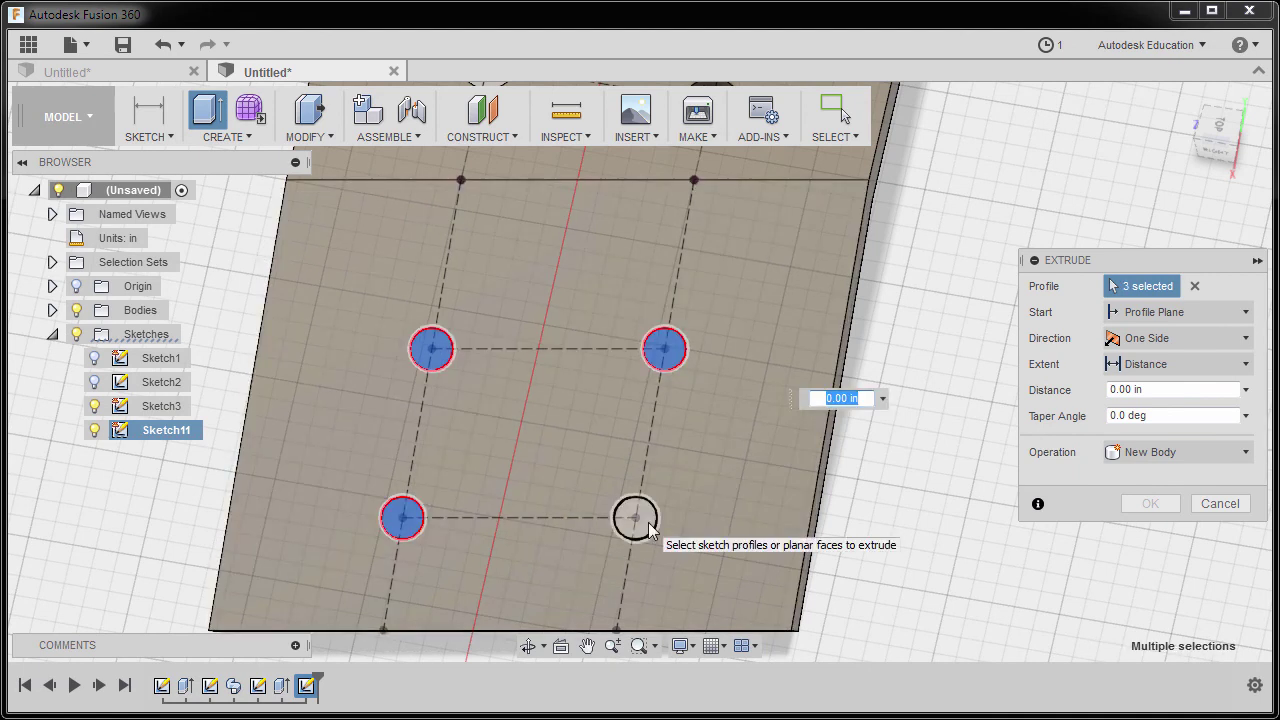
pyautogui.click(636, 518)
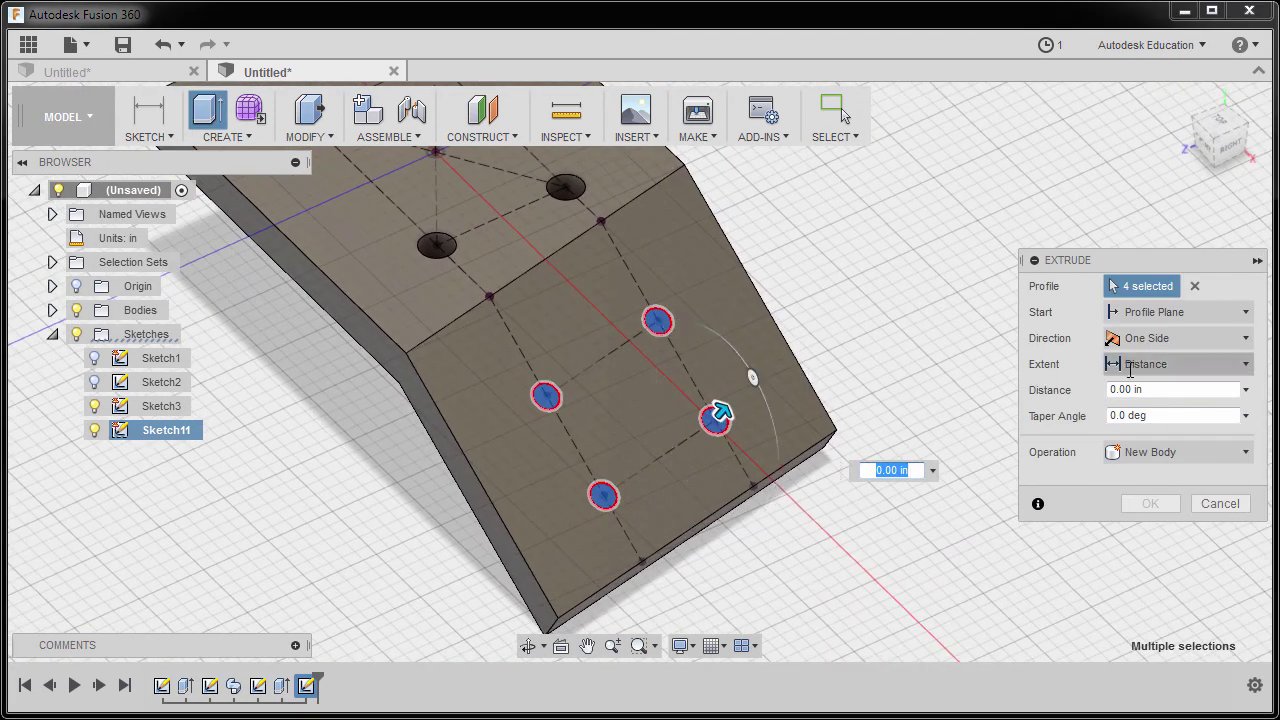
pyautogui.click(1131, 366)
pyautogui.click(1150, 414)
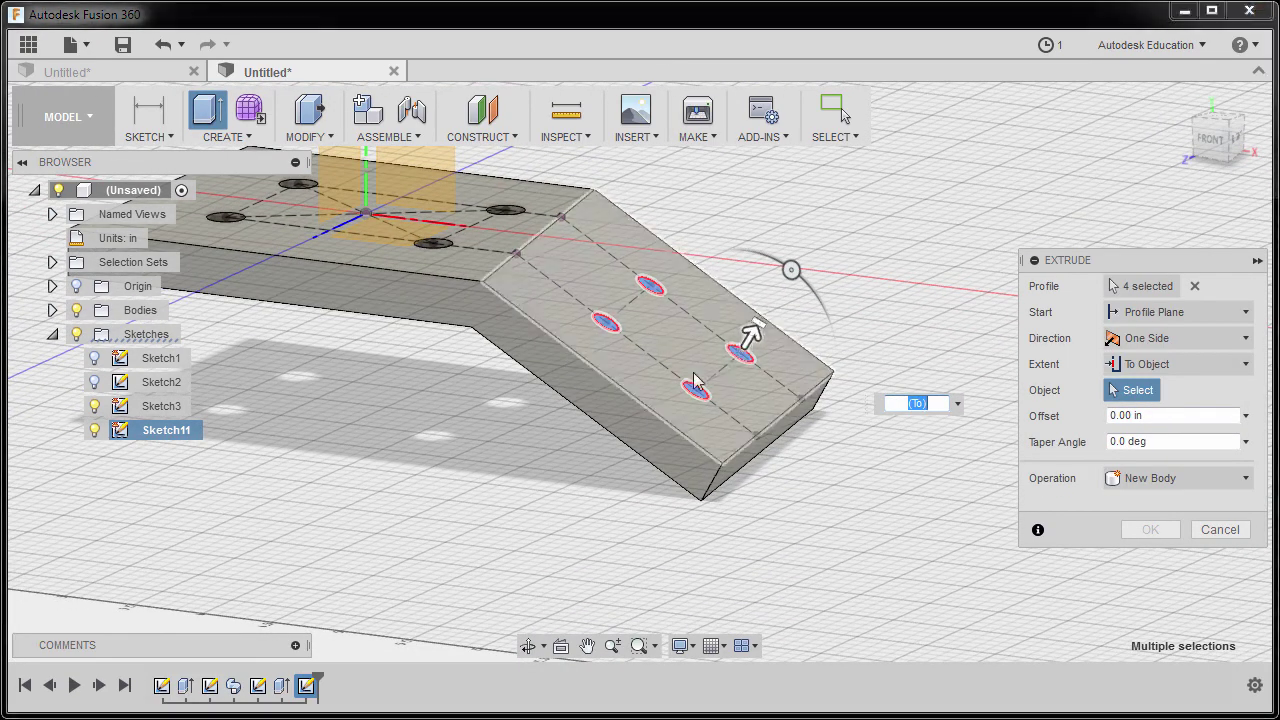
pyautogui.keyDown('shift'); pyautogui.moveTo(697, 383); pyautogui.dragTo(776, 357, button='middle'); pyautogui.keyUp('shift')
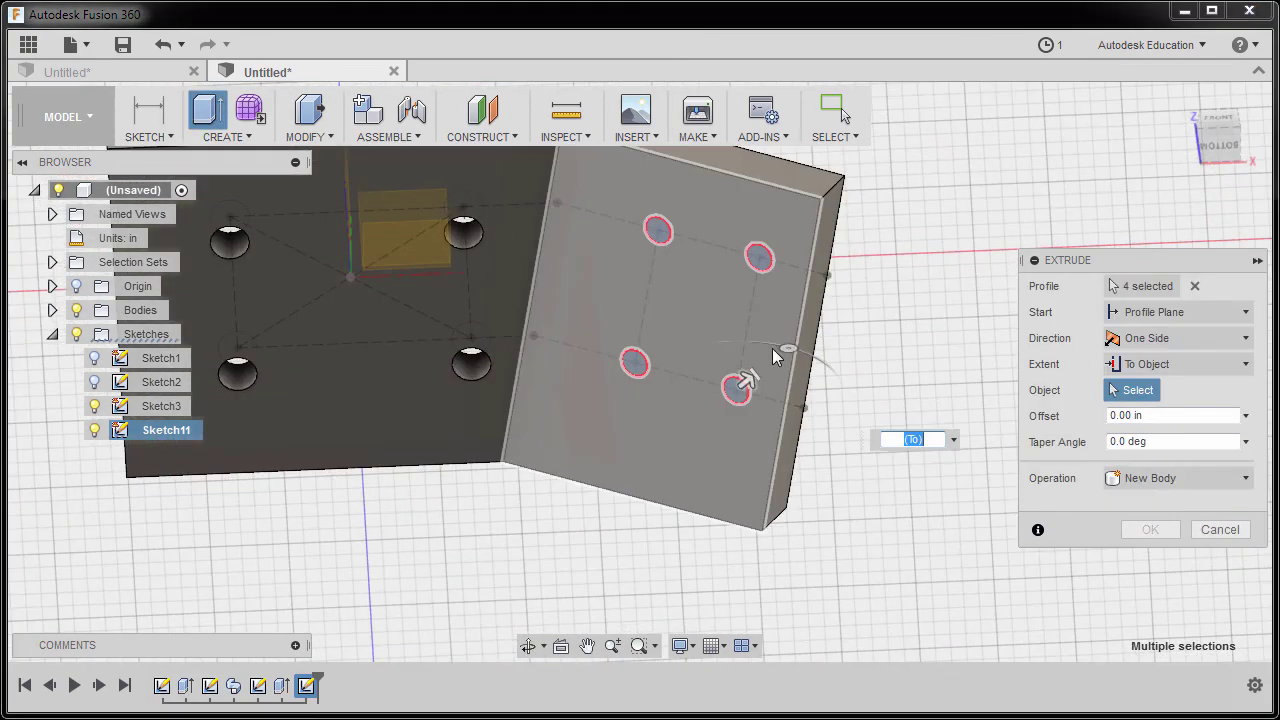
pyautogui.click(692, 306)
pyautogui.keyDown('shift'); pyautogui.moveTo(690, 310); pyautogui.dragTo(610, 449, button='middle'); pyautogui.keyUp('shift')
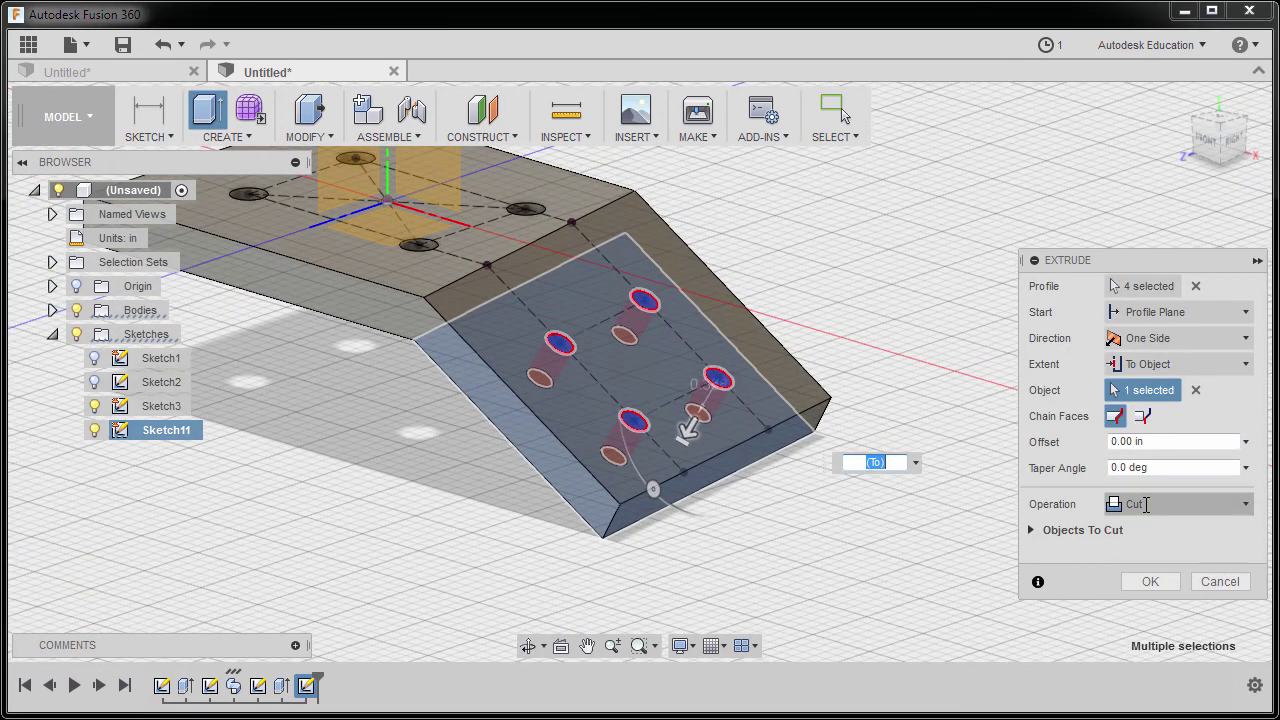
pyautogui.click(1158, 581)
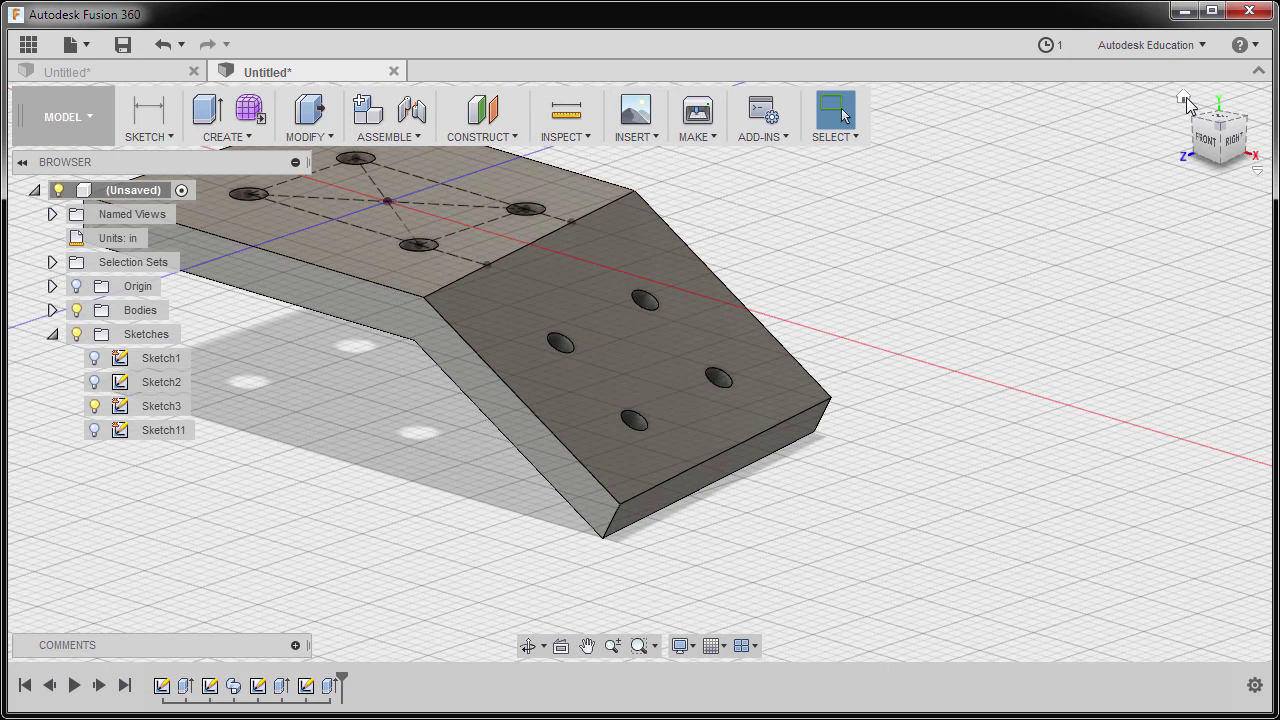
# Show Sketch11 in the home view and examine where its construction lines meet those of the flat section at the bend.
pyautogui.click(1184, 99)
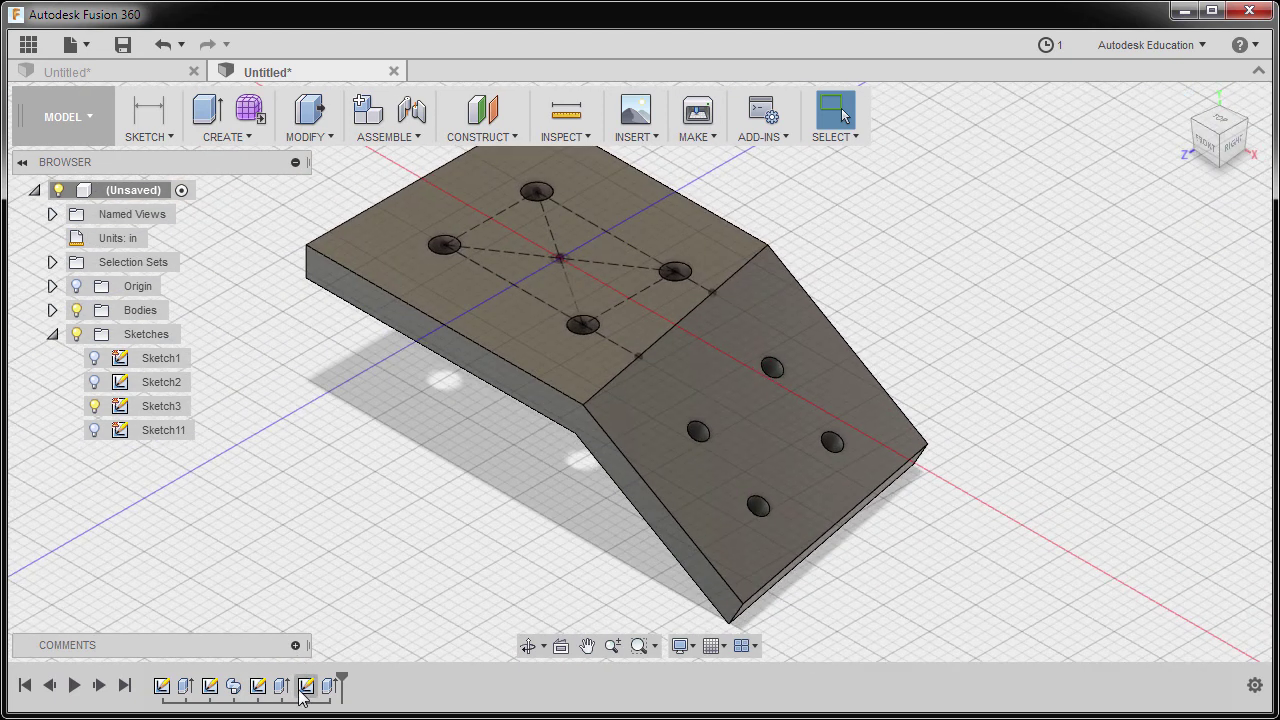
pyautogui.click(94, 430)
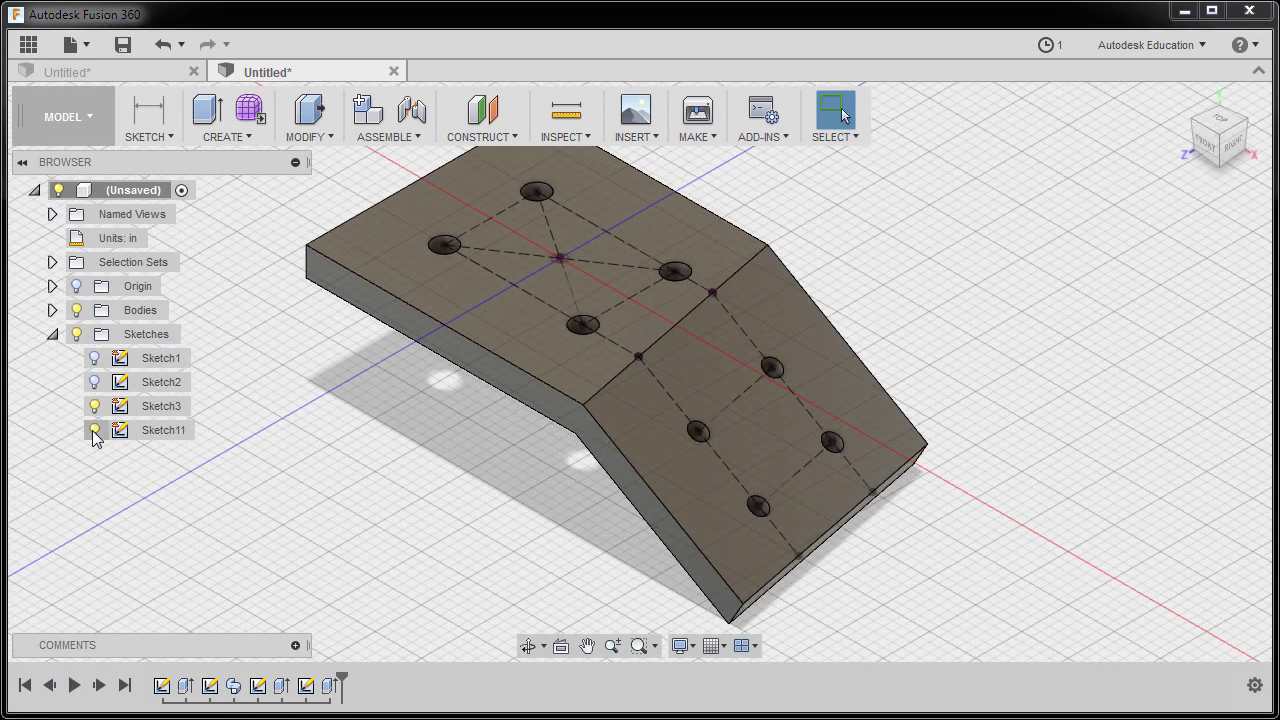
pyautogui.scroll(10, 571, 375)
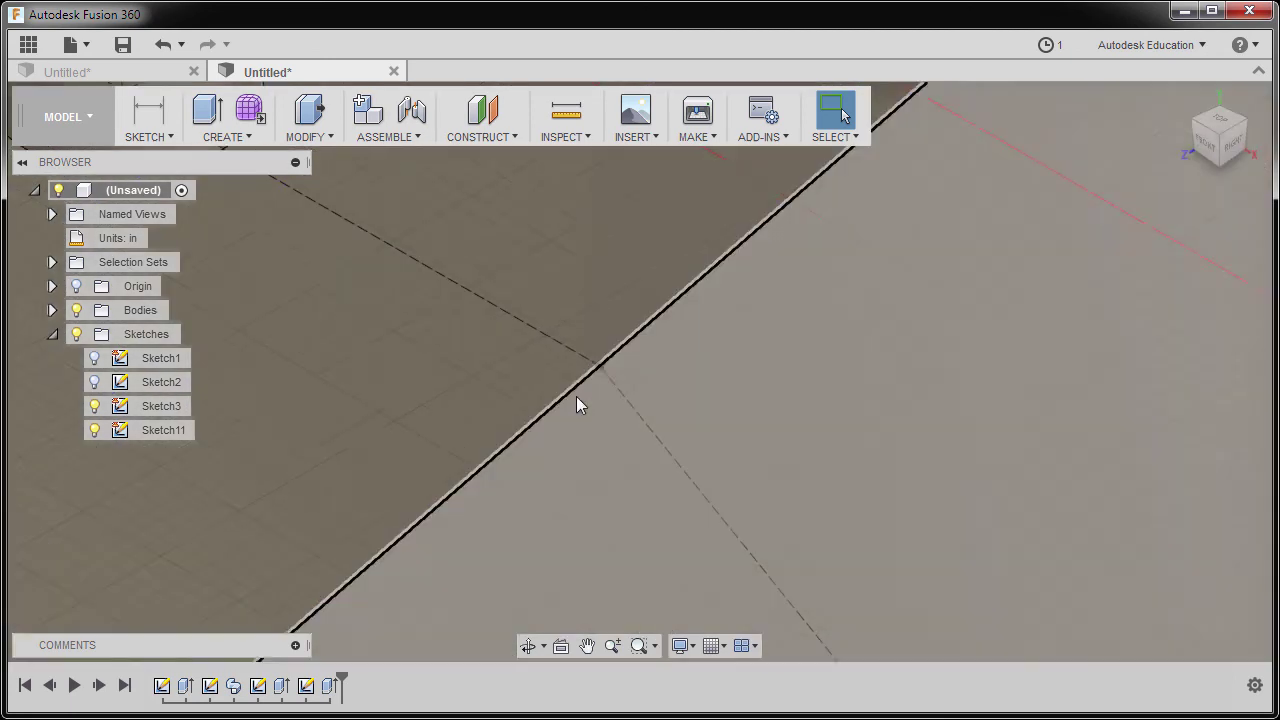
pyautogui.scroll(-5, 576, 396)
pyautogui.click(1183, 97)
pyautogui.scroll(-2, 968, 312)
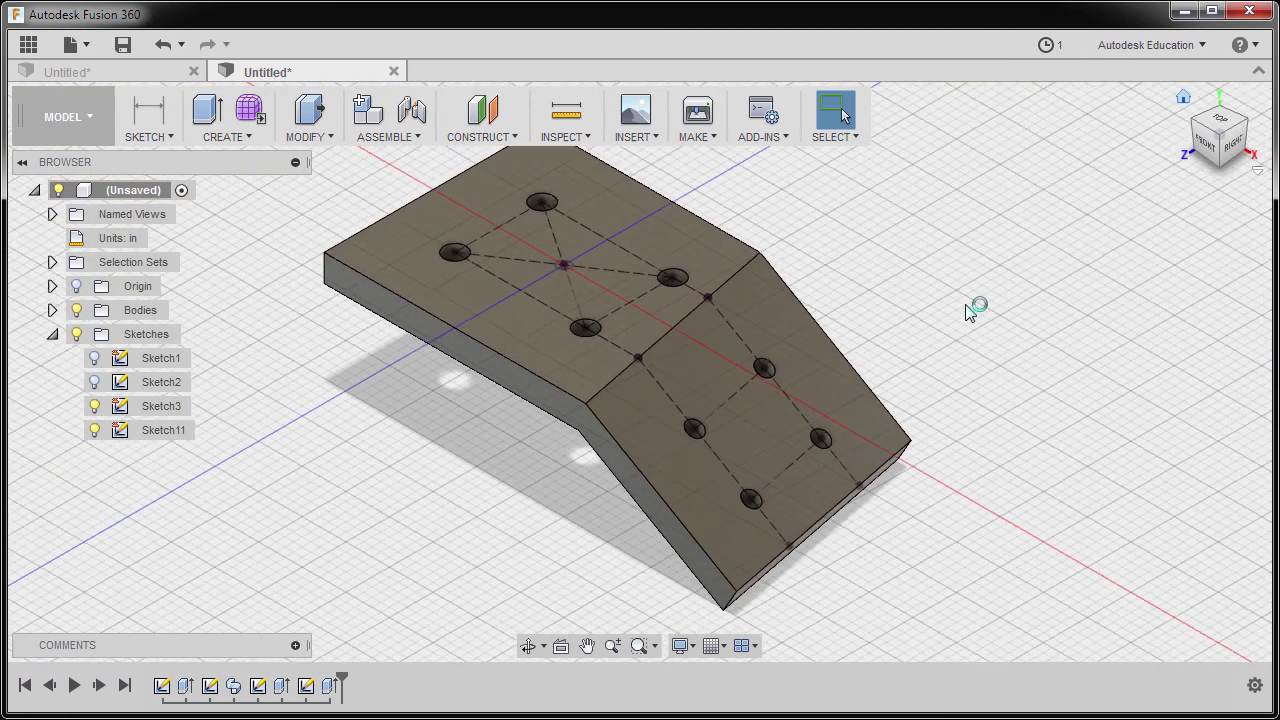
pyautogui.scroll(-2, 968, 312)
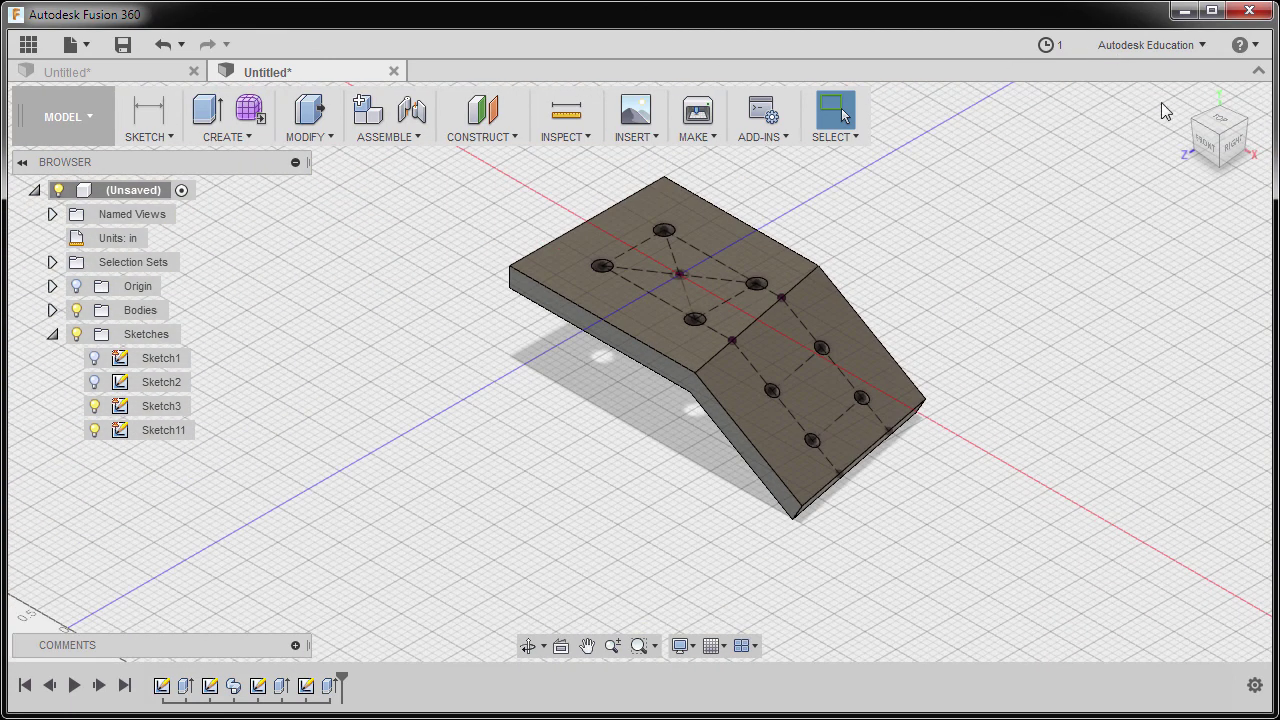
# Hide Sketch3 and Sketch11 so only the solid plate is displayed.
pyautogui.click(96, 406)
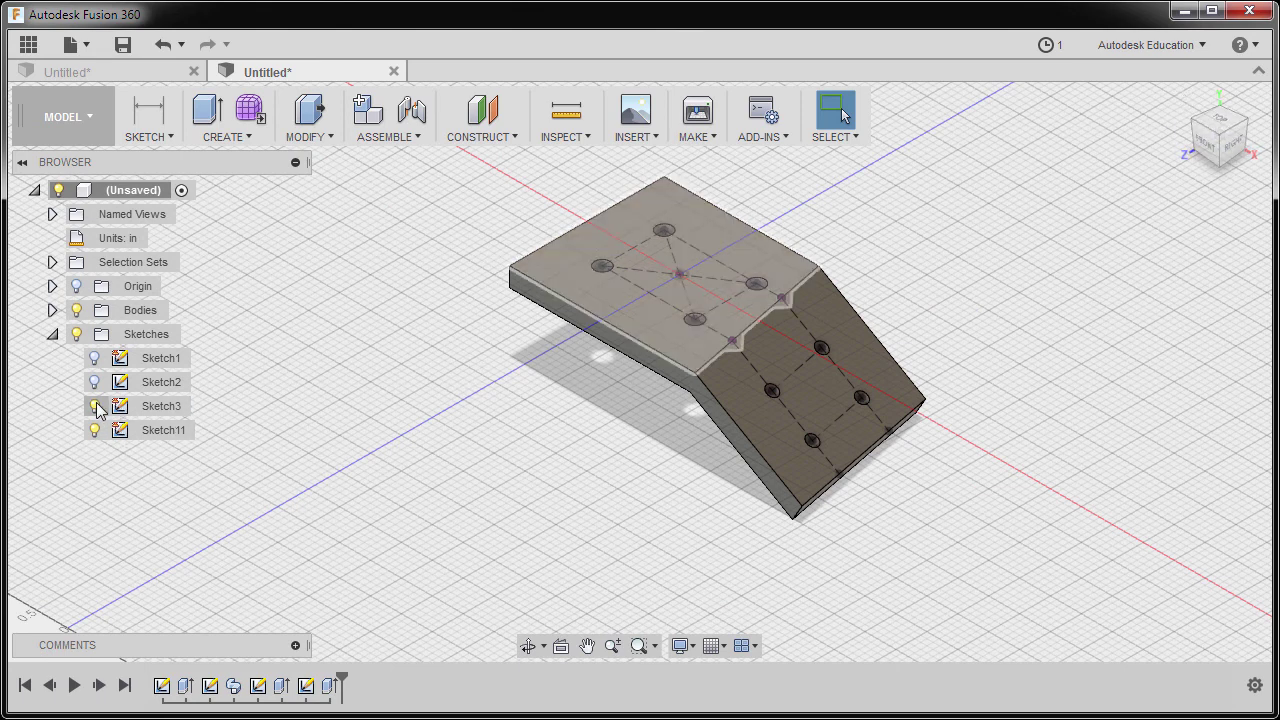
pyautogui.click(96, 406)
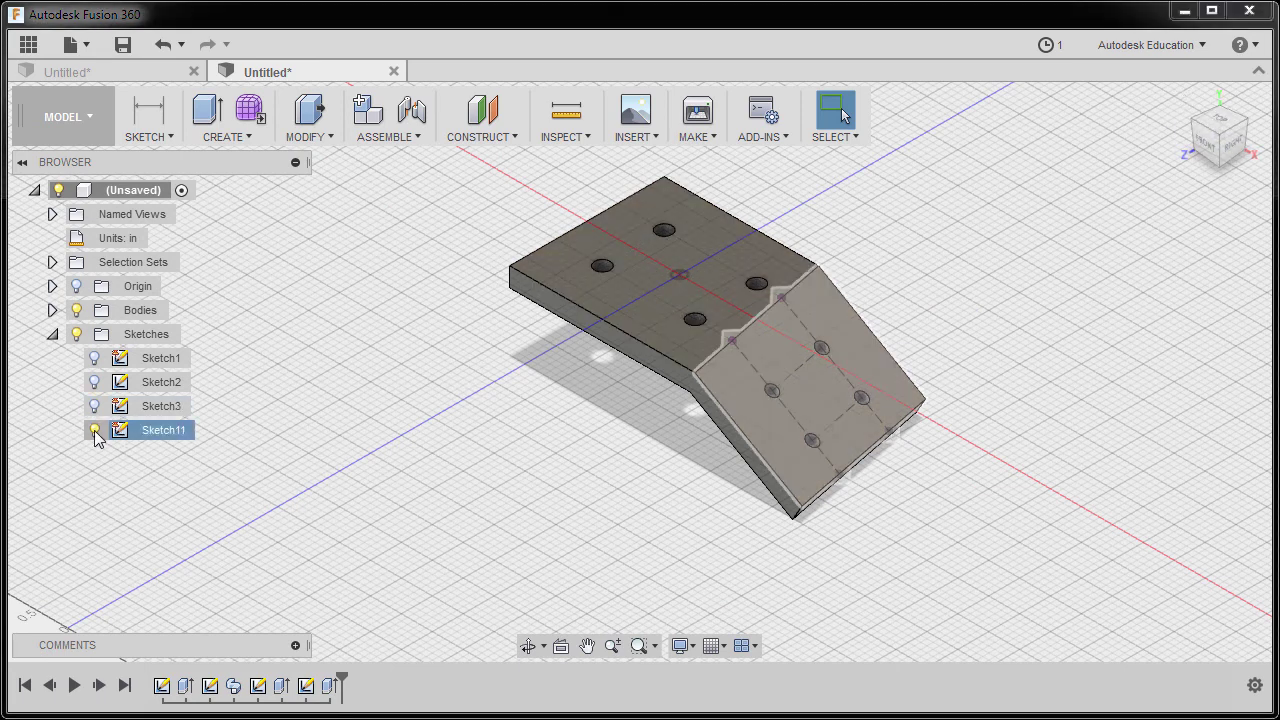
pyautogui.click(95, 430)
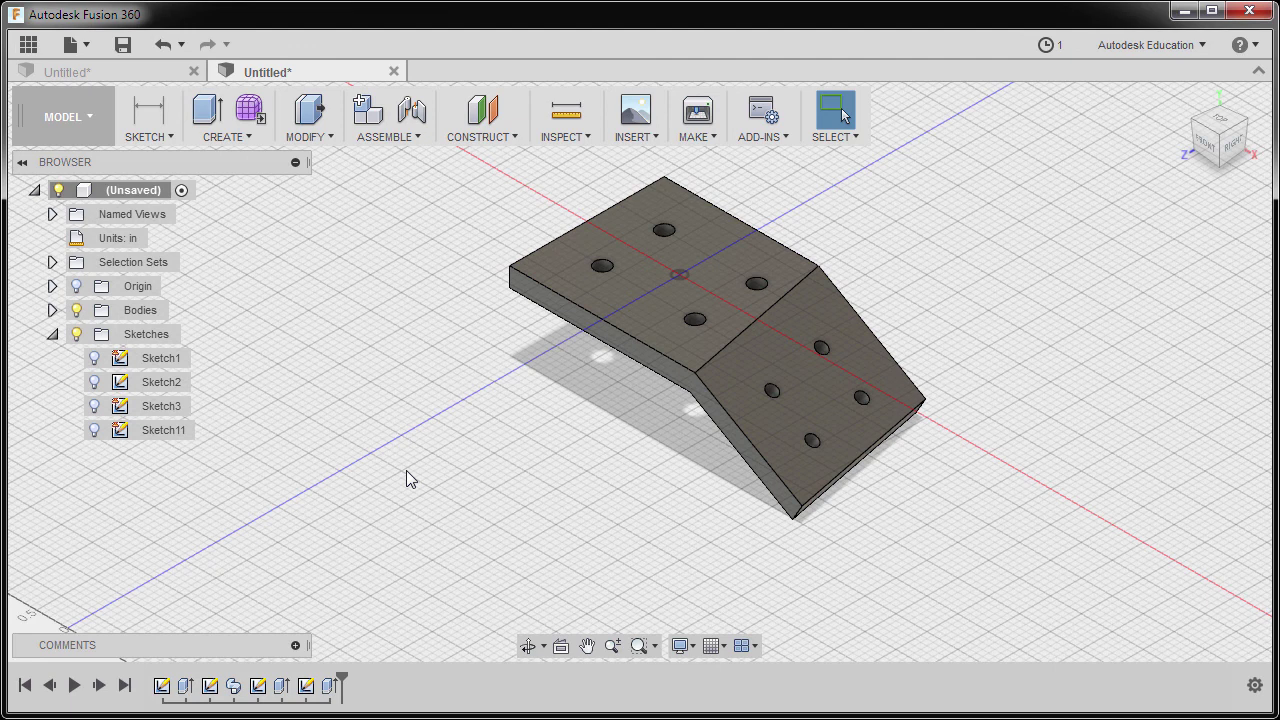